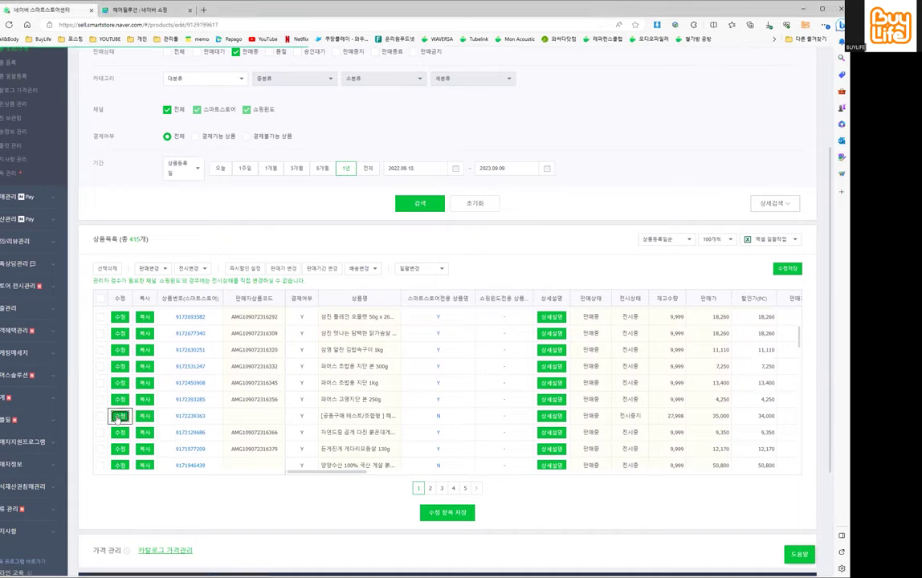
Step: Open the group-purchase test product (공동구매 테스트/조합형) for editing and examine its selected category path
scroll(457, 296, down, 1)
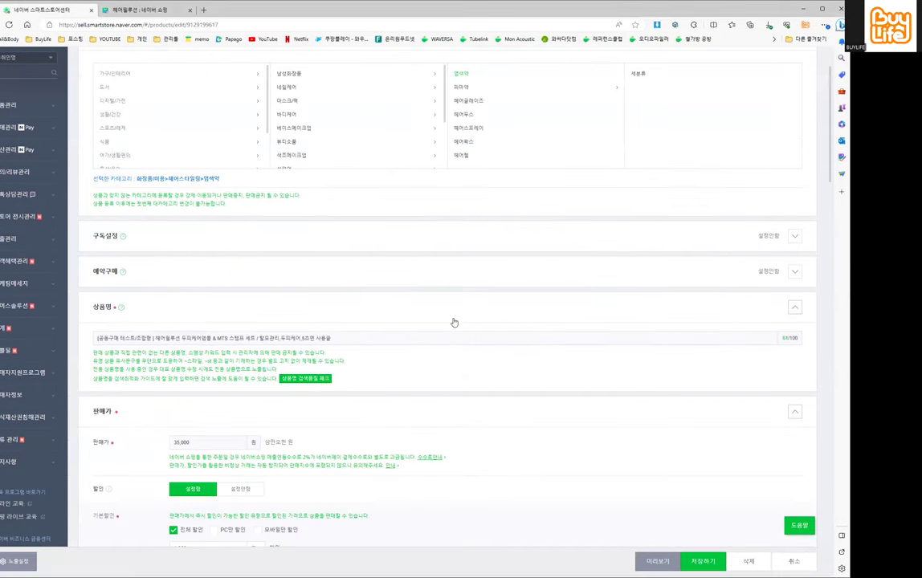
scroll(453, 322, up, 1)
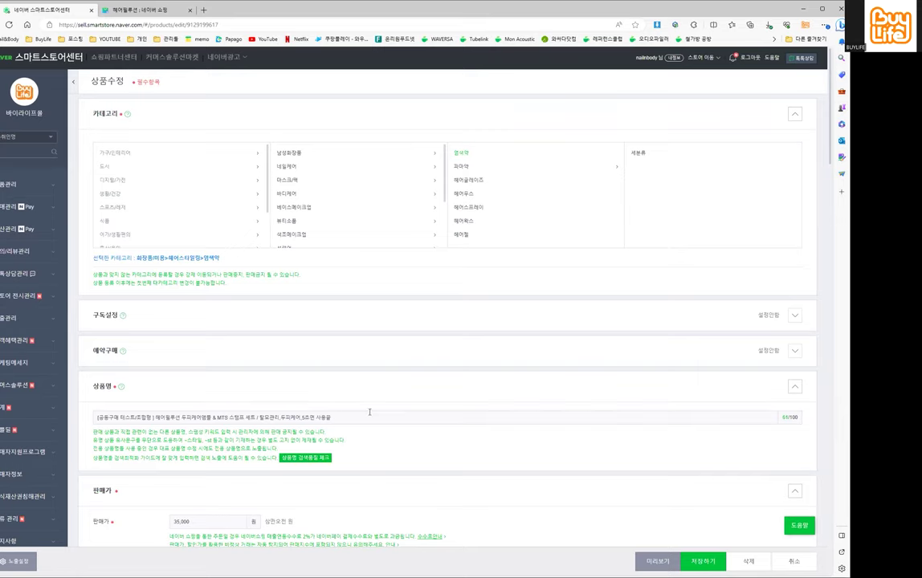
scroll(233, 201, down, 2)
scroll(226, 211, up, 2)
drag(137, 257, 227, 260)
scroll(567, 189, down, 1)
scroll(566, 191, up, 1)
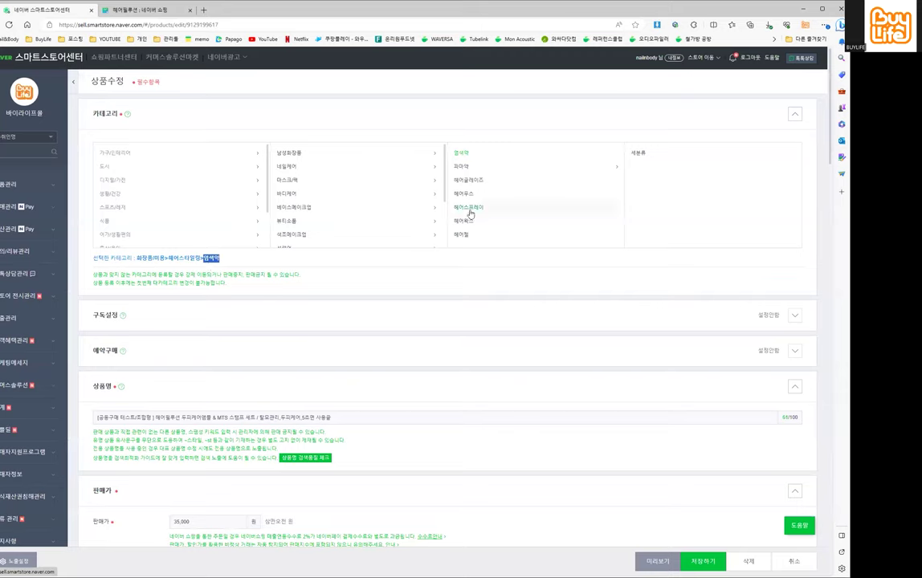
click(363, 262)
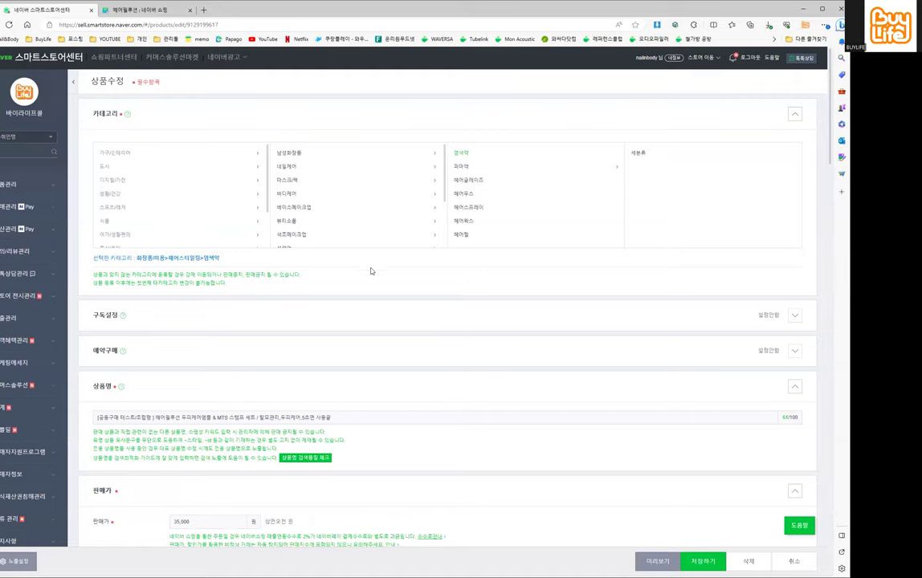
Step: Switch to the Naver Shopping results for 헤어필루션 and examine the category path of the first listings
click(143, 9)
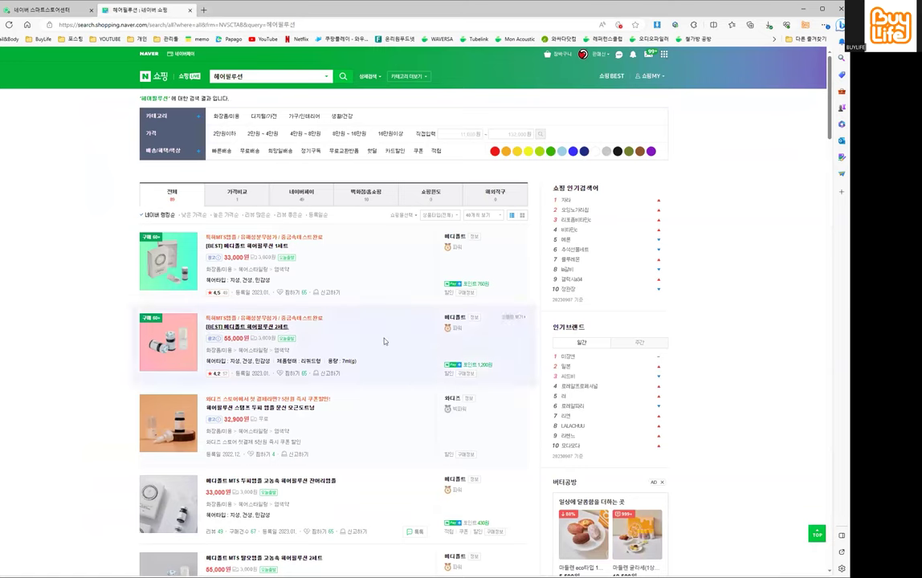
scroll(384, 339, down, 1)
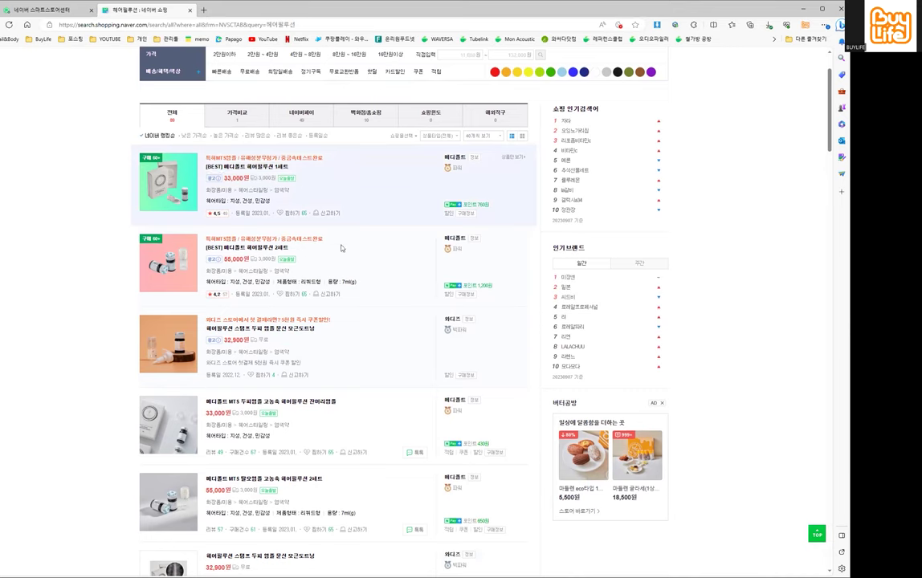
scroll(345, 273, down, 1)
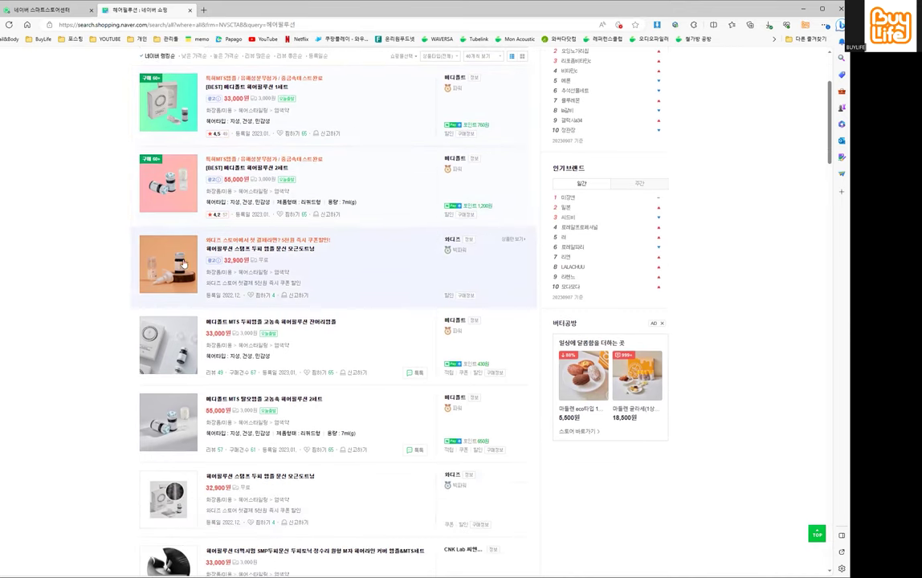
scroll(323, 267, up, 1)
scroll(329, 252, down, 1)
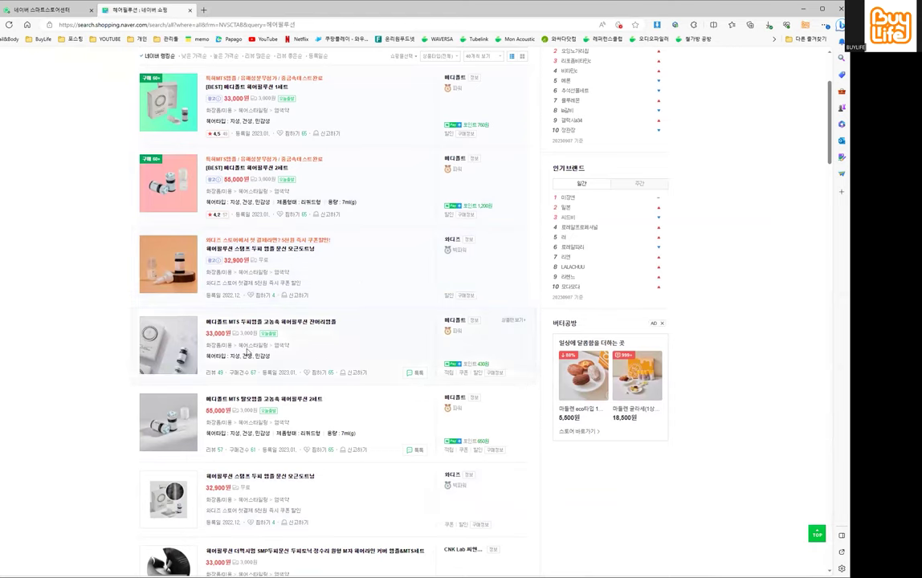
triple_click(299, 347)
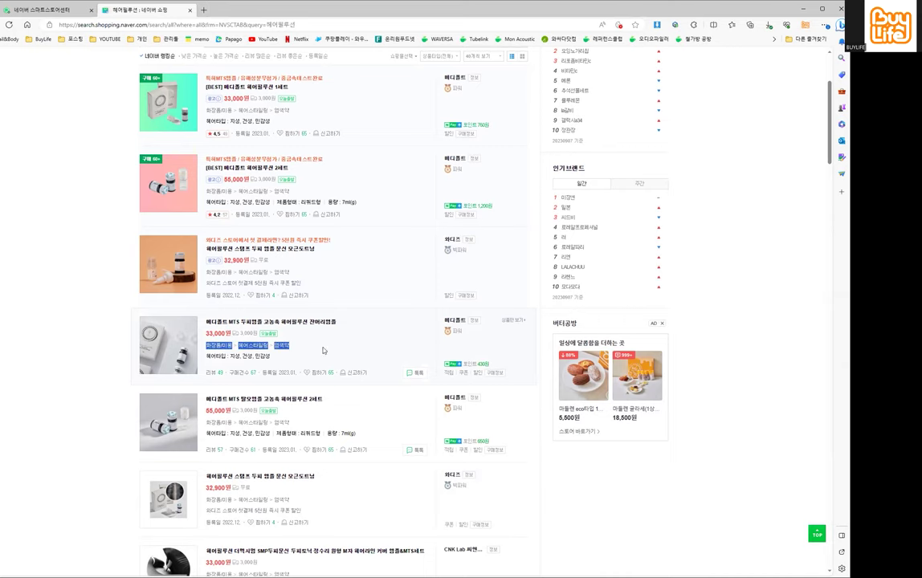
Step: Compare the category paths of the listings further down the results, highlighting the one on the 위메프 listing
scroll(349, 345, down, 3)
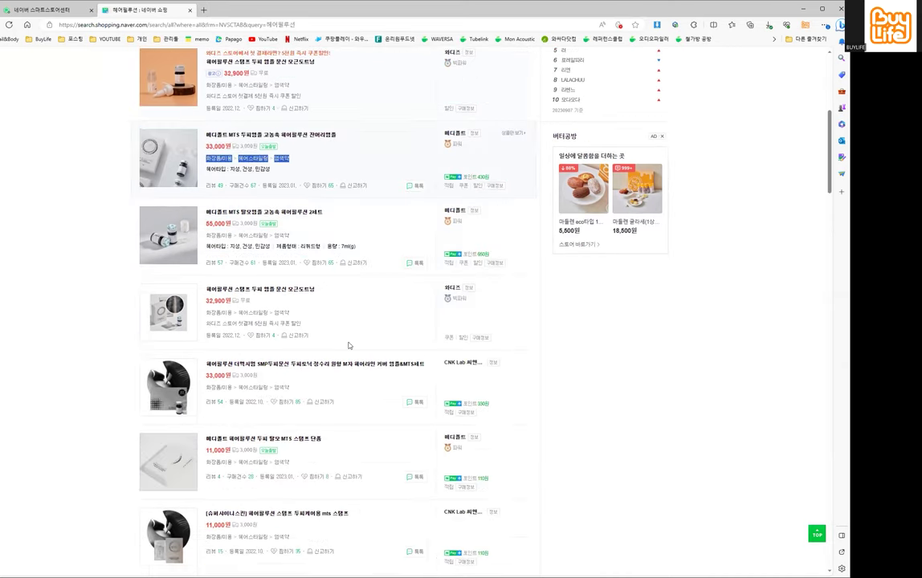
scroll(349, 346, down, 4)
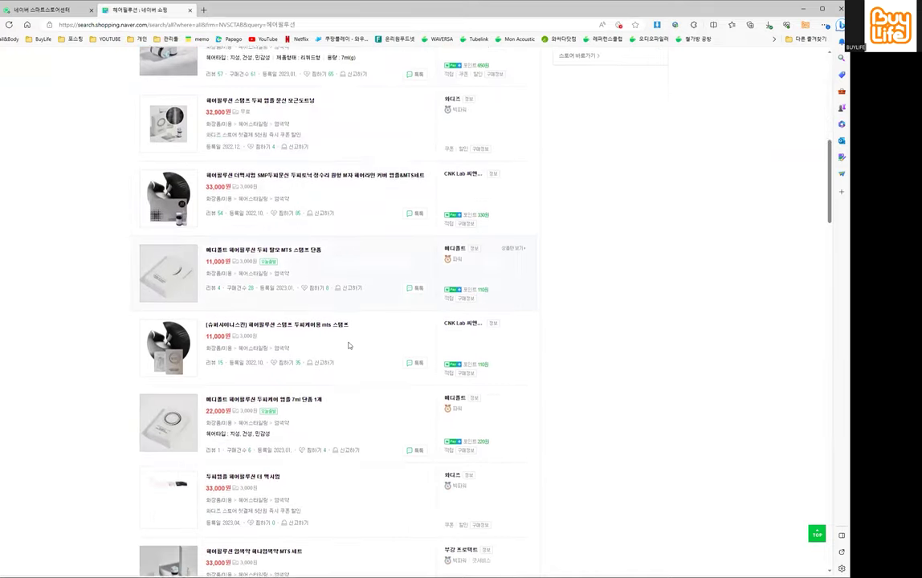
scroll(349, 346, down, 2)
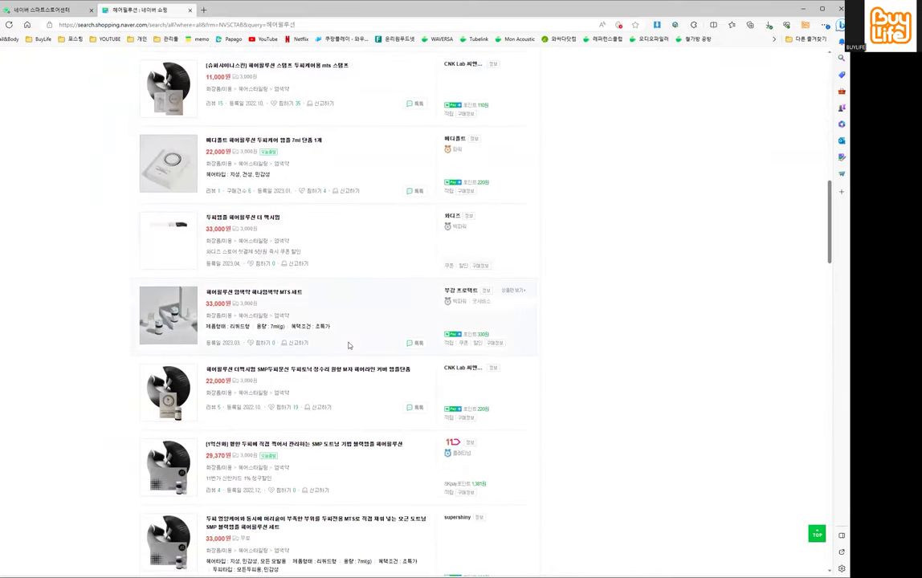
scroll(349, 346, down, 3)
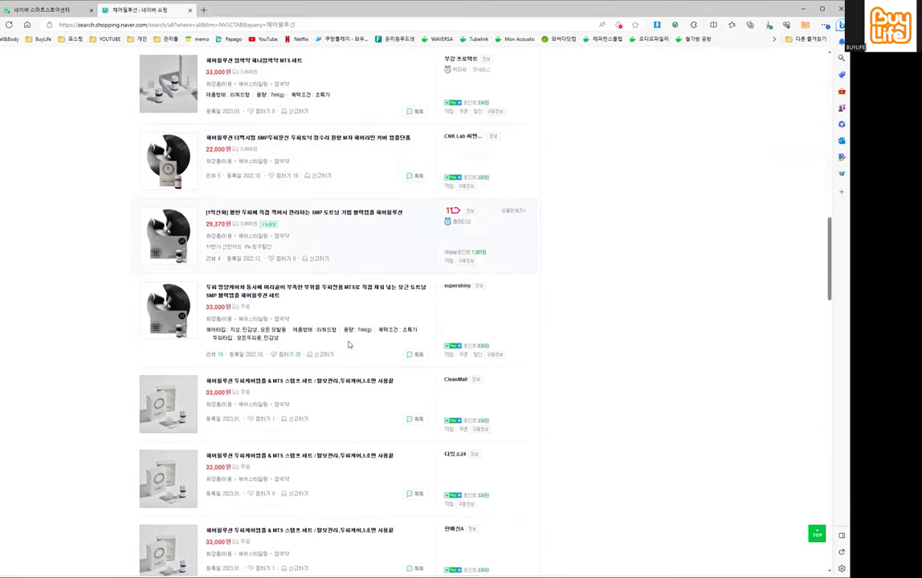
scroll(349, 346, down, 4)
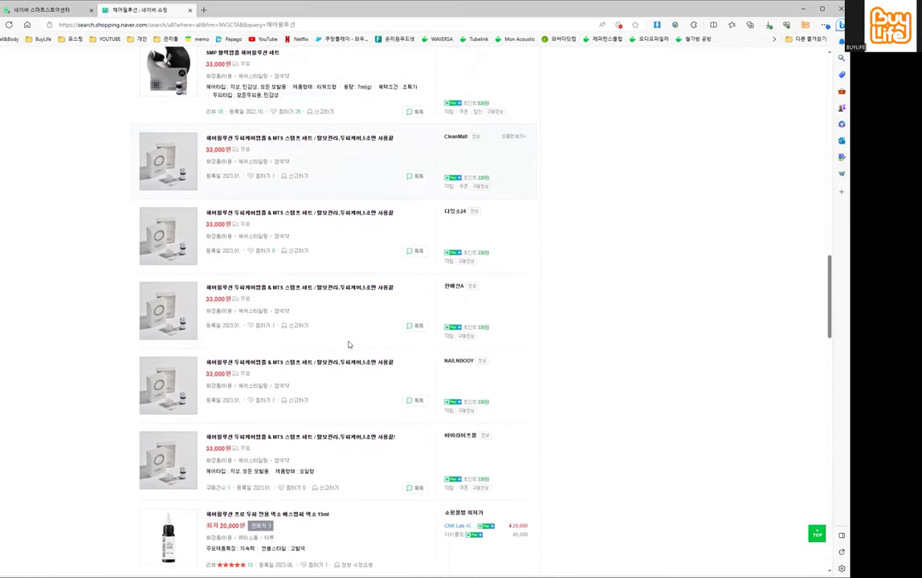
scroll(349, 345, down, 2)
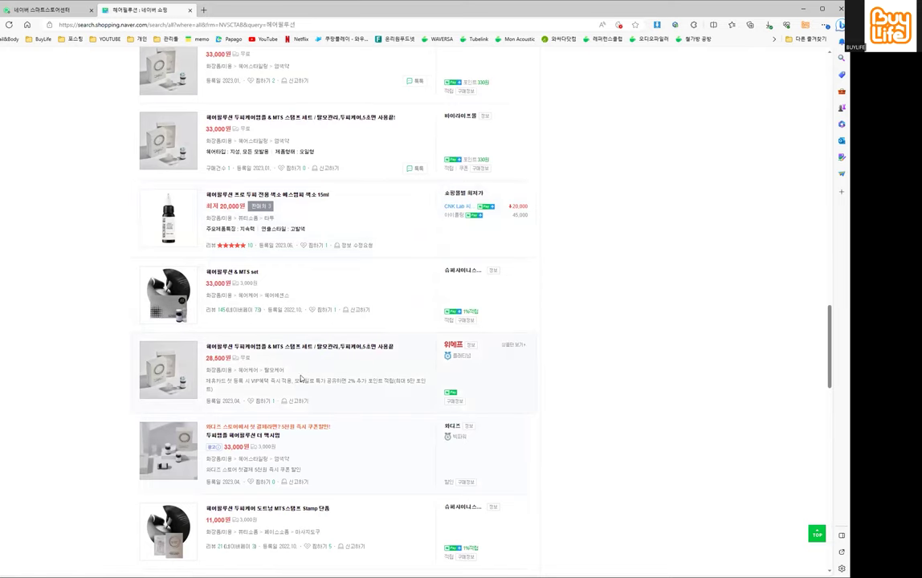
drag(300, 373, 205, 370)
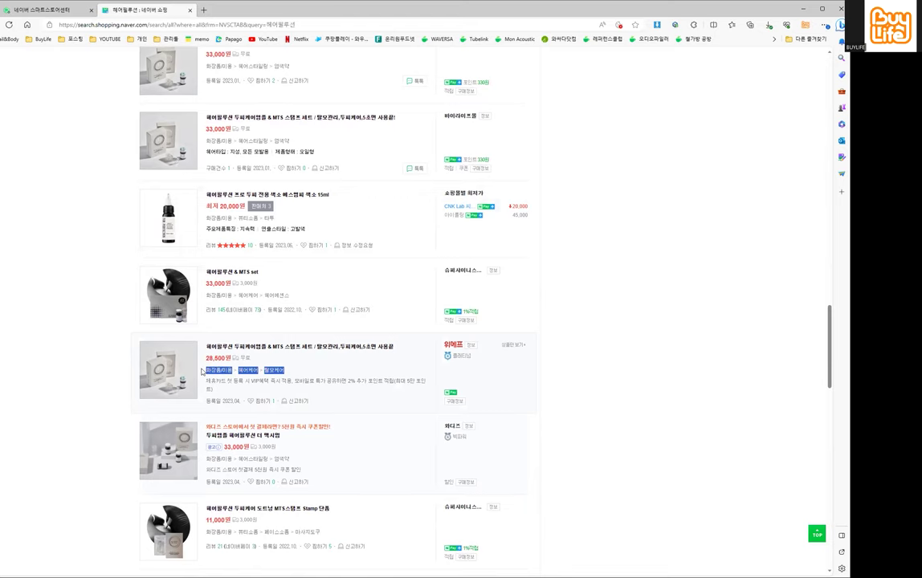
Step: Go back to the first results and recheck the category path of the 33,000원 MTS 두피앰플 고농축 헤어필루션 listing
scroll(322, 367, up, 15)
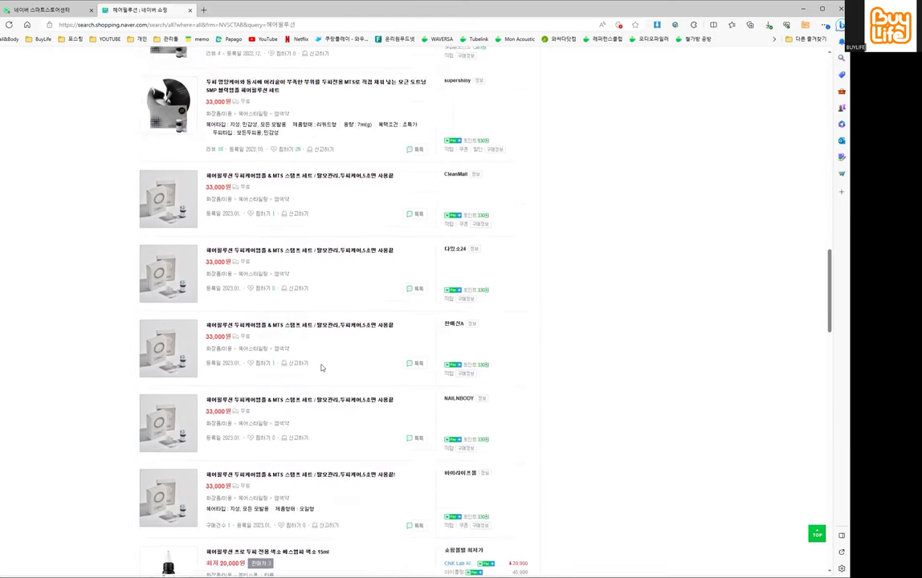
scroll(321, 367, up, 5)
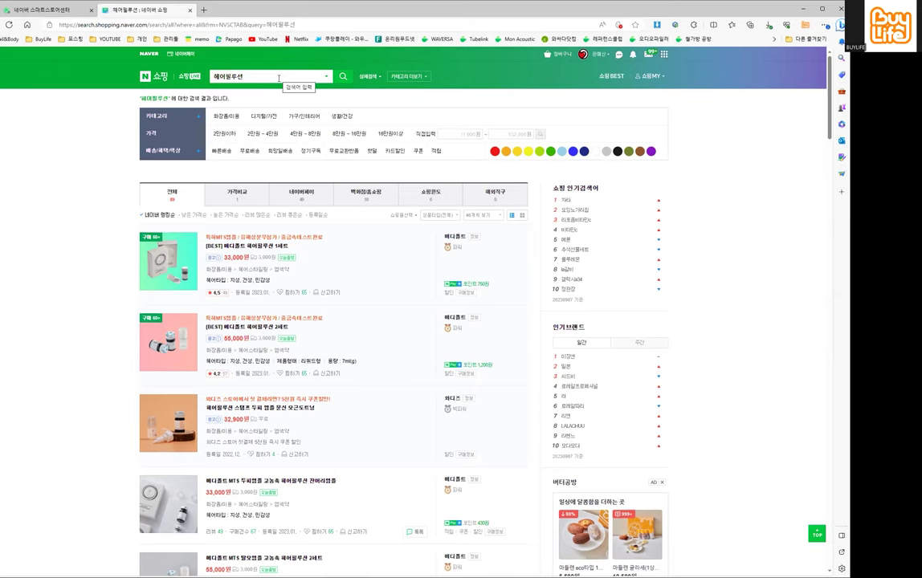
scroll(322, 217, down, 3)
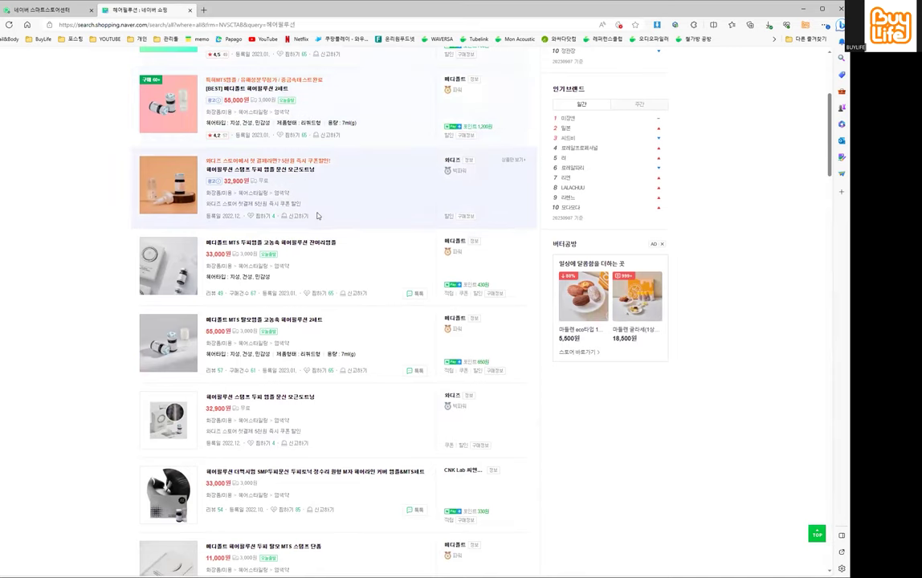
scroll(319, 211, down, 1)
drag(289, 186, 207, 188)
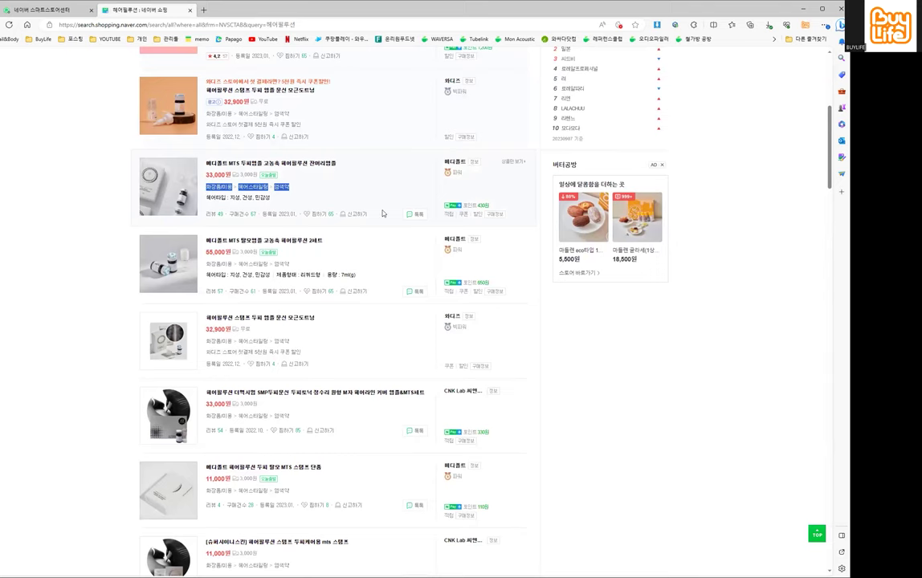
scroll(384, 214, up, 3)
scroll(381, 214, down, 2)
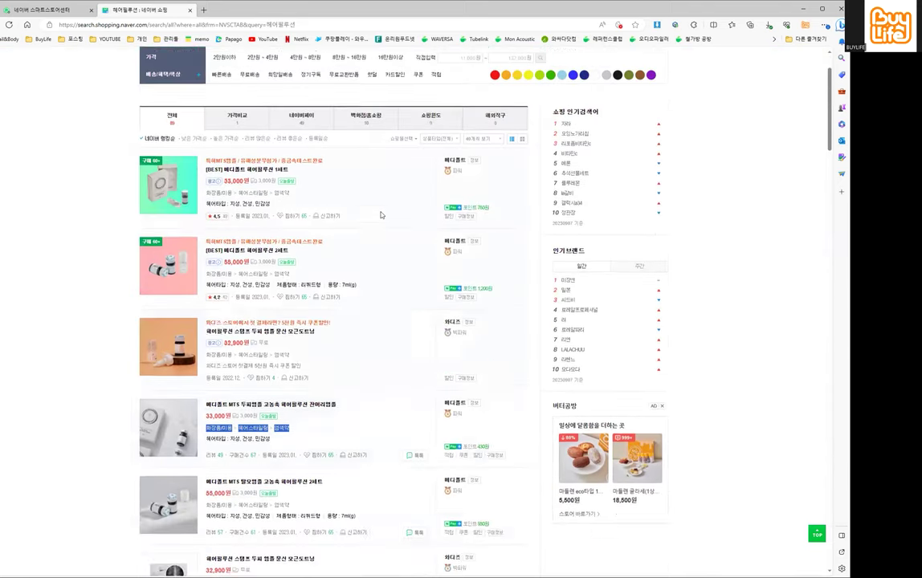
drag(342, 268, 214, 266)
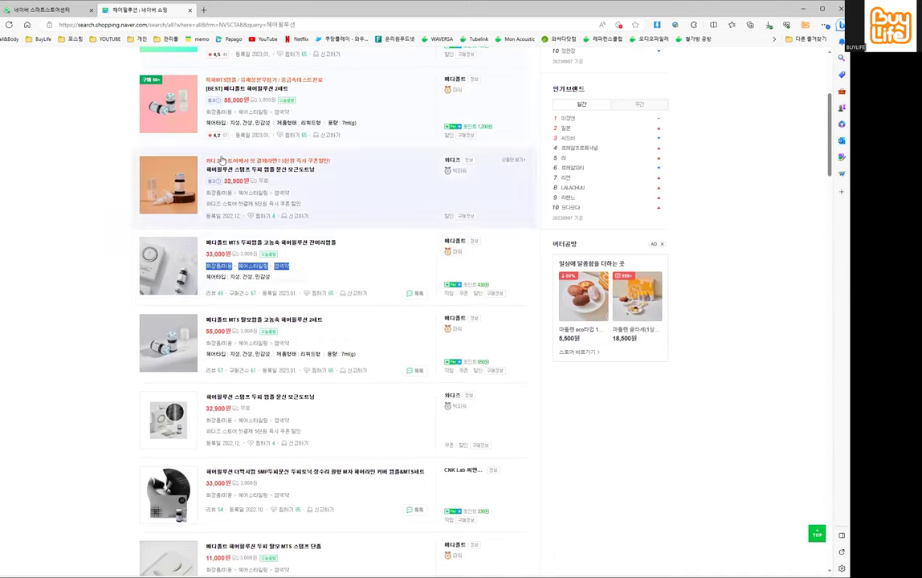
scroll(368, 395, up, 2)
scroll(368, 395, up, 1)
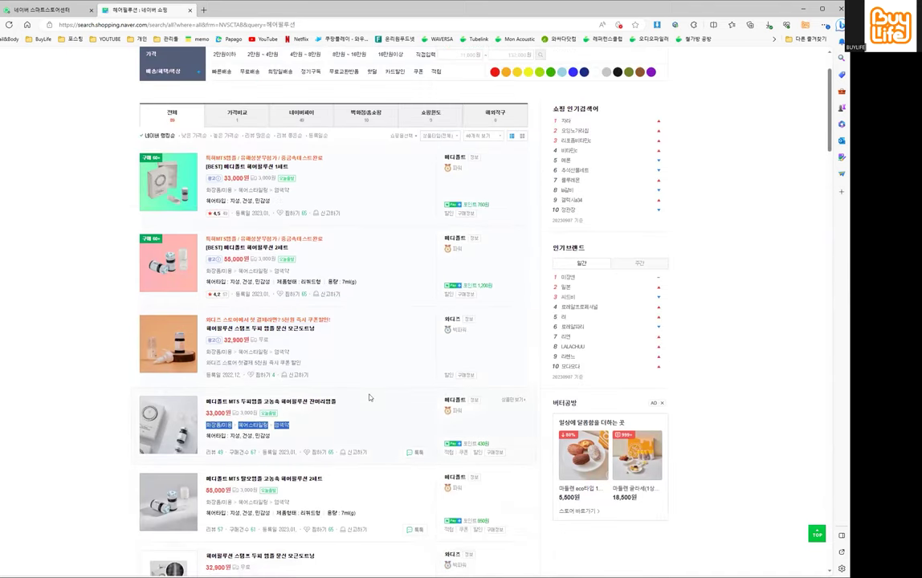
scroll(371, 378, down, 1)
click(299, 348)
drag(305, 345, 205, 347)
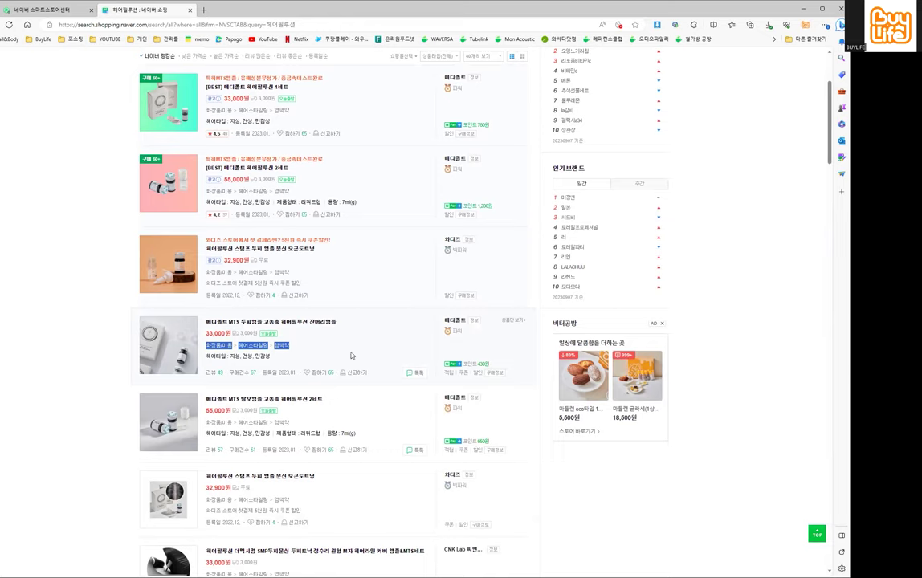
scroll(372, 219, down, 1)
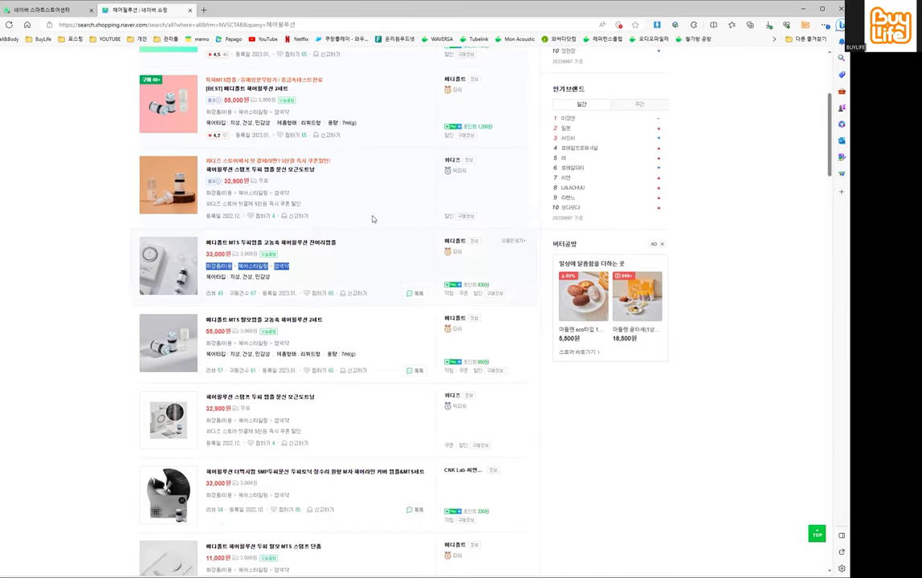
scroll(361, 265, up, 1)
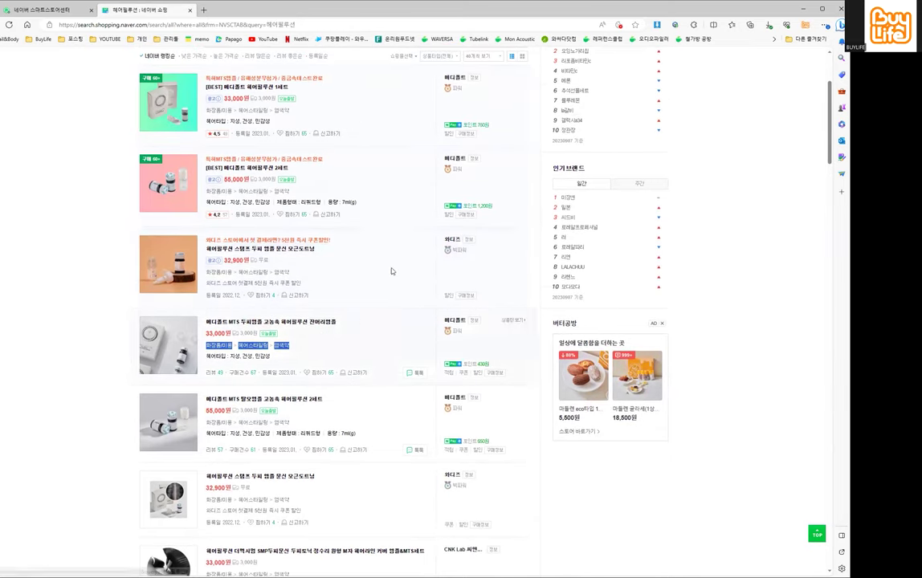
click(335, 355)
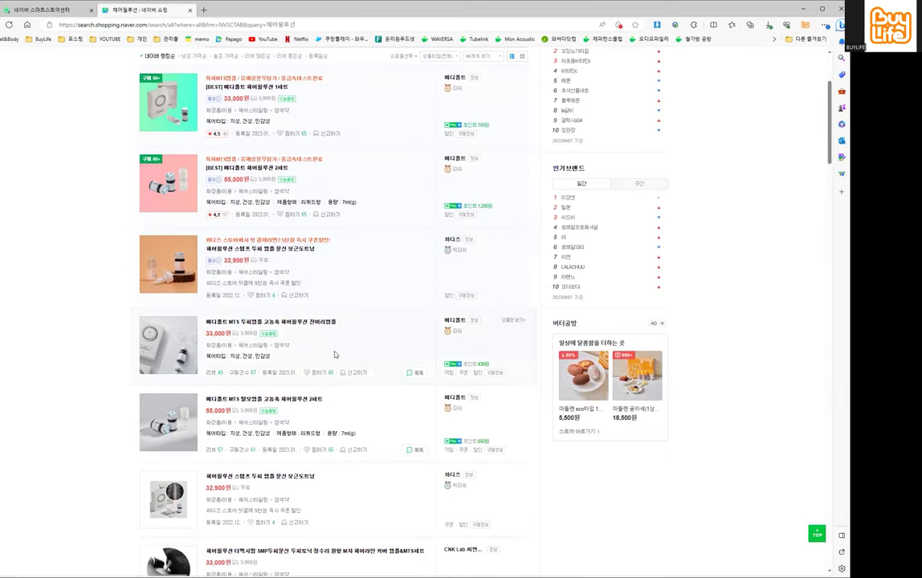
Step: Examine the categories of the remaining sellers' listings and highlight the category path of the 두피케어용 mts 스탬프 listing
scroll(309, 355, down, 12)
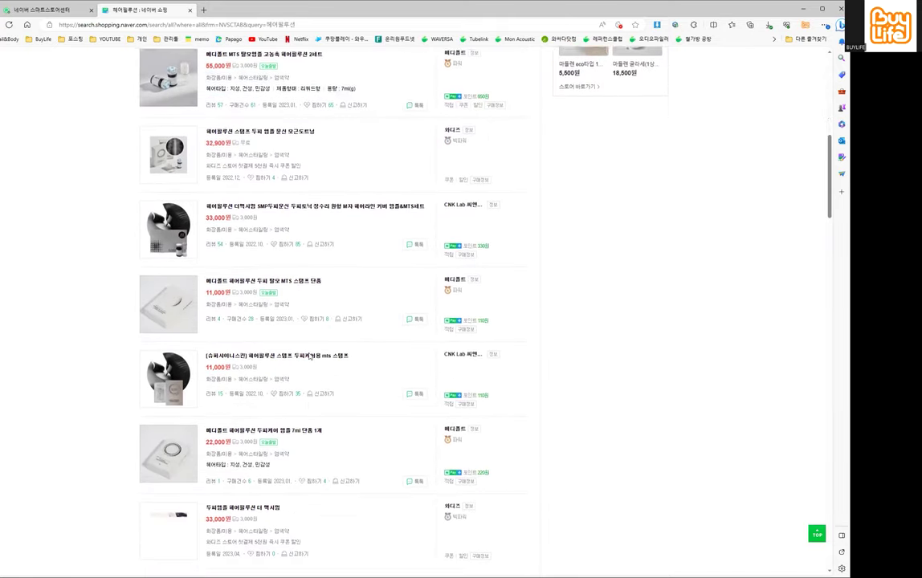
scroll(309, 356, down, 1)
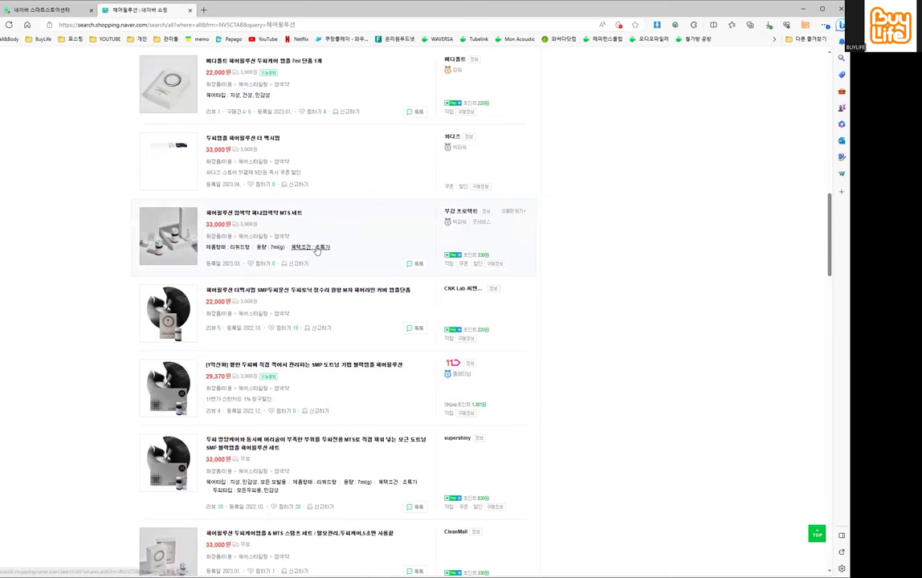
scroll(309, 239, down, 5)
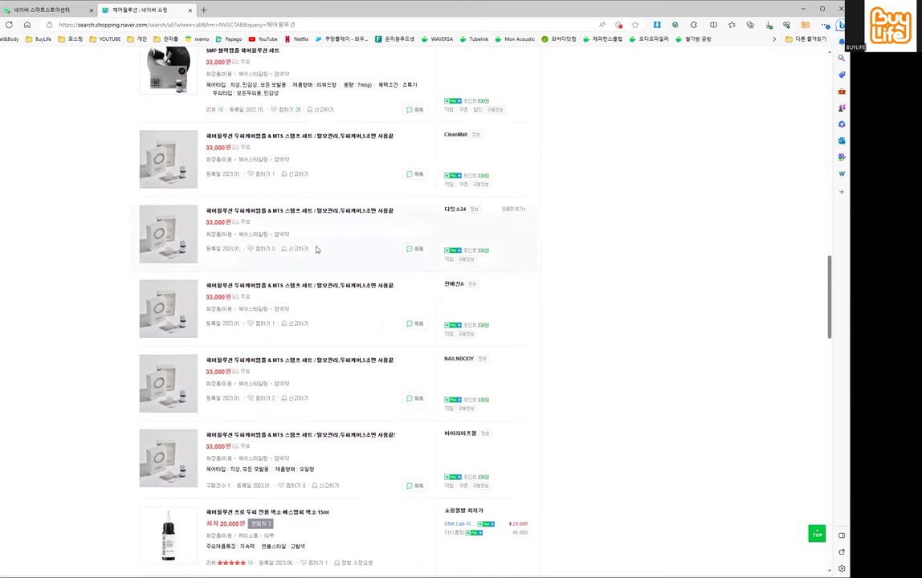
scroll(316, 250, up, 10)
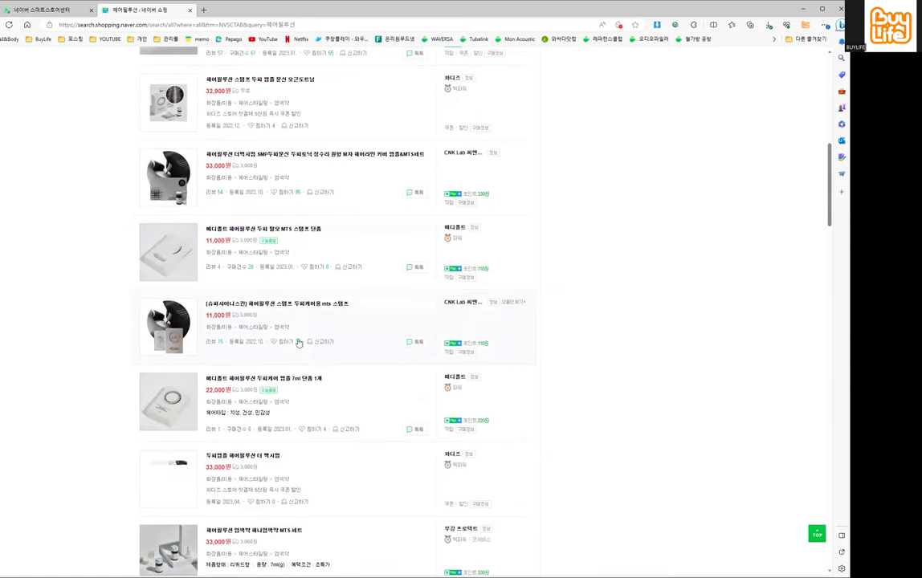
drag(291, 328, 206, 328)
Step: Return to the SmartStore product edit page and review its category, product name and sale price sections
click(66, 11)
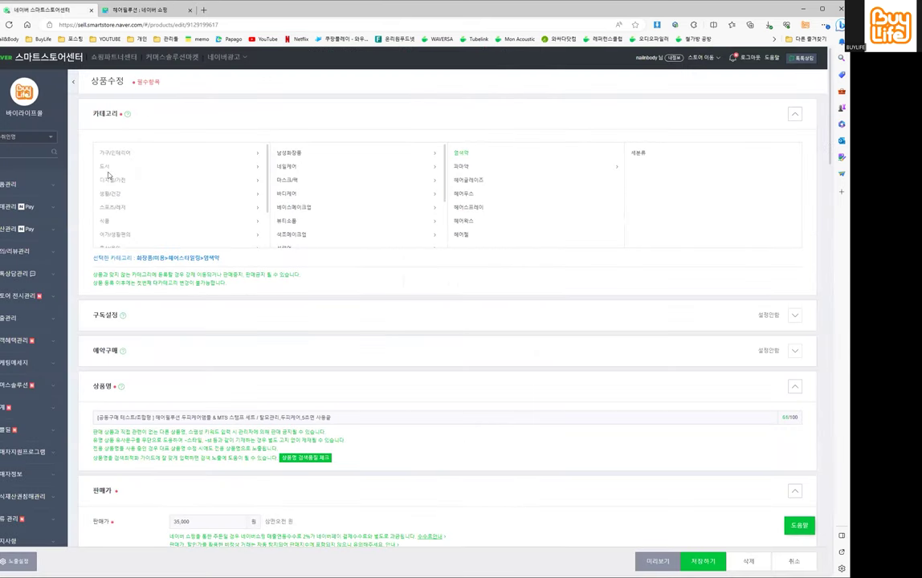
scroll(487, 287, down, 3)
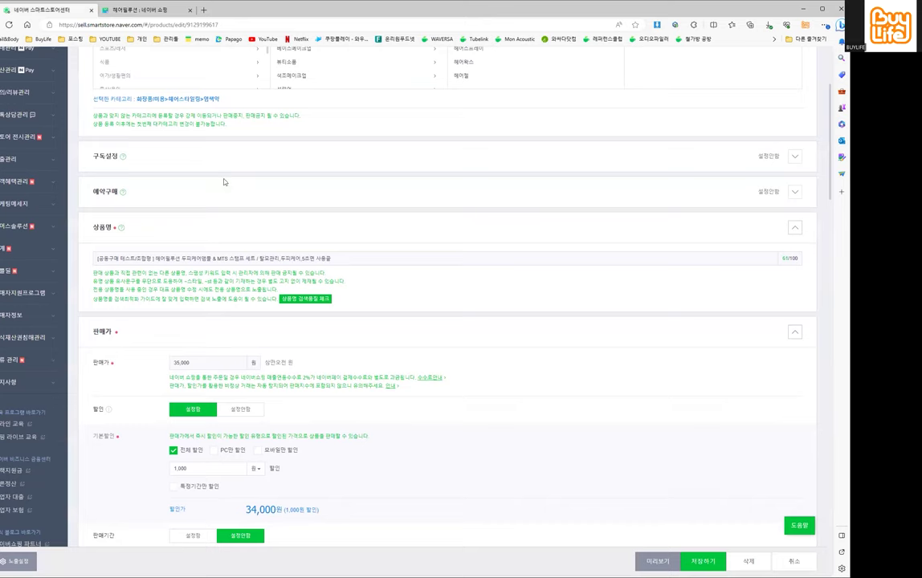
scroll(225, 209, up, 3)
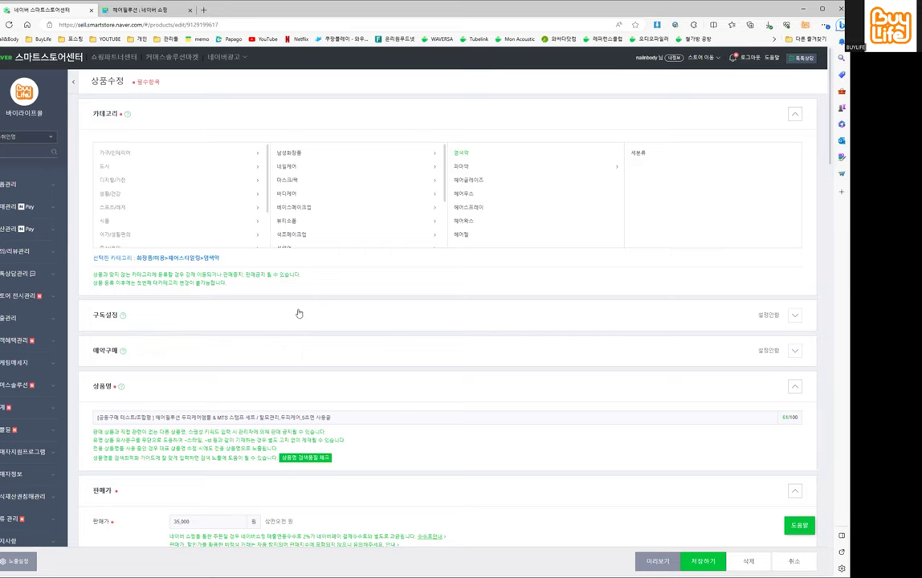
Step: Expand the reservation purchase (예약구매) section and set it to 설정함
click(795, 356)
scroll(464, 330, down, 2)
click(197, 304)
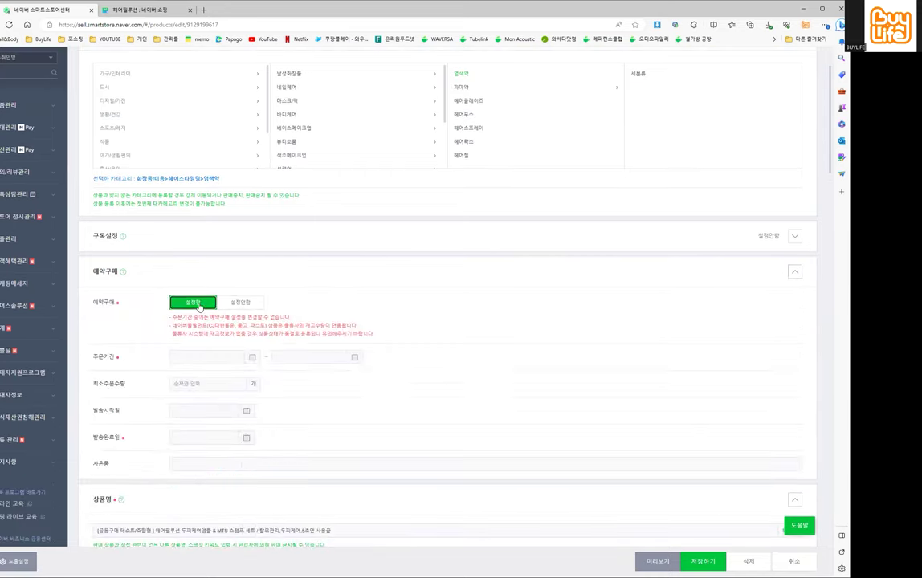
Step: Set the reservation purchase's order period (주문기간) from 2023.09.18. 00:00 to 2023.09.23. 23:59
scroll(385, 397, down, 1)
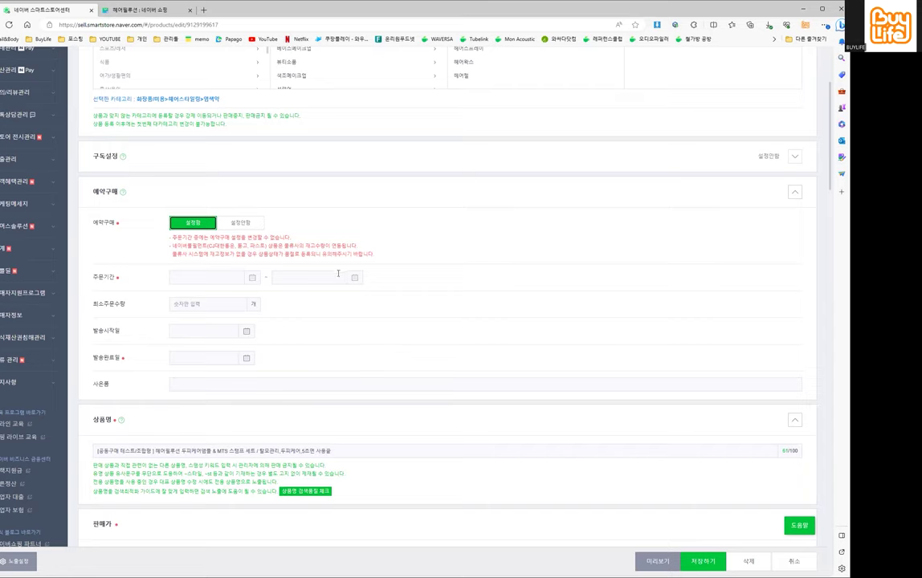
click(253, 280)
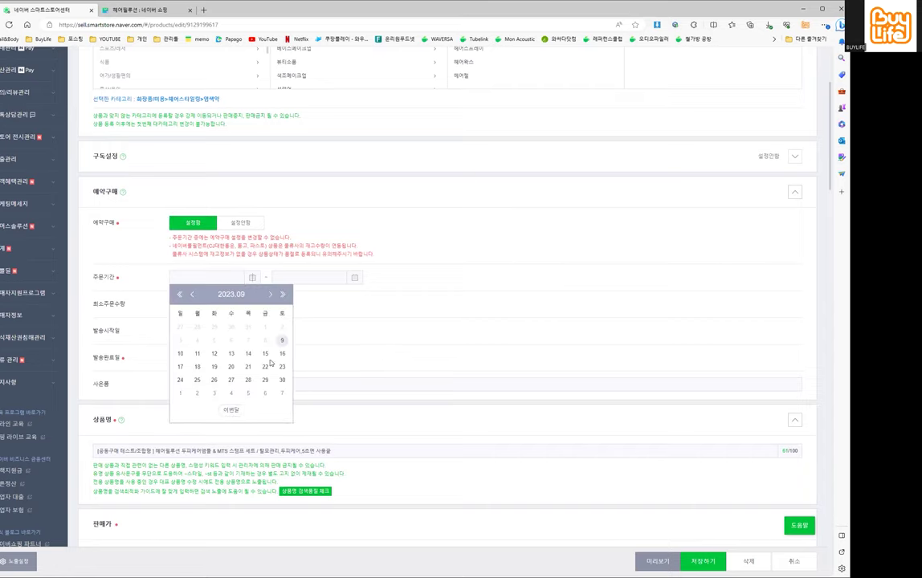
click(196, 366)
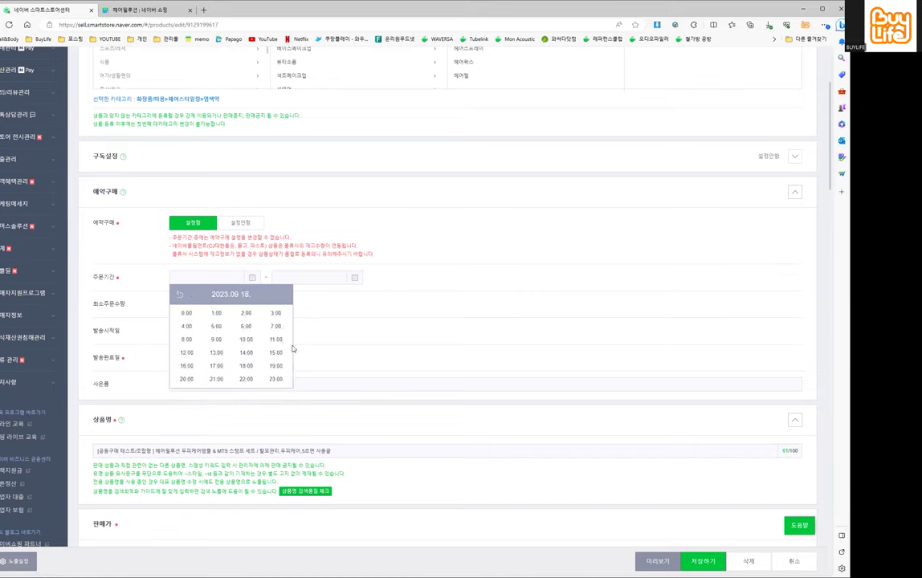
click(186, 312)
click(356, 278)
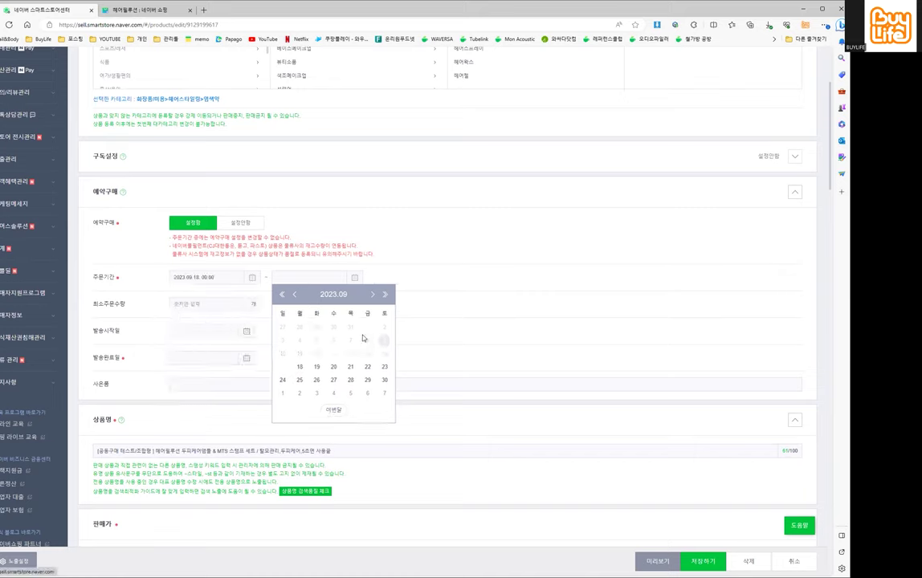
click(385, 367)
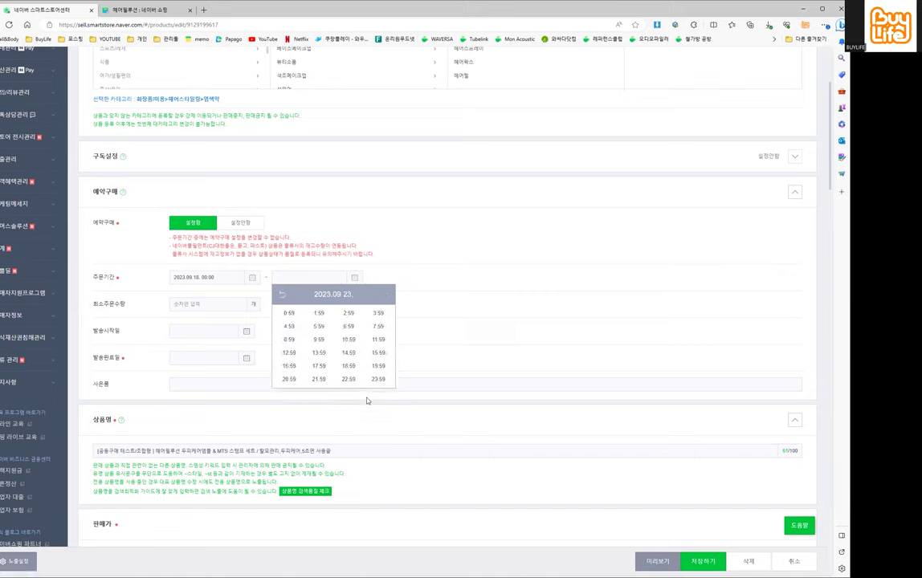
click(376, 379)
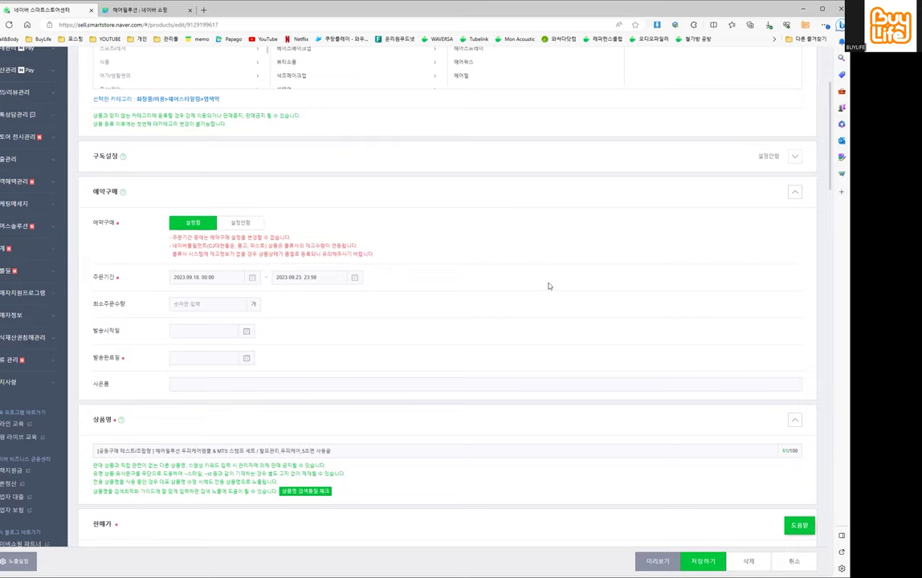
Step: Set the reservation purchase's minimum order quantity (최소주문수량) to 10
scroll(218, 226, down, 1)
click(218, 226)
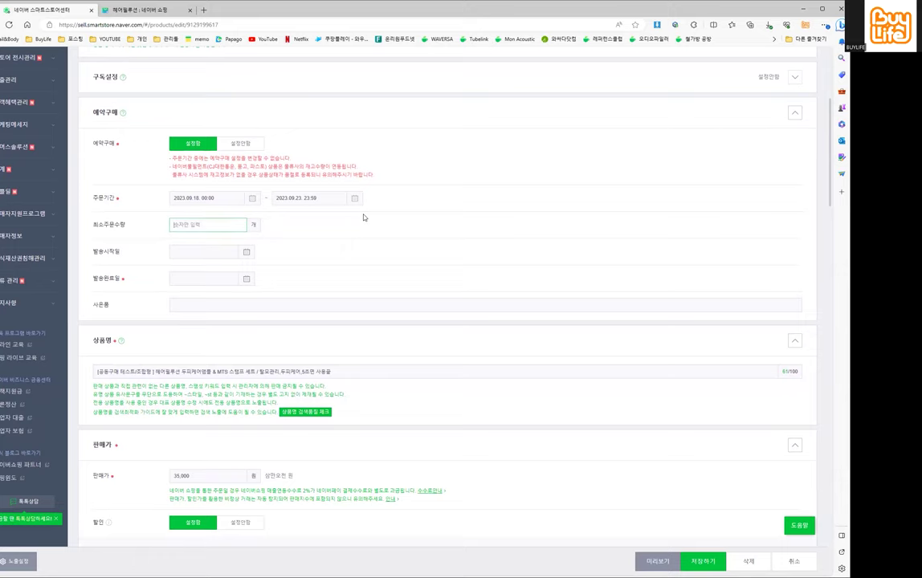
text(1)
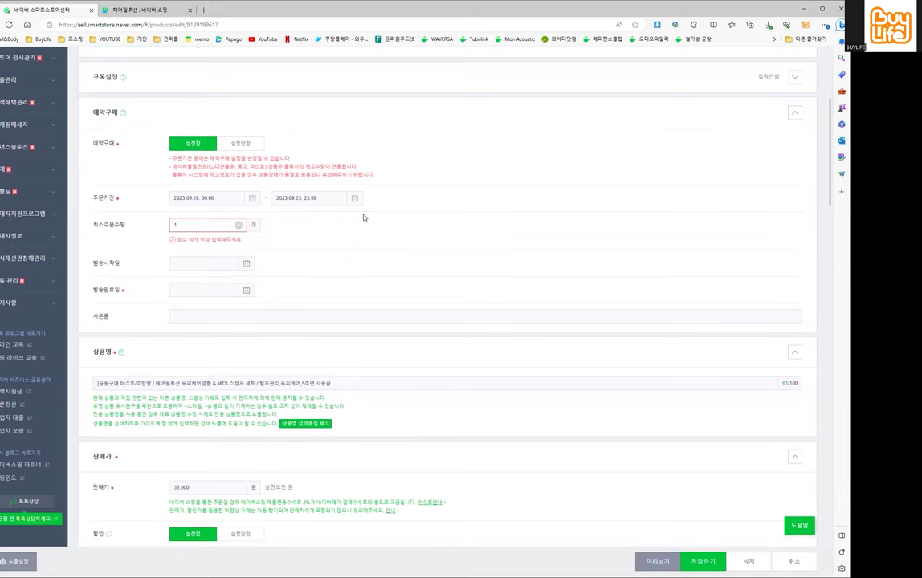
text(0)
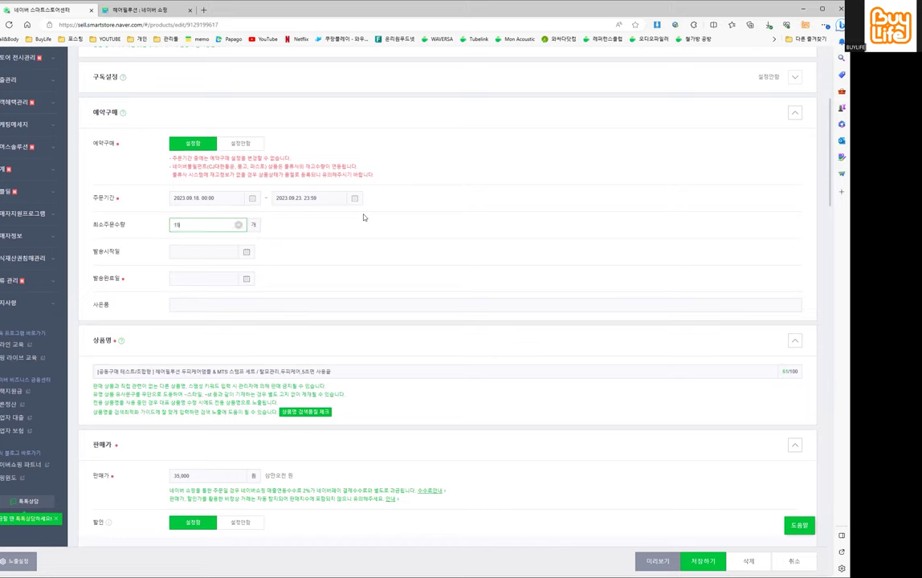
Step: Set the shipping start date (발송시작일) to 2023.09.27. and the shipping completion date (발송완료일) to 2023.09.30
click(246, 251)
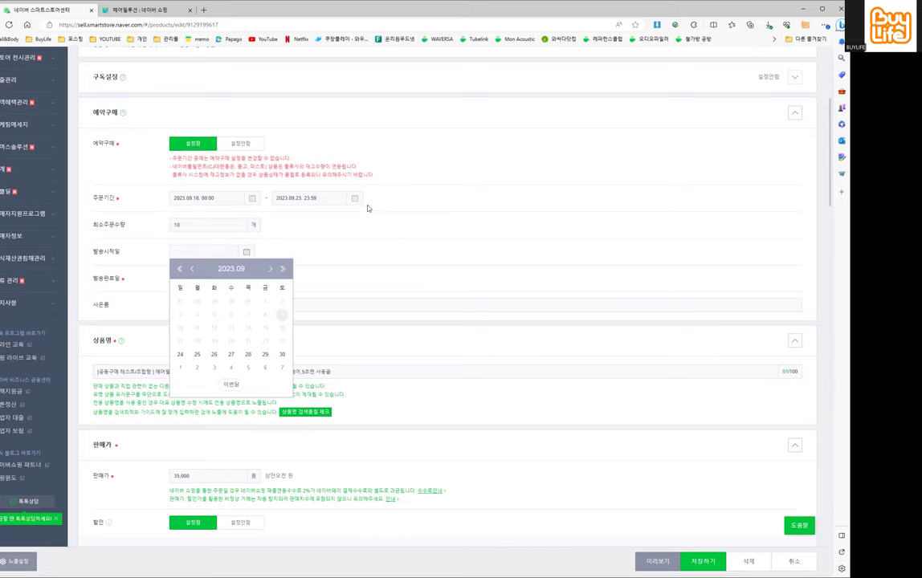
click(231, 354)
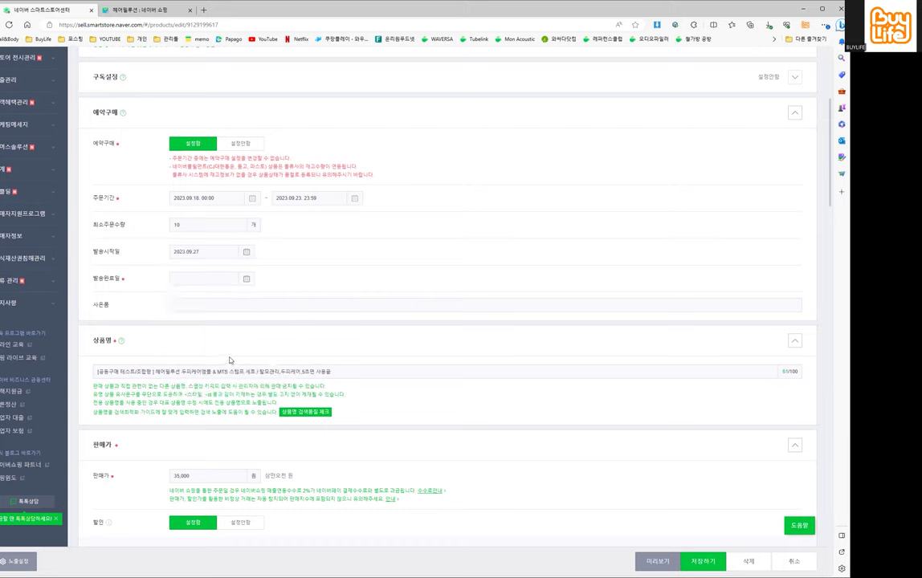
click(248, 284)
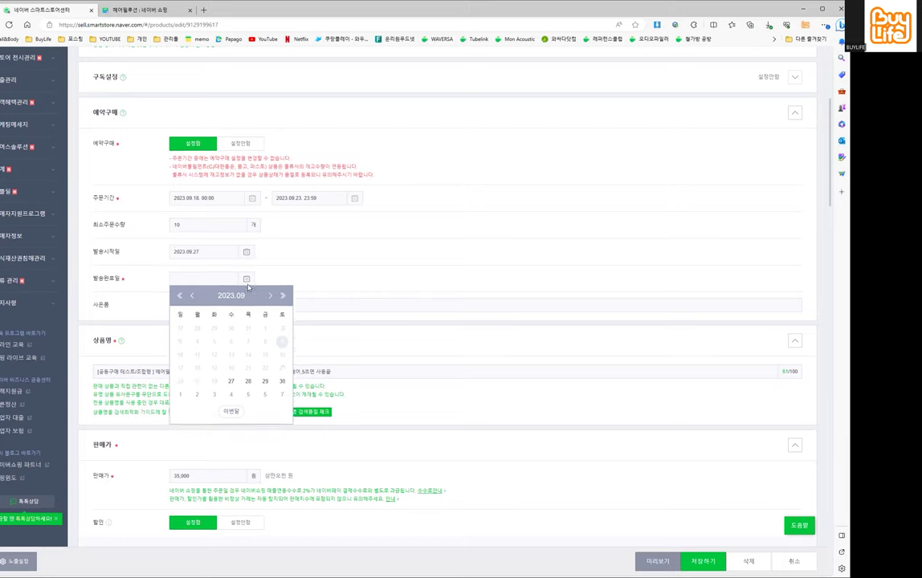
click(282, 382)
Step: Enter 파우치증정 as the reservation purchase's free gift (사은품)
click(284, 304)
scroll(284, 305, down, 2)
scroll(284, 305, up, 2)
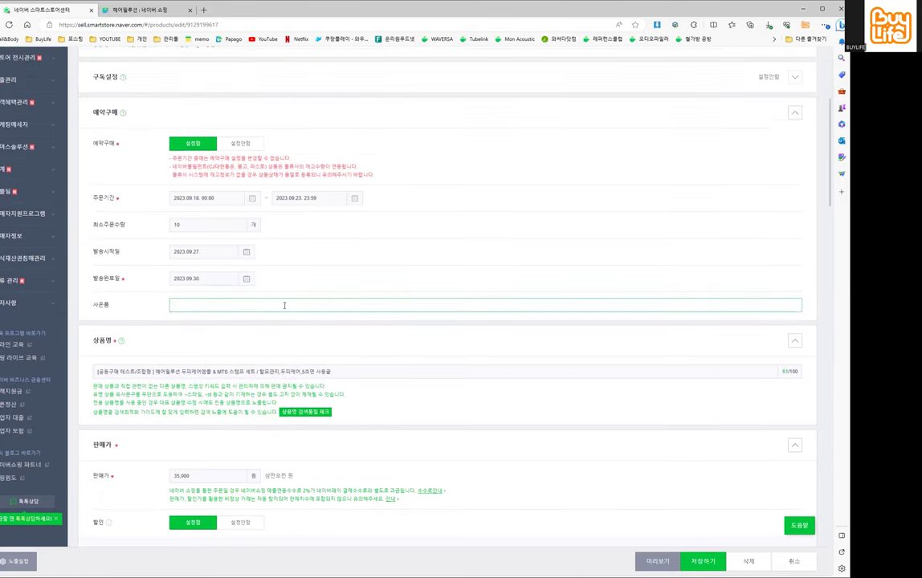
text(파우치증정)
Step: Review the completed reservation purchase section and set 예약구매 back to 설정안함
scroll(286, 310, down, 2)
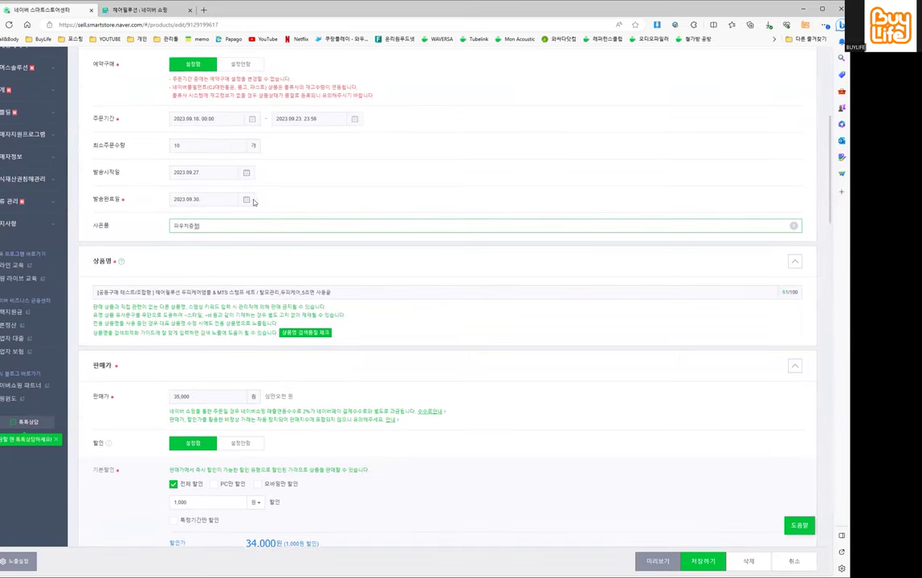
scroll(181, 249, up, 6)
scroll(290, 223, down, 2)
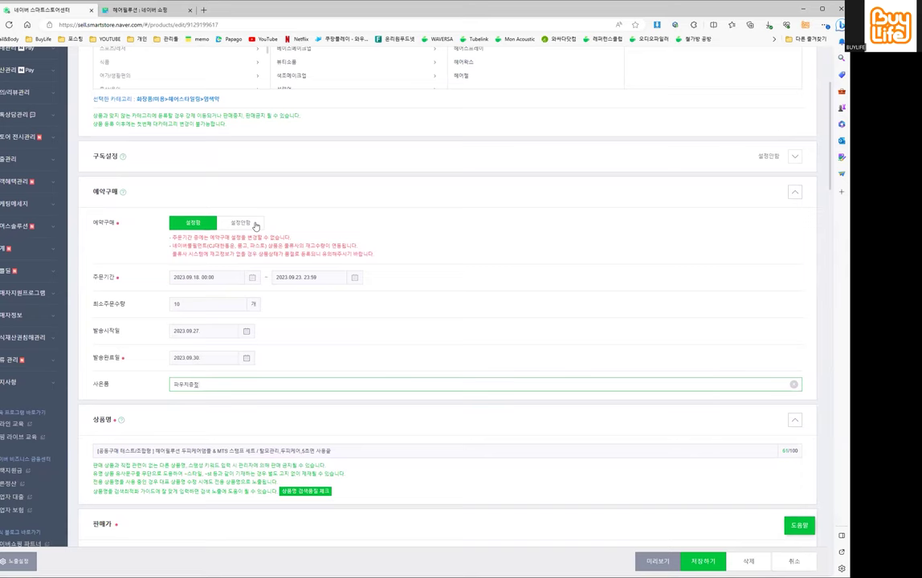
click(256, 225)
Step: Examine the product name part by part, highlighting its bracketed 공동구매 prefix, the keywords after the slash and the text following the prefix
scroll(420, 252, down, 2)
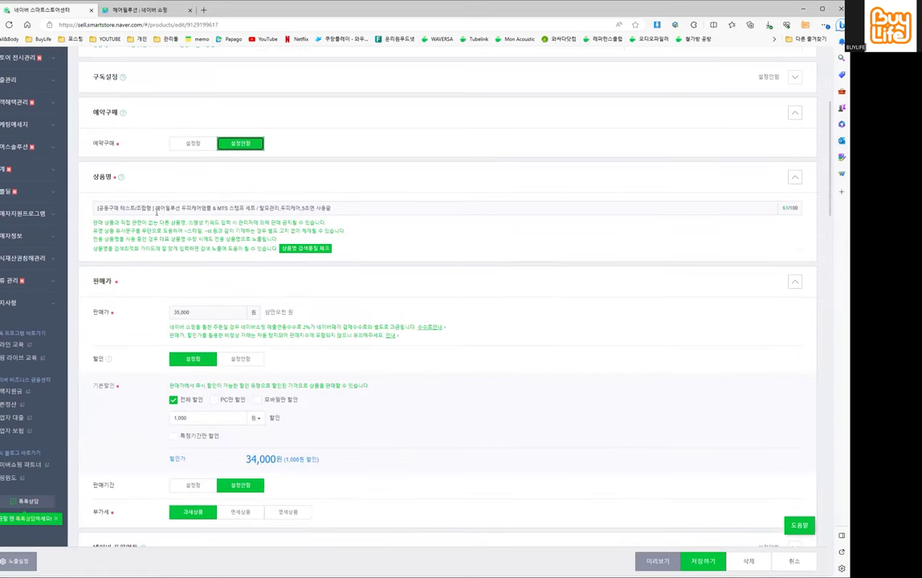
click(153, 208)
drag(153, 208, 86, 202)
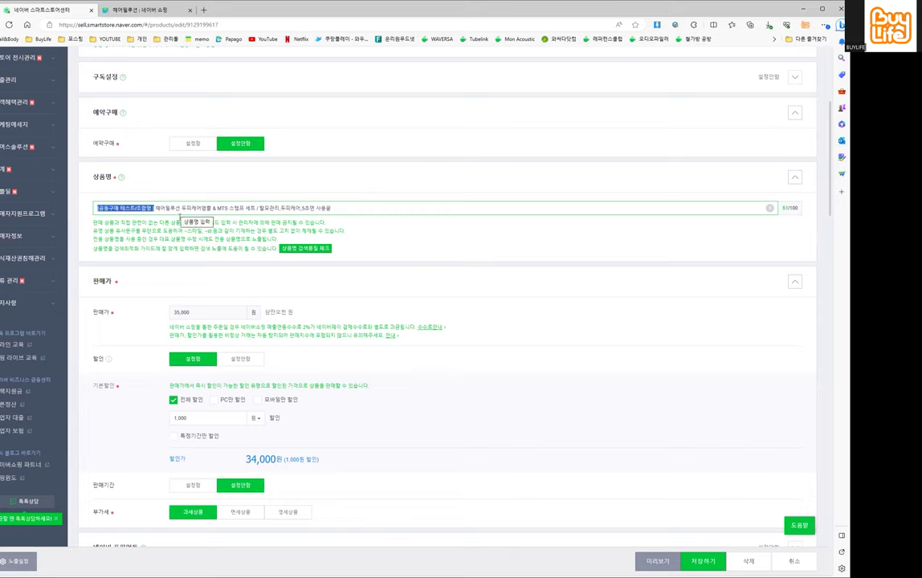
click(156, 208)
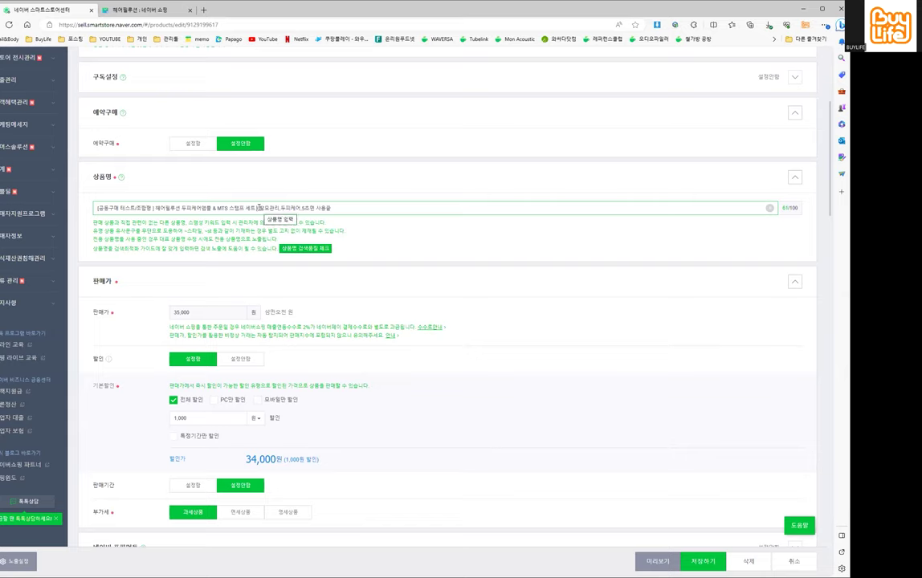
key(shift+End)
click(247, 207)
drag(258, 207, 355, 211)
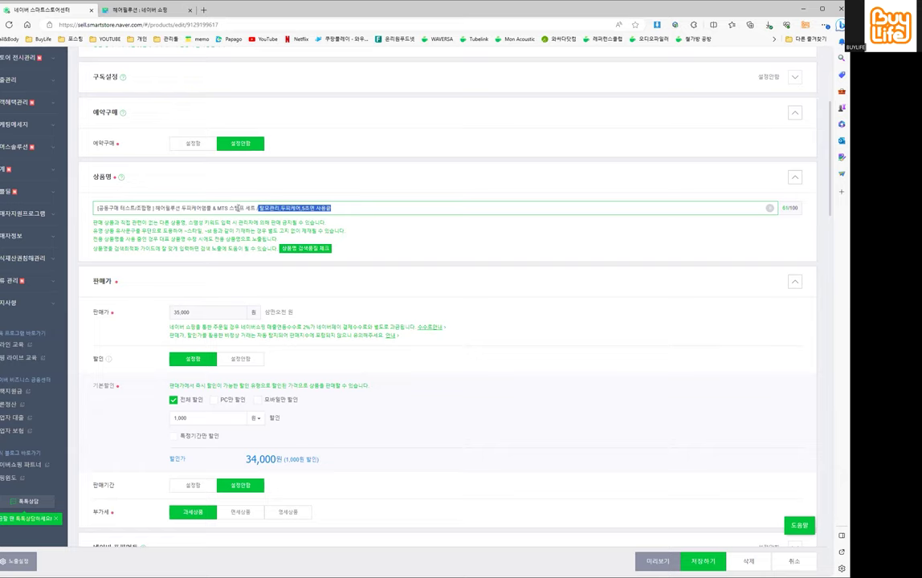
click(340, 206)
drag(340, 207, 156, 208)
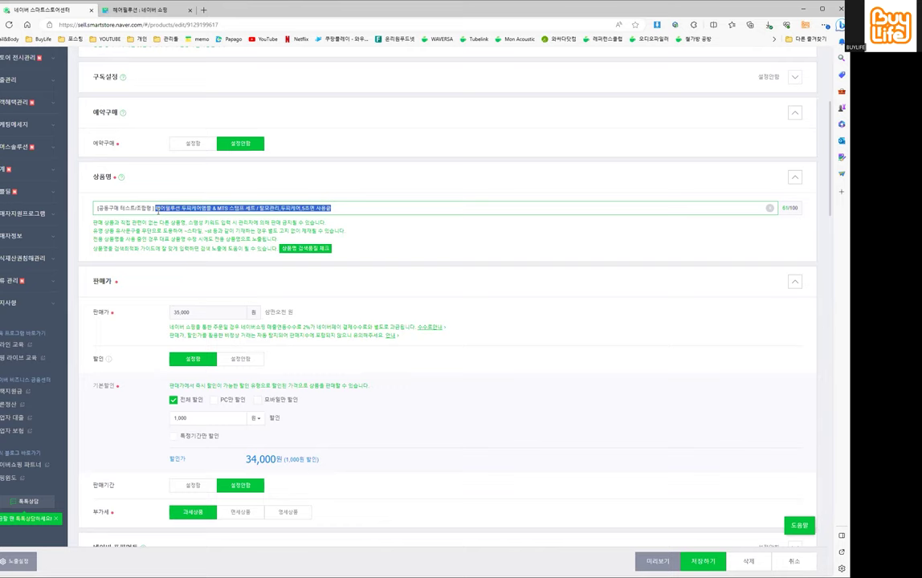
click(404, 211)
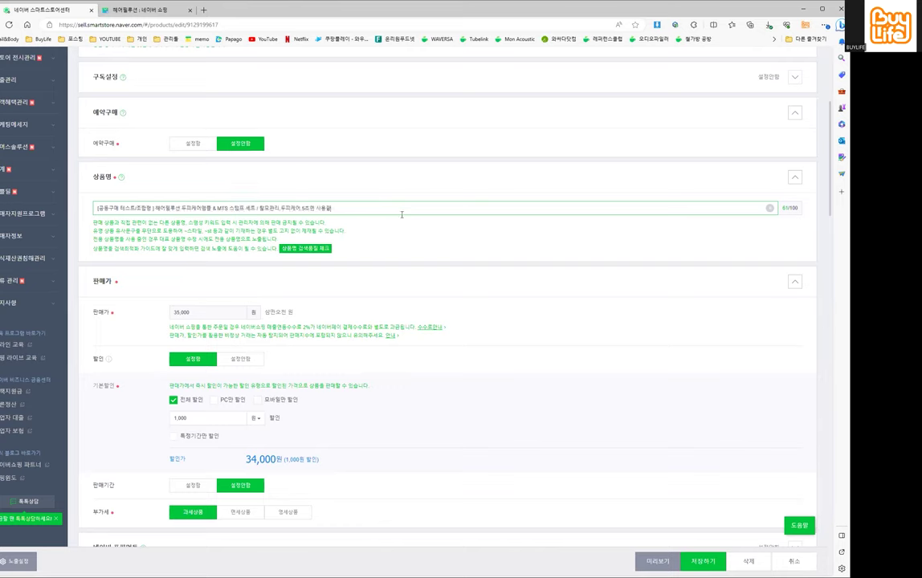
Step: Append a sample naming pattern starting with 브랜드명 + 상품명 + 크기,색상,무게 to the end of the product name
text(브랜드명 + 상품명)
text(+ 크기,색상,무게,부매단위 1박스)
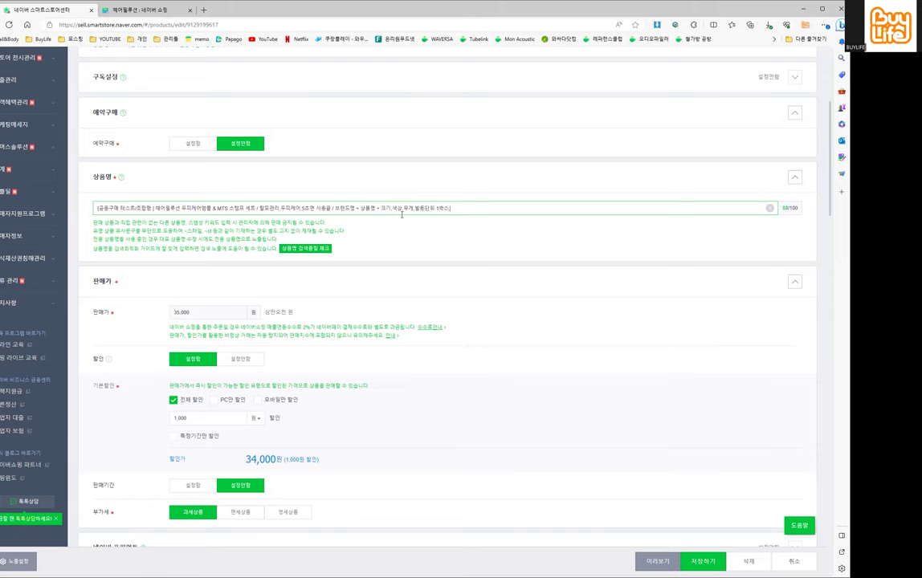
text(, 12개들이)
Step: Delete the appended sample naming pattern from the end of the product name
key(BackSpace)
key(BackSpace)
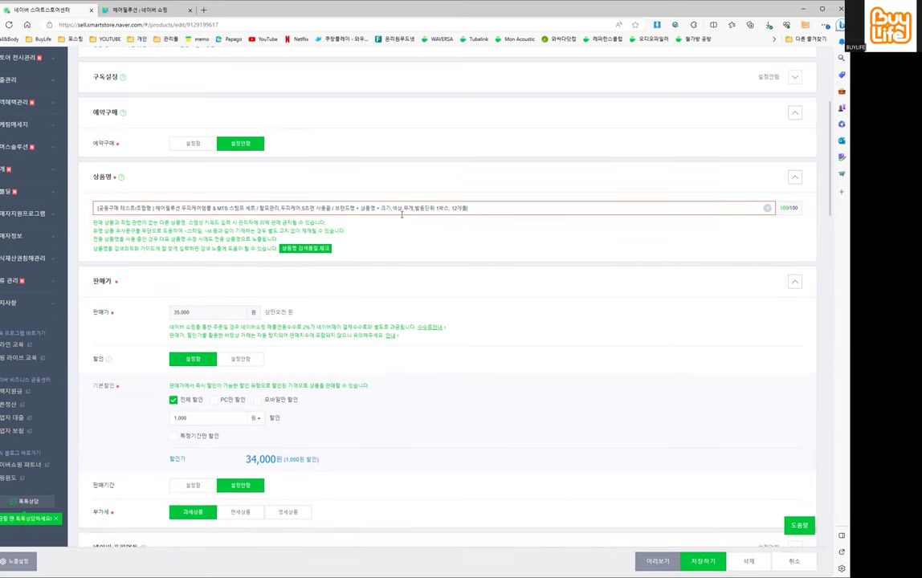
key(BackSpace)
key(BackSpace)
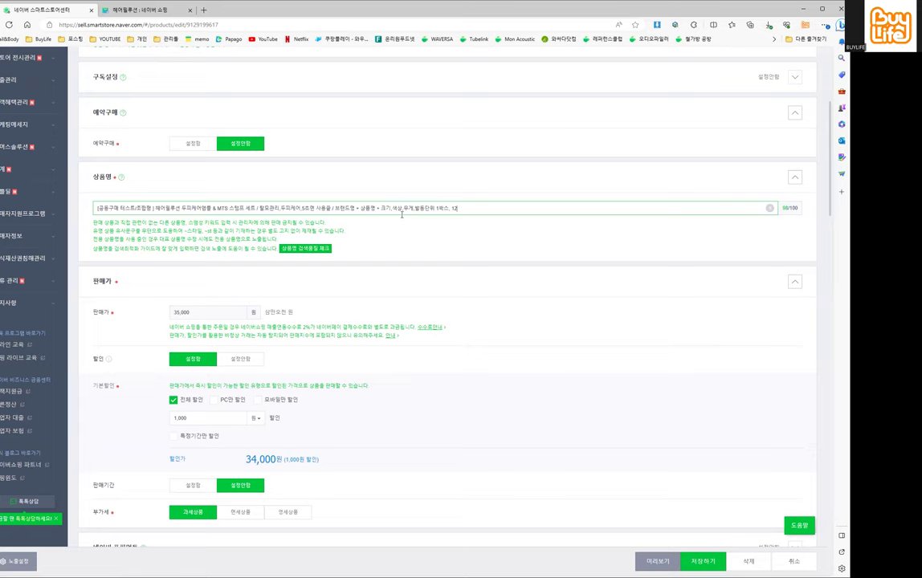
key(BackSpace)
key(BackSpace)
key(BackSpace)
key(BackSpace)
key(BackSpace)
key(BackSpace)
key(BackSpace)
key(BackSpace)
key(BackSpace)
key(BackSpace)
key(BackSpace)
key(BackSpace)
key(BackSpace)
key(BackSpace)
key(BackSpace)
key(BackSpace)
key(BackSpace)
key(BackSpace)
key(BackSpace)
key(BackSpace)
key(BackSpace)
key(BackSpace)
key(BackSpace)
key(BackSpace)
key(BackSpace)
key(BackSpace)
key(BackSpace)
key(BackSpace)
key(BackSpace)
key(BackSpace)
key(BackSpace)
key(BackSpace)
key(BackSpace)
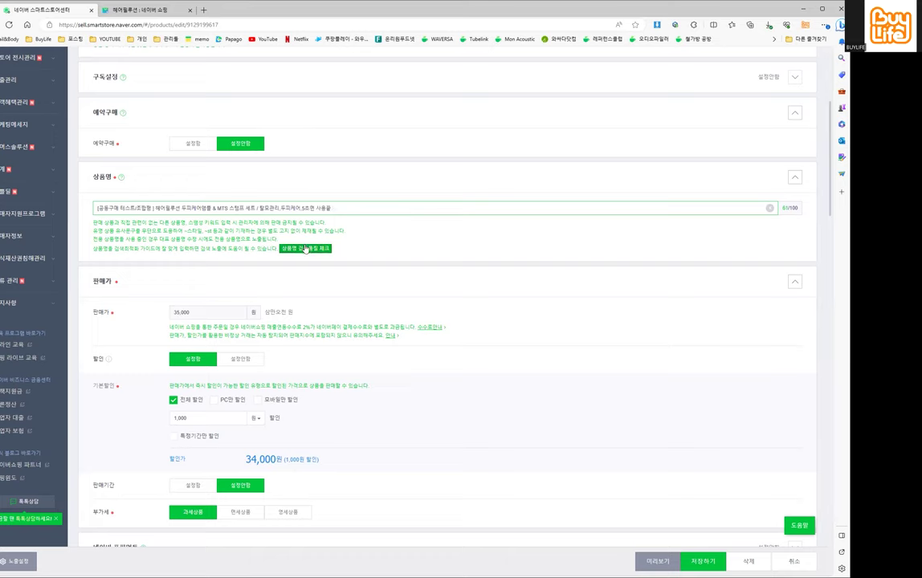
Step: Run the search quality check (상품명 검색품질 체크) on the product name and close its result
click(307, 249)
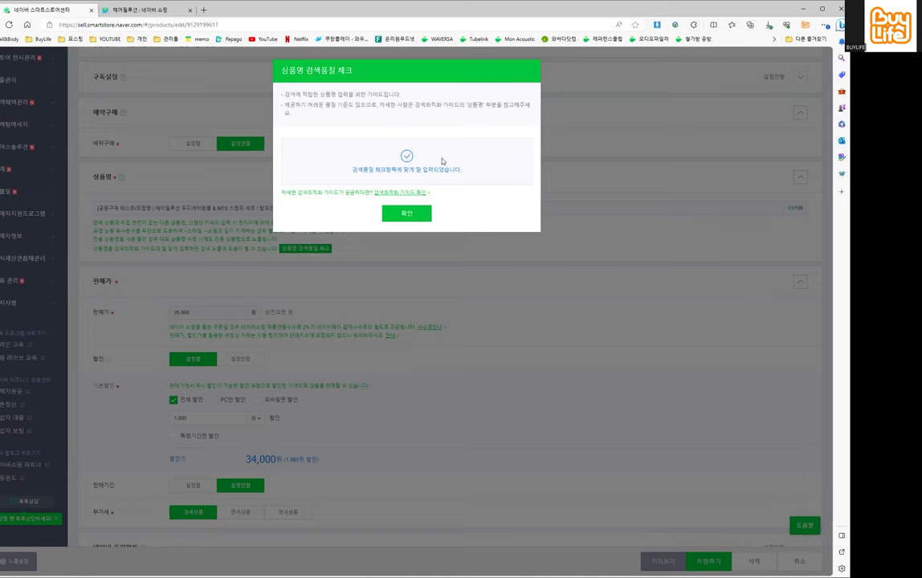
click(419, 213)
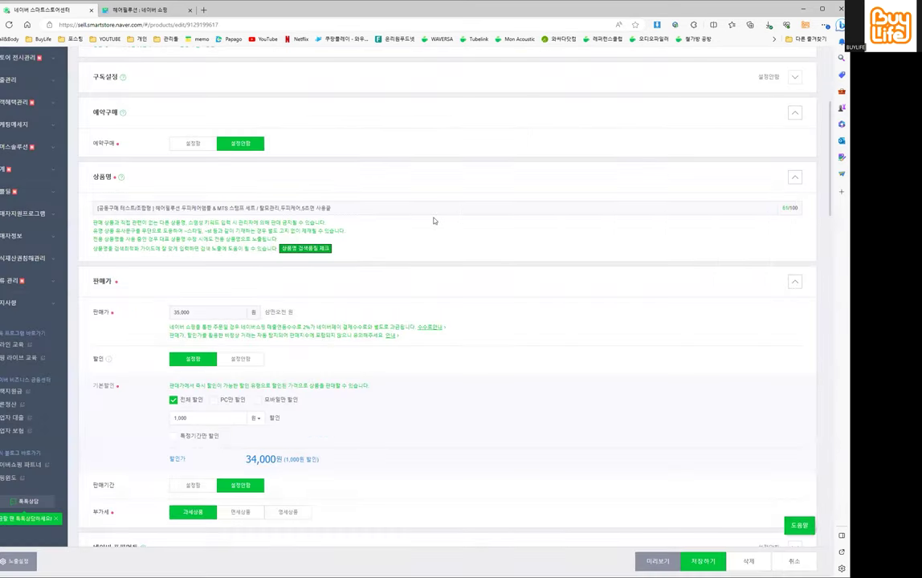
Step: Examine the sale price (판매가), switching its discount to 설정안함 and back to 설정함
scroll(434, 220, down, 2)
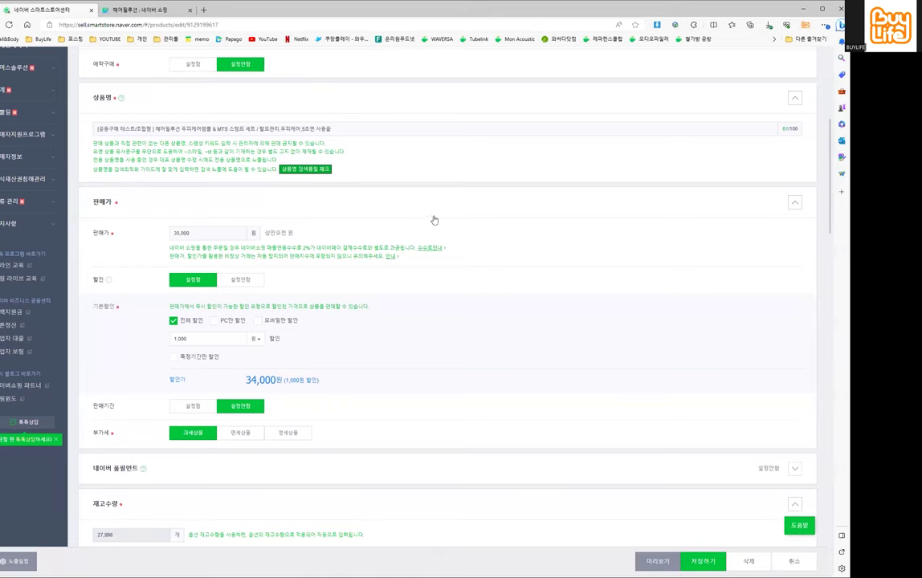
scroll(367, 217, down, 2)
drag(197, 153, 103, 151)
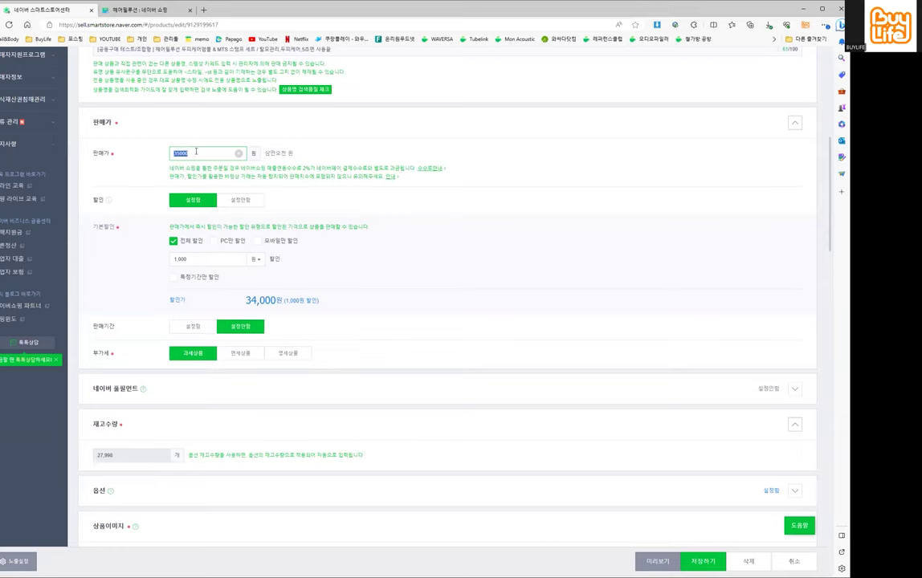
click(323, 194)
click(241, 202)
click(197, 201)
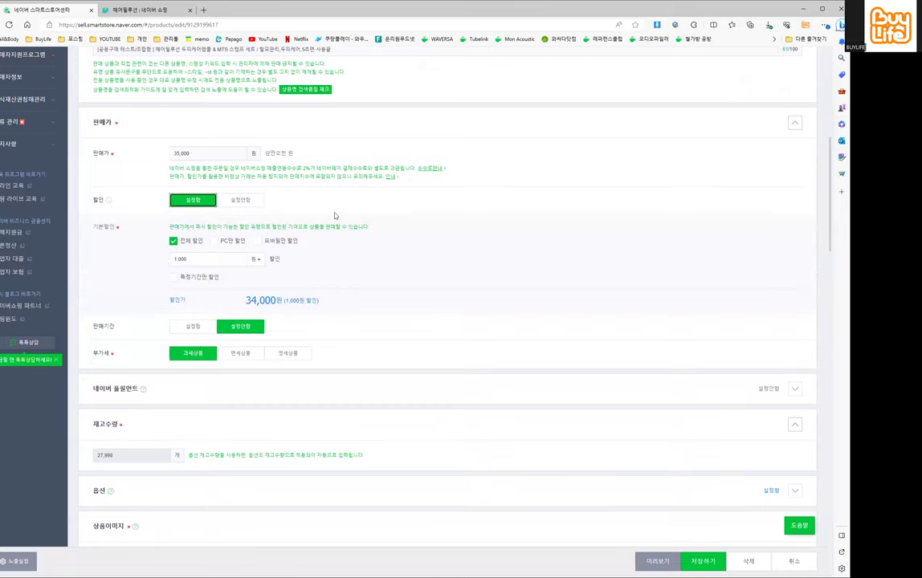
click(207, 153)
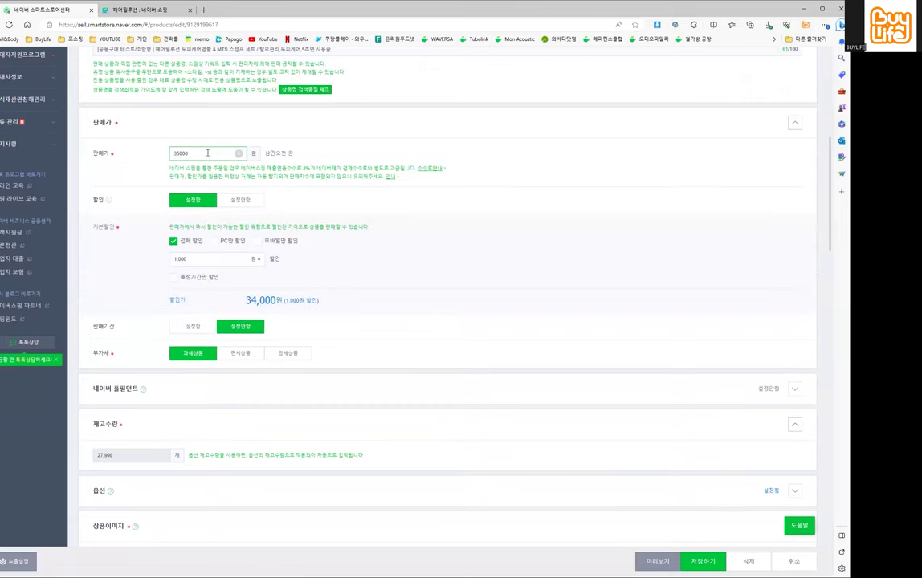
drag(233, 153, 125, 152)
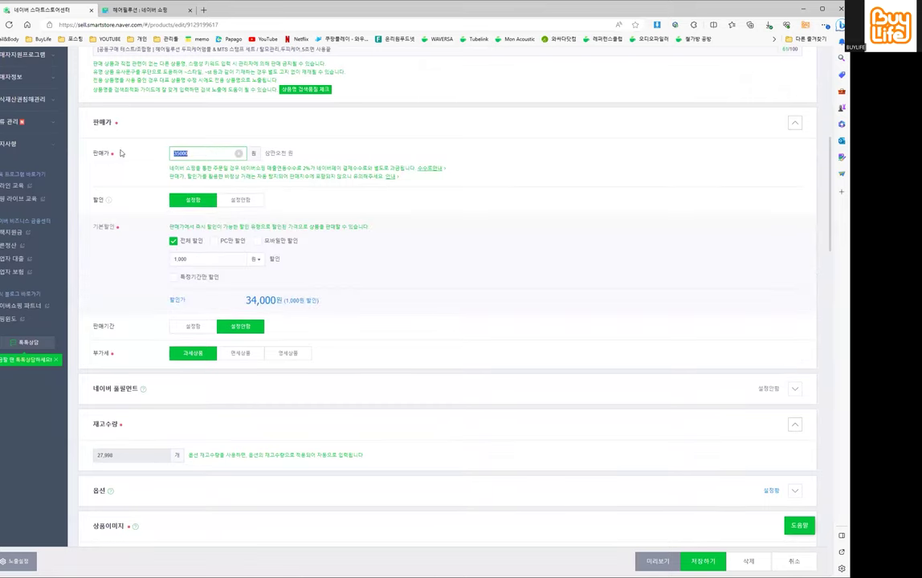
Step: Highlight the basic discount amount and switch the basic discount from 전체 할인 to both PC만 할인 and 모바일만 할인
double_click(184, 261)
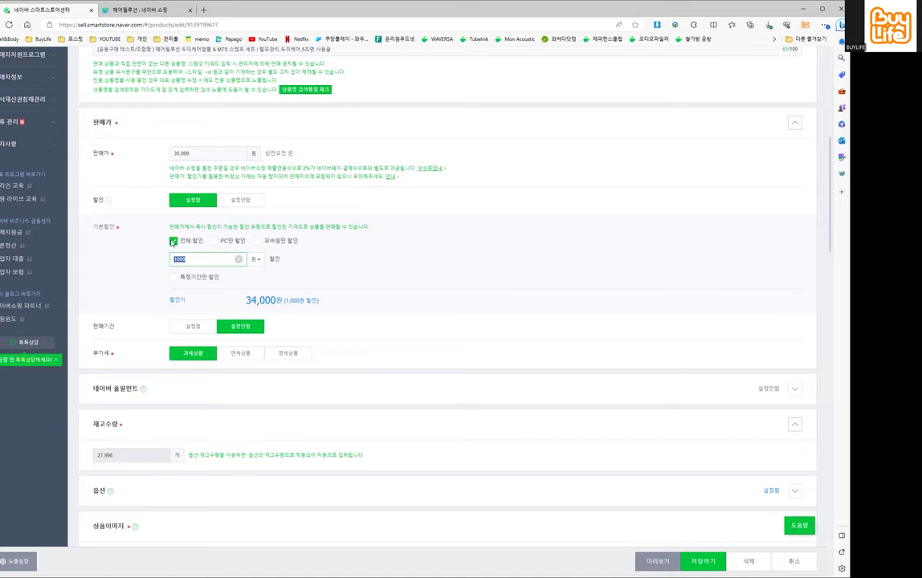
click(215, 245)
click(214, 242)
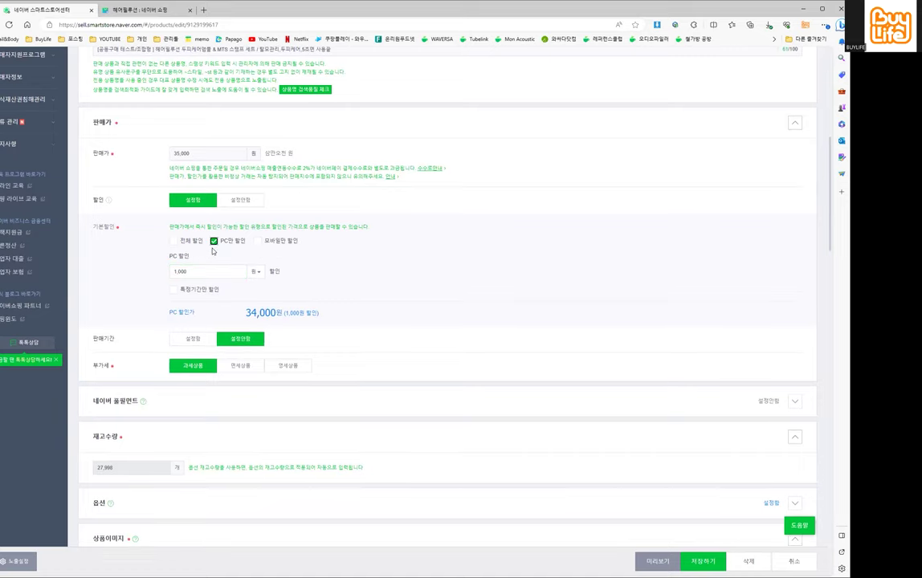
click(258, 241)
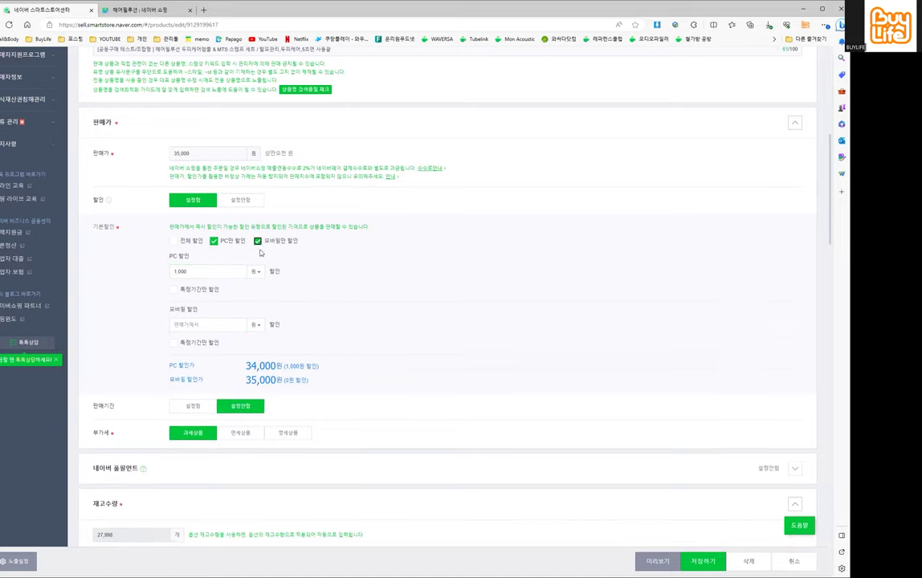
Step: Set the basic discount back to 전체 할인 and highlight the sale price, the discount amount and the resulting discounted price
click(173, 241)
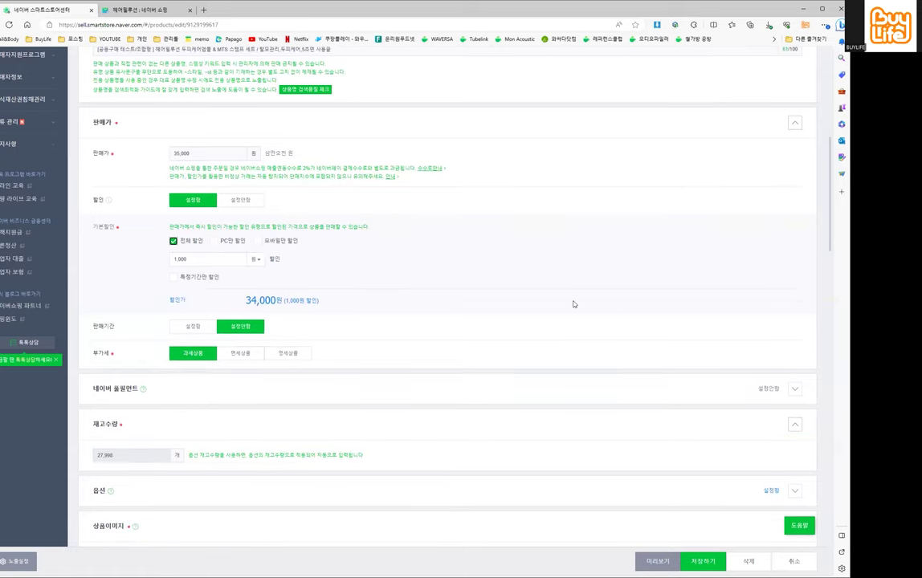
scroll(510, 237, down, 5)
scroll(510, 291, up, 3)
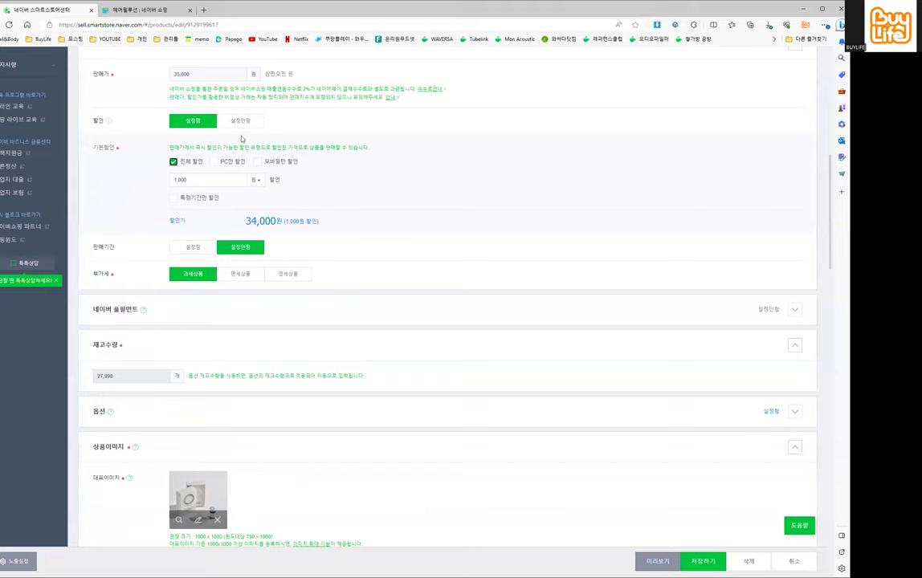
double_click(211, 74)
double_click(205, 179)
drag(272, 222, 279, 221)
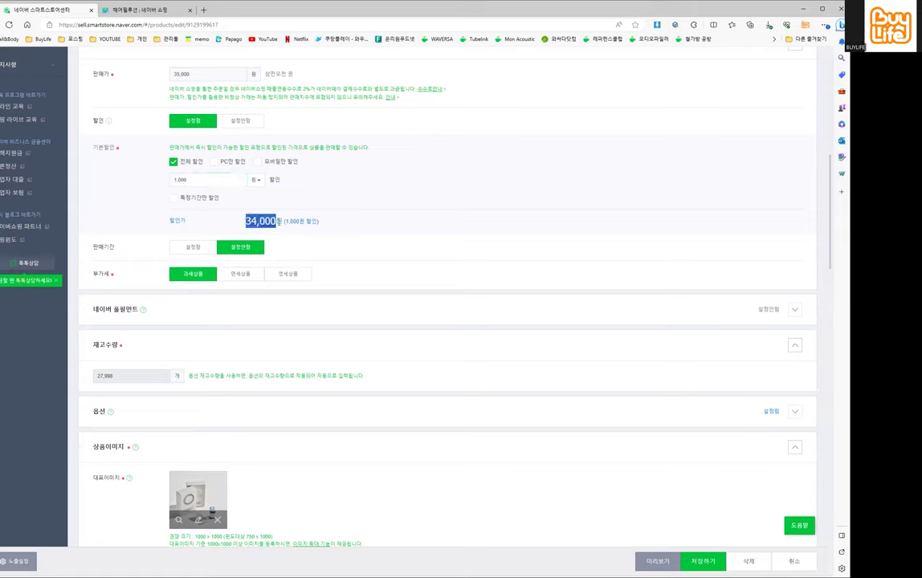
drag(395, 225, 230, 222)
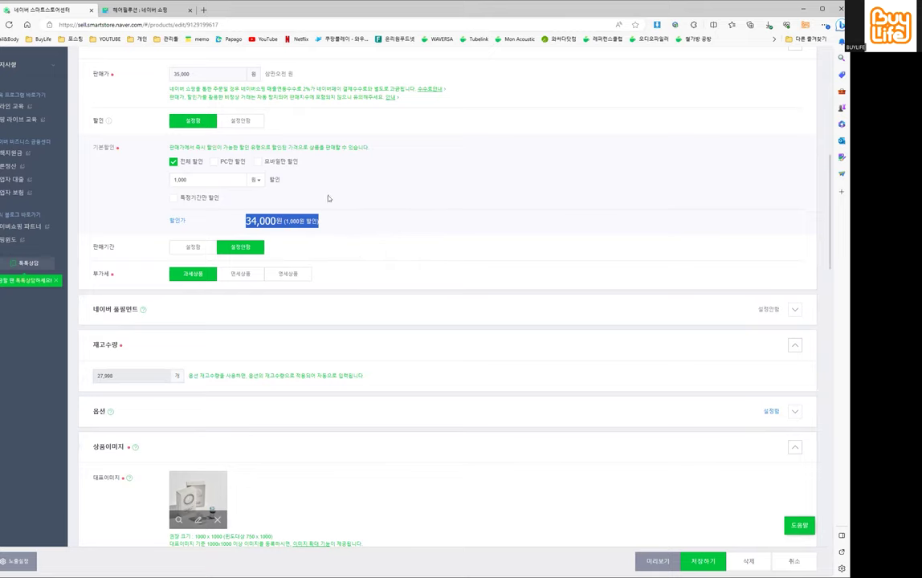
Step: Switch the sales period (판매기간) to 설정함 and back to 설정안함
click(194, 250)
click(196, 249)
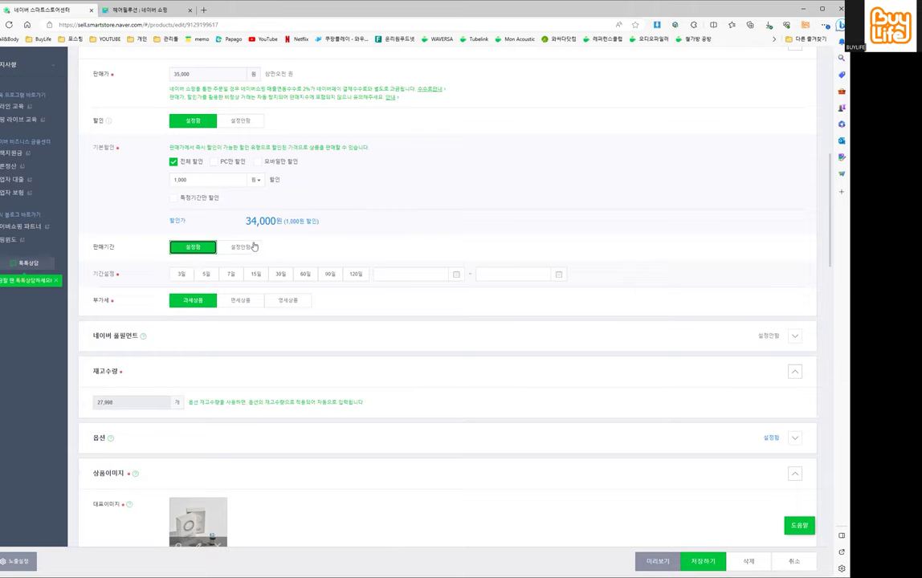
click(245, 249)
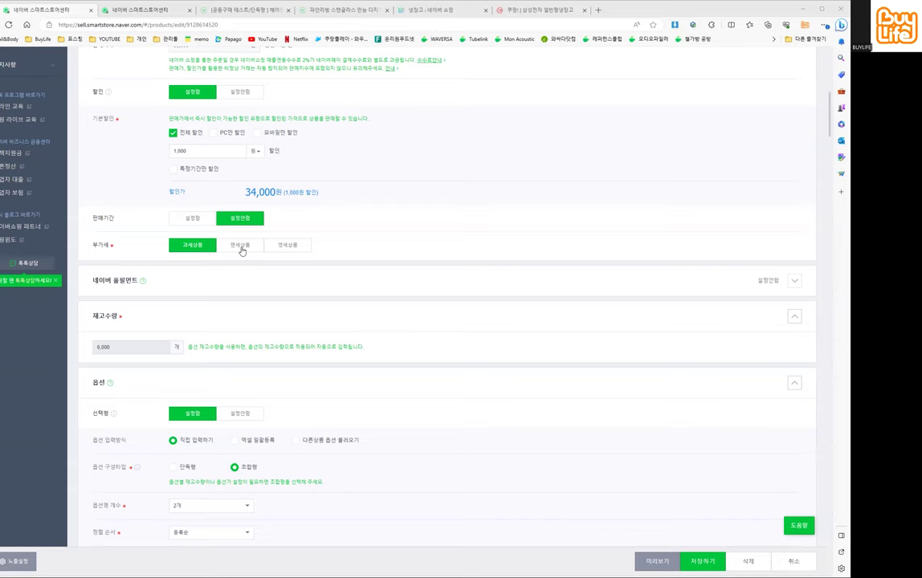
Step: Try editing the stock quantity (재고수량) with the 선택형 option set to 설정안함, and restore 선택형 to 설정함
scroll(143, 344, down, 1)
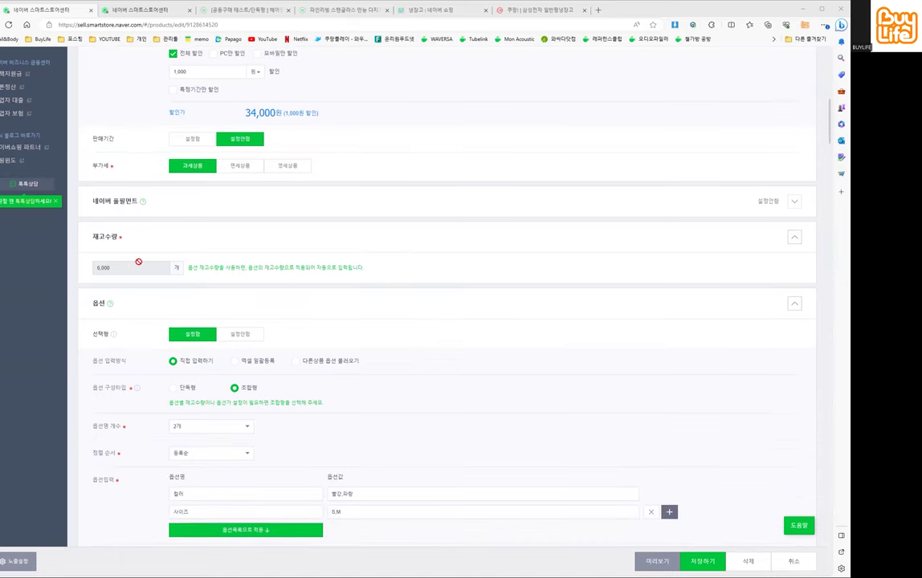
scroll(628, 383, down, 4)
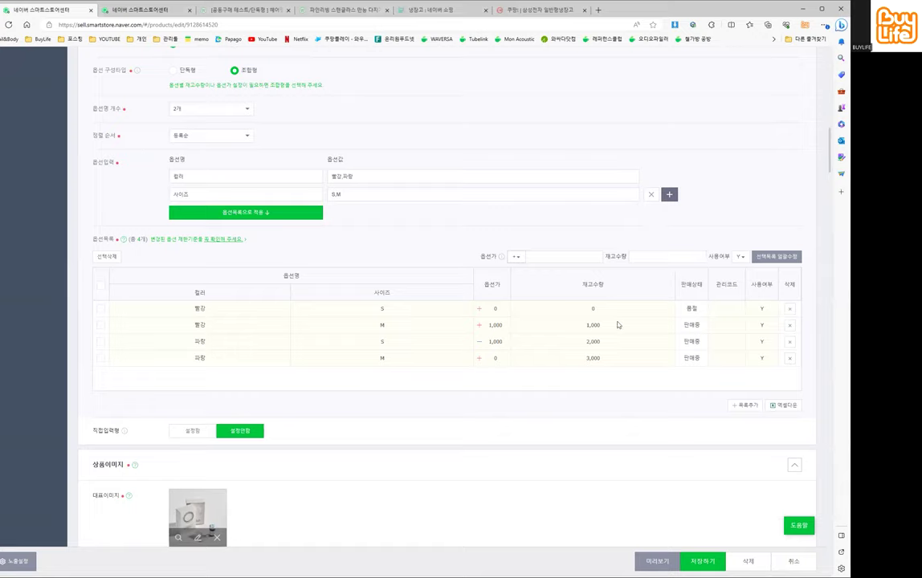
scroll(526, 330, up, 3)
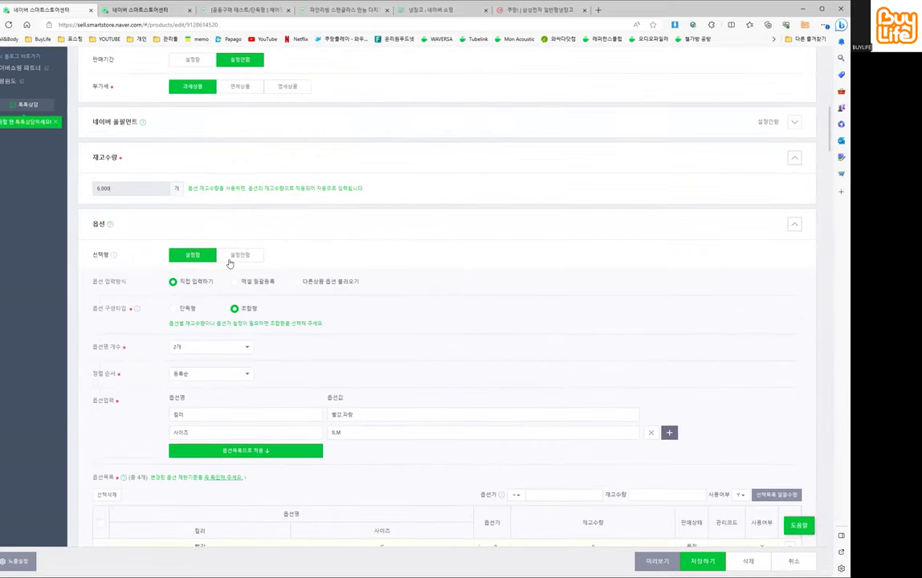
click(241, 248)
click(130, 188)
double_click(131, 188)
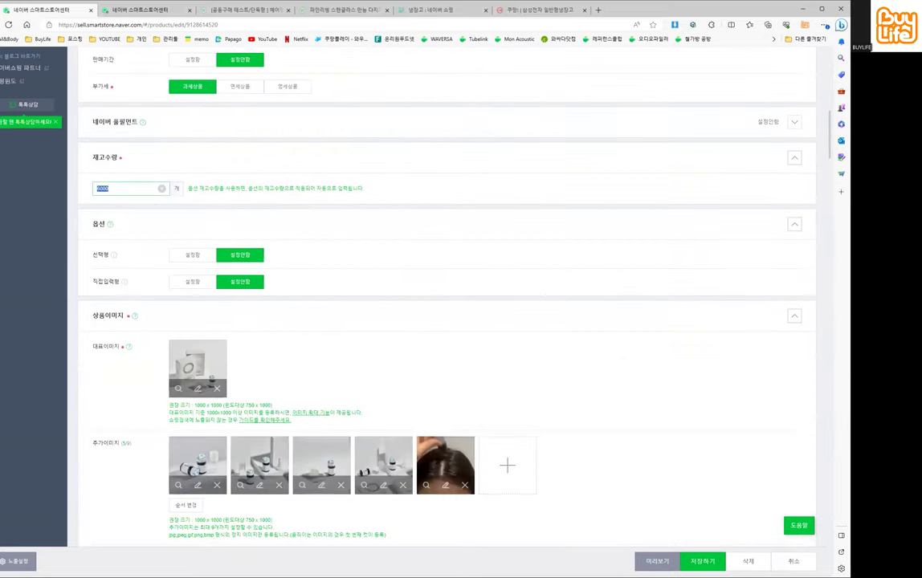
text(9)
click(193, 254)
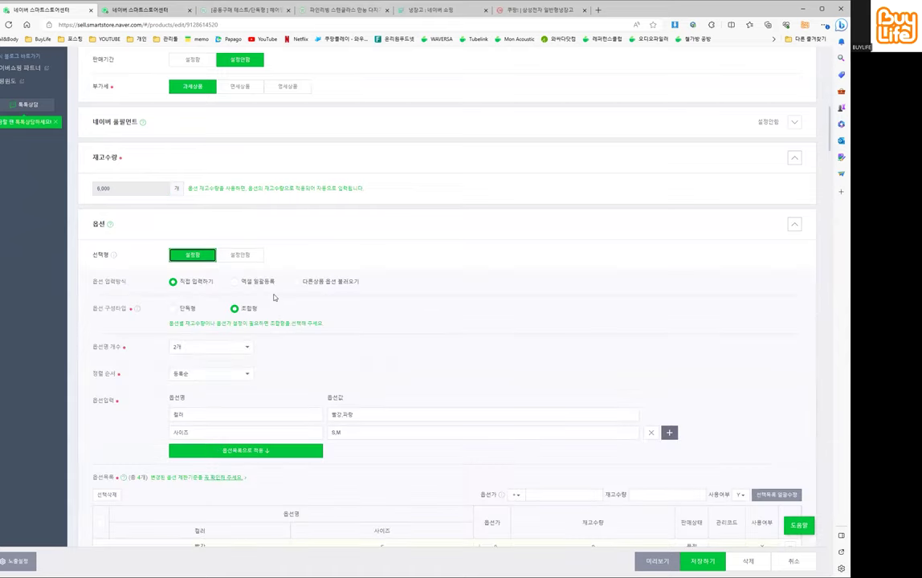
Step: Toggle the 선택형 option setting to 설정안함 and back to 설정함 to compare the option fields
scroll(423, 305, down, 1)
scroll(423, 305, down, 3)
click(218, 132)
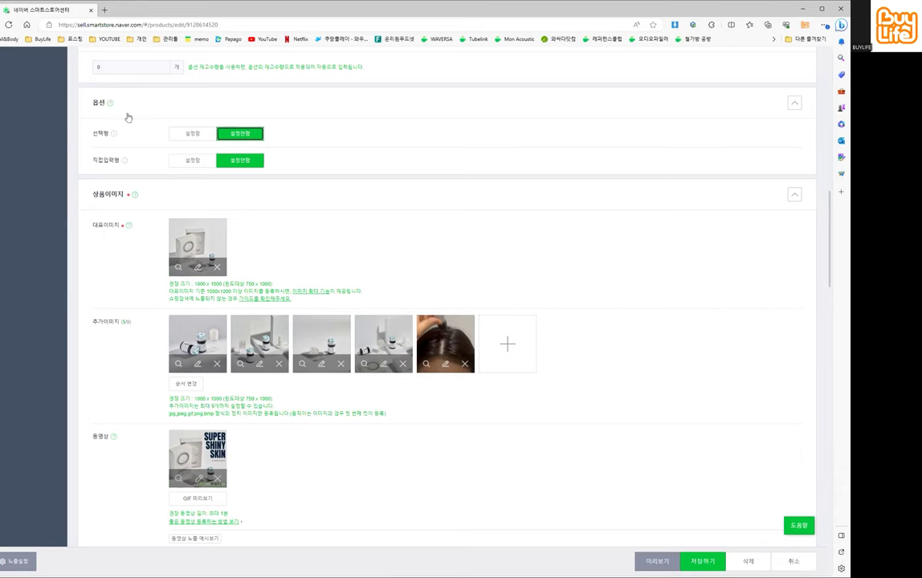
click(201, 137)
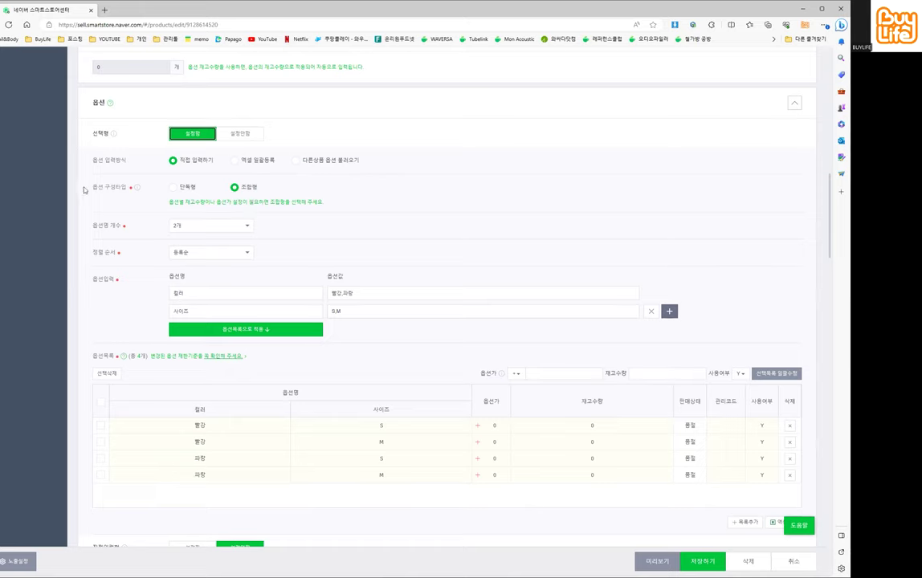
Step: Compare the 조합형 and 단독형 option composition types, finishing with 단독형 selected
click(174, 192)
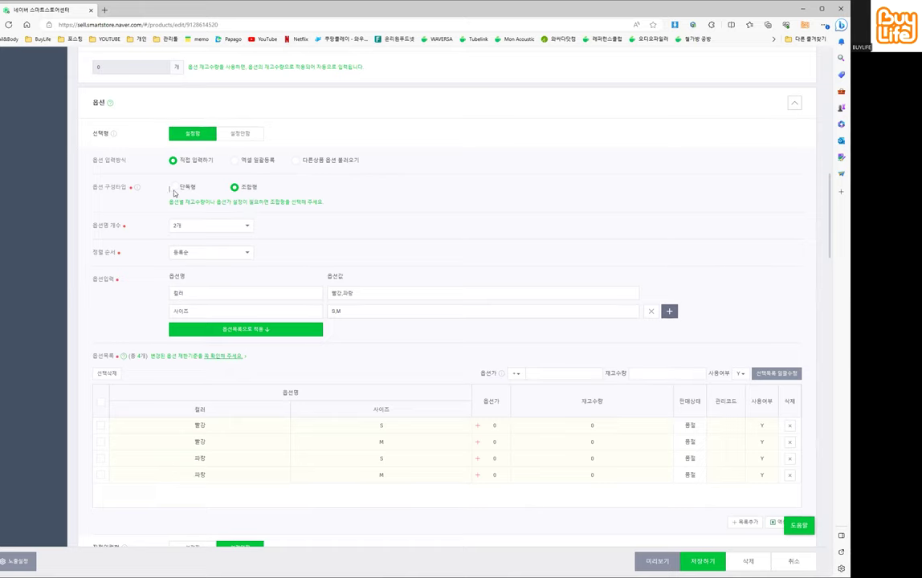
click(237, 187)
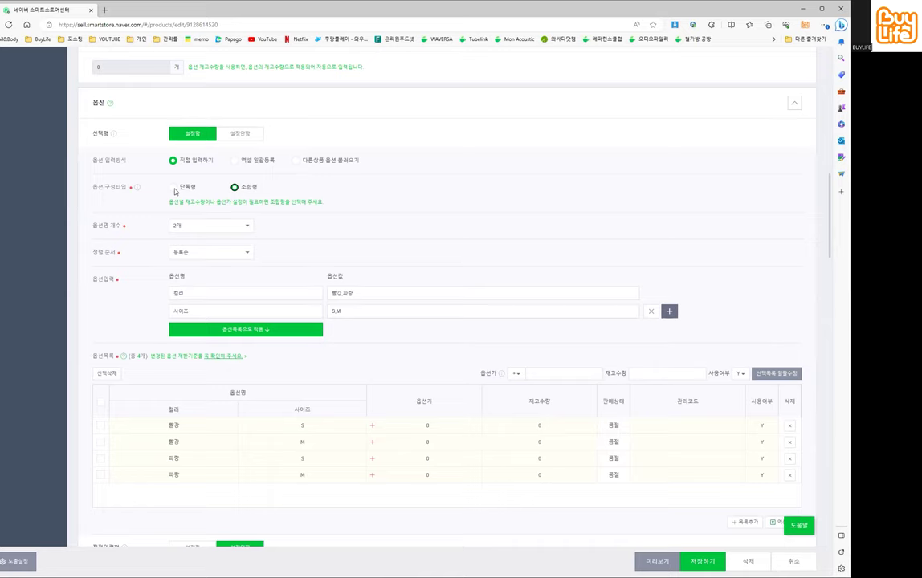
click(174, 189)
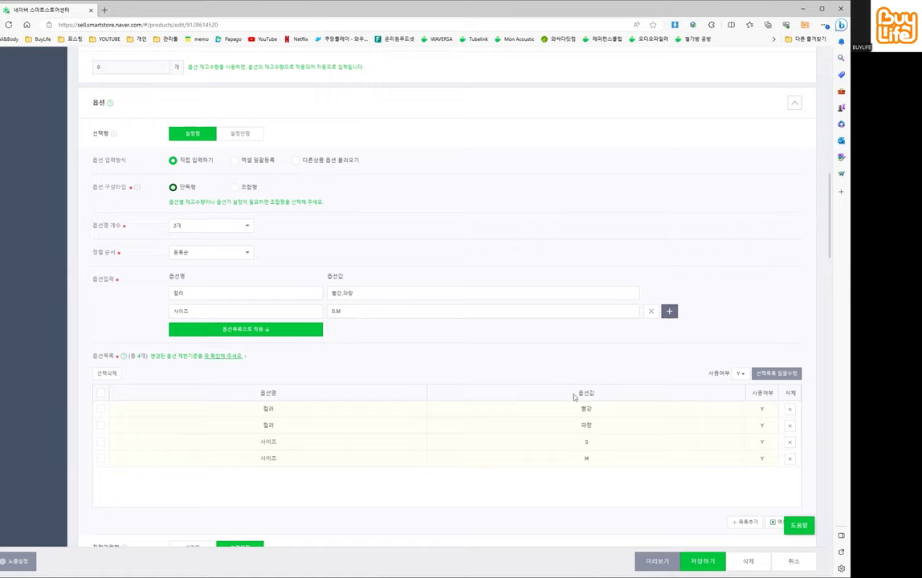
Step: Set the number of option names (옵션명 개수) to 1개 and back to 2개
click(205, 228)
click(200, 238)
click(201, 229)
click(207, 231)
click(206, 231)
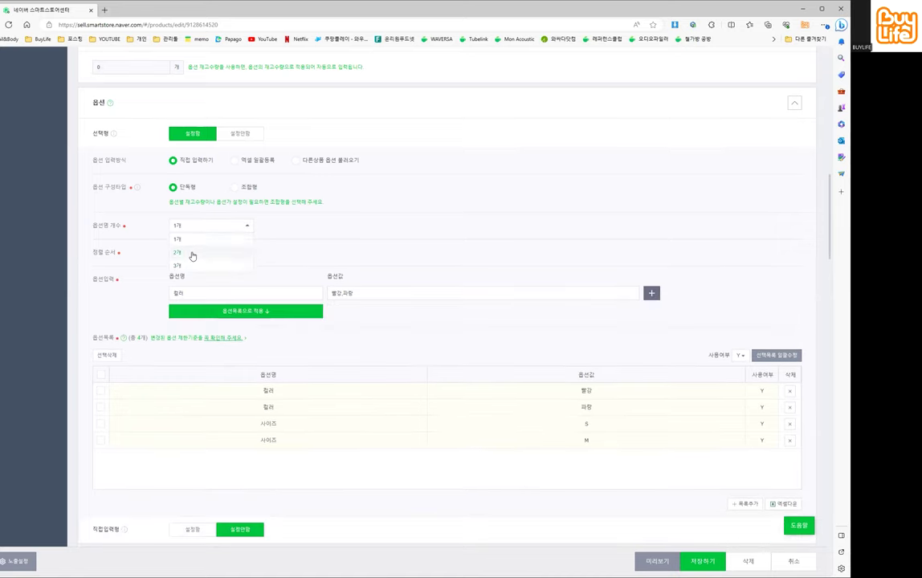
click(194, 250)
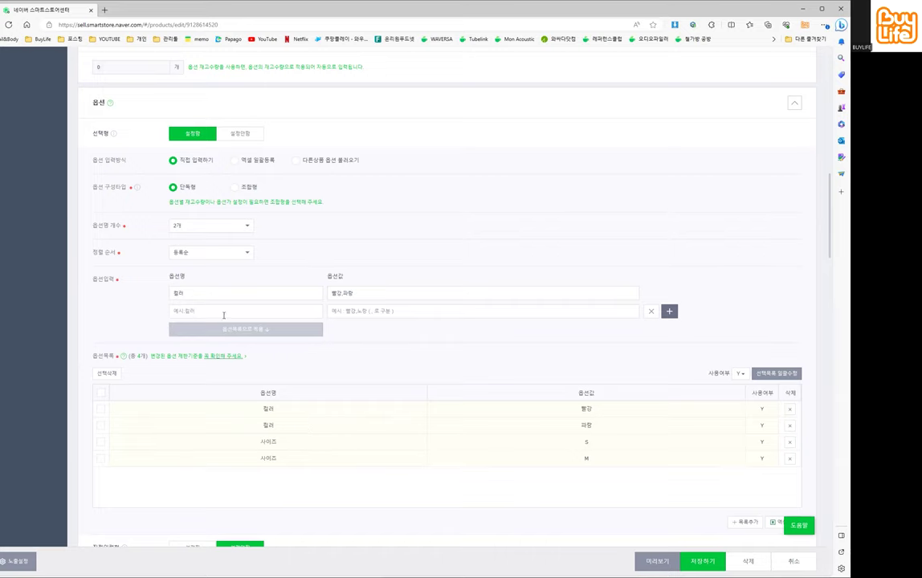
Step: Fill in the second option as 사이즈 with the values S,M and apply the entries to the option list
double_click(288, 447)
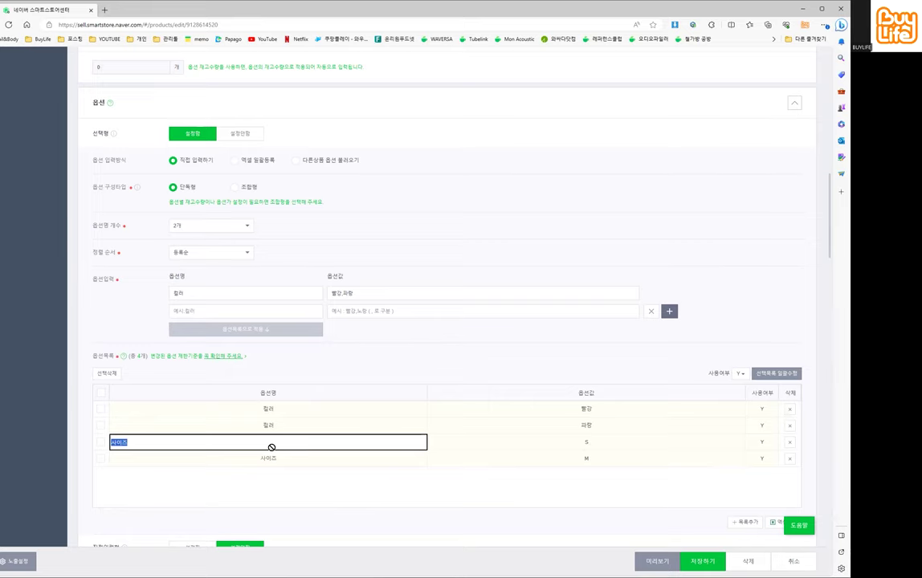
click(265, 312)
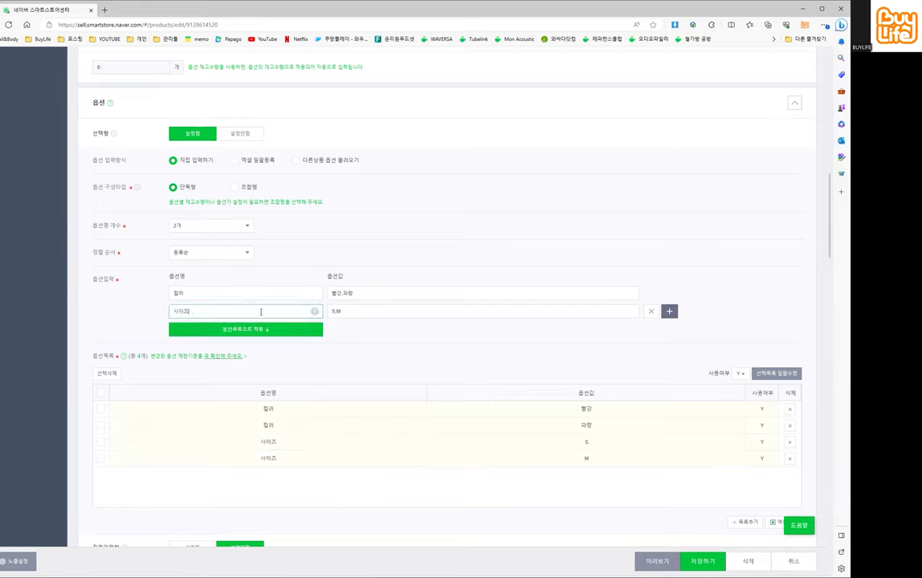
click(371, 310)
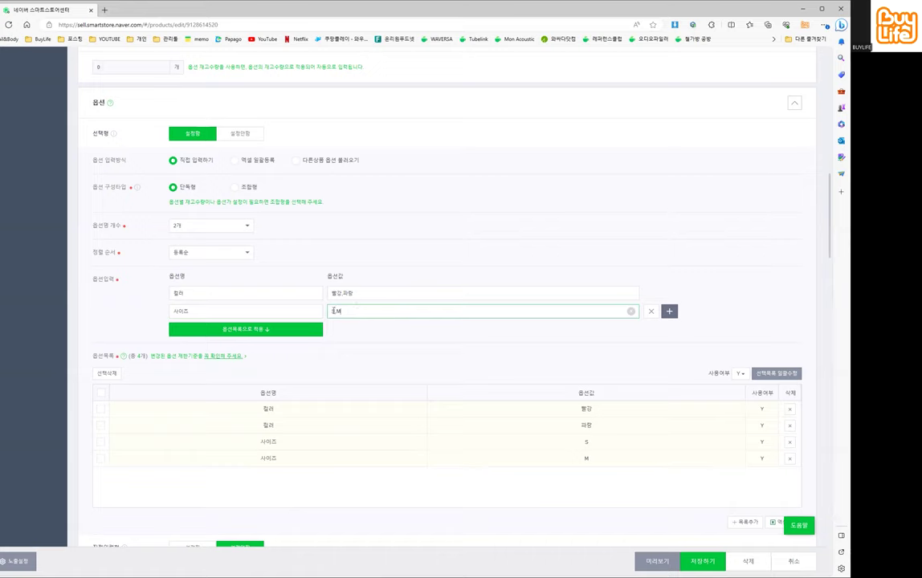
click(249, 345)
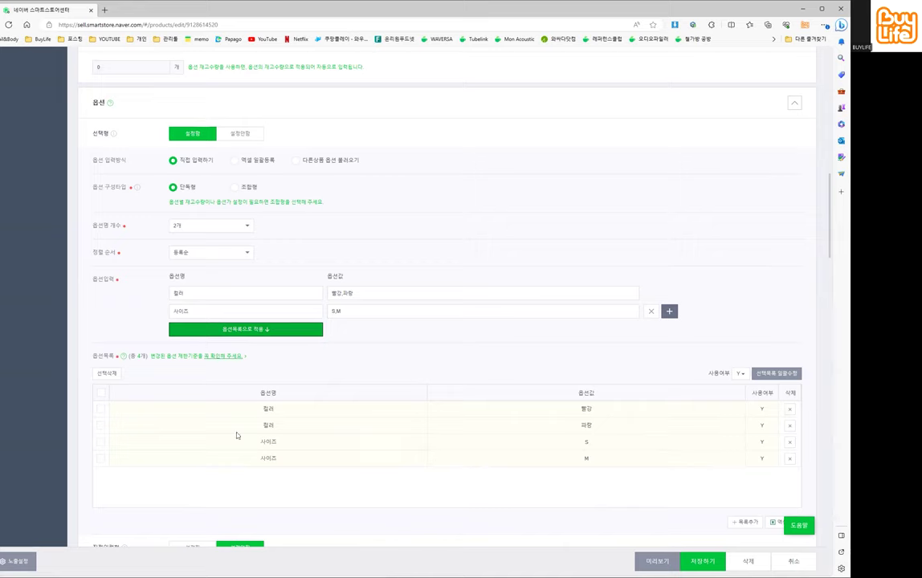
Step: Increase the number of option names to 3개, add the option 무게 with values 1kg,2kg, and apply it to the option list
click(210, 227)
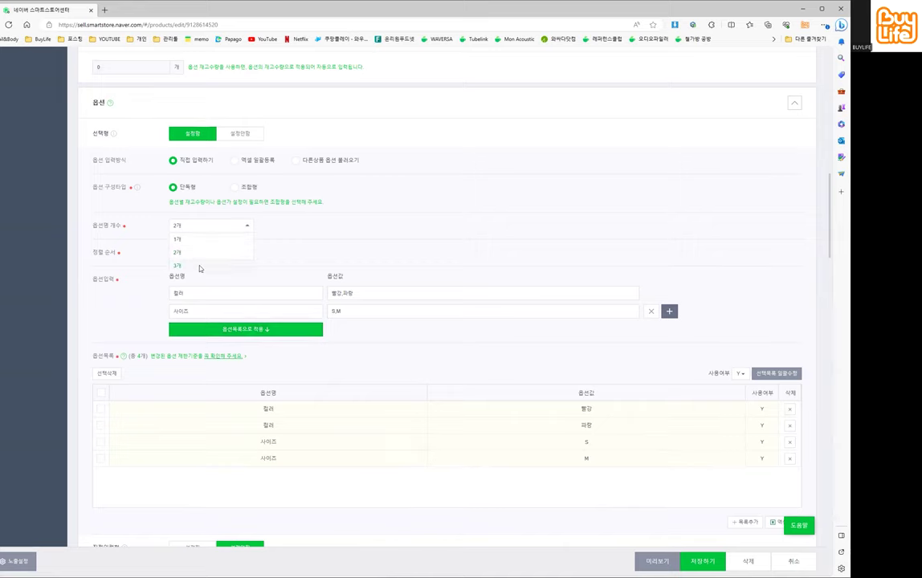
click(196, 265)
click(201, 330)
text(의)
key(BackSpace)
text(무게)
key(Tab)
text(1ㅋ)
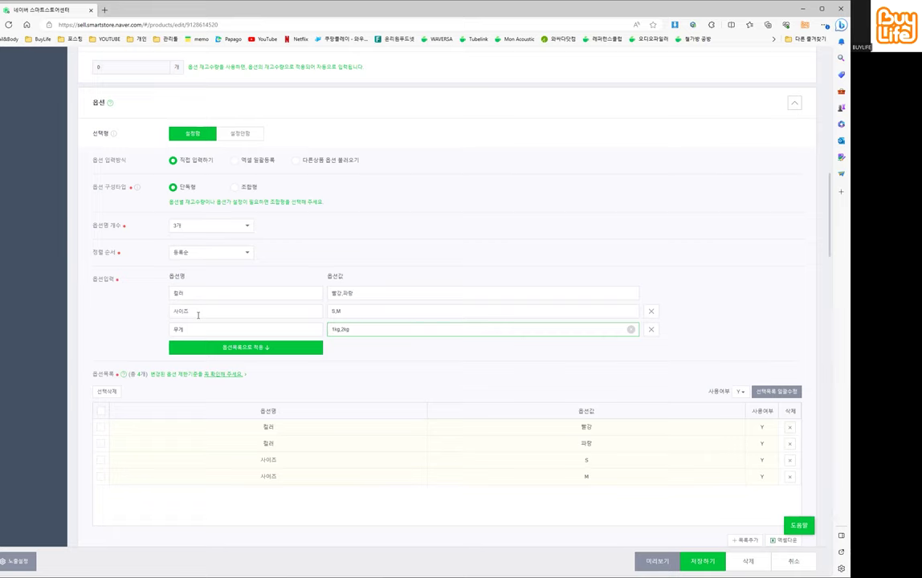
click(265, 347)
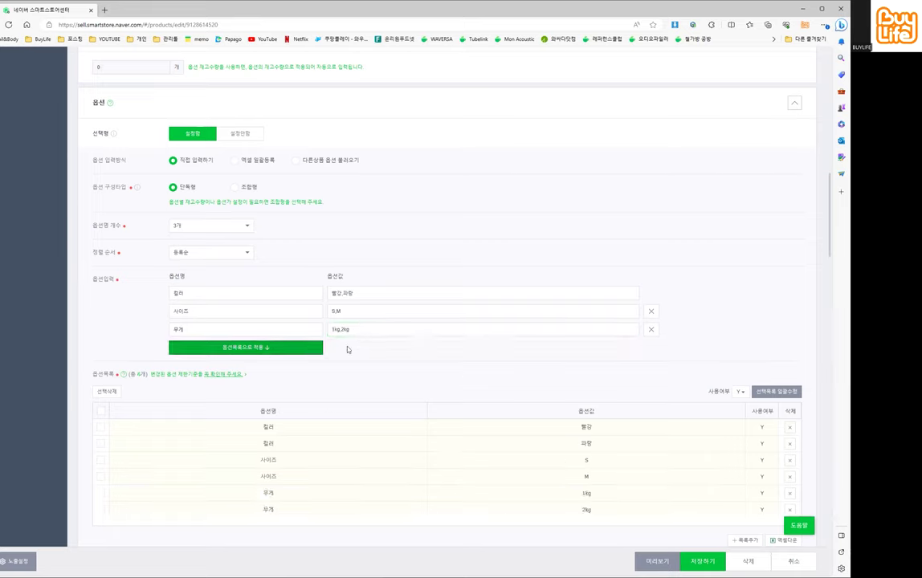
Step: Switch the option composition type to 조합형 and look over the combined option list
click(234, 187)
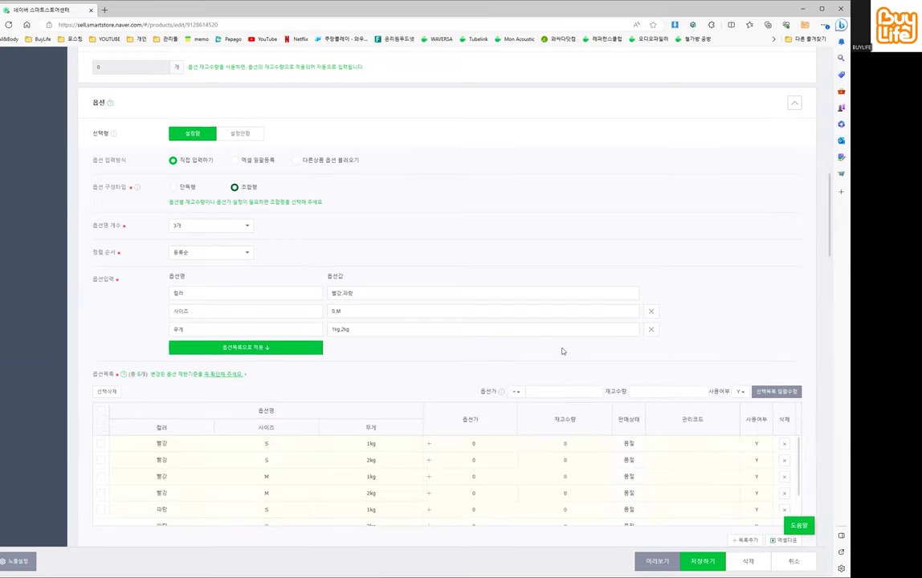
scroll(560, 349, down, 1)
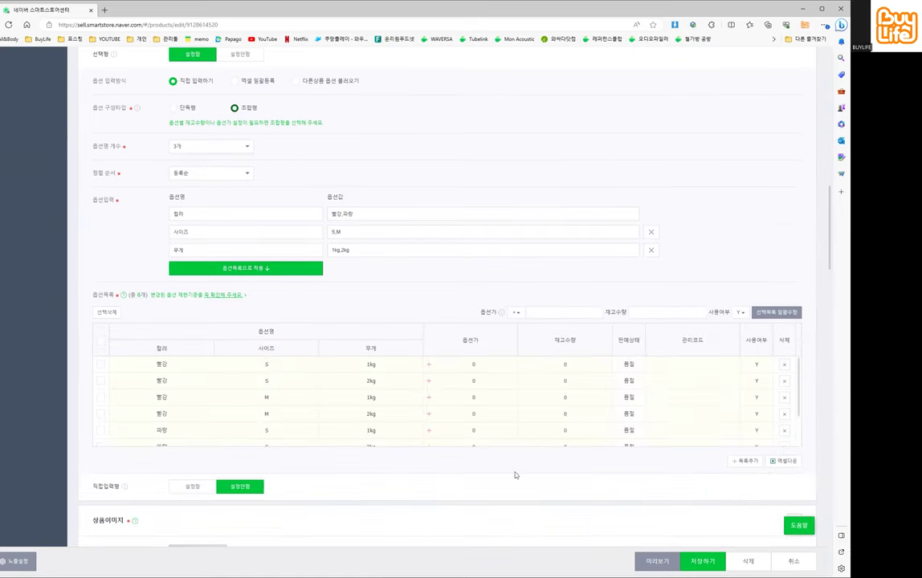
scroll(329, 360, down, 1)
scroll(330, 360, up, 1)
Step: Check the product's base price and set the option price (옵션가) of the 빨강 / S / 2kg combination to +1,000
click(492, 366)
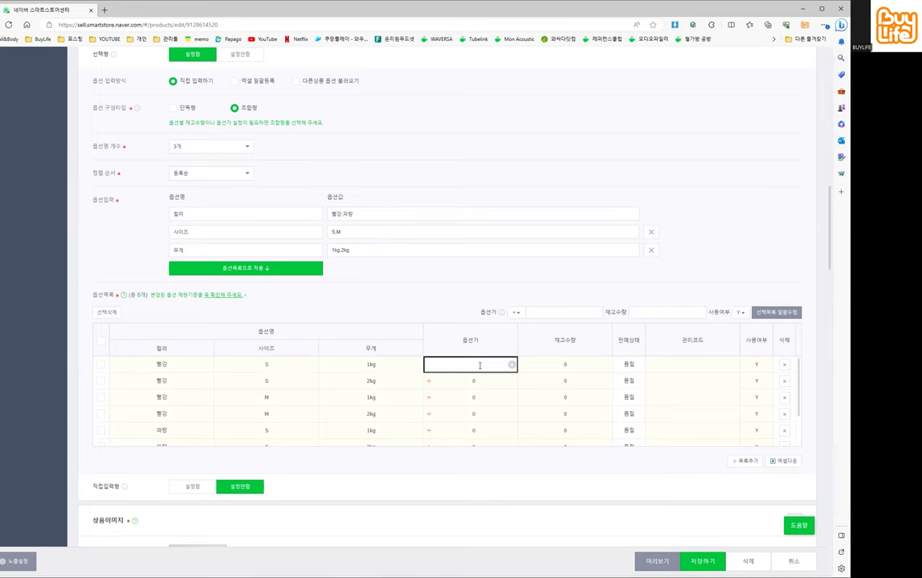
scroll(472, 383, up, 10)
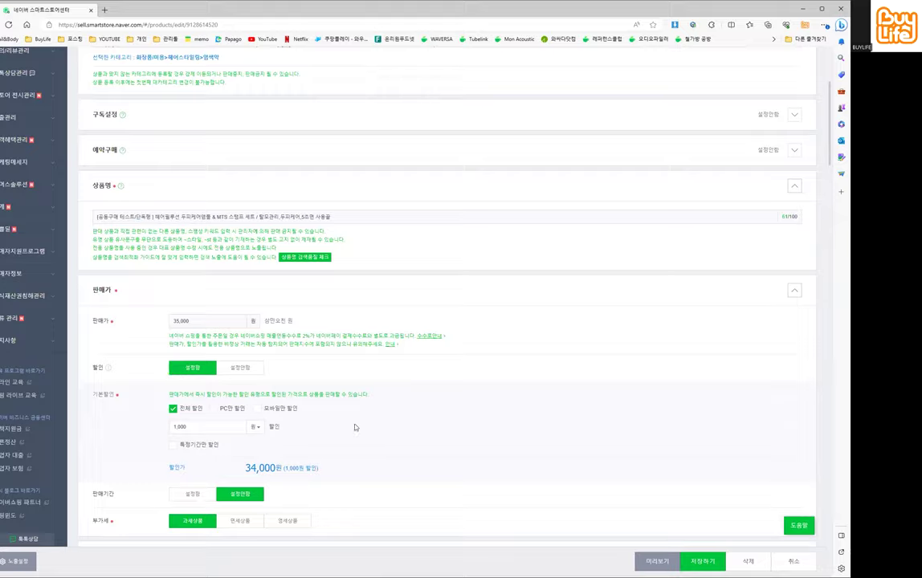
scroll(356, 427, down, 12)
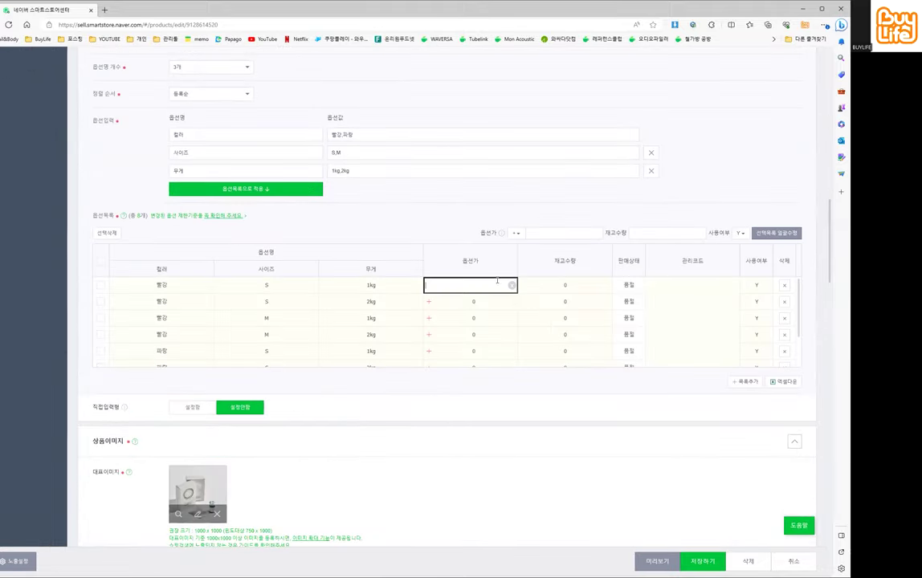
click(475, 304)
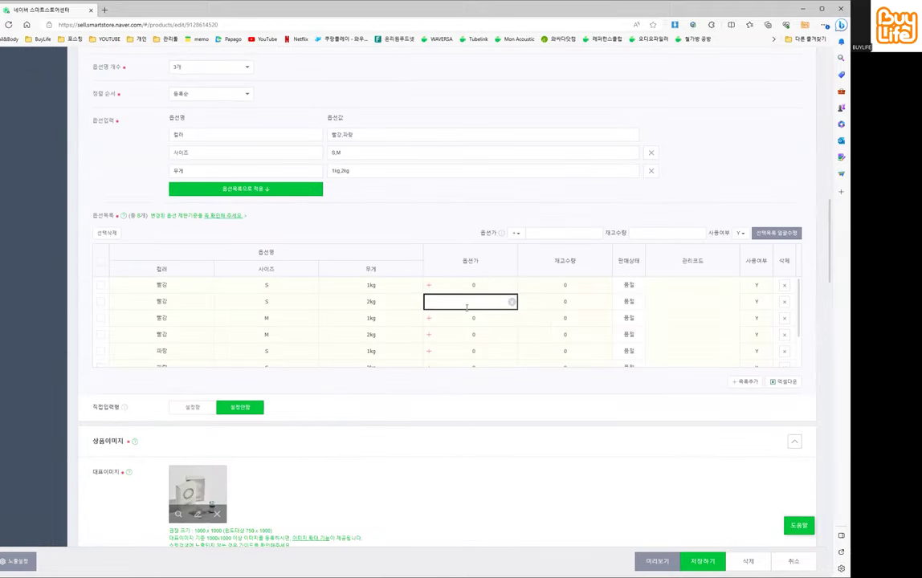
key(Return)
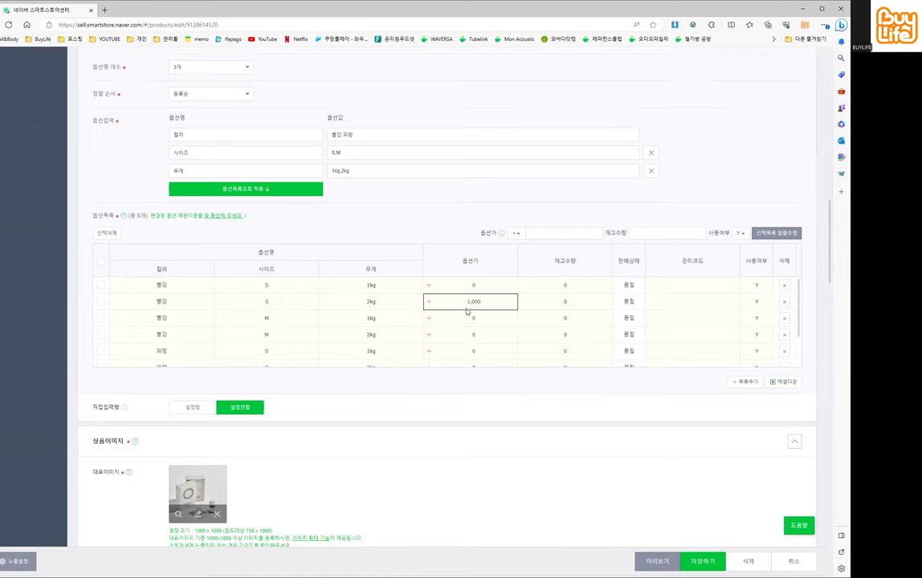
Step: Recheck the discounted base price and set the option price (옵션가) of the 빨강 / M / 1kg combination to -1,000
scroll(276, 194, up, 1)
scroll(277, 194, up, 15)
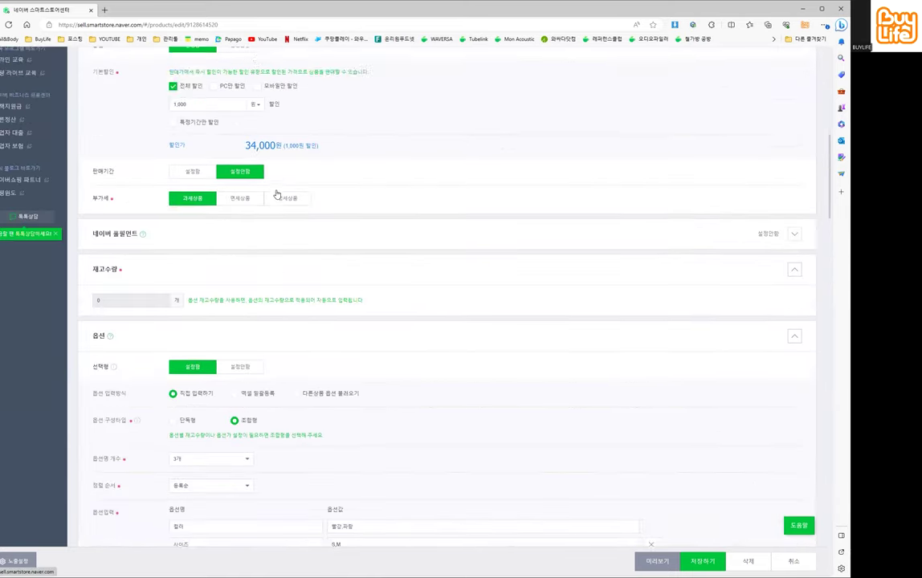
scroll(341, 354, down, 15)
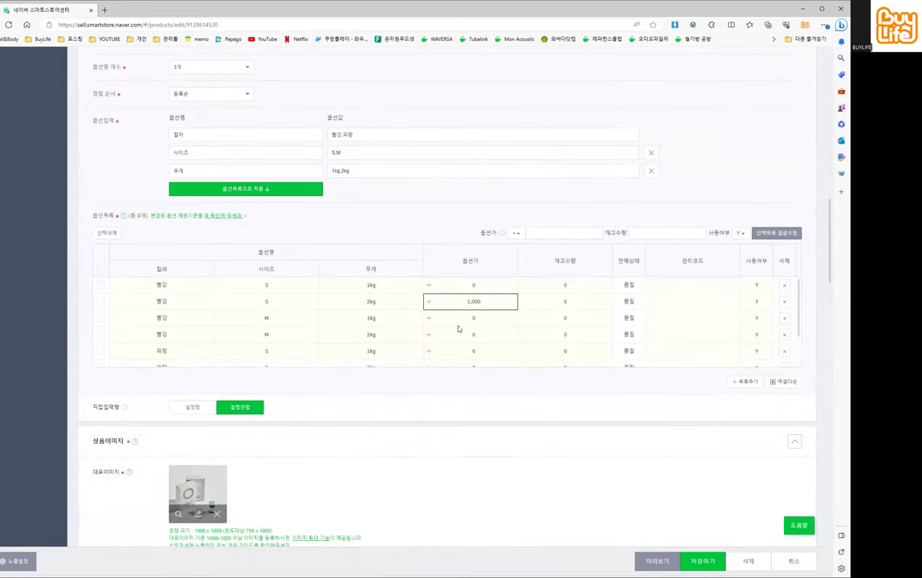
click(480, 320)
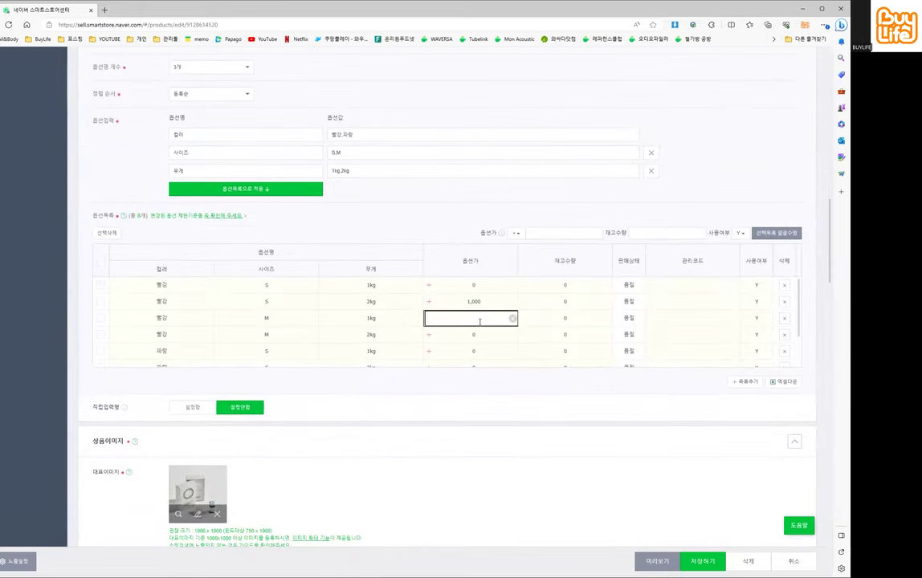
text(-1000)
key(Return)
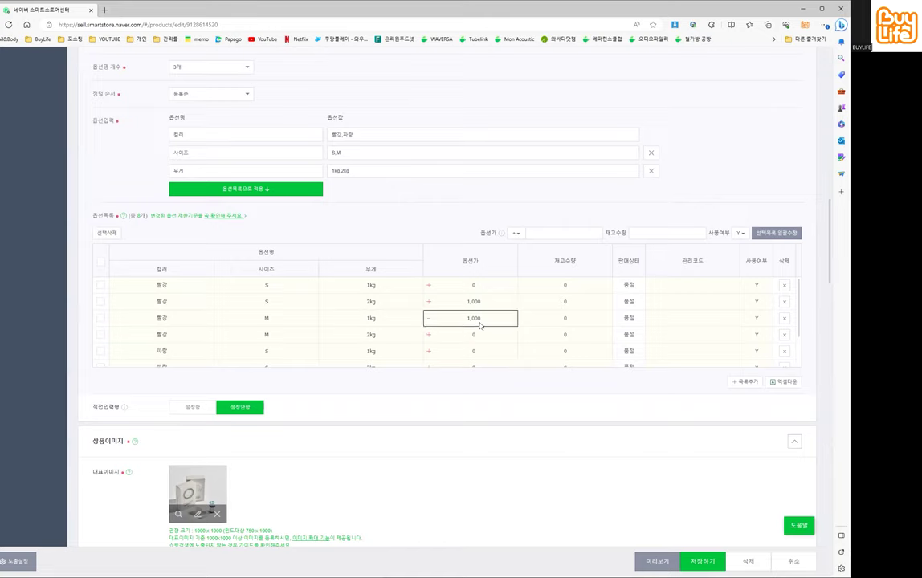
Step: Select all option combinations and bulk-set their stock quantity (재고수량) to 9999
click(589, 288)
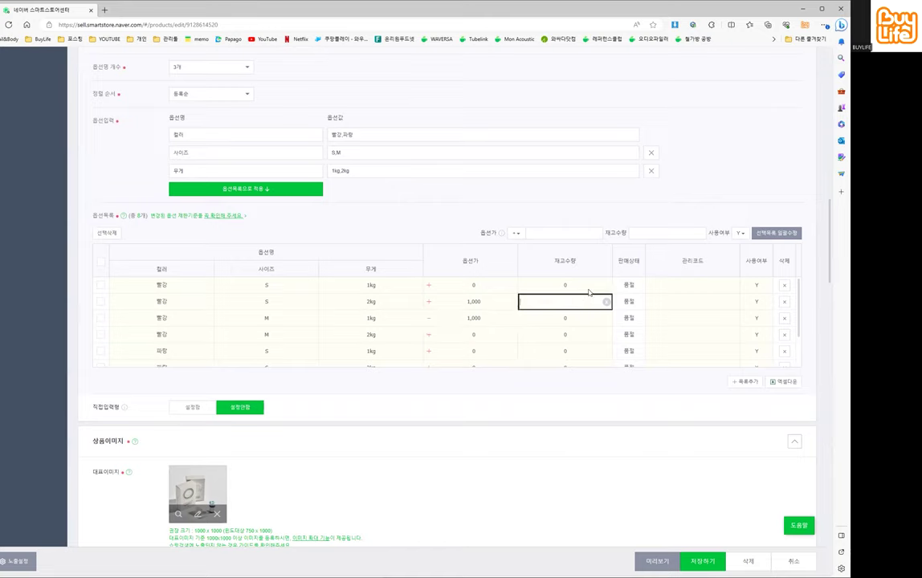
click(579, 319)
click(575, 336)
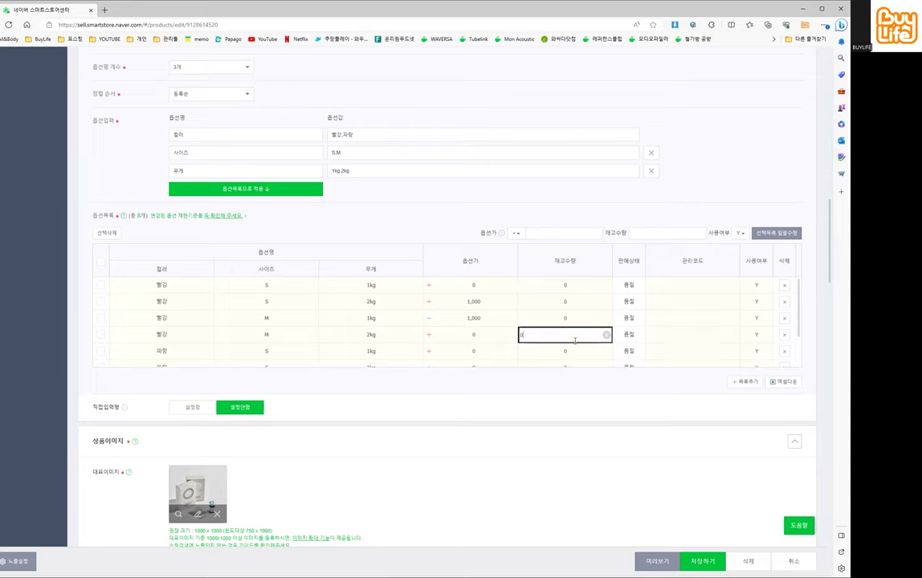
click(656, 237)
text(99)
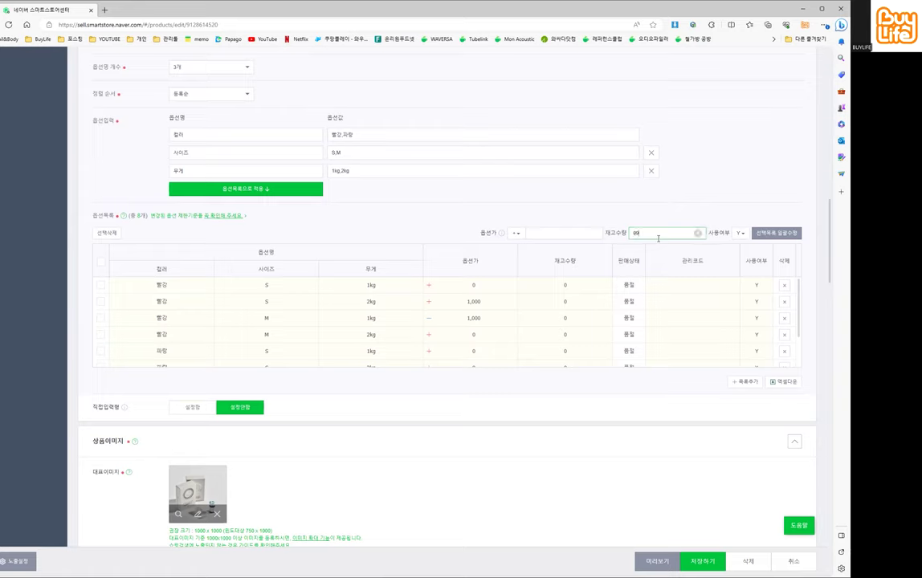
text(99)
click(101, 261)
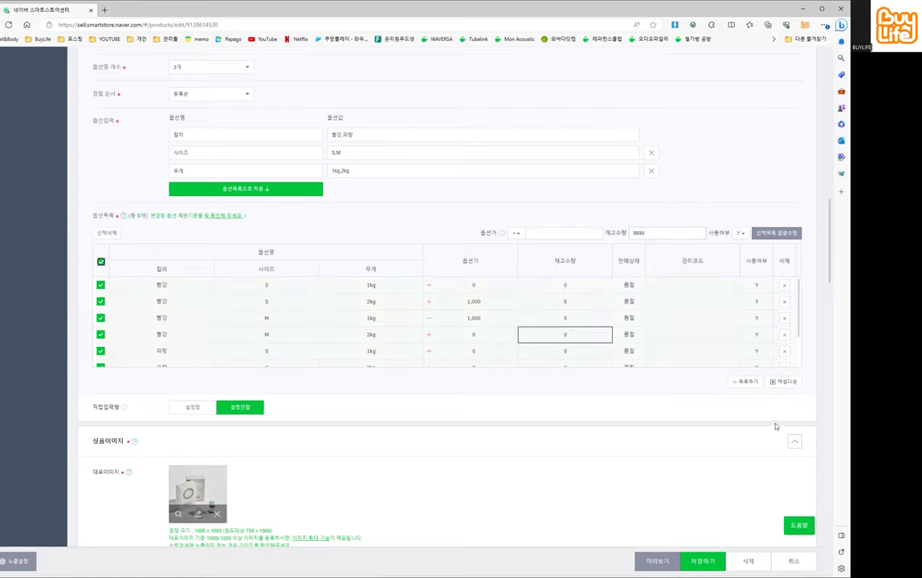
click(792, 234)
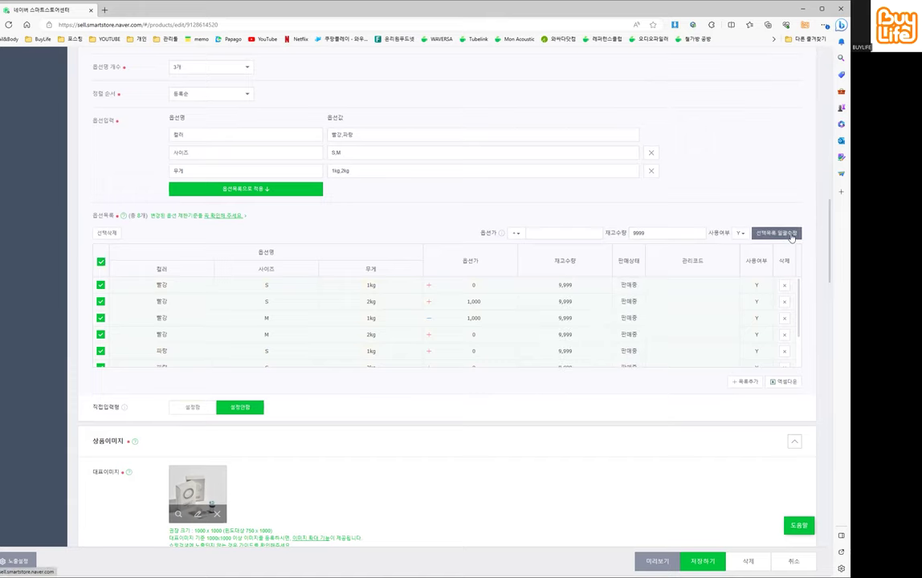
Step: Save the product changes and open the product's SmartStore page
scroll(479, 390, down, 1)
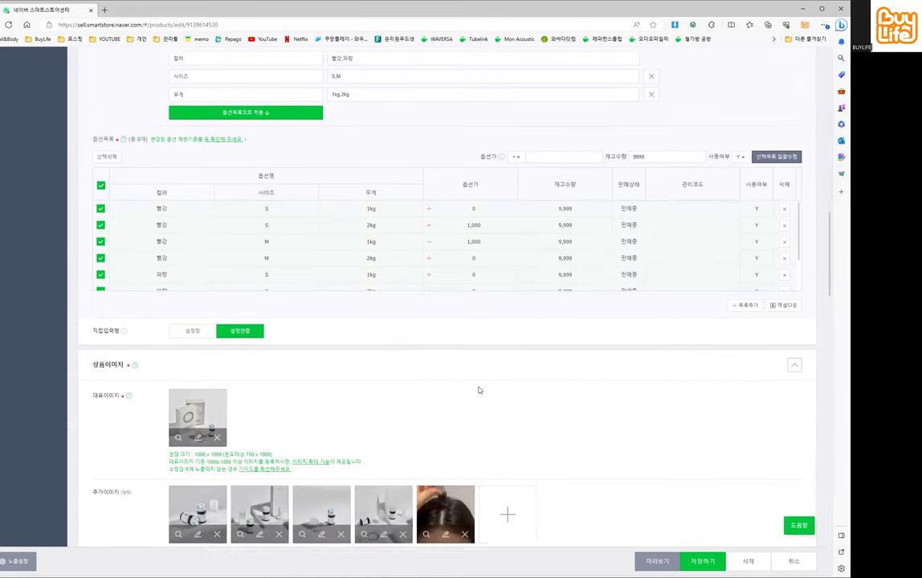
click(703, 561)
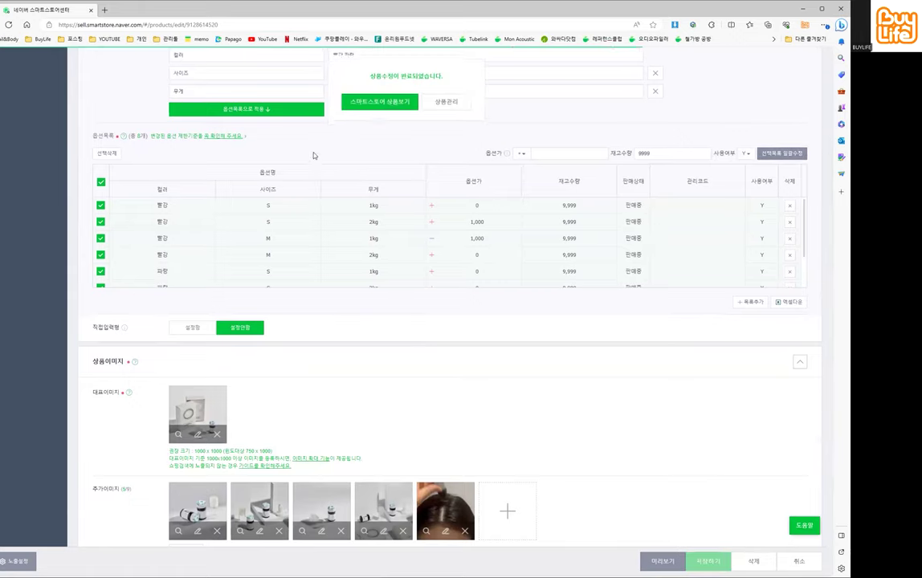
click(366, 98)
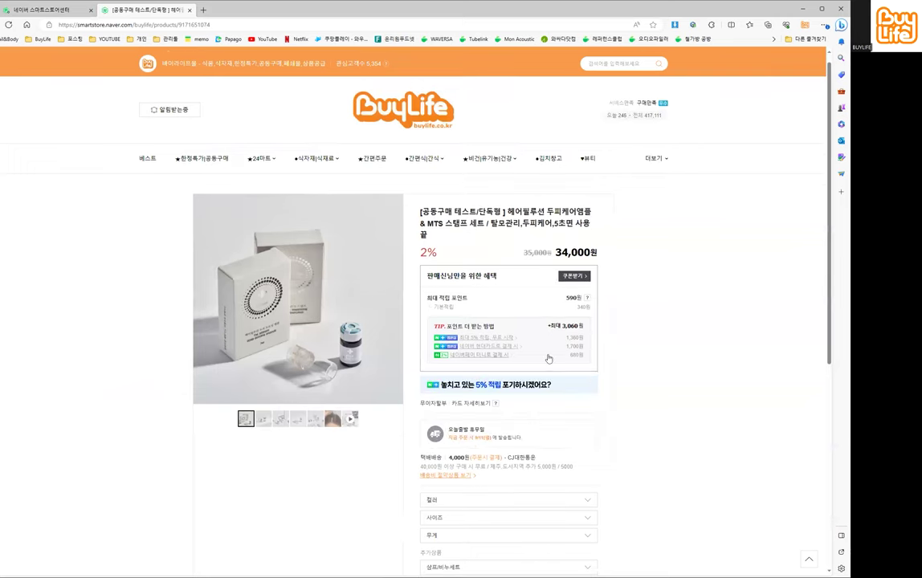
Step: On the store page, choose the option combination 빨강, S and 2kg (+1000원)
scroll(548, 356, down, 2)
click(500, 354)
click(490, 368)
click(487, 373)
click(476, 392)
click(475, 390)
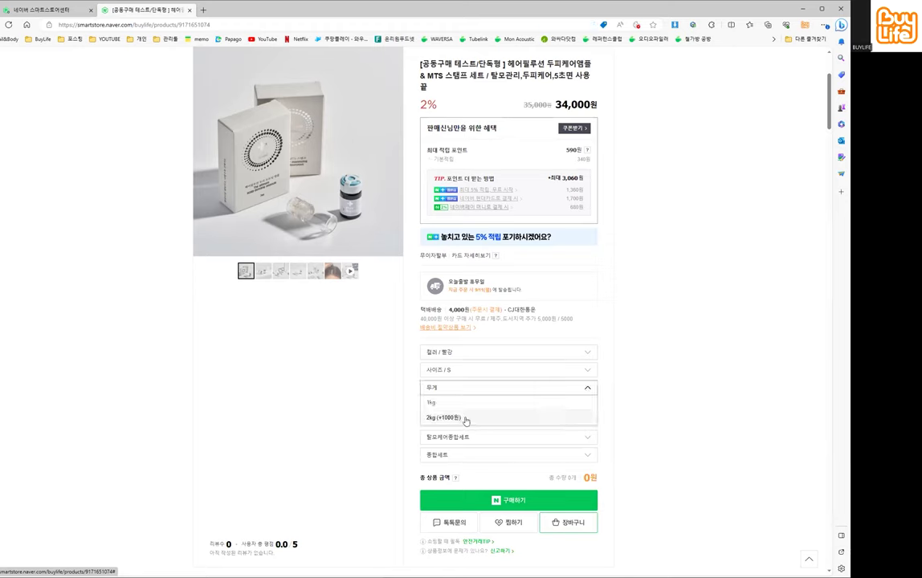
click(465, 419)
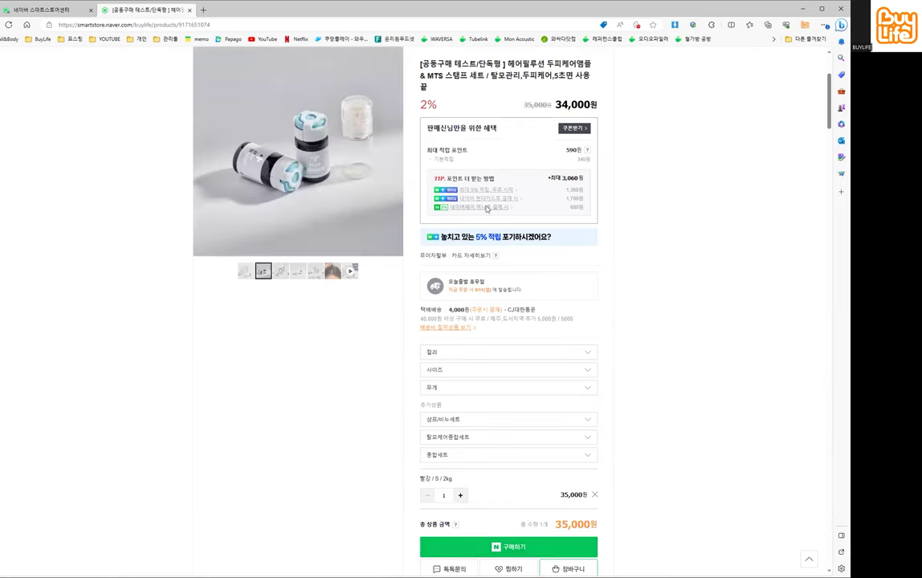
Step: Return to SmartStore Center, reopen the [공동구매 테스트/단독형] product for editing and expand its option section
click(55, 15)
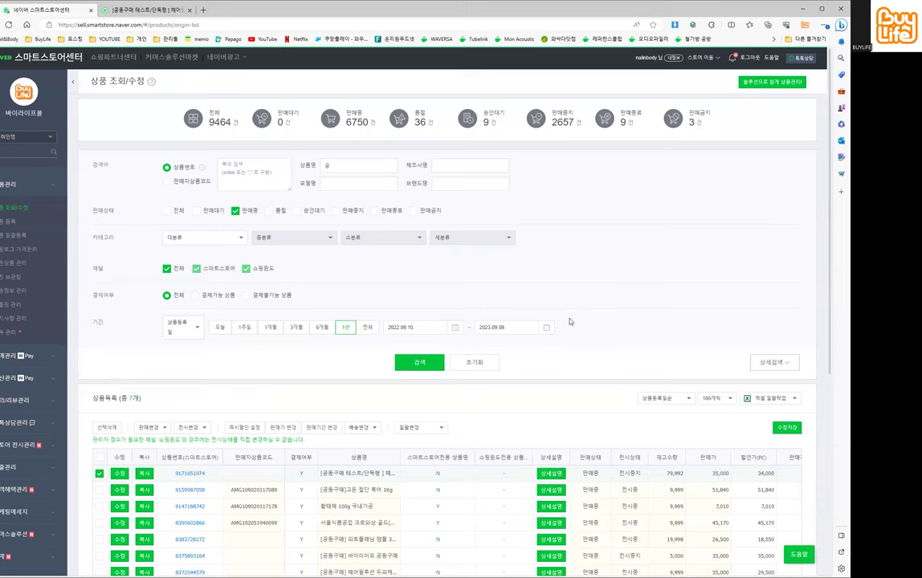
click(119, 475)
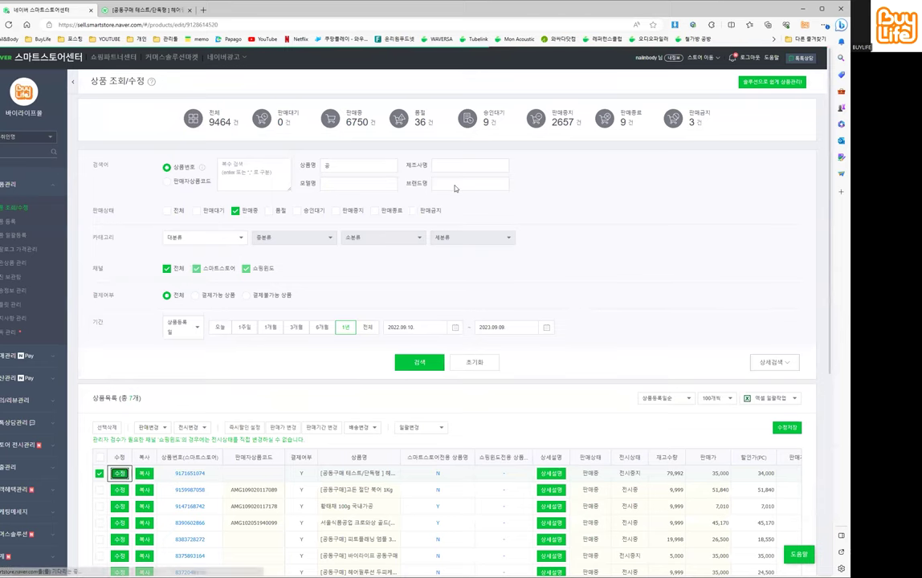
scroll(474, 193, down, 12)
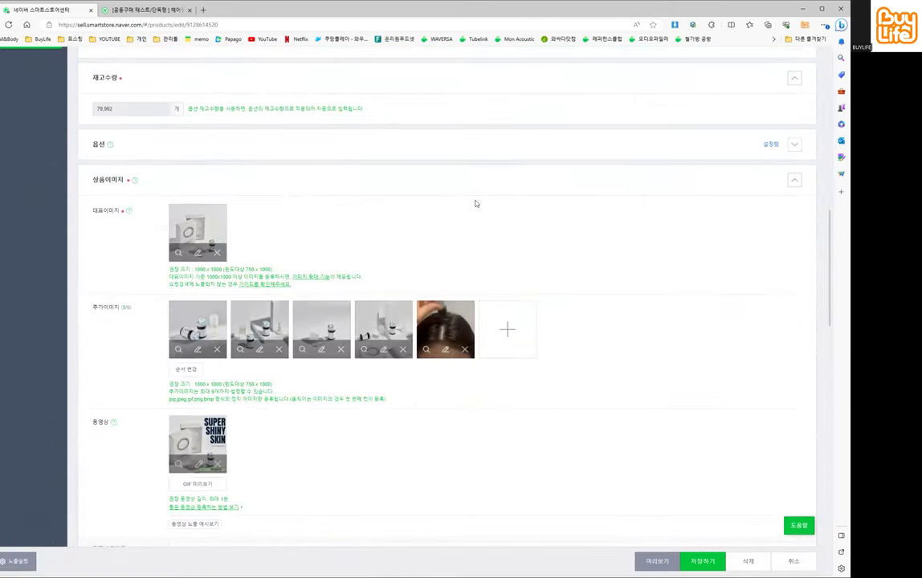
click(793, 143)
scroll(509, 233, down, 3)
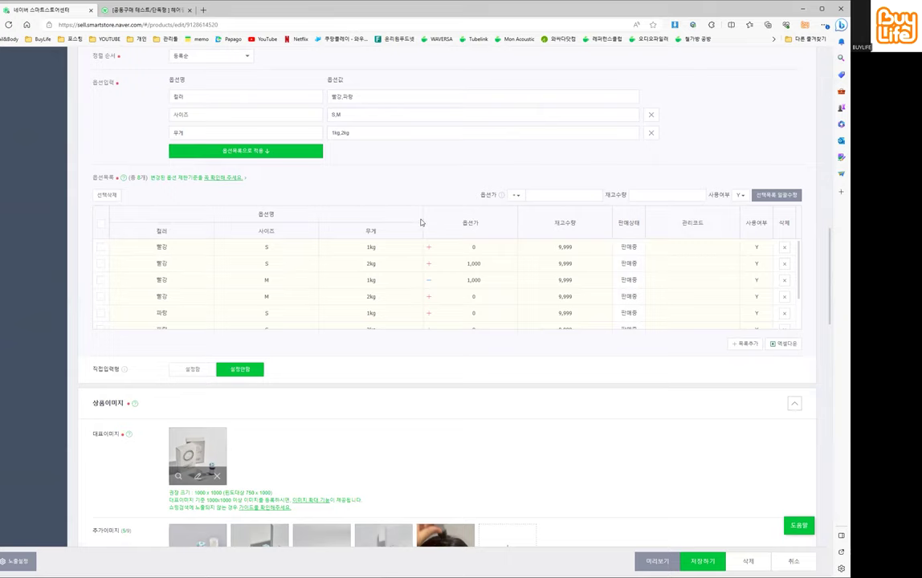
Step: Compare the product's sale price with the option prices and stock in the combined option list
scroll(485, 256, up, 10)
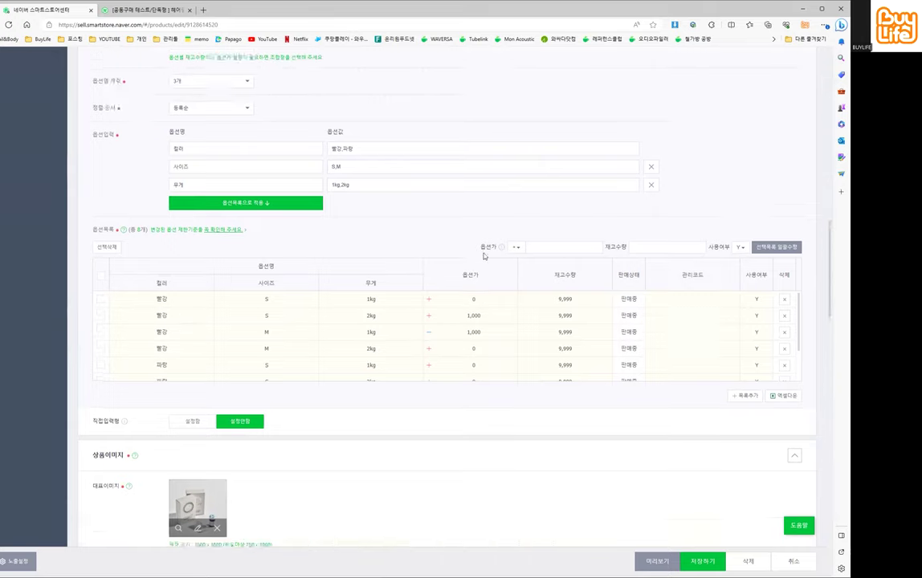
scroll(473, 260, up, 1)
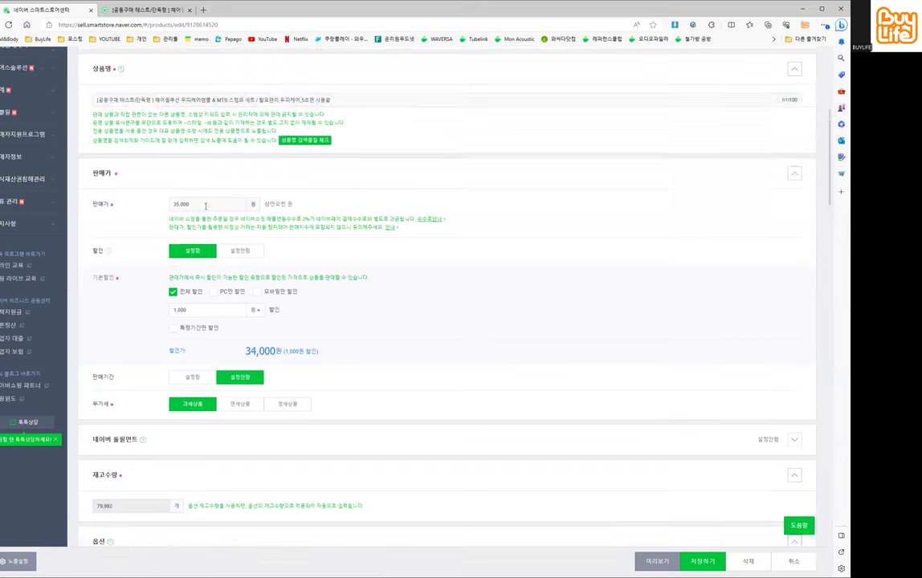
double_click(207, 205)
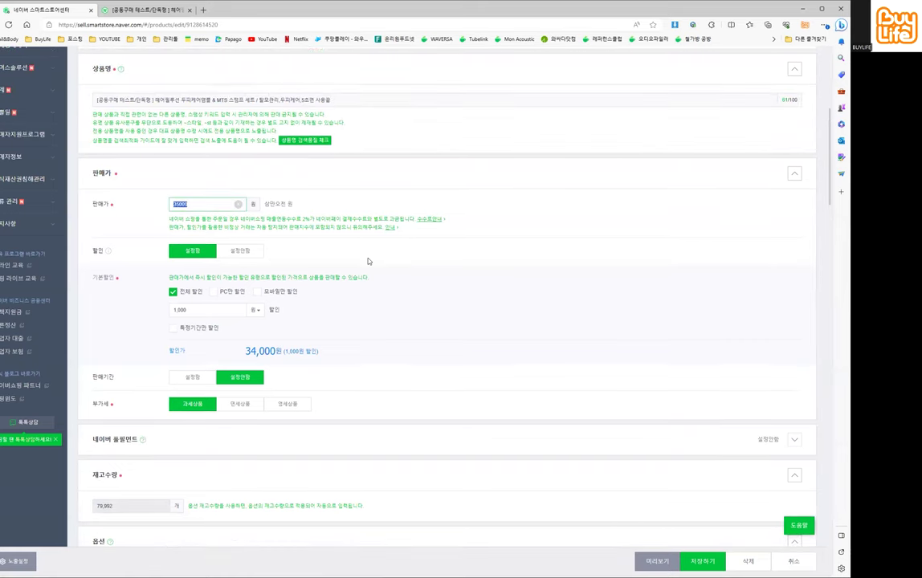
scroll(366, 263, down, 10)
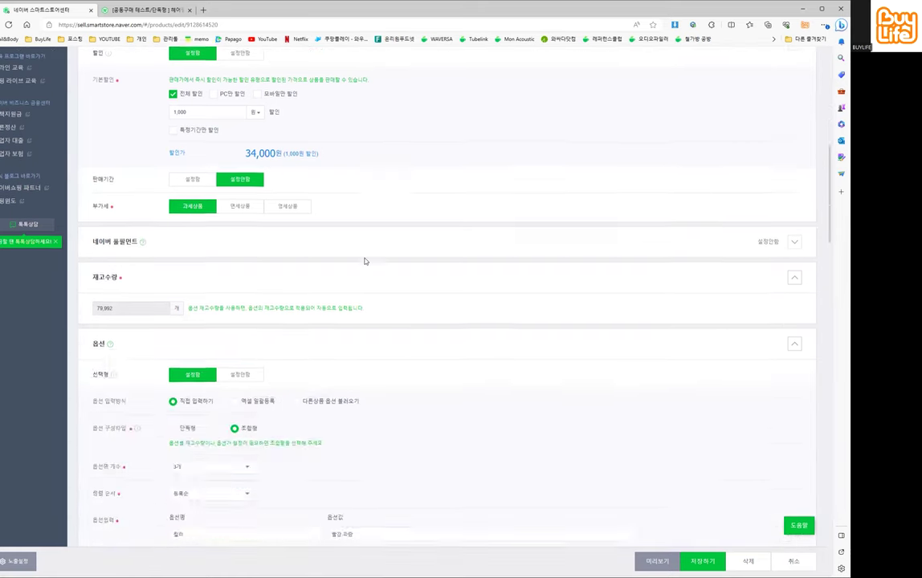
double_click(490, 265)
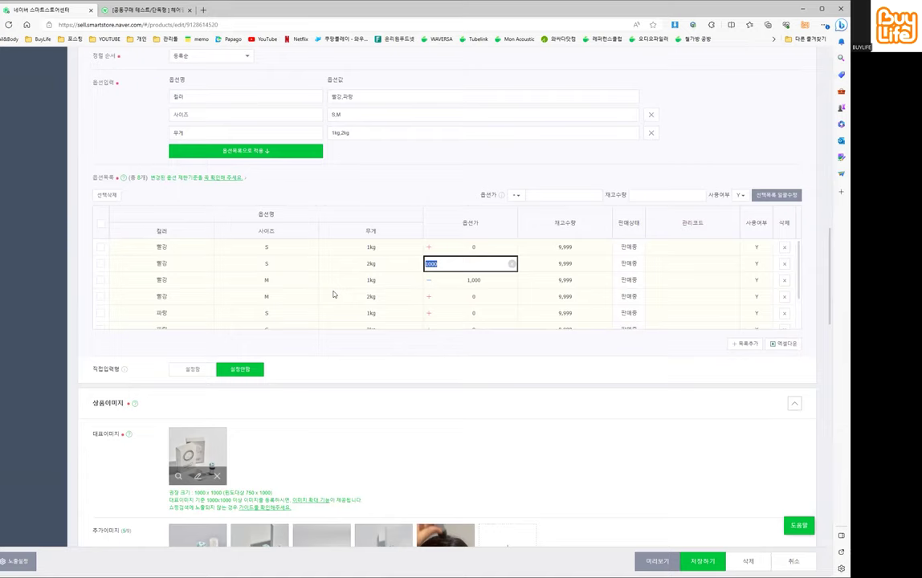
scroll(498, 238, down, 2)
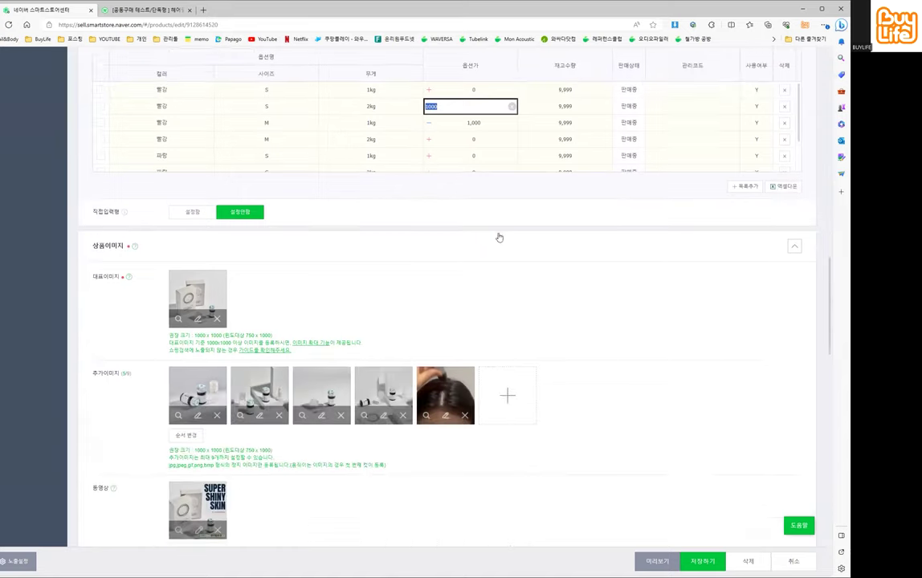
scroll(523, 163, down, 3)
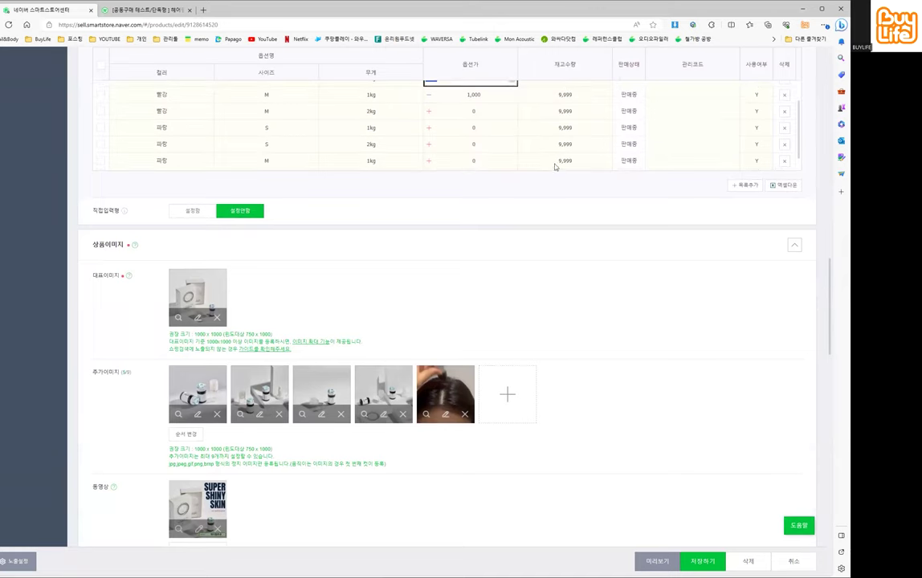
scroll(554, 184, up, 1)
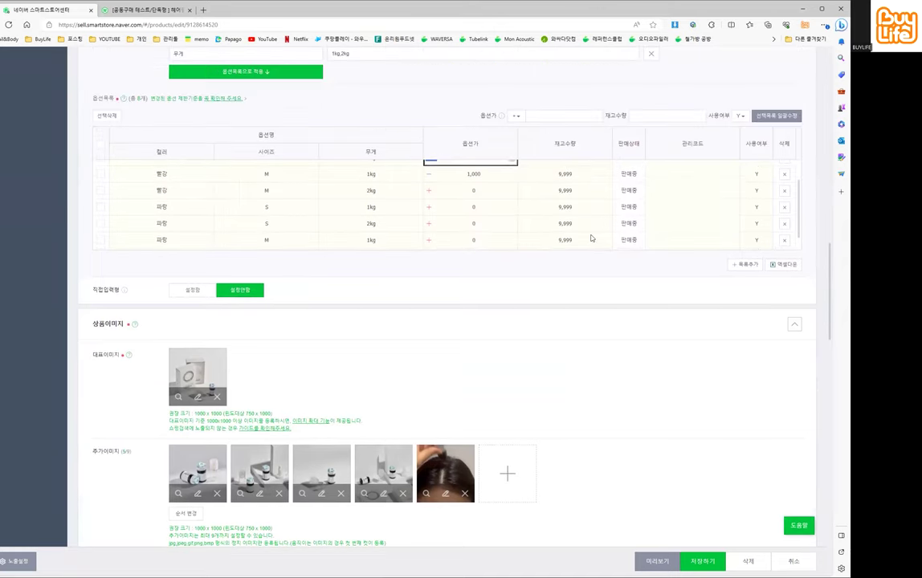
Step: Enable the direct-input option (직접입력형) and name it 기본세트에 추가 1형상품 같이 주문합니다
click(184, 294)
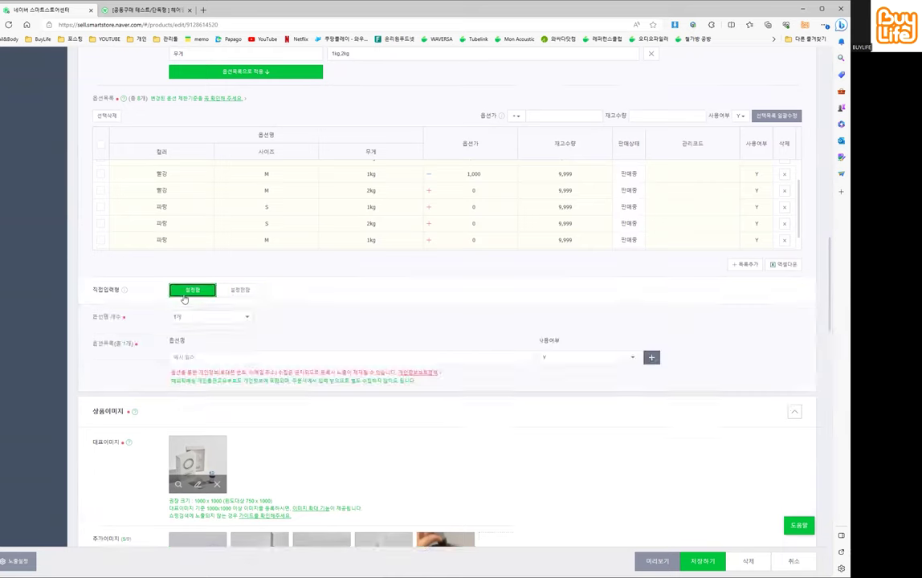
click(216, 355)
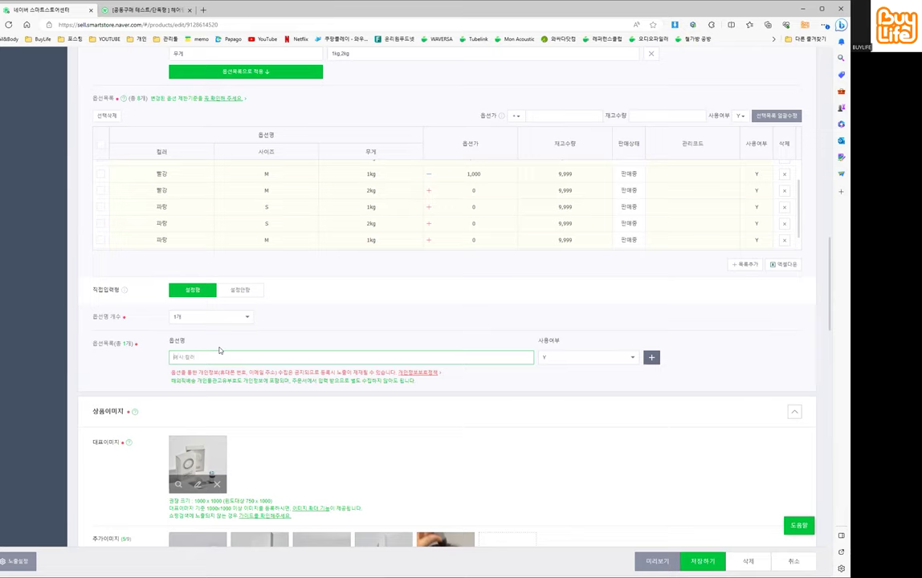
text(rkqhd)
key(BackSpace)
text(tlqh)
key(BackSpace)
key(BackSpace)
text(rlqhstl)
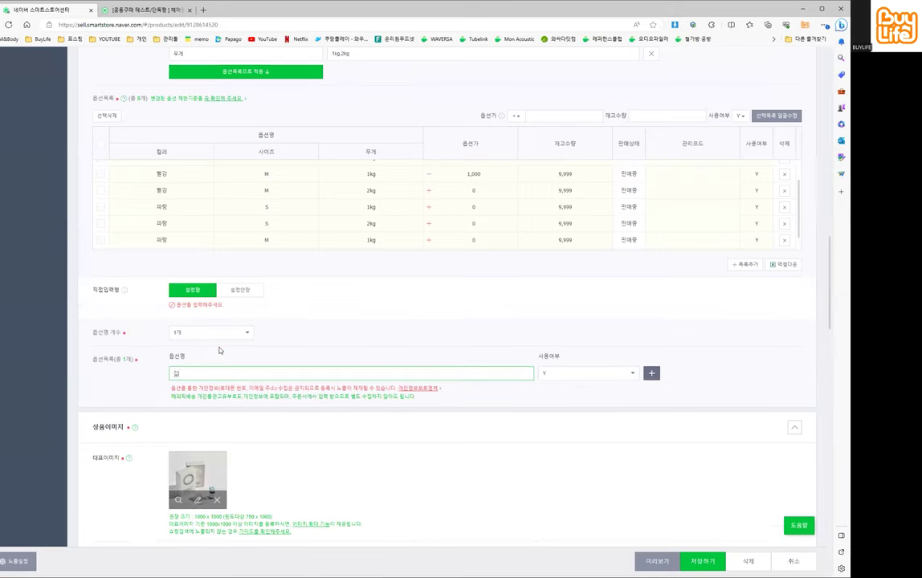
key(BackSpace)
text(ptxmdp Tl)
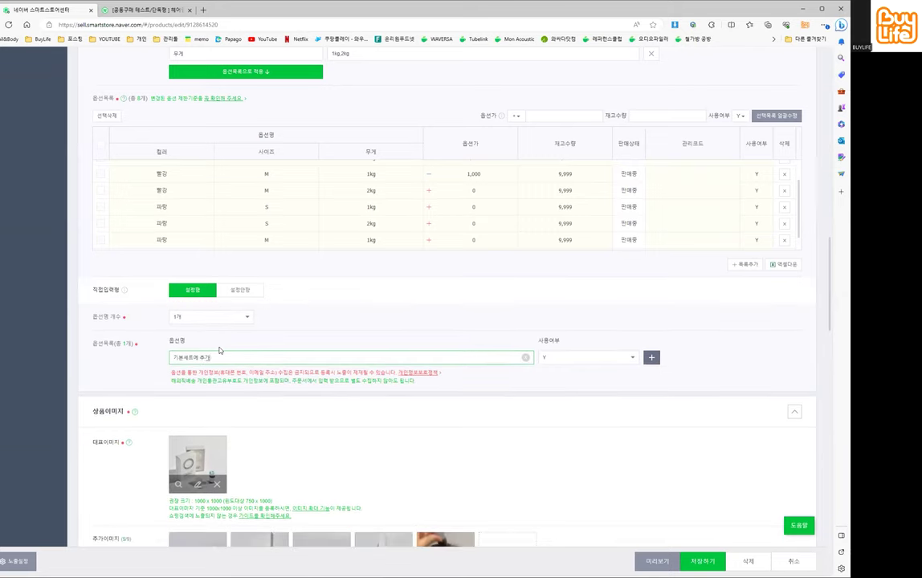
text(wjdtkddyddl Tmsgkfslek)
Step: Save the product with its direct-input option and bring up the option fields on its store page
click(338, 81)
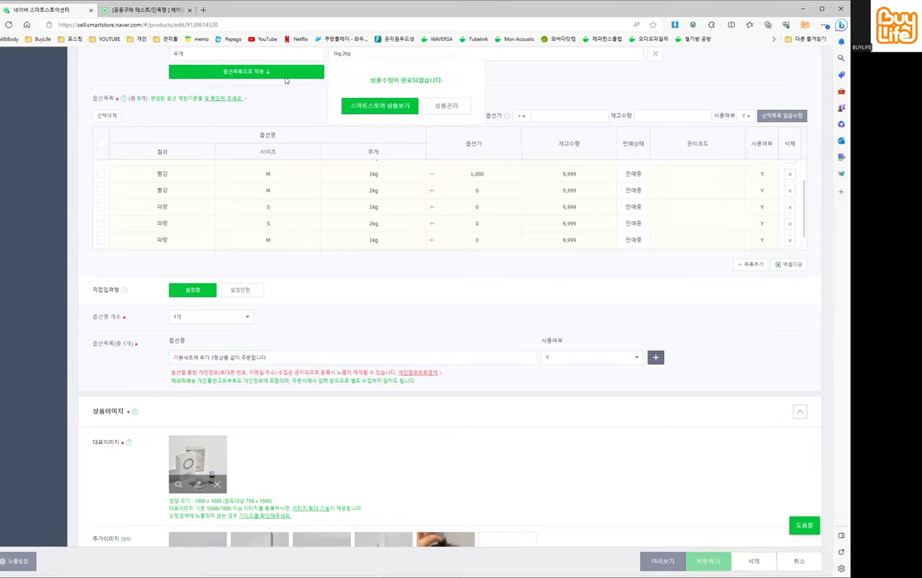
click(379, 106)
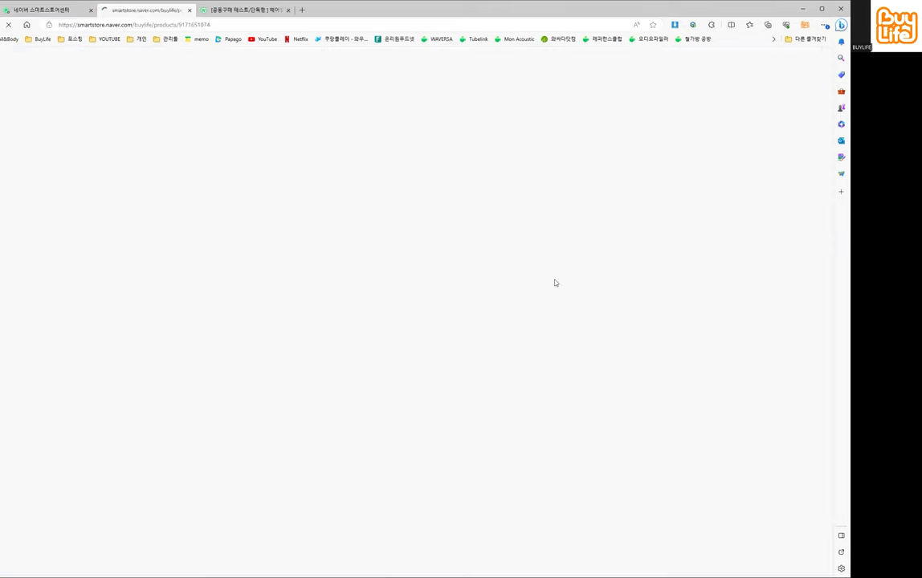
scroll(498, 253, down, 1)
scroll(567, 273, down, 3)
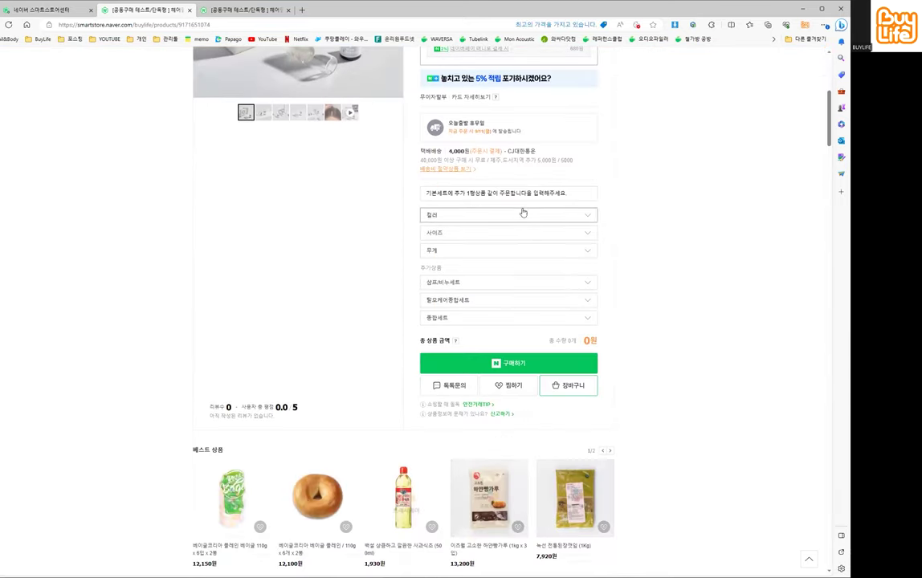
Step: Try the buyer's direct-input field on the store page, then return to the product's edit page in SmartStore Center
click(519, 195)
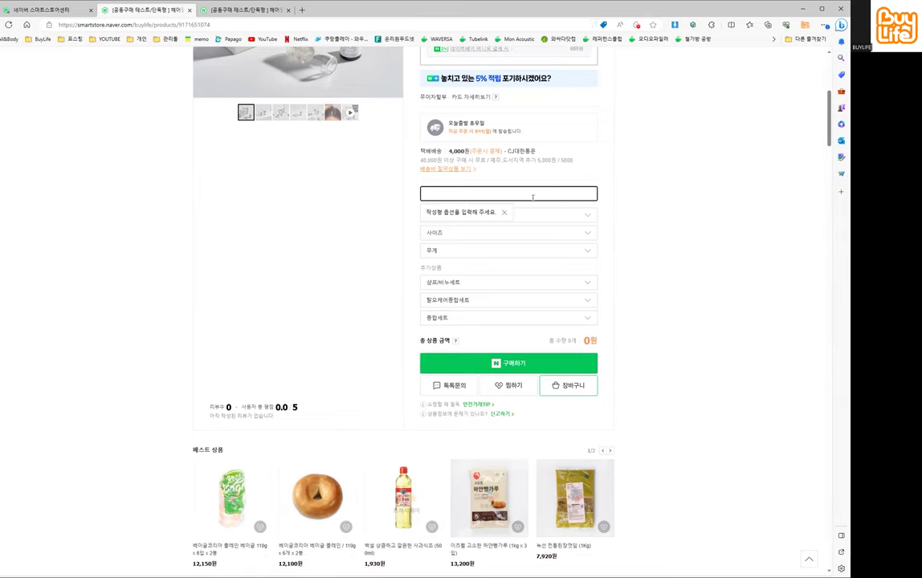
click(741, 223)
click(527, 194)
click(37, 10)
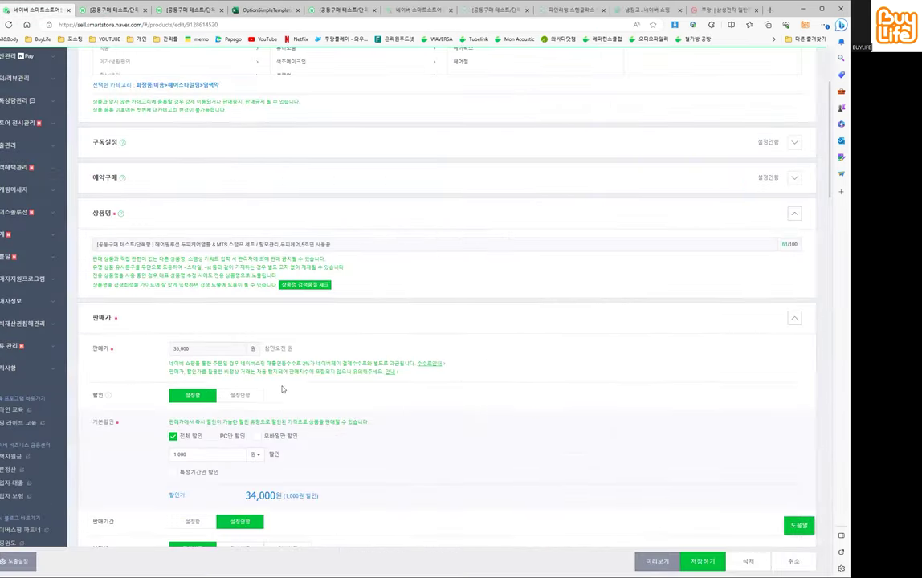
Step: Review the recommended sizes given for the representative image (대표이미지), including the 윈도대상 size, in the product image section
scroll(282, 389, down, 6)
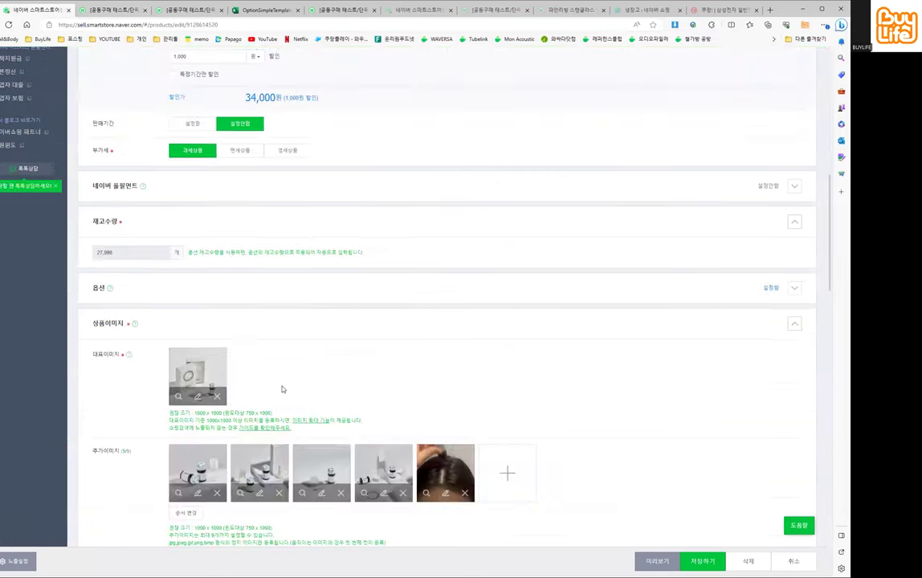
scroll(282, 389, down, 2)
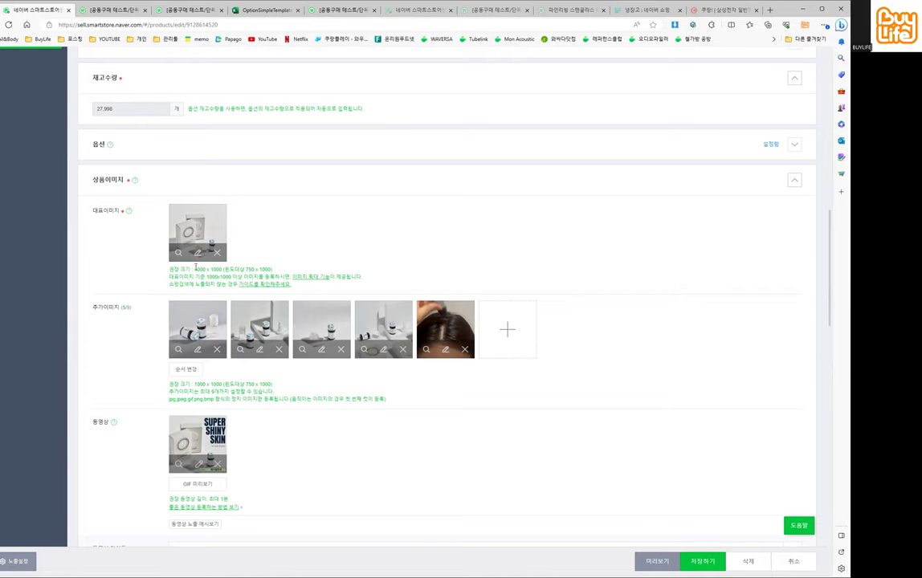
drag(194, 269, 223, 270)
click(248, 271)
drag(224, 270, 275, 275)
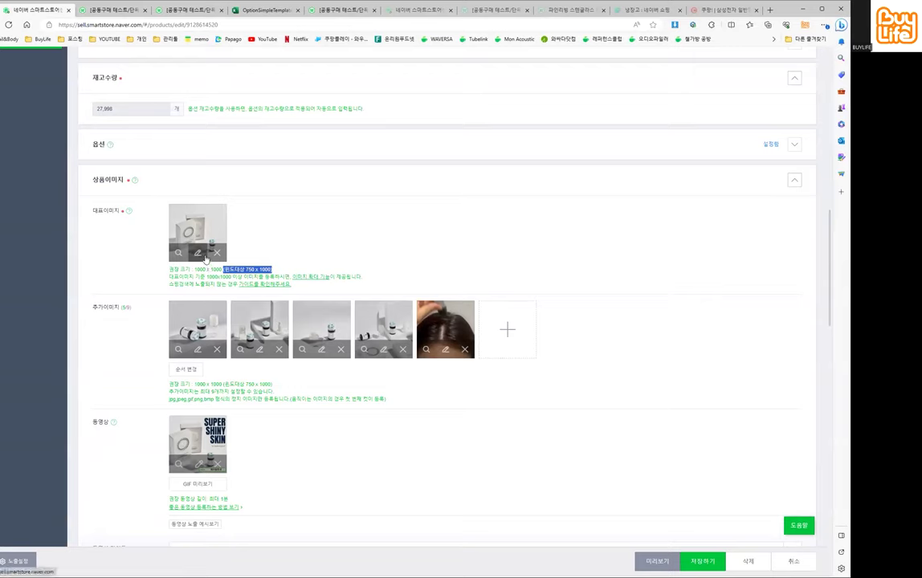
click(323, 257)
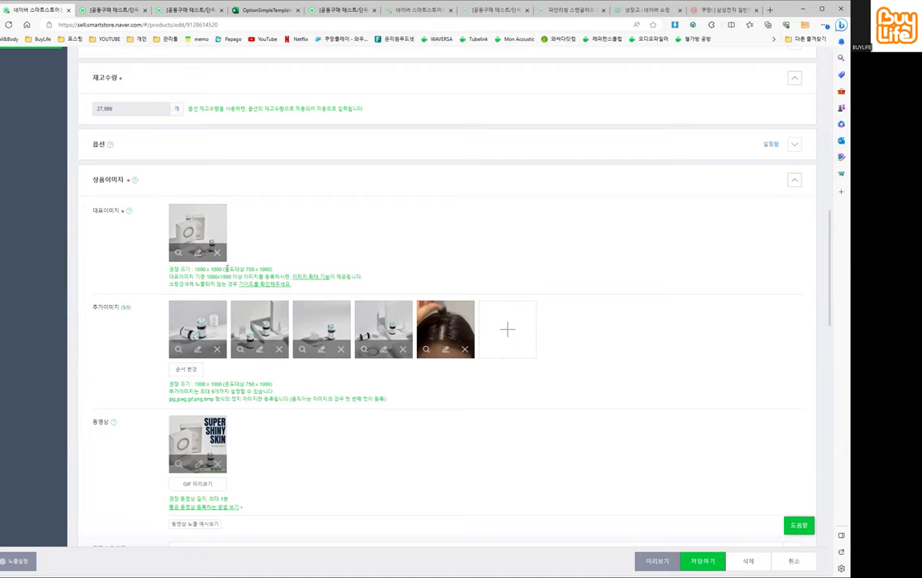
drag(220, 270, 278, 271)
triple_click(335, 233)
click(306, 237)
drag(196, 270, 222, 270)
click(367, 380)
Step: Try moving 추가이미지 5 ahead of 추가이미지 4 in the additional image order, closing without saving
click(186, 368)
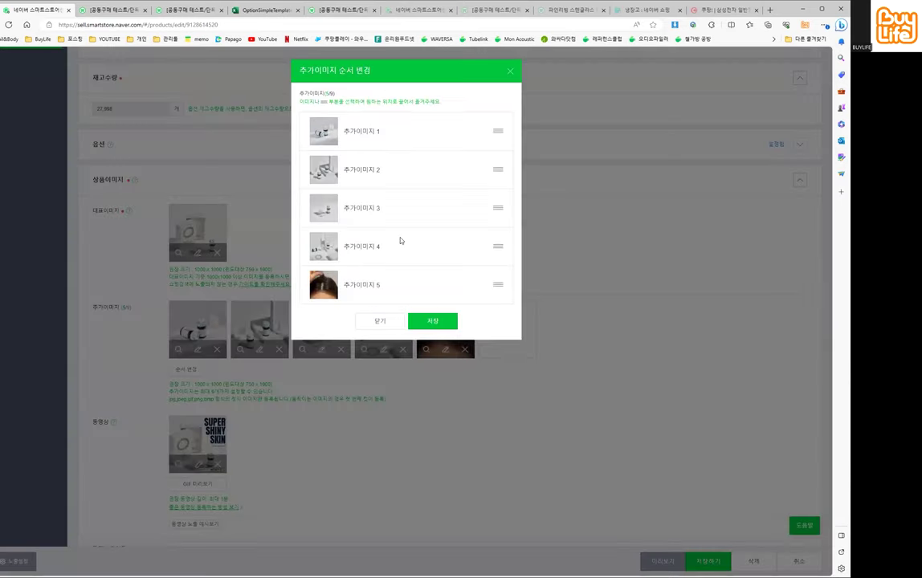
drag(511, 285, 504, 237)
drag(497, 282, 498, 241)
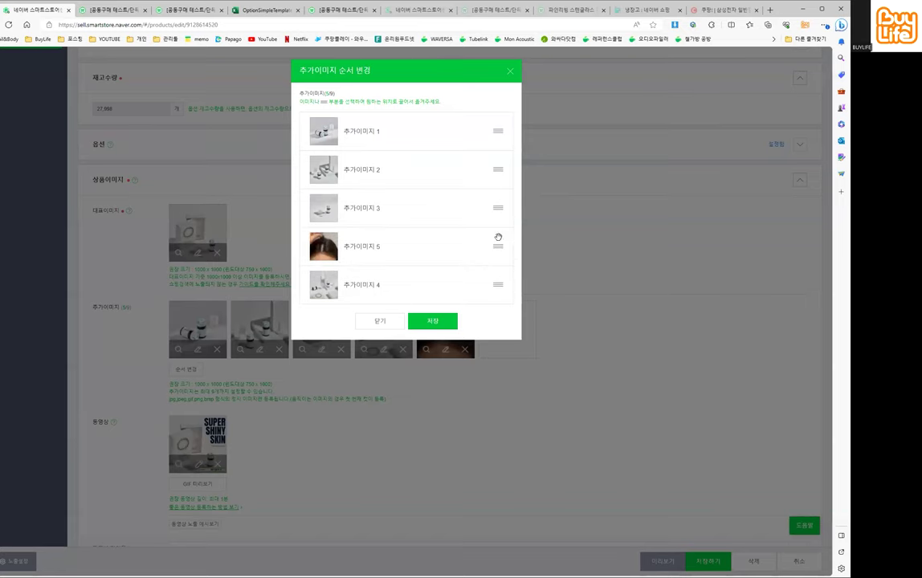
click(381, 321)
Step: Add 상품페이지10.gif from the HAIR FILLUSION folder as another additional product image
click(507, 329)
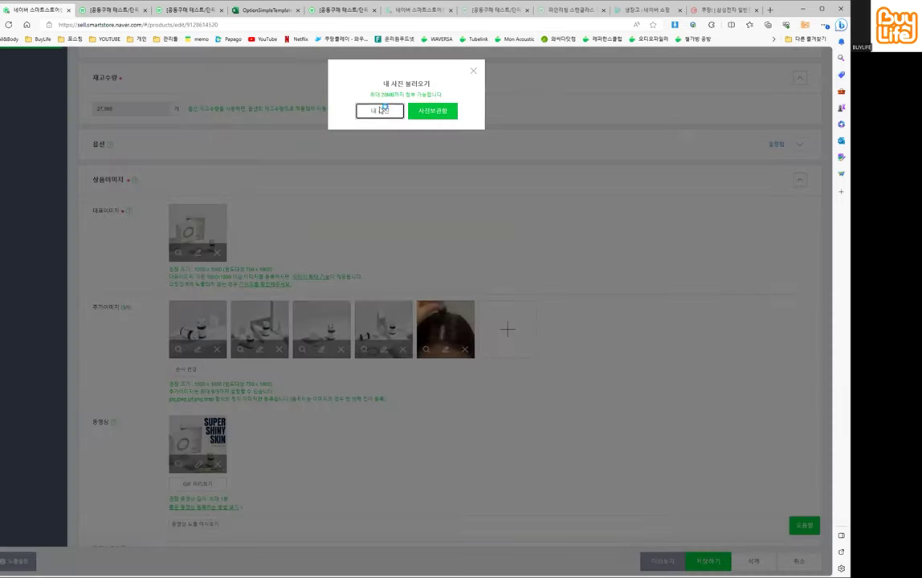
click(381, 110)
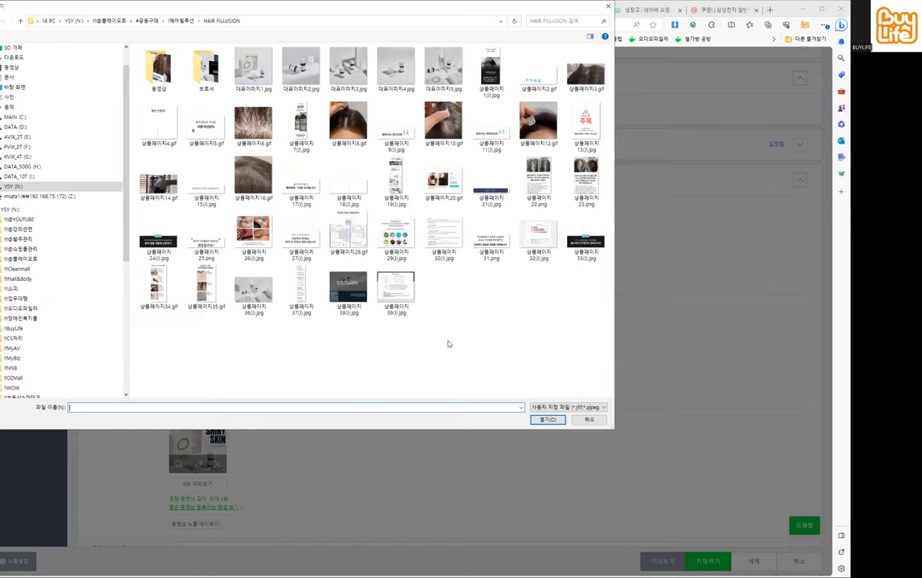
click(348, 120)
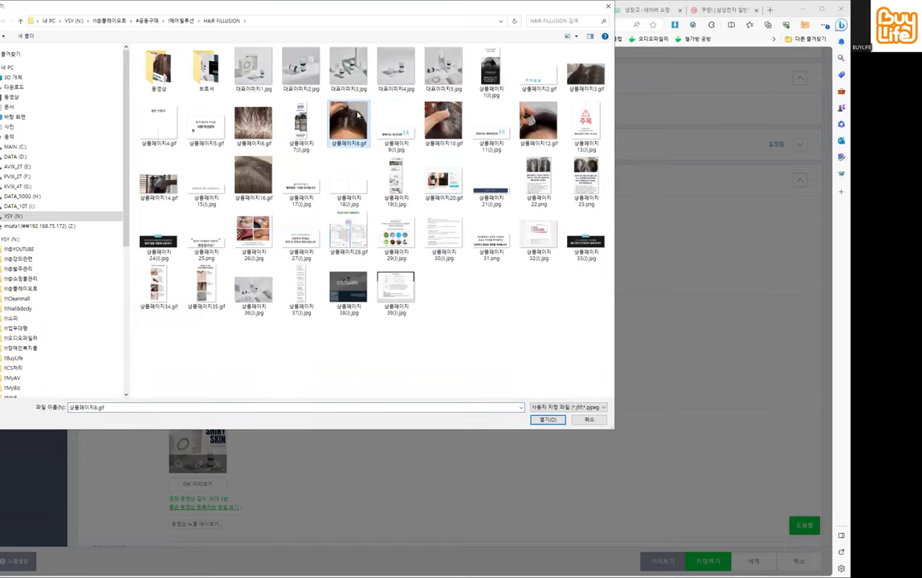
click(447, 124)
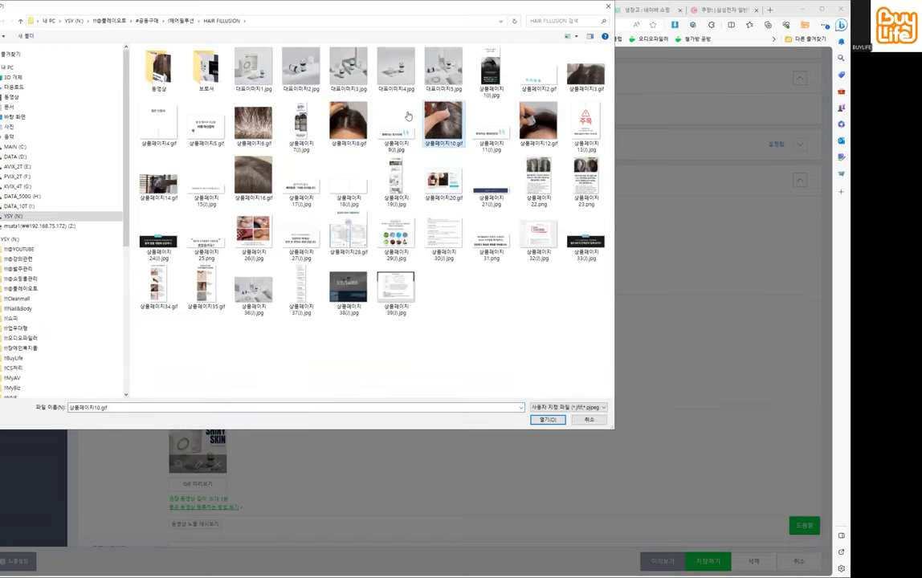
key(Return)
scroll(494, 344, down, 1)
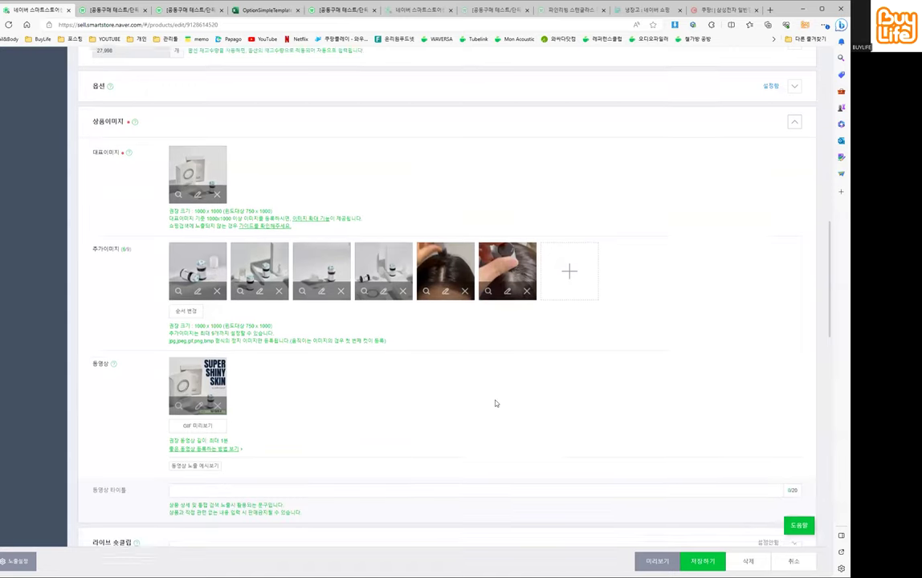
Step: Replace the product video with 베트남1.mp4 and accept the preselected frame as its representative image
scroll(496, 404, down, 1)
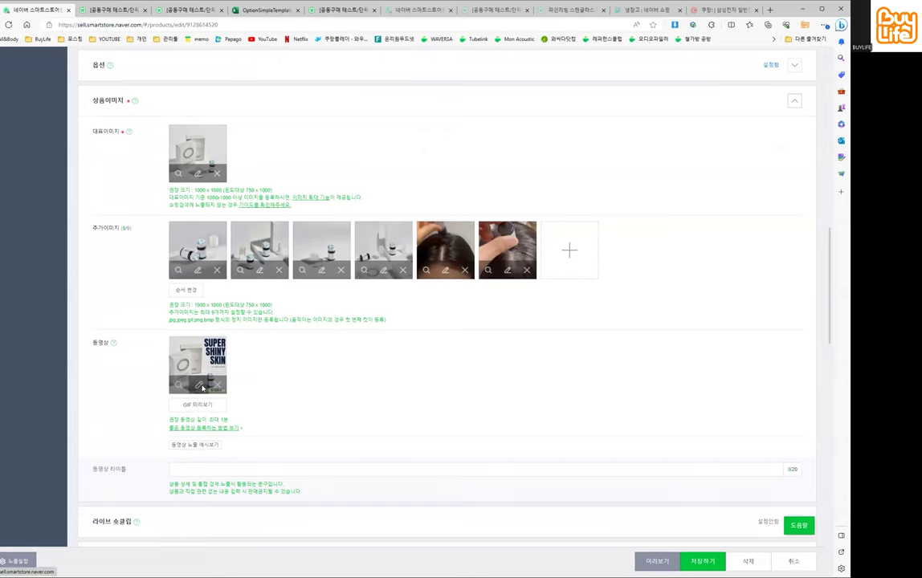
click(197, 385)
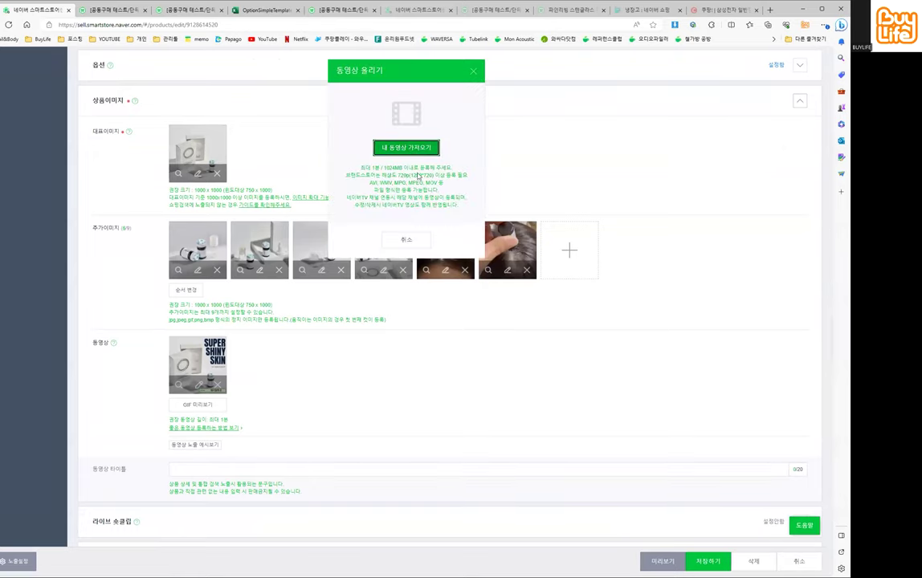
click(406, 148)
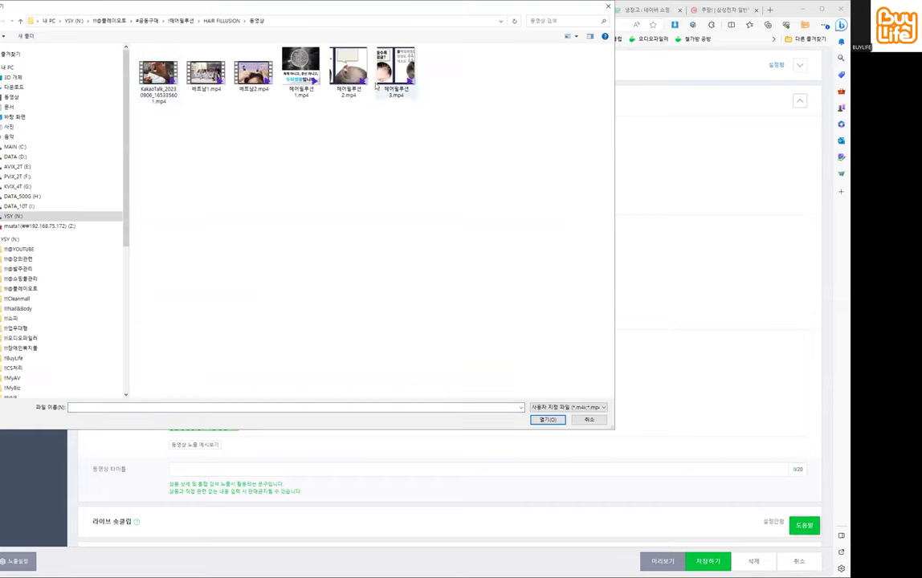
double_click(206, 73)
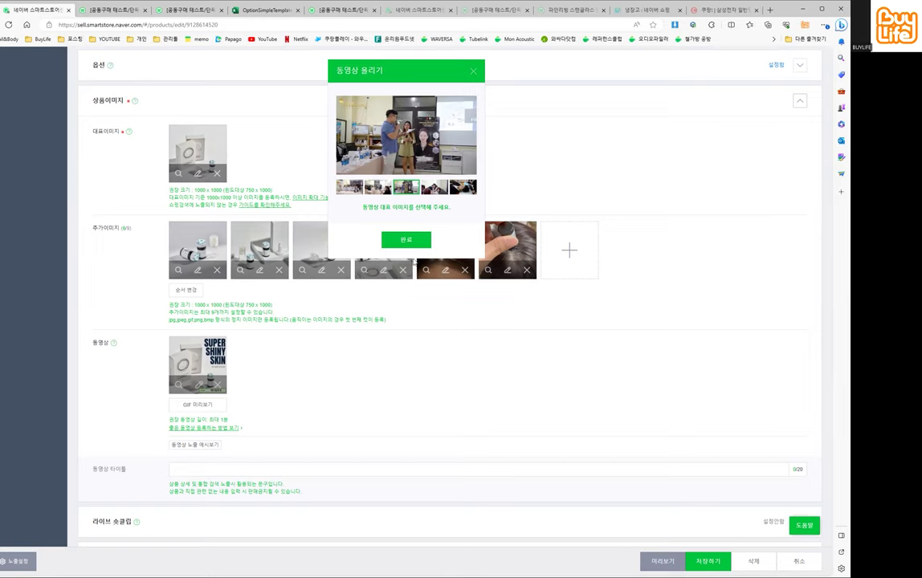
click(407, 239)
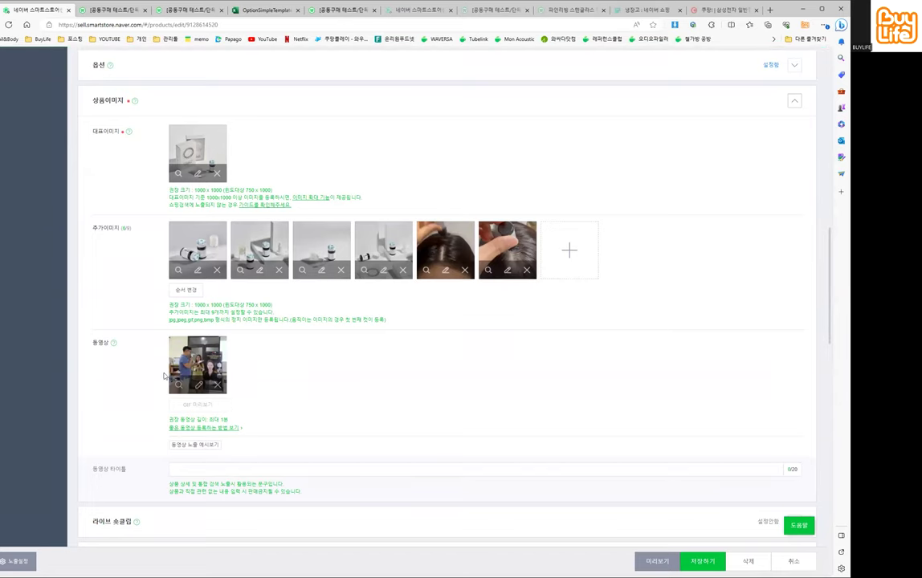
Step: Set the video title (동영상 타이틀) to 베트남 교육
scroll(252, 339, down, 2)
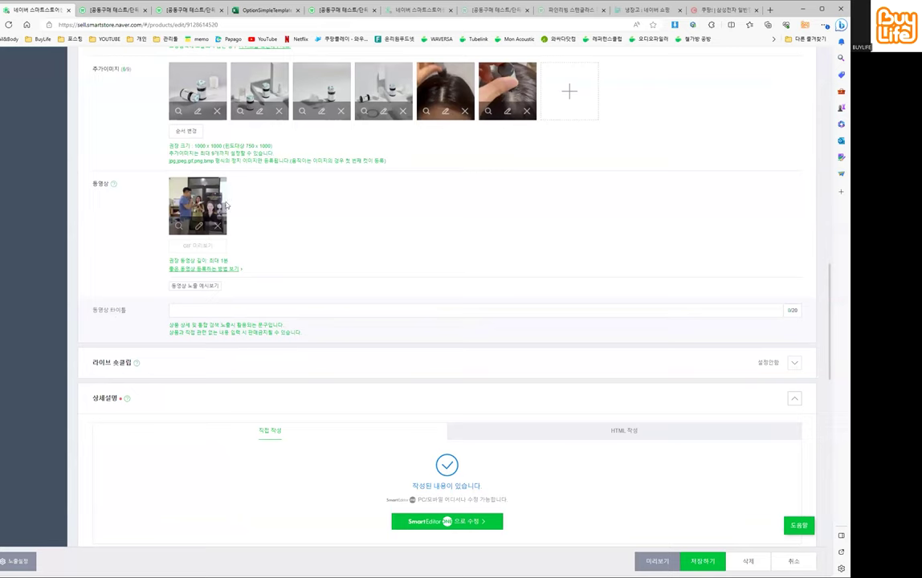
click(211, 311)
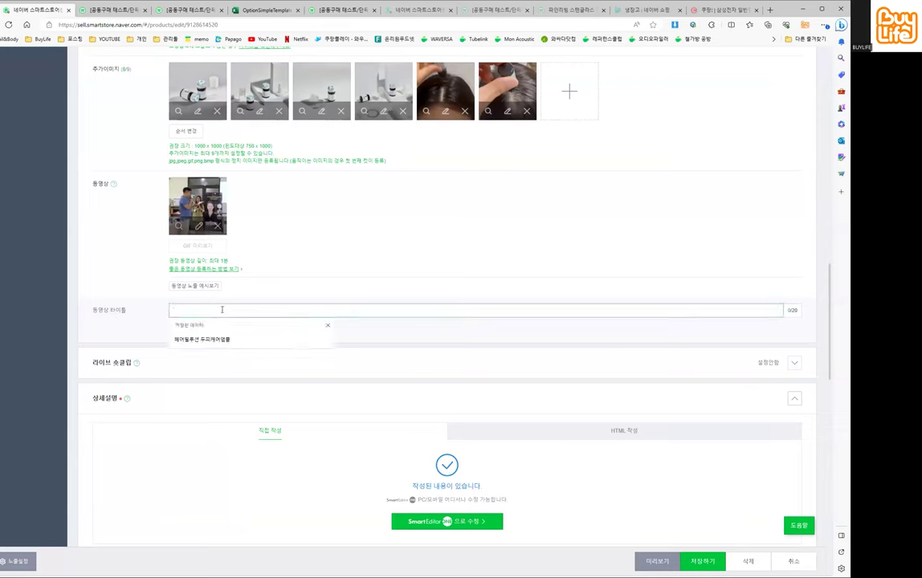
text(백회날 교원)
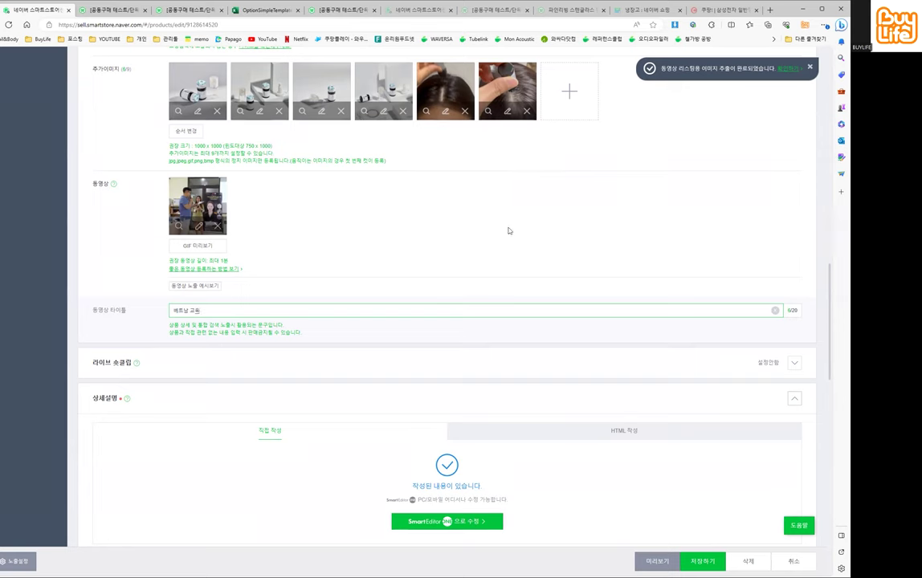
Step: Expand the live short-clip (라이브 숏클립) settings, then open the product's detailed description in SmartEditor ONE for editing
scroll(490, 341, down, 2)
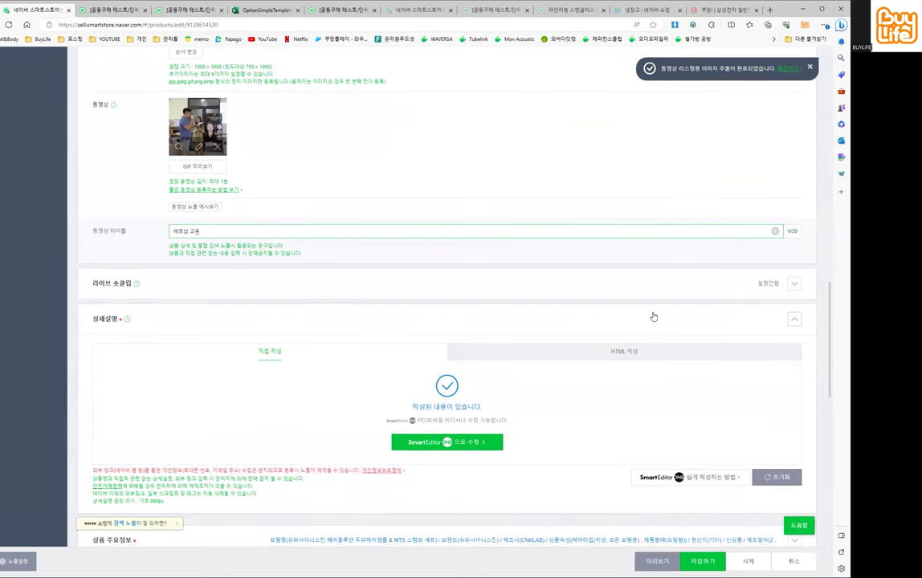
click(799, 287)
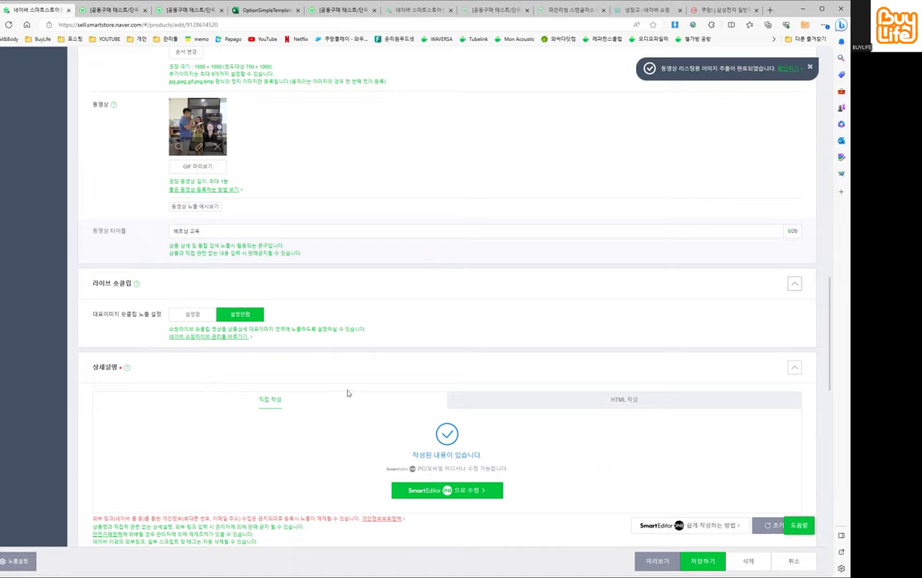
scroll(313, 354, down, 2)
scroll(460, 384, down, 2)
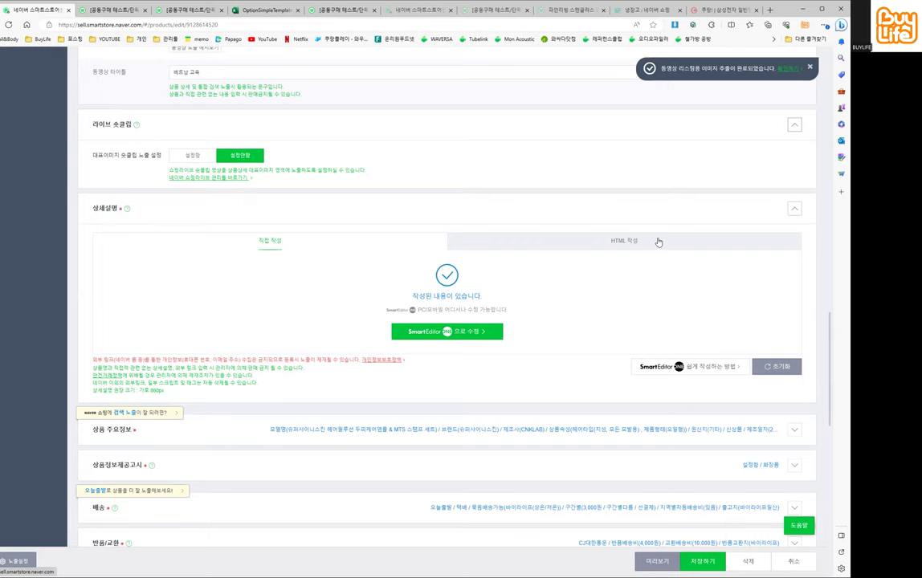
click(460, 334)
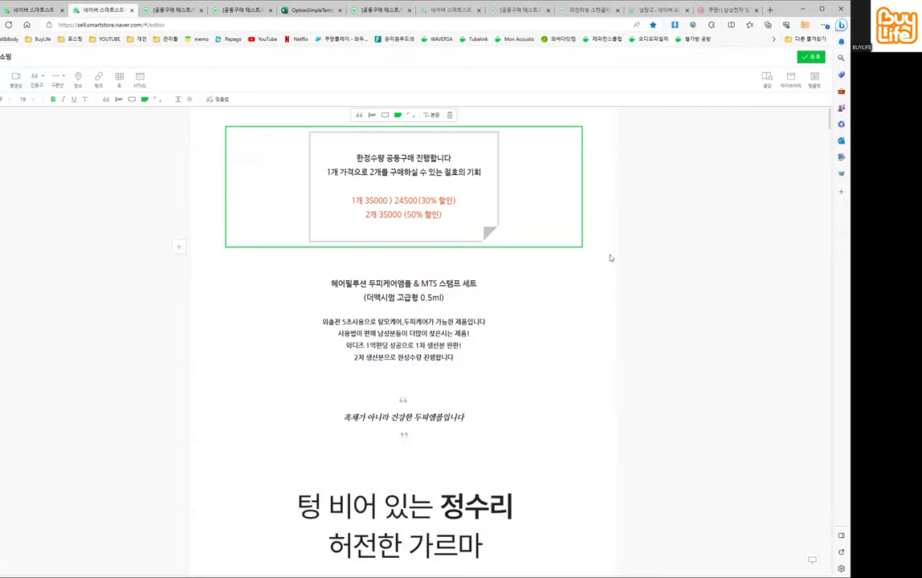
Step: Look through the detailed description, from the group-purchase price notice and intro text to the product page images below
scroll(589, 286, down, 10)
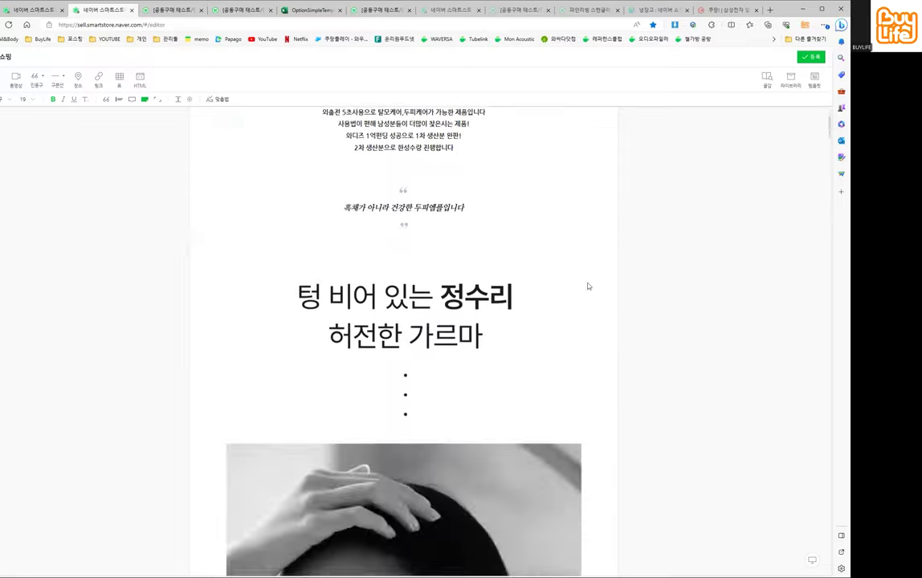
scroll(589, 286, up, 10)
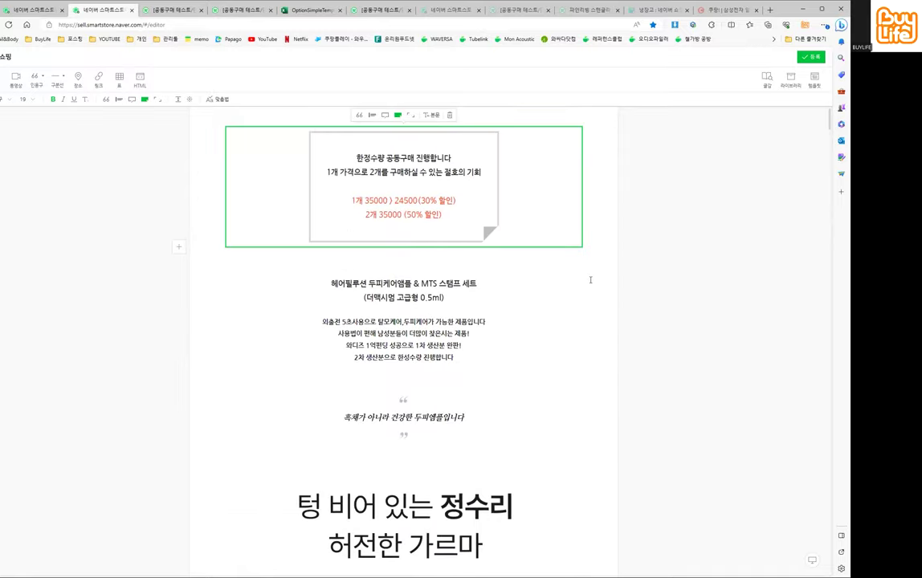
scroll(591, 279, down, 3)
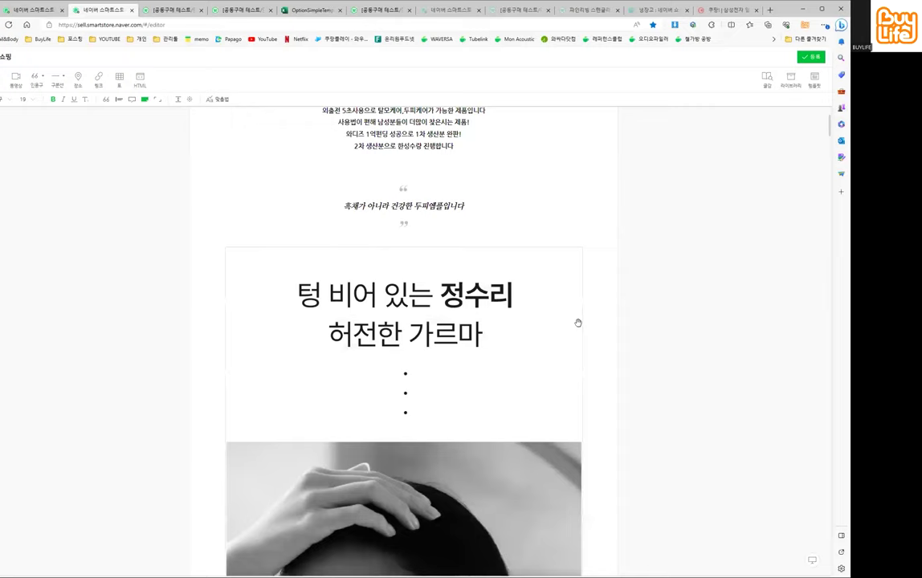
scroll(577, 323, up, 3)
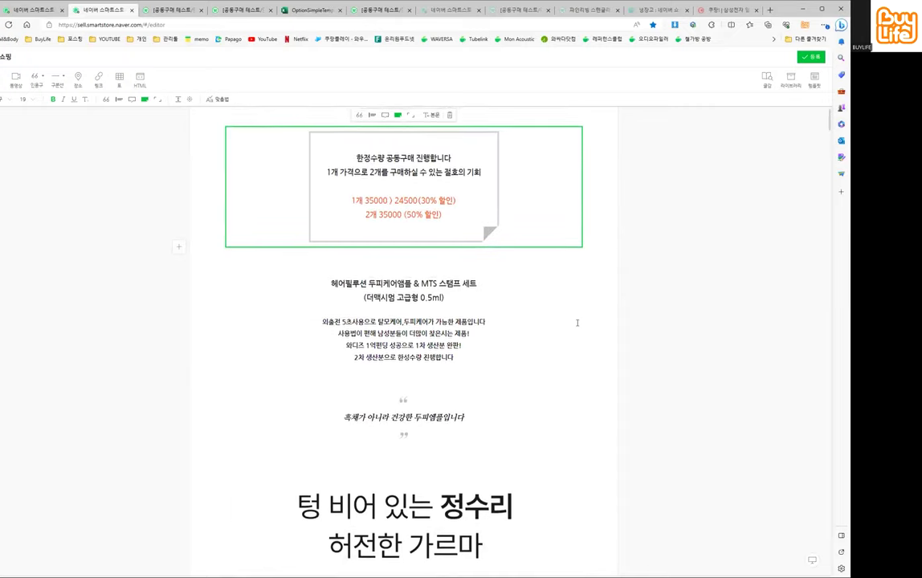
scroll(576, 321, down, 5)
scroll(576, 320, up, 1)
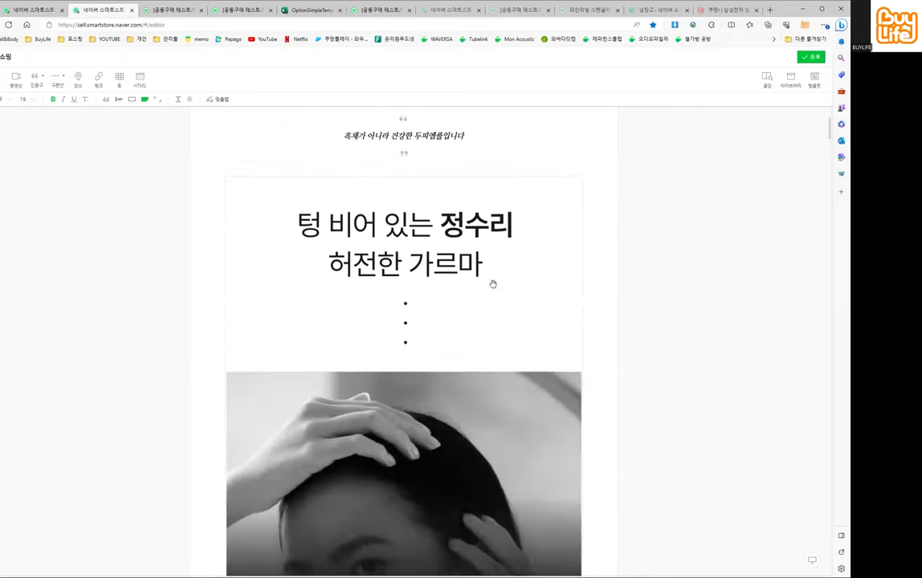
click(453, 258)
scroll(453, 258, down, 15)
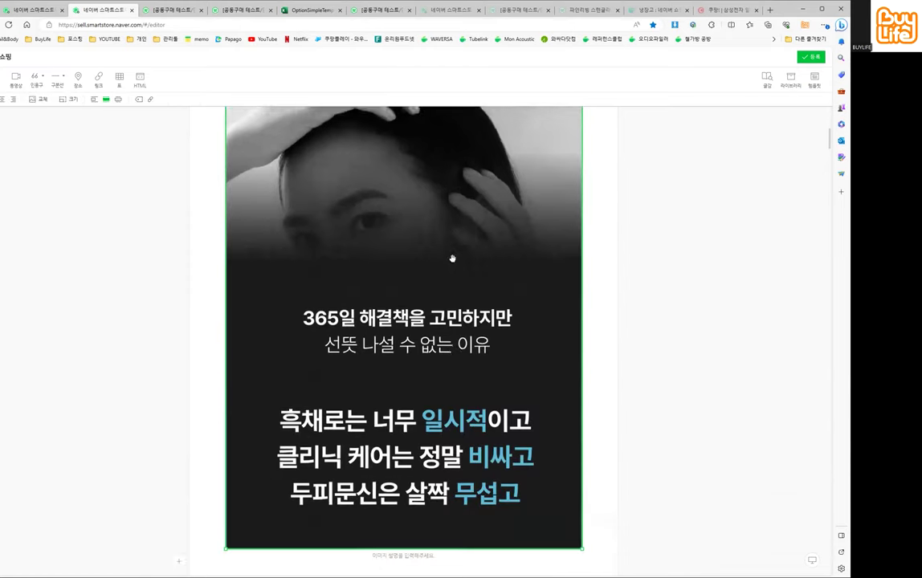
scroll(453, 258, down, 5)
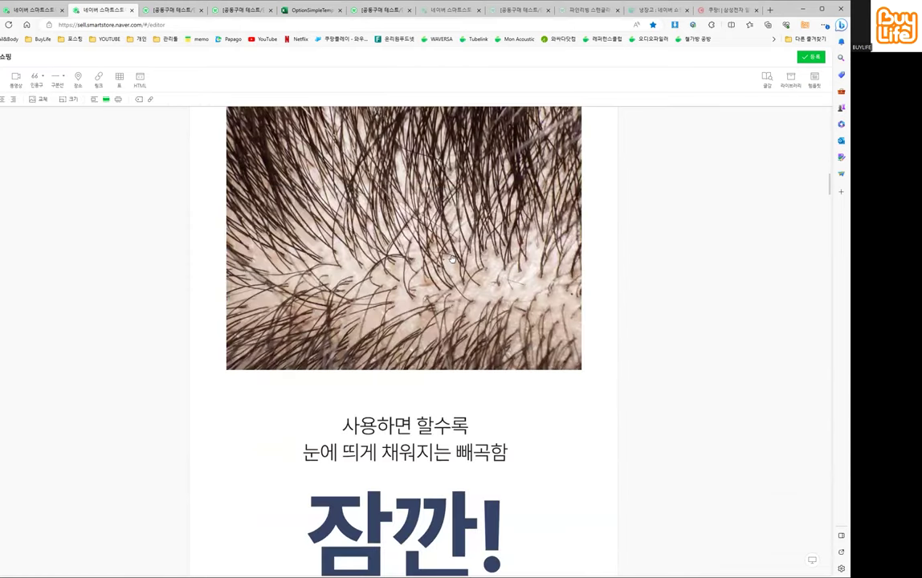
scroll(453, 258, down, 5)
scroll(454, 309, down, 8)
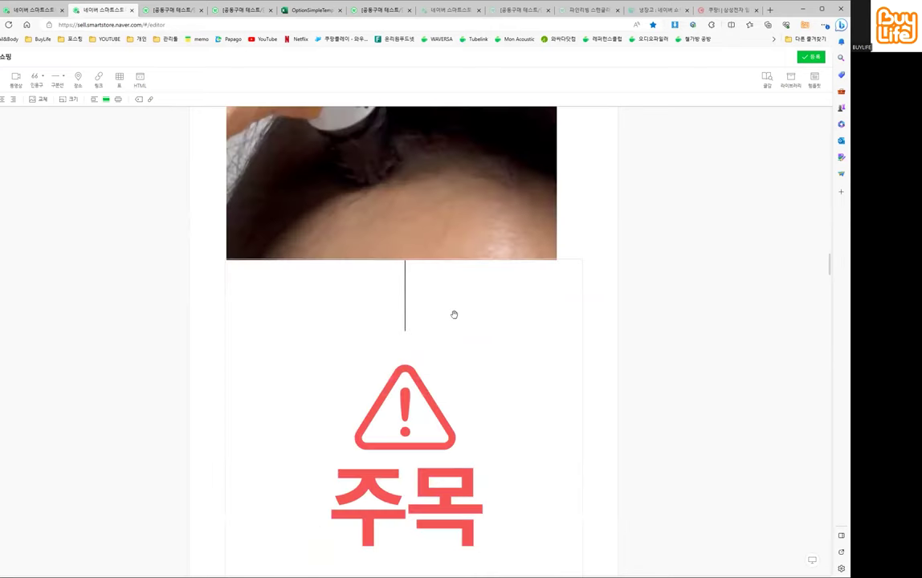
scroll(454, 314, up, 20)
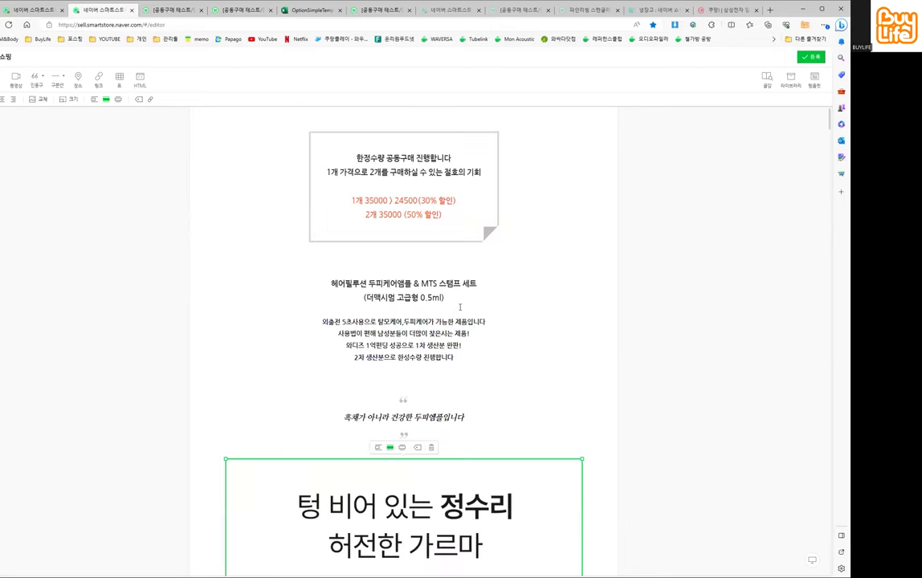
scroll(461, 307, down, 5)
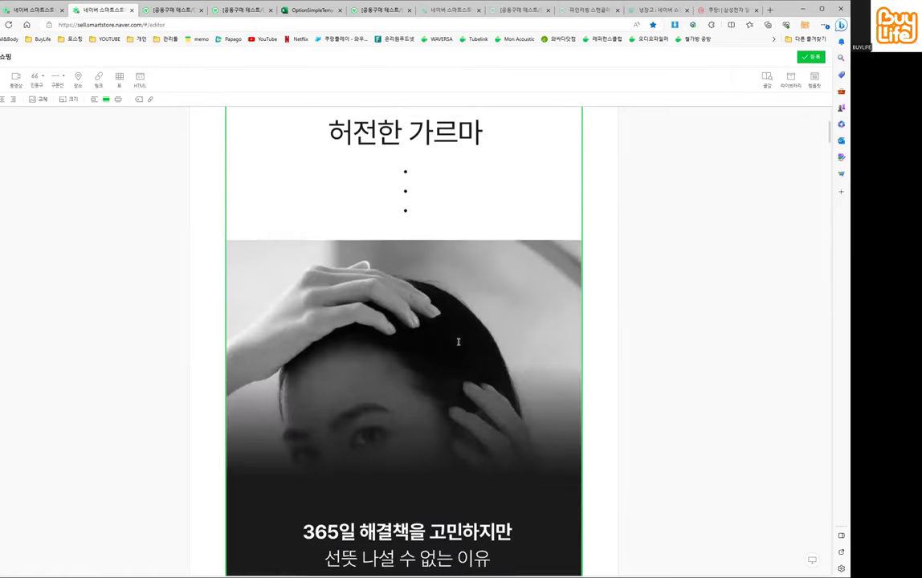
scroll(461, 309, up, 1)
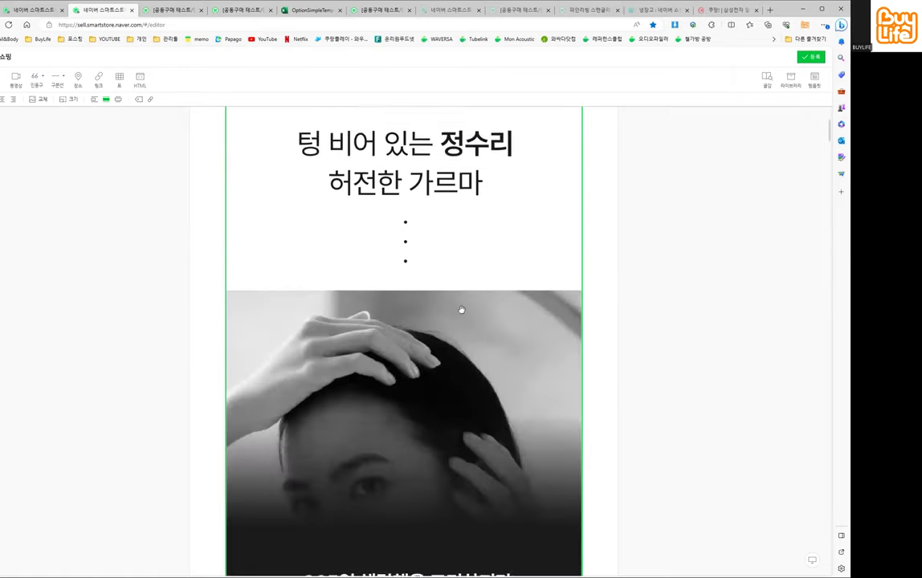
scroll(462, 322, up, 2)
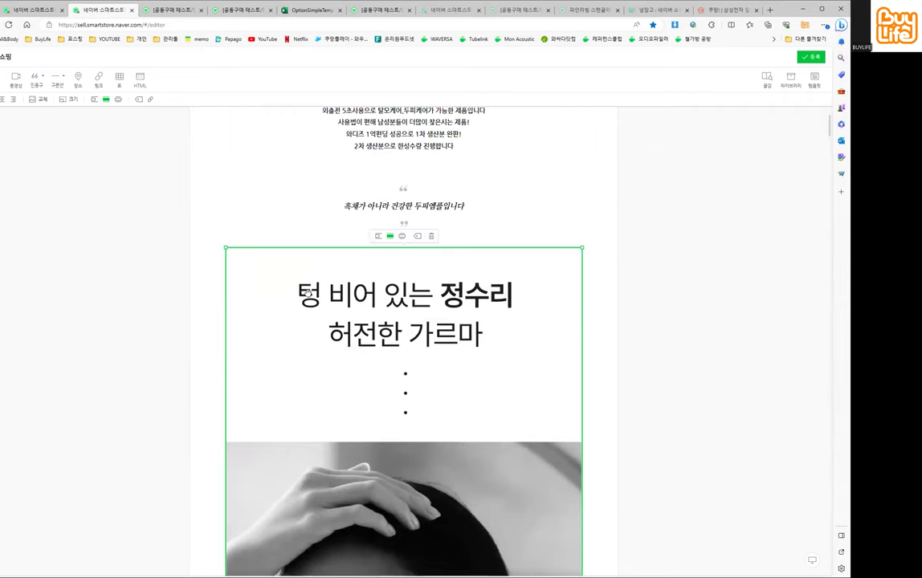
Step: Compare the first product page image, on empty crowns and partings, with the group-purchase price notice and intro text above it
scroll(432, 325, down, 1)
scroll(432, 326, down, 4)
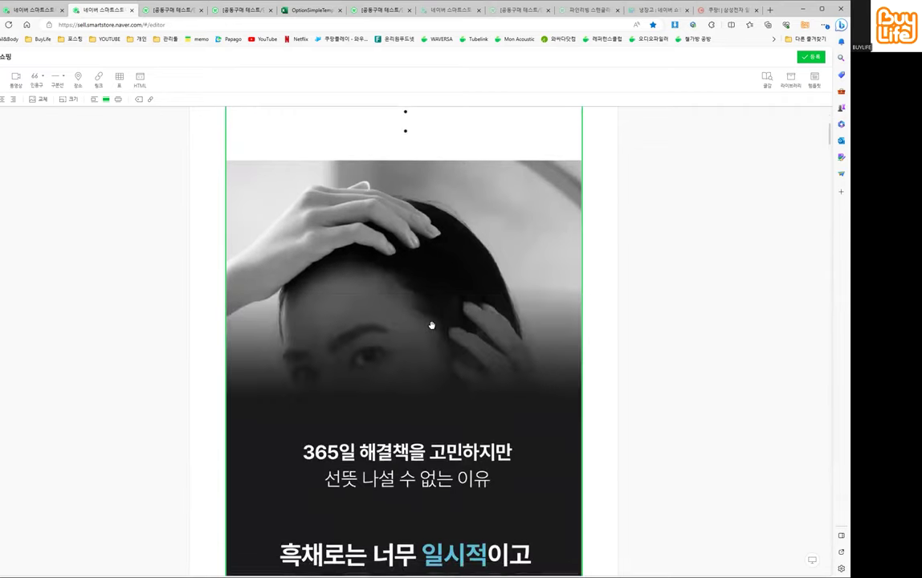
scroll(431, 321, up, 2)
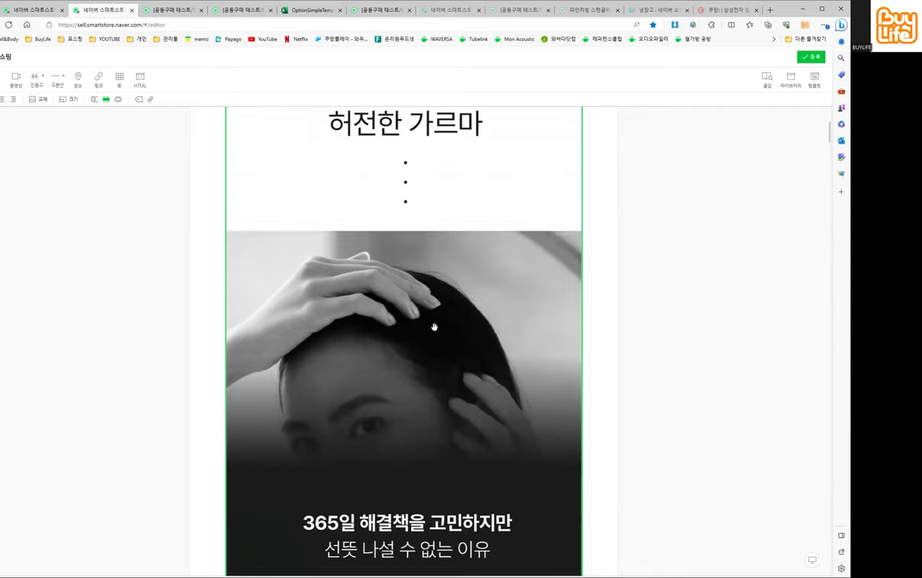
scroll(434, 327, up, 2)
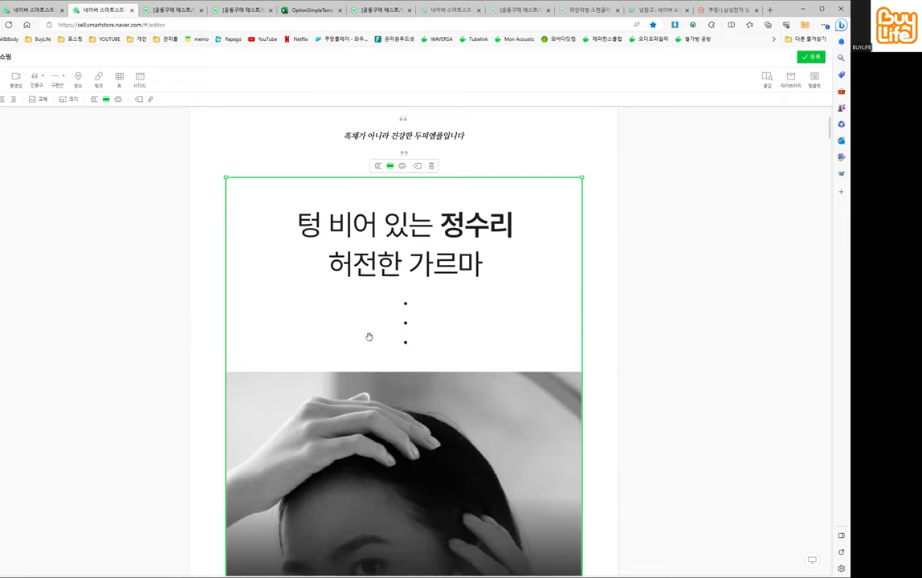
scroll(512, 327, down, 1)
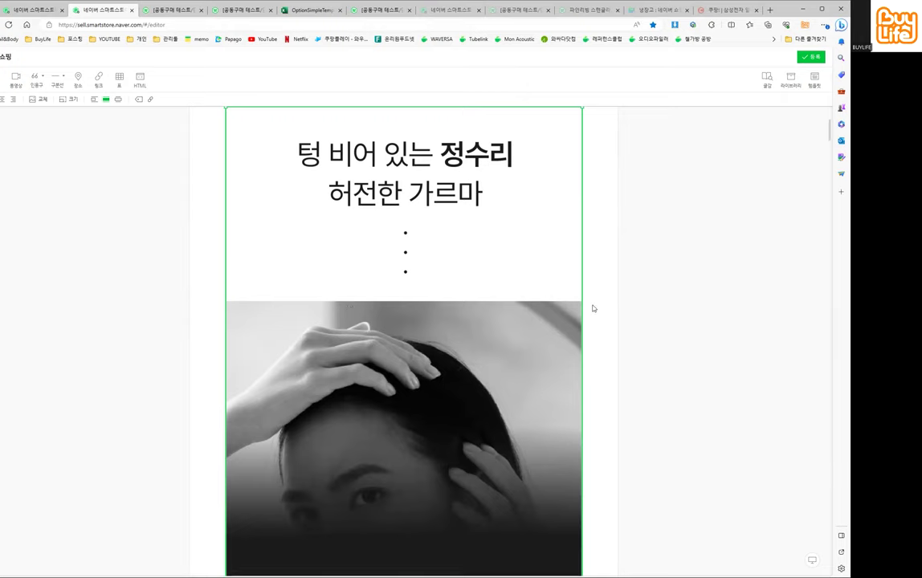
scroll(461, 274, up, 4)
scroll(461, 274, up, 1)
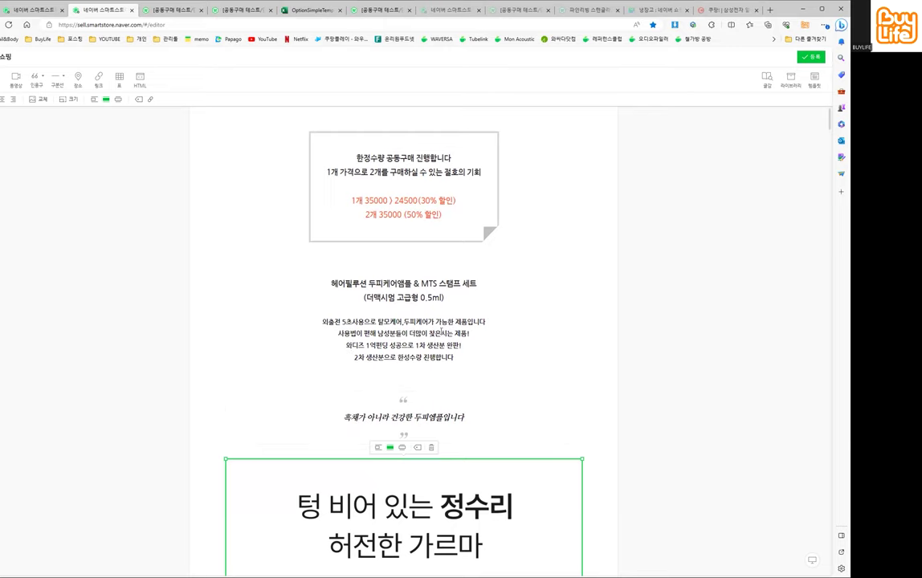
scroll(426, 344, down, 3)
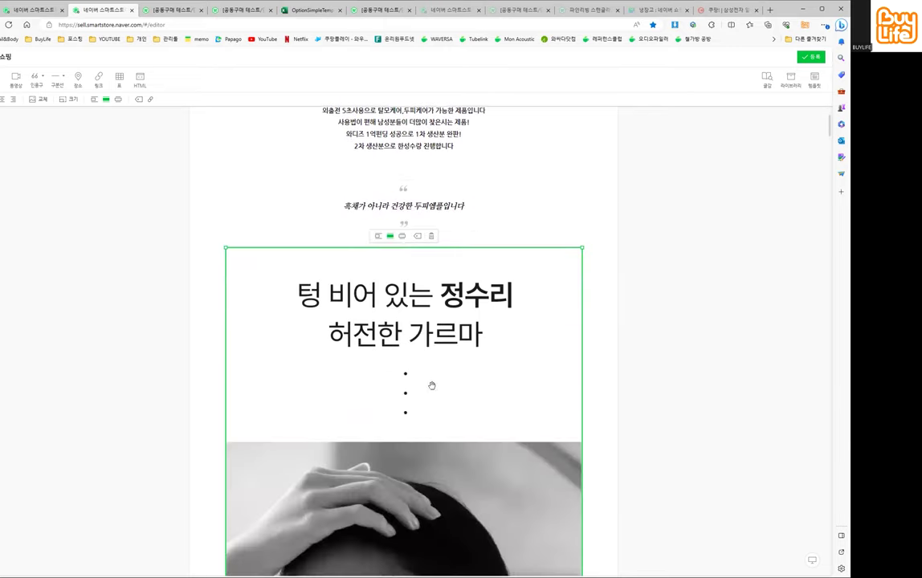
scroll(426, 391, up, 2)
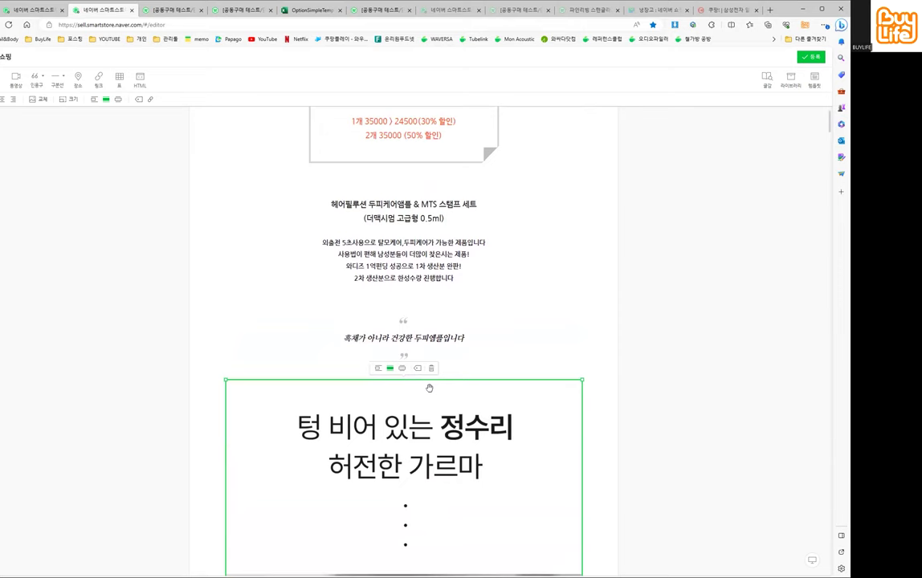
click(489, 273)
scroll(474, 209, up, 1)
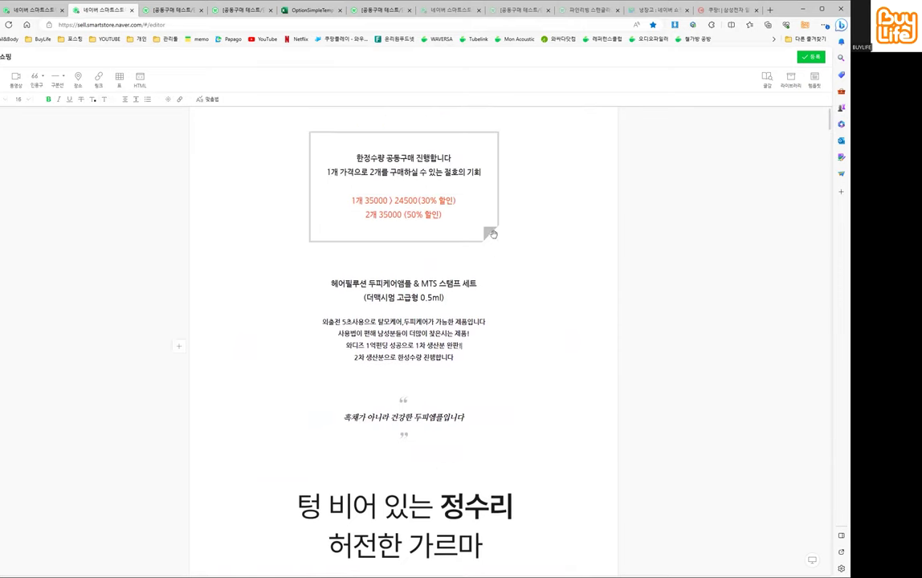
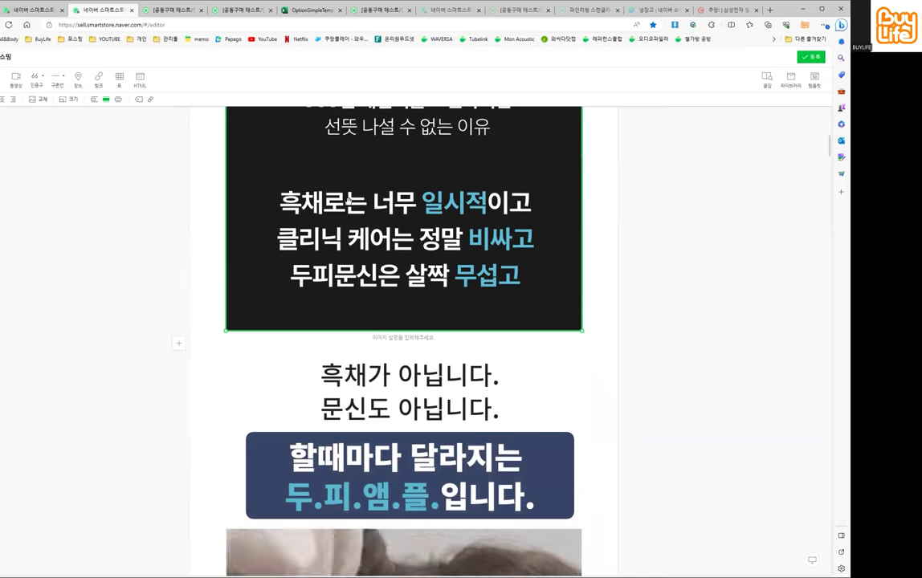
Step: Examine the dark 흑채로는 너무 일시적이고 image and the hair close-up as separate image blocks, including the animated banner between them
scroll(421, 244, up, 2)
scroll(421, 274, down, 7)
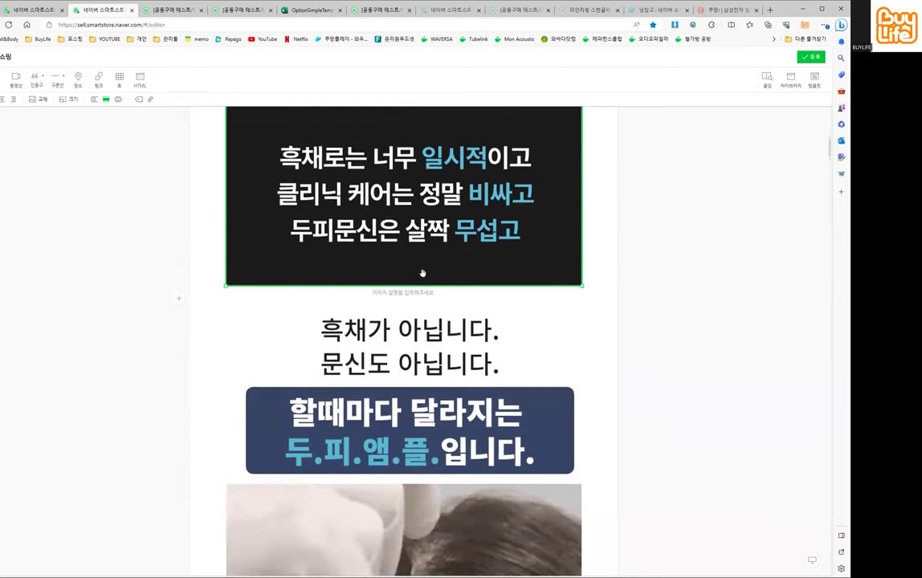
click(476, 233)
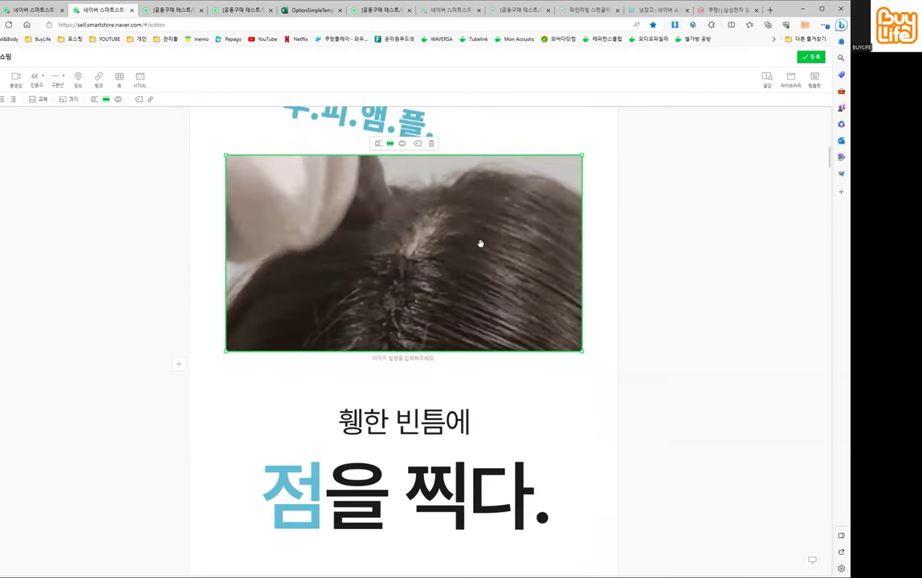
scroll(480, 244, up, 2)
scroll(393, 344, up, 1)
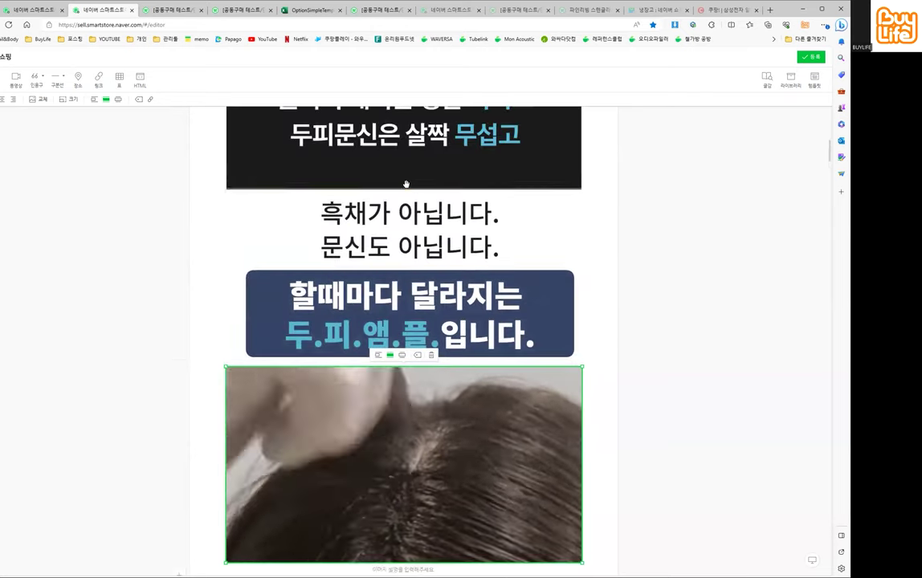
click(413, 143)
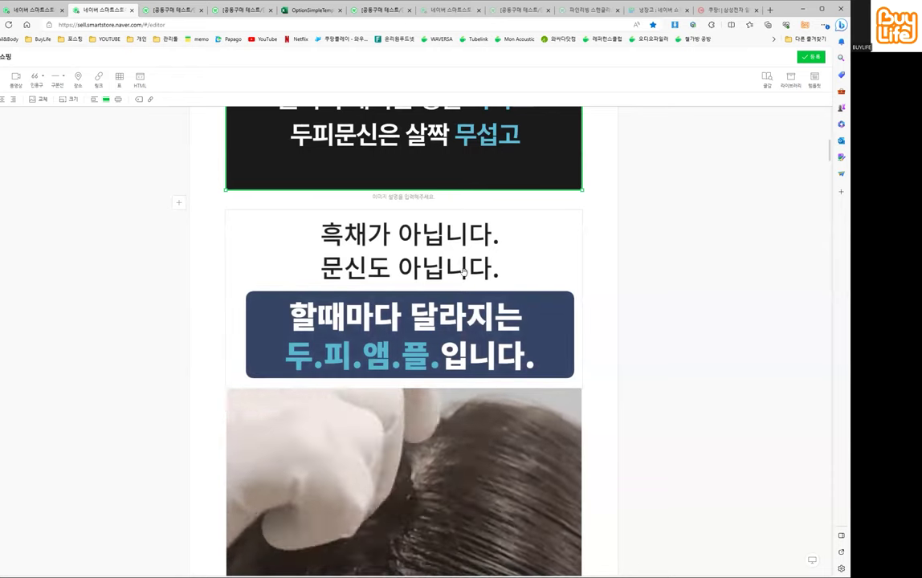
scroll(459, 289, down, 2)
scroll(453, 321, up, 2)
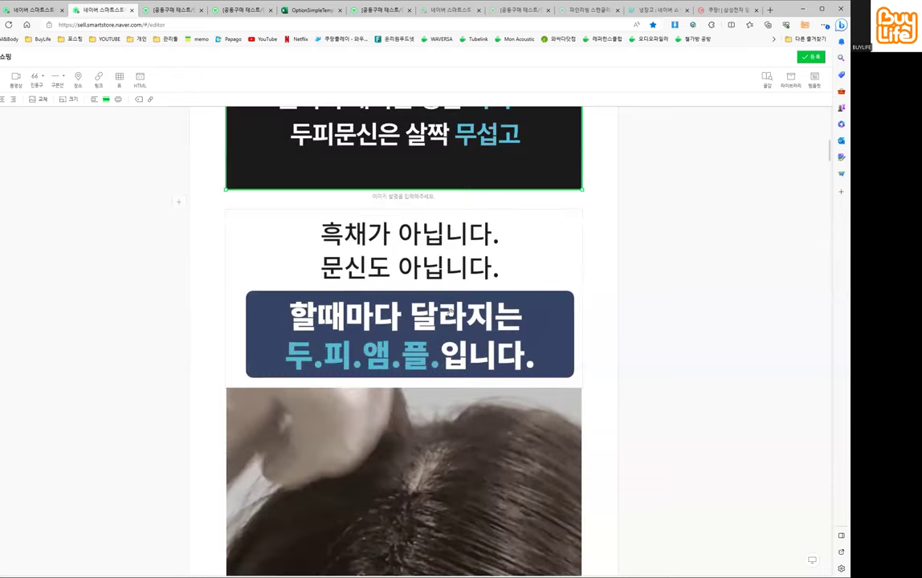
scroll(408, 233, up, 2)
scroll(450, 305, down, 2)
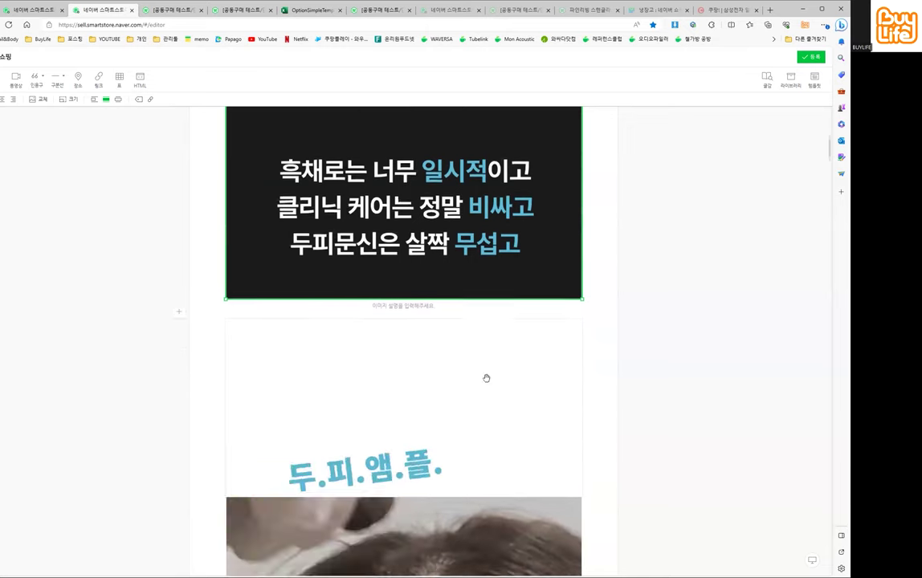
Step: Inspect the 두피앰플 banner and its neighbouring images block by block to see how the description is divided
click(398, 326)
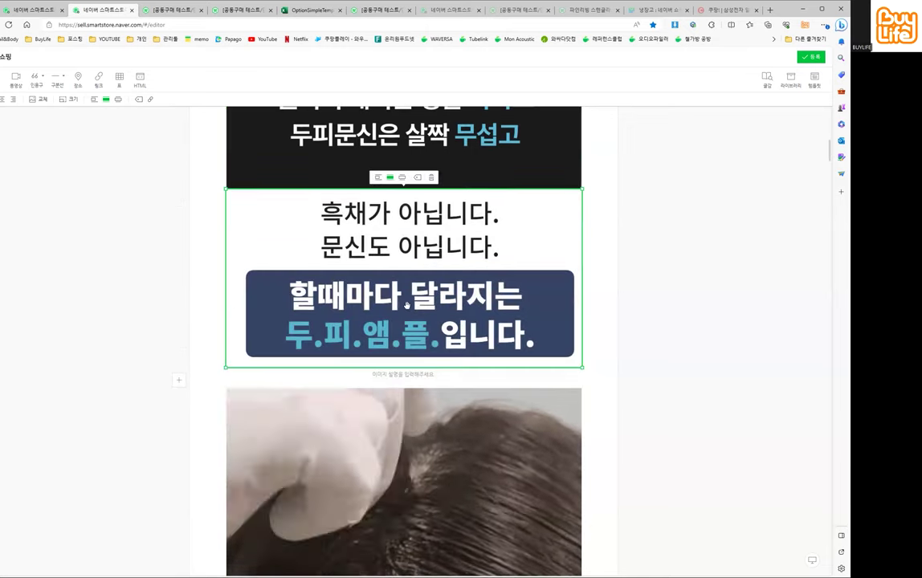
click(404, 432)
scroll(408, 367, up, 2)
click(357, 310)
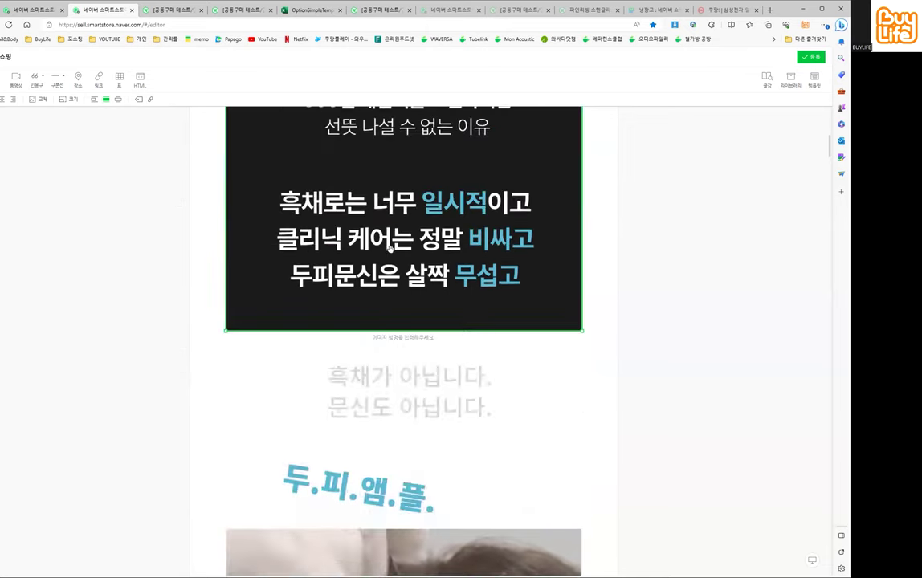
click(363, 361)
click(432, 227)
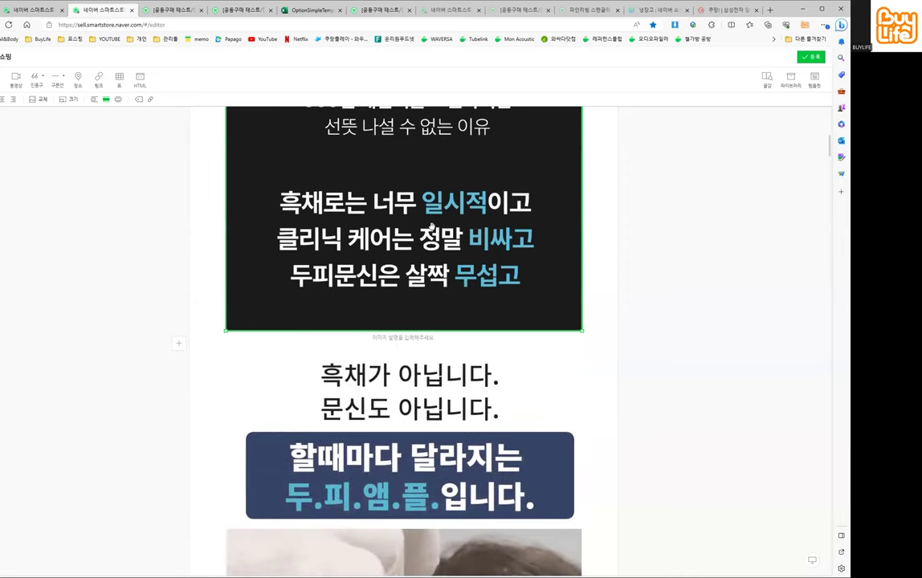
scroll(425, 257, down, 2)
click(416, 294)
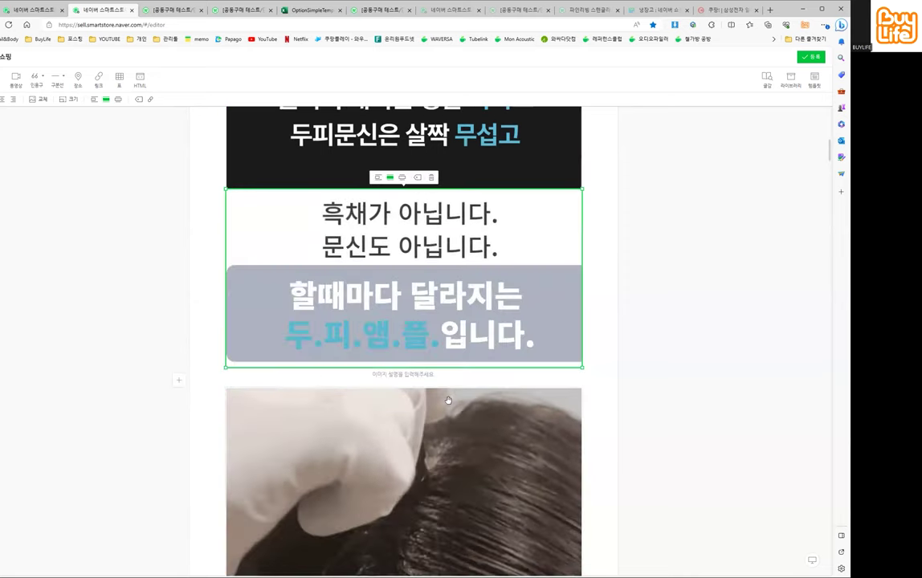
scroll(418, 306, down, 1)
click(432, 377)
Step: Review the description from the 점을 찍다 headline through the scalp photo, the before-and-after comparison and the usage animations
scroll(432, 378, down, 1)
scroll(433, 376, down, 5)
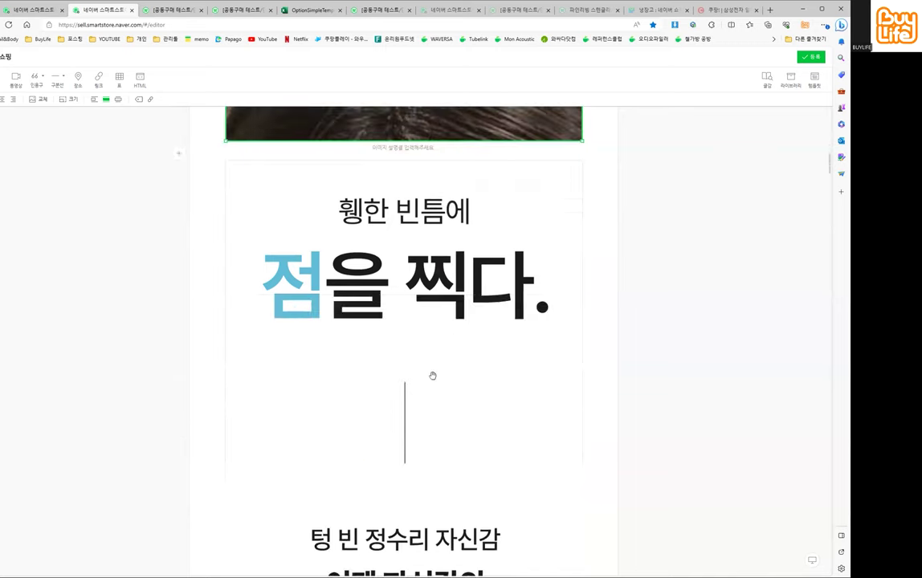
click(430, 367)
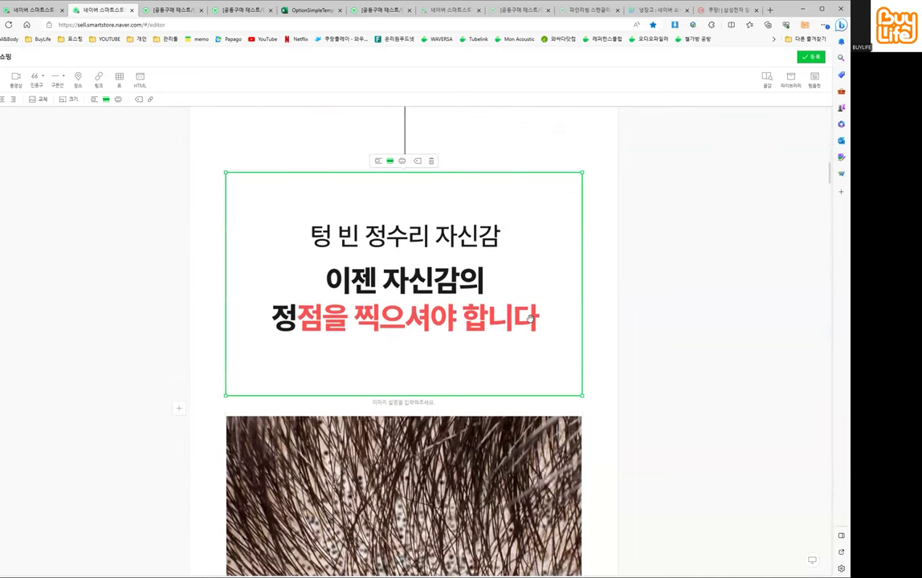
scroll(526, 325, down, 2)
click(389, 363)
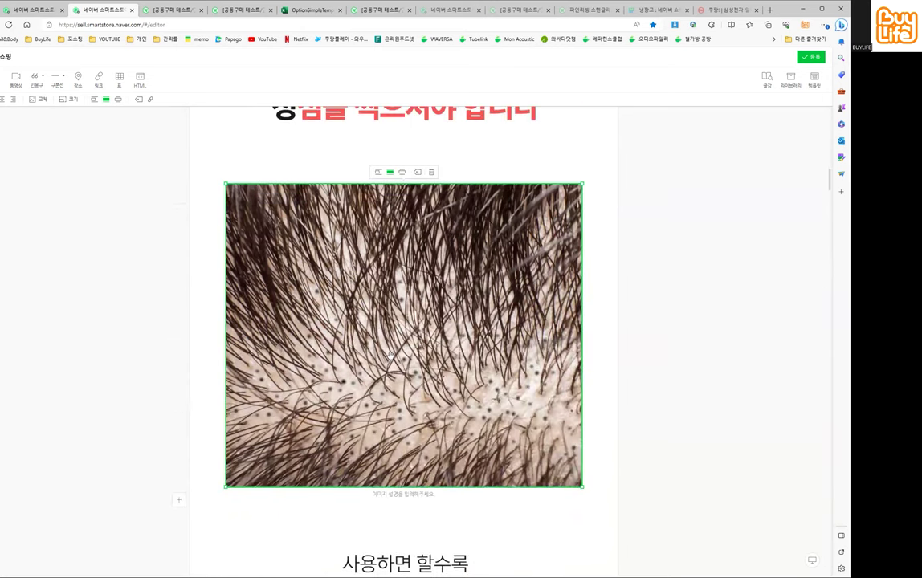
scroll(390, 357, down, 5)
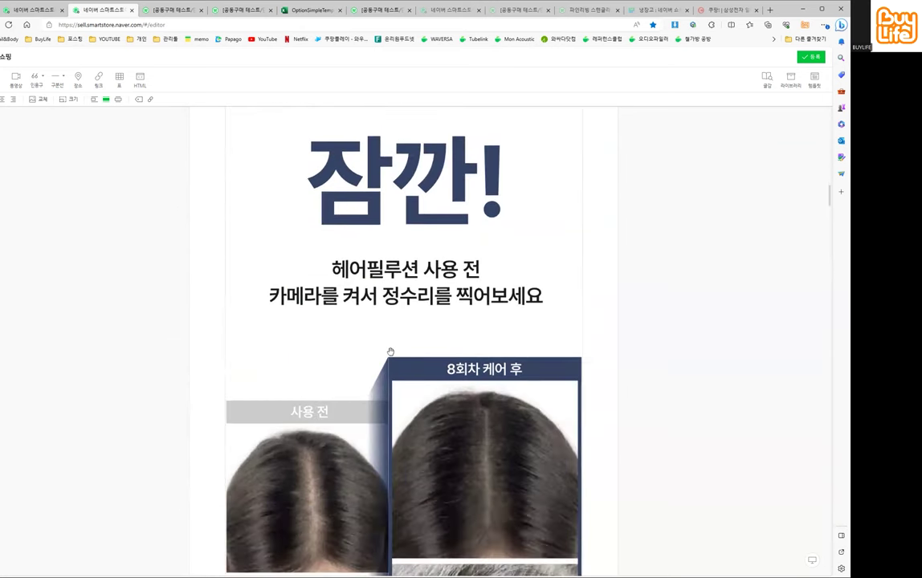
scroll(390, 352, up, 2)
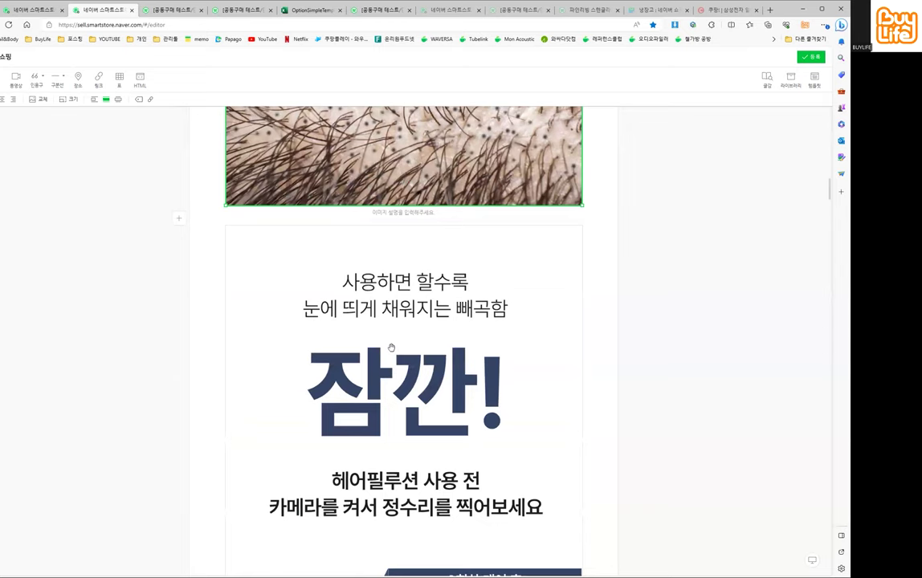
scroll(391, 348, down, 2)
scroll(391, 346, down, 4)
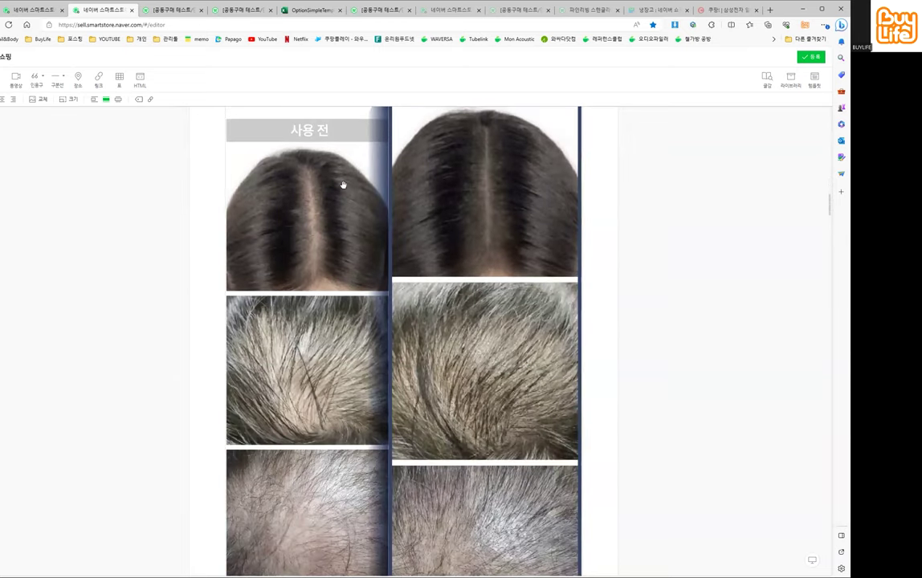
scroll(434, 321, down, 3)
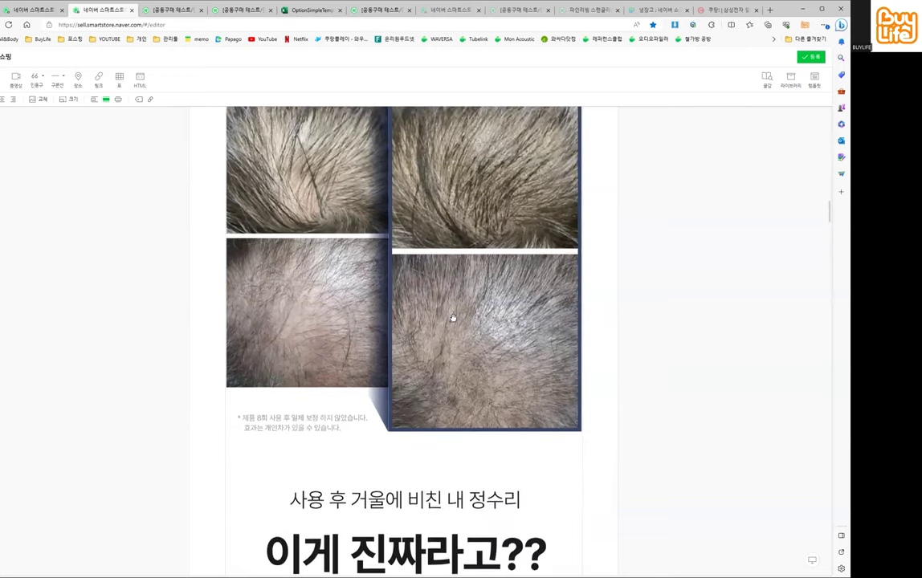
scroll(453, 318, down, 5)
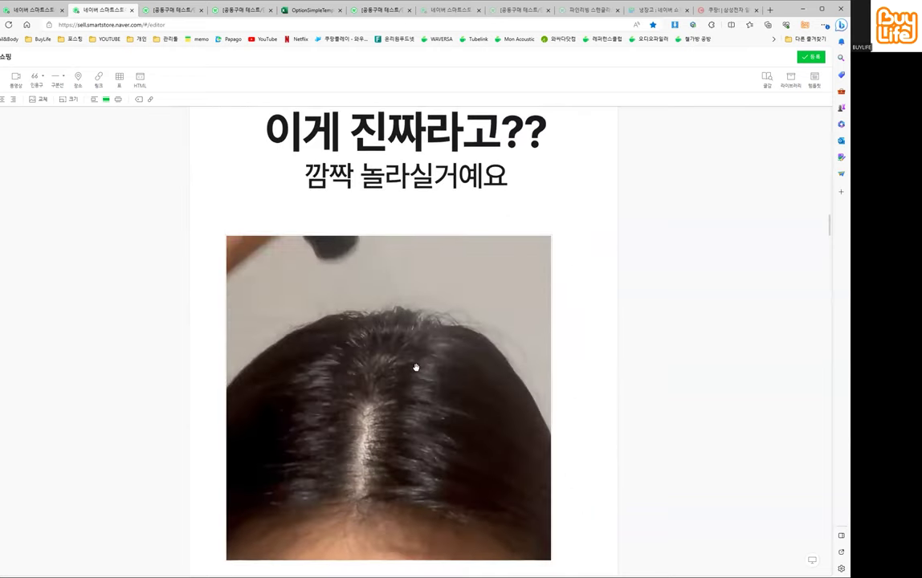
scroll(417, 367, down, 1)
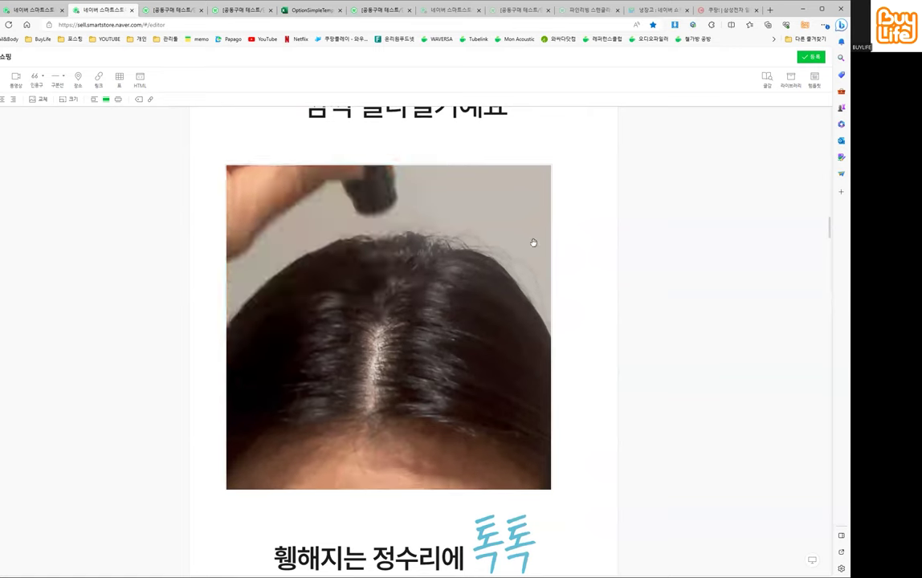
scroll(532, 249, down, 12)
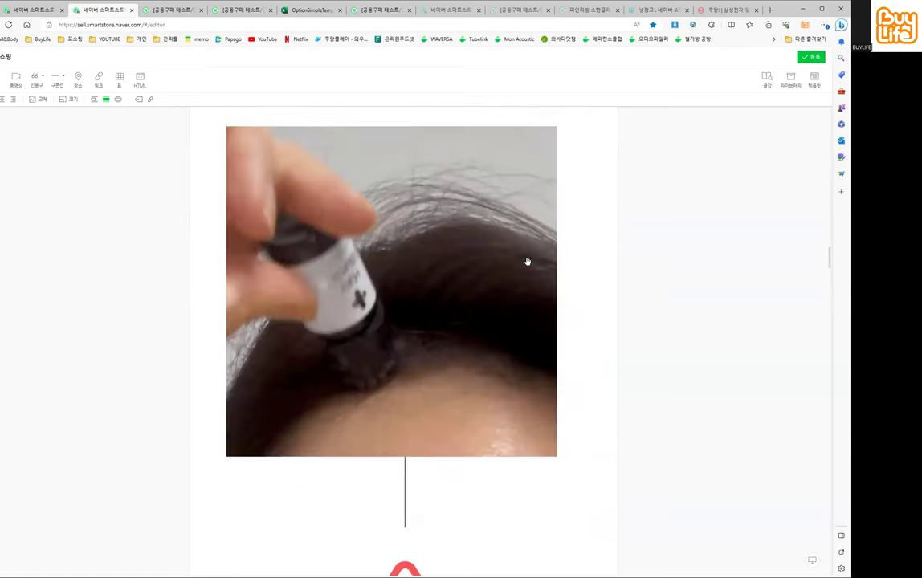
Step: Review the description from the 주목 notice through the hair-washing images and funding results to the real customer reviews
scroll(528, 261, down, 5)
scroll(528, 261, down, 2)
scroll(528, 261, up, 2)
scroll(528, 261, down, 1)
click(454, 269)
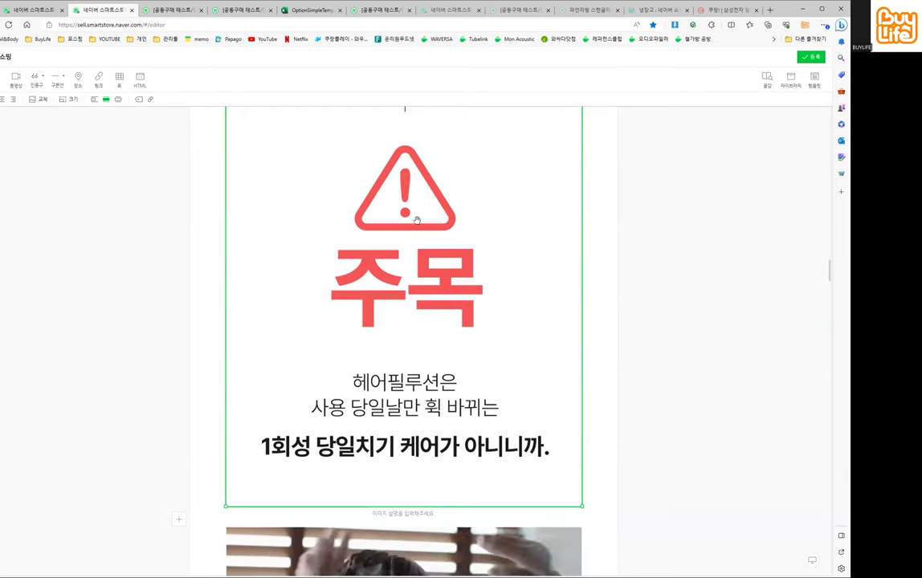
scroll(443, 302, down, 5)
click(458, 298)
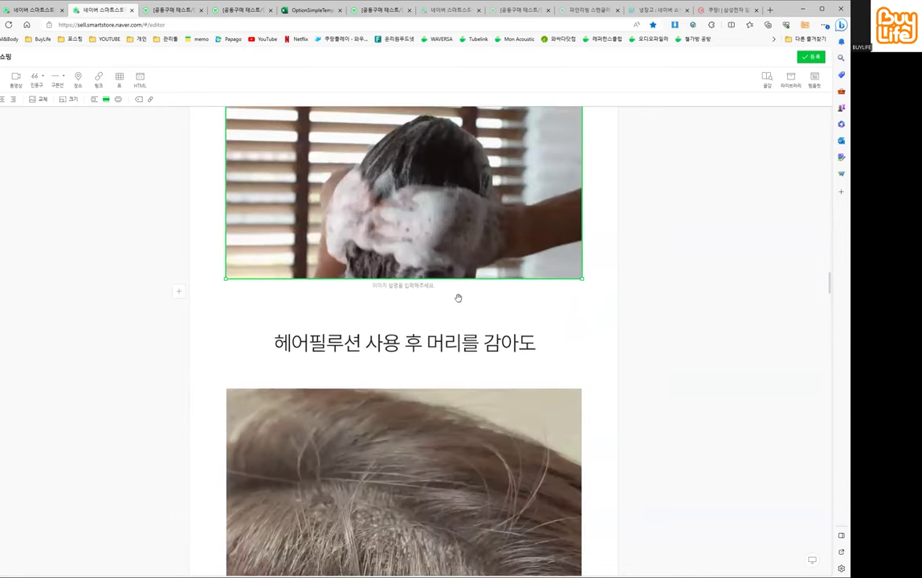
scroll(458, 298, down, 4)
scroll(455, 282, up, 3)
scroll(461, 290, down, 10)
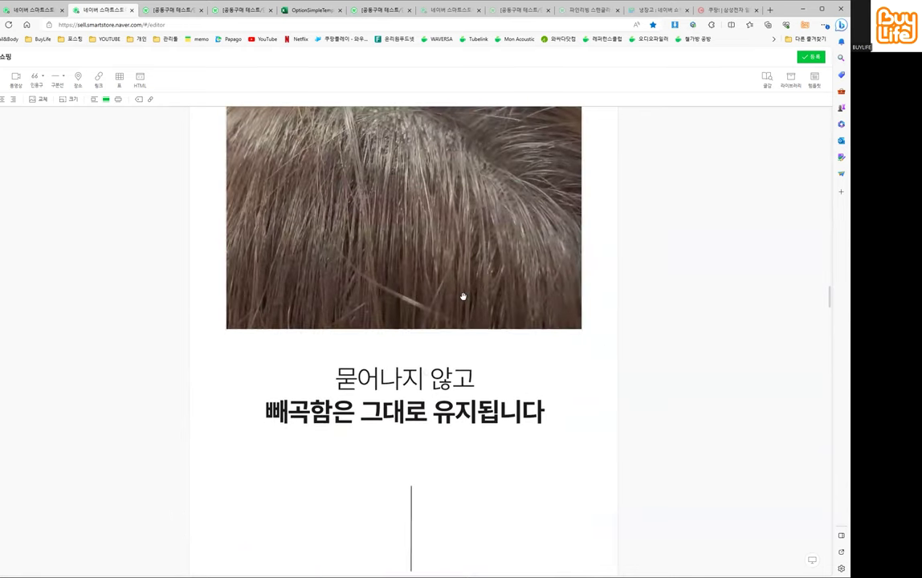
scroll(463, 297, down, 12)
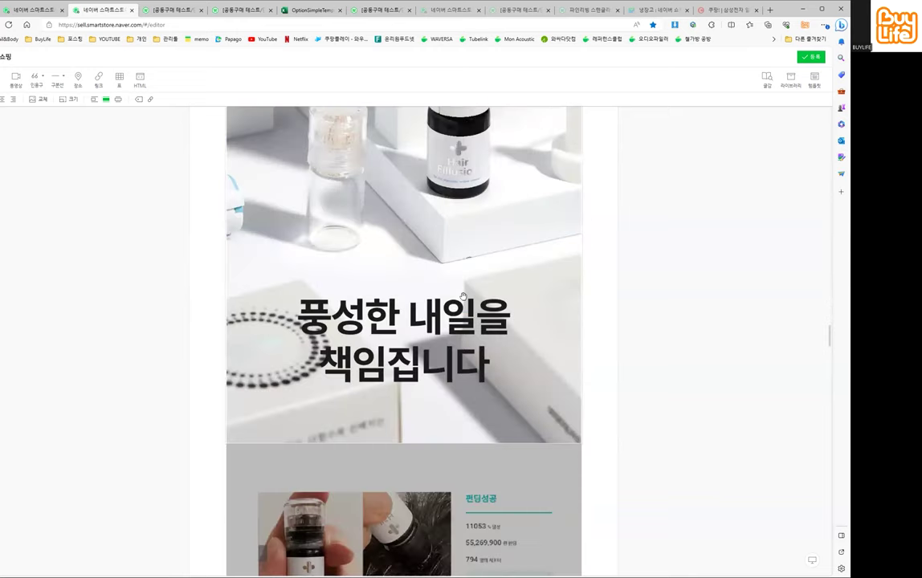
click(463, 298)
scroll(402, 362, up, 2)
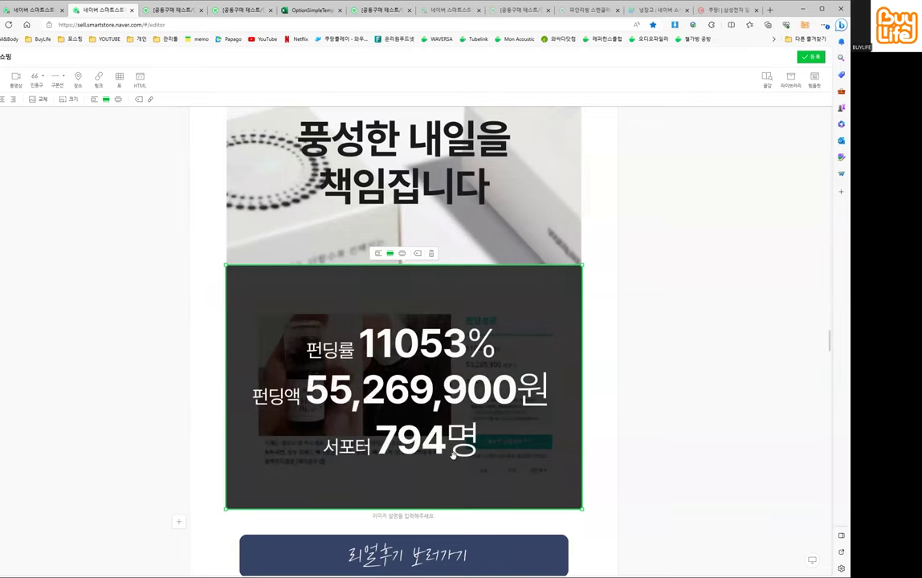
scroll(408, 402, down, 5)
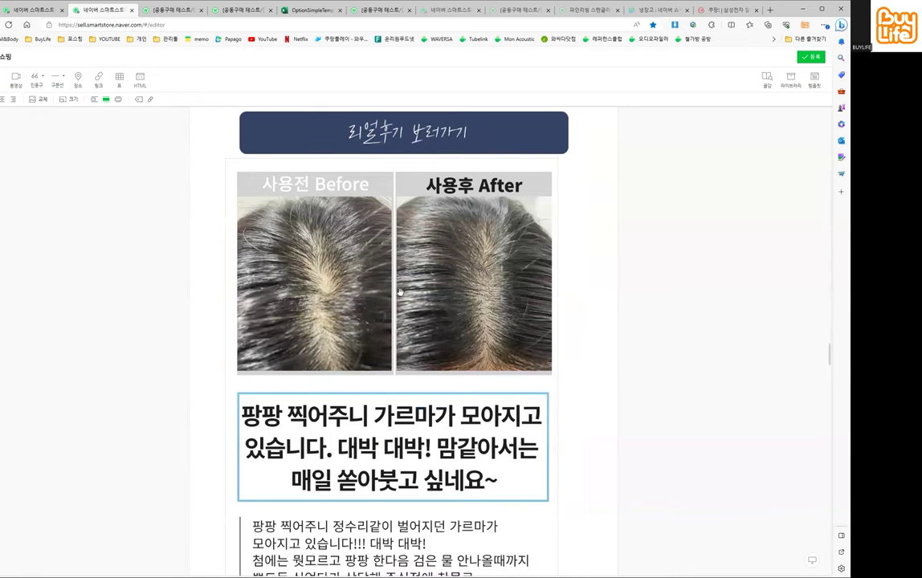
Step: Examine the 리얼후기 before-and-after image blocks and their review quotes, checking how each customer review is laid out
scroll(400, 292, down, 1)
scroll(366, 214, up, 1)
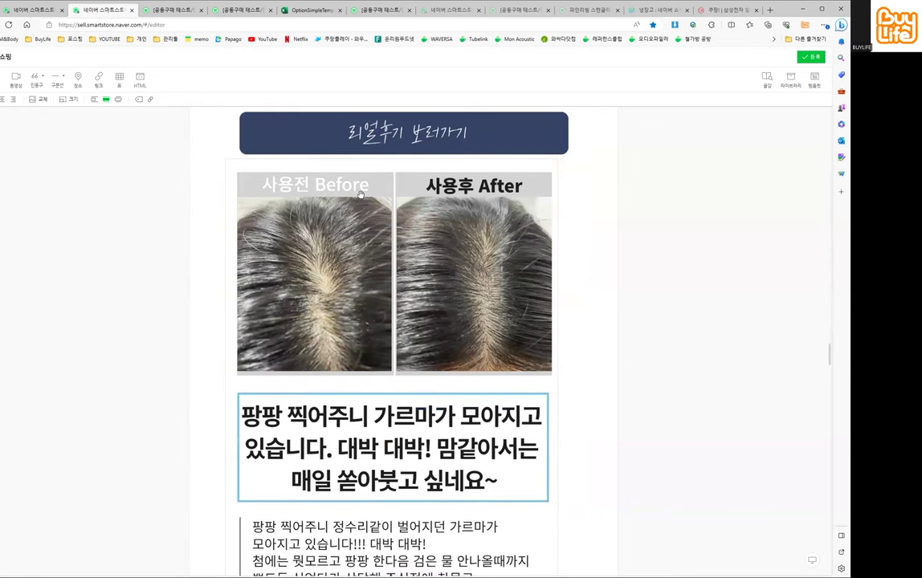
click(363, 251)
scroll(397, 290, down, 1)
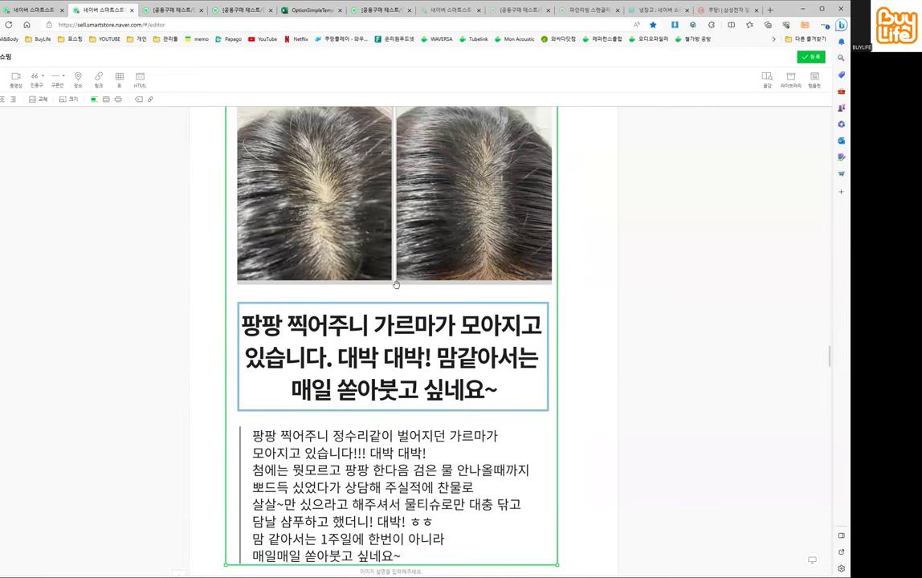
scroll(396, 285, down, 1)
scroll(394, 277, up, 1)
scroll(474, 238, up, 2)
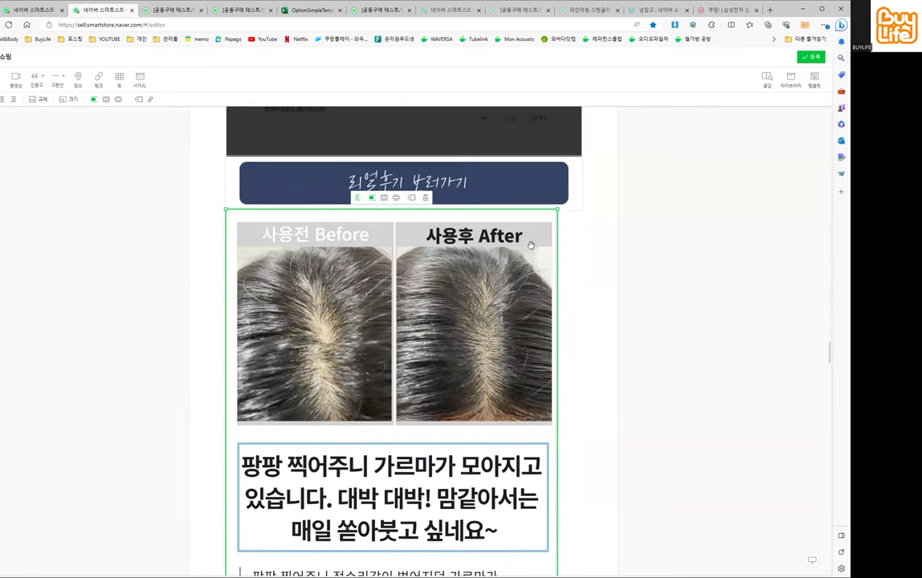
scroll(480, 321, down, 1)
scroll(395, 281, down, 1)
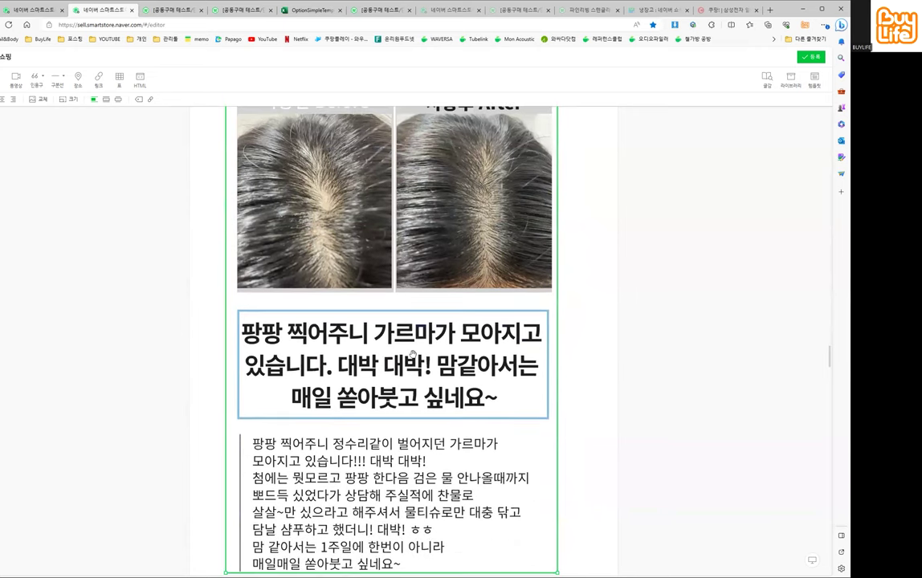
scroll(413, 354, down, 3)
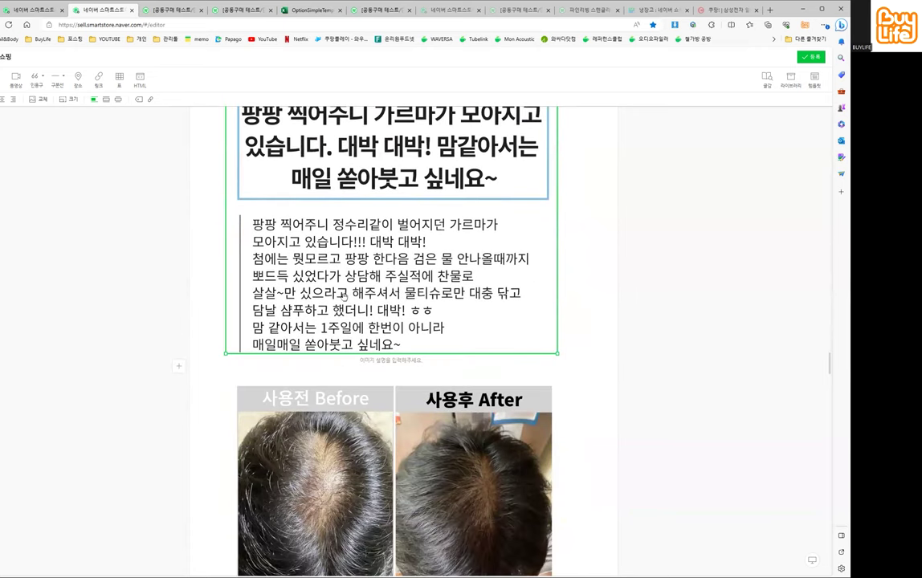
scroll(343, 297, down, 2)
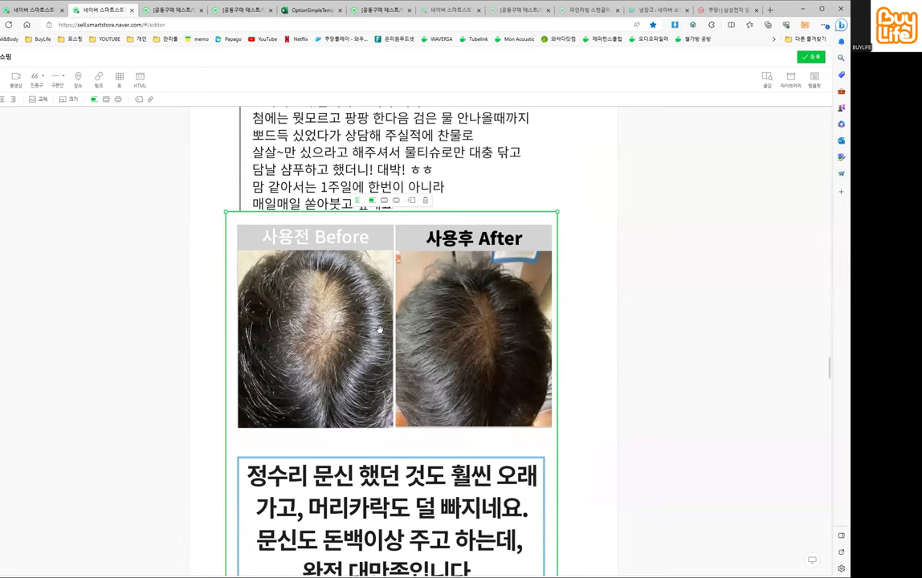
scroll(470, 317, down, 1)
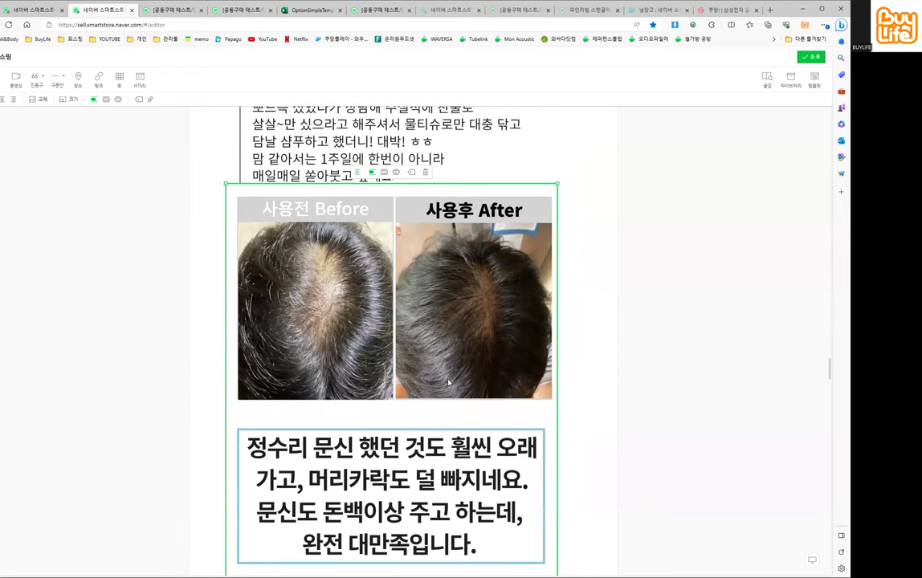
Step: Review the description from the 중금속 TEST 시험성적서 section through the ingredient explanations to the patent application notice image
scroll(448, 383, down, 15)
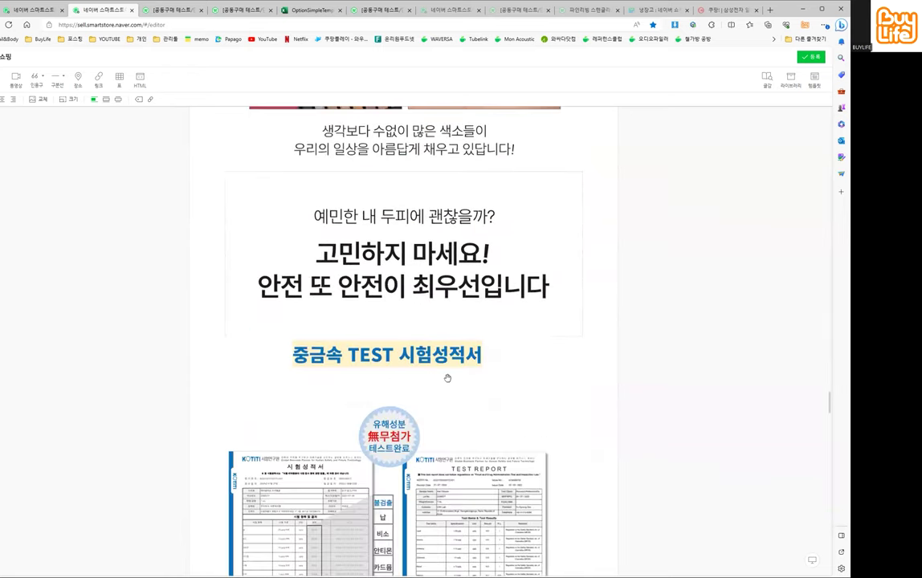
scroll(447, 379, down, 3)
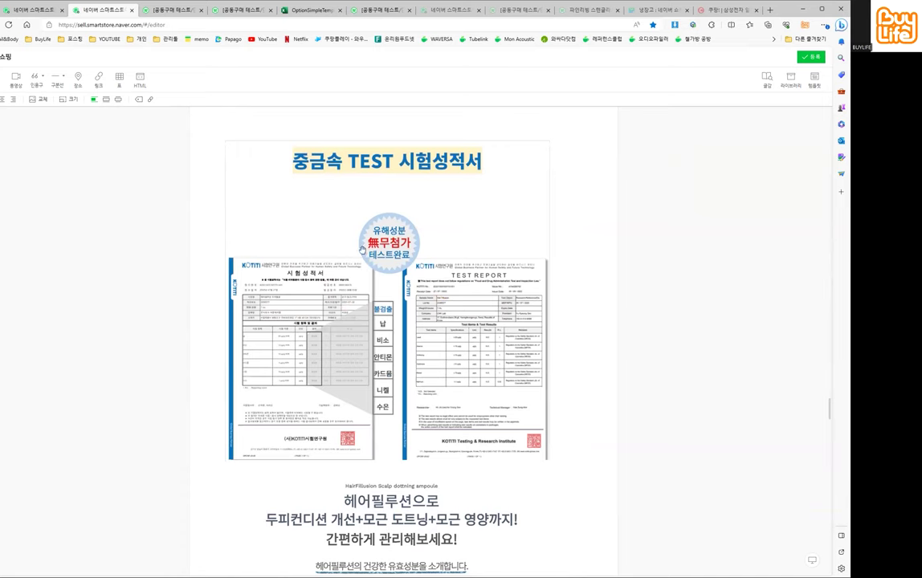
scroll(463, 401, down, 2)
scroll(464, 401, down, 10)
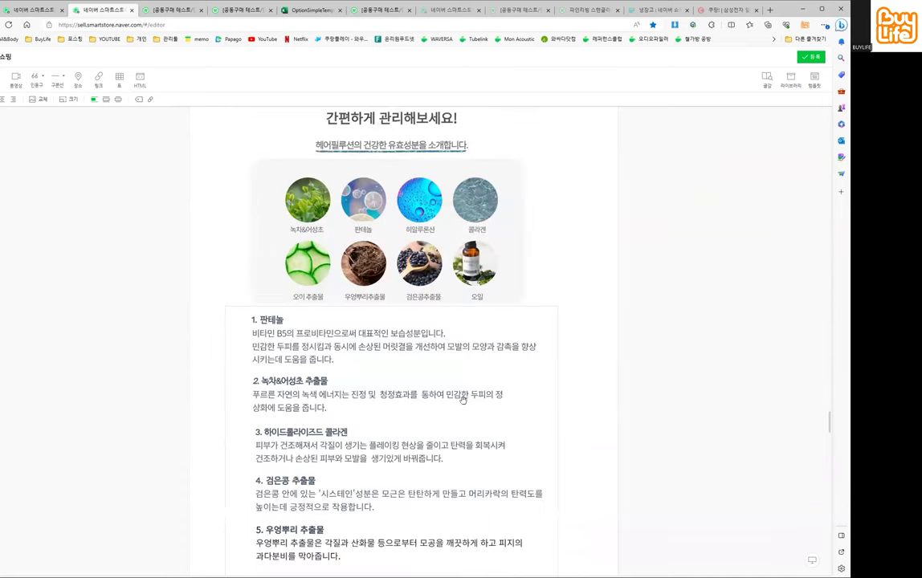
scroll(419, 313, down, 2)
scroll(419, 313, down, 3)
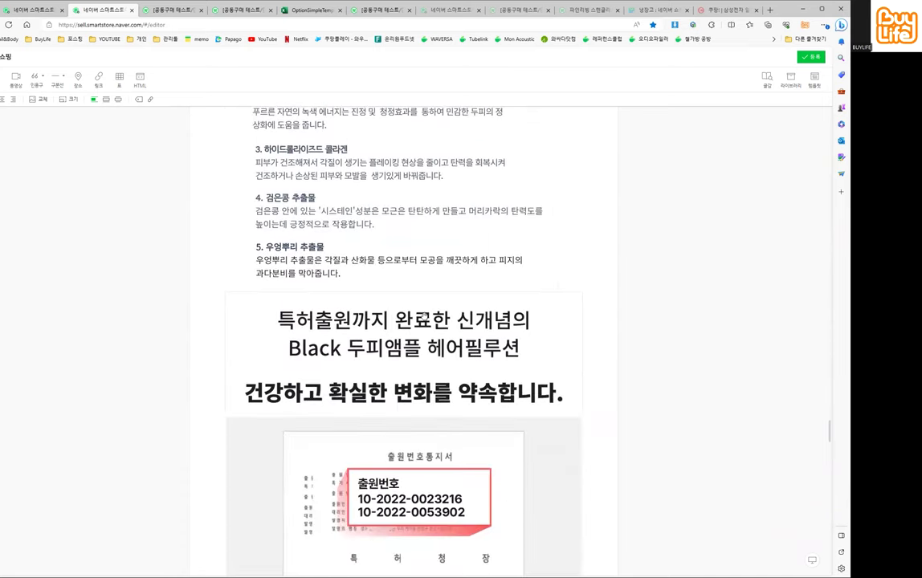
click(443, 292)
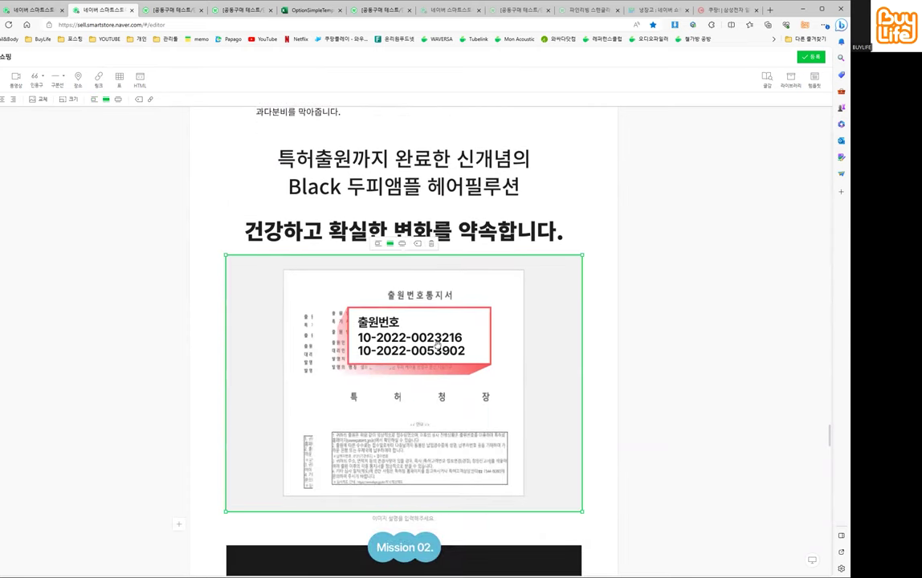
Step: Review the four-step usage guide, the simple experiment images and the product photo above the FAQ
scroll(488, 295, down, 9)
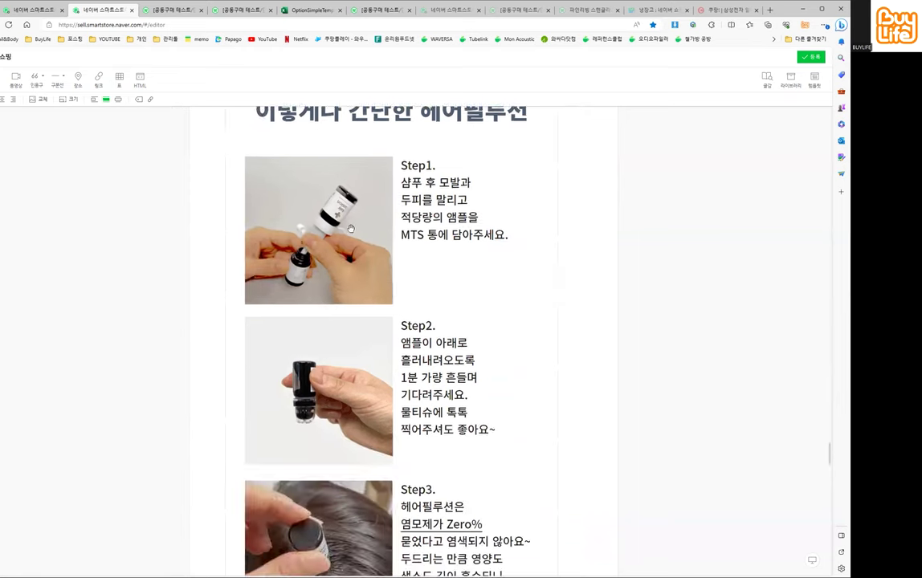
click(486, 286)
scroll(372, 373, down, 4)
scroll(372, 373, down, 10)
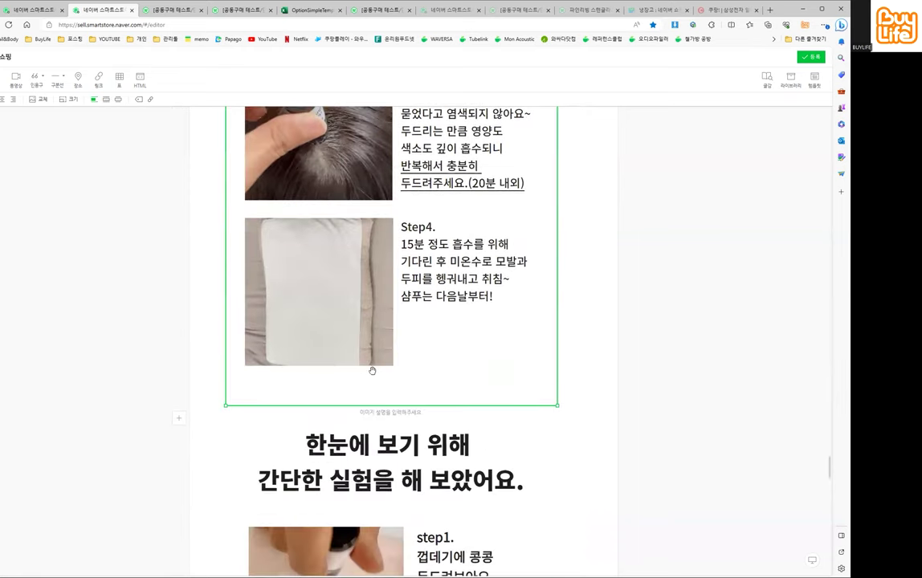
scroll(372, 371, down, 3)
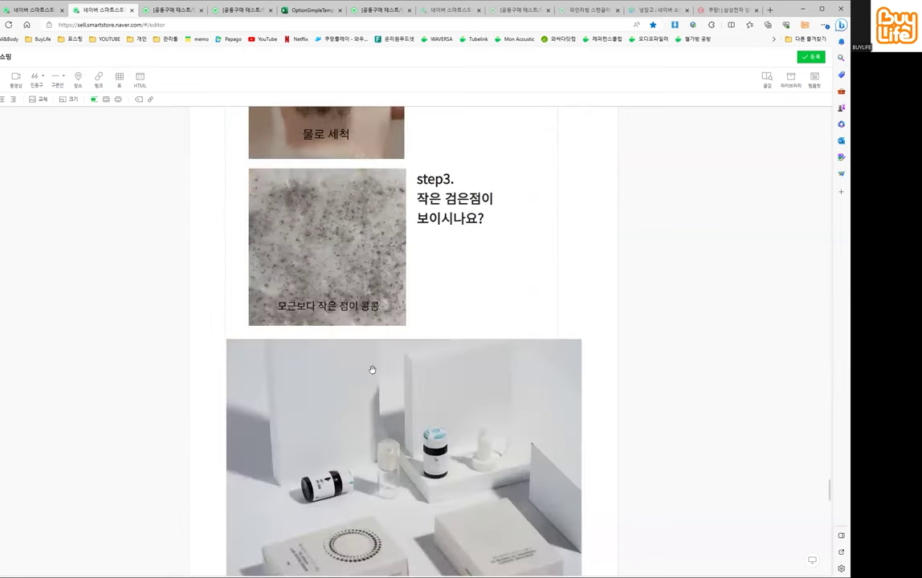
scroll(372, 371, up, 3)
scroll(352, 296, down, 5)
scroll(352, 297, down, 5)
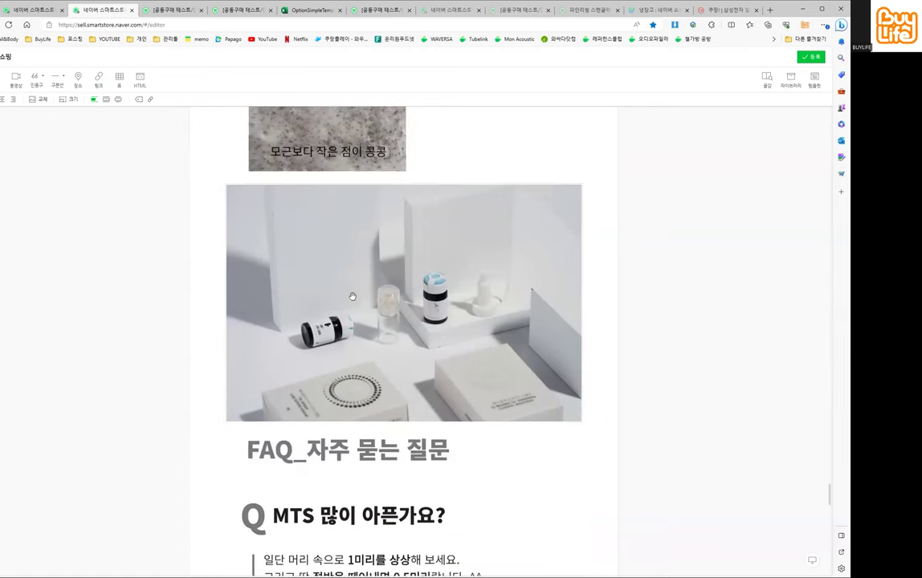
Step: Review the FAQ answers, the HAIR FILLUSION ingredients banner and the Specification table with its A/S policy
scroll(355, 342, down, 15)
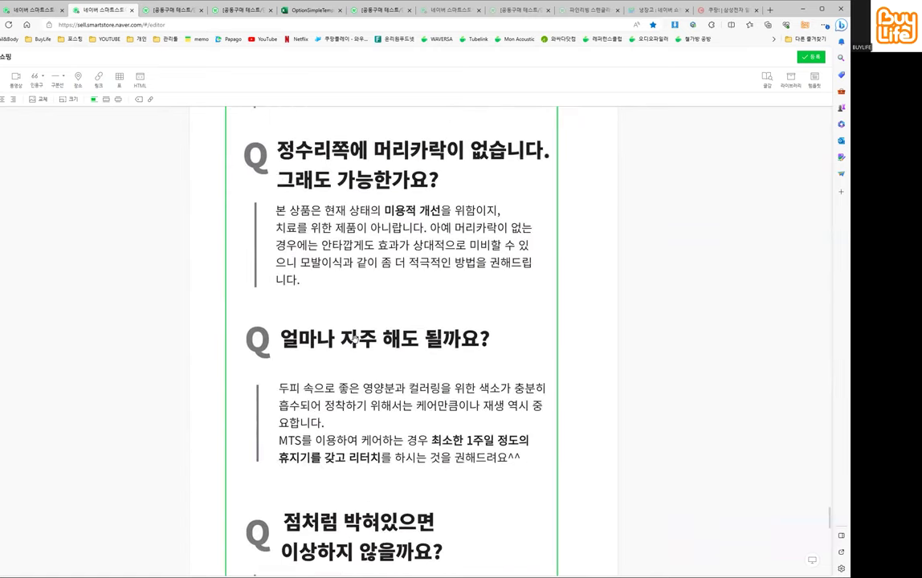
scroll(351, 327, down, 3)
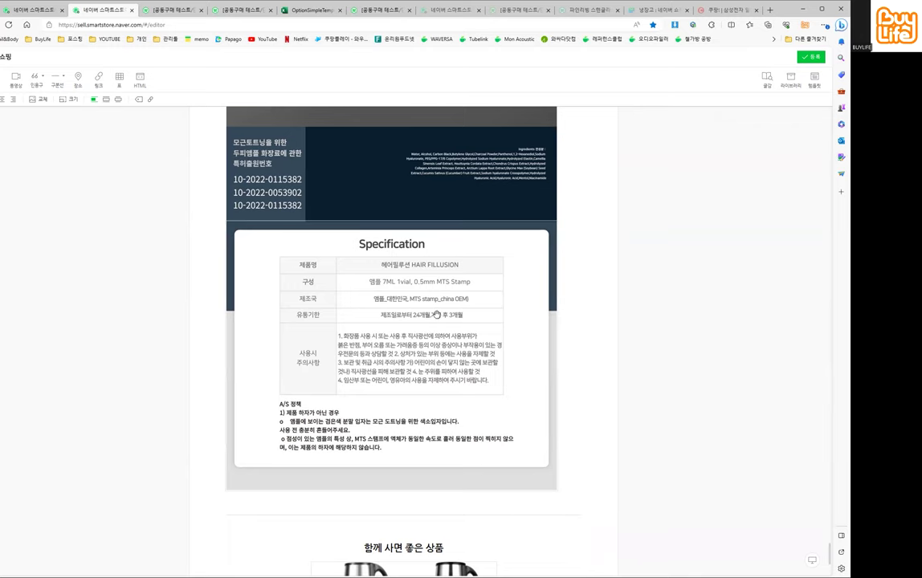
scroll(436, 314, down, 4)
scroll(438, 314, up, 6)
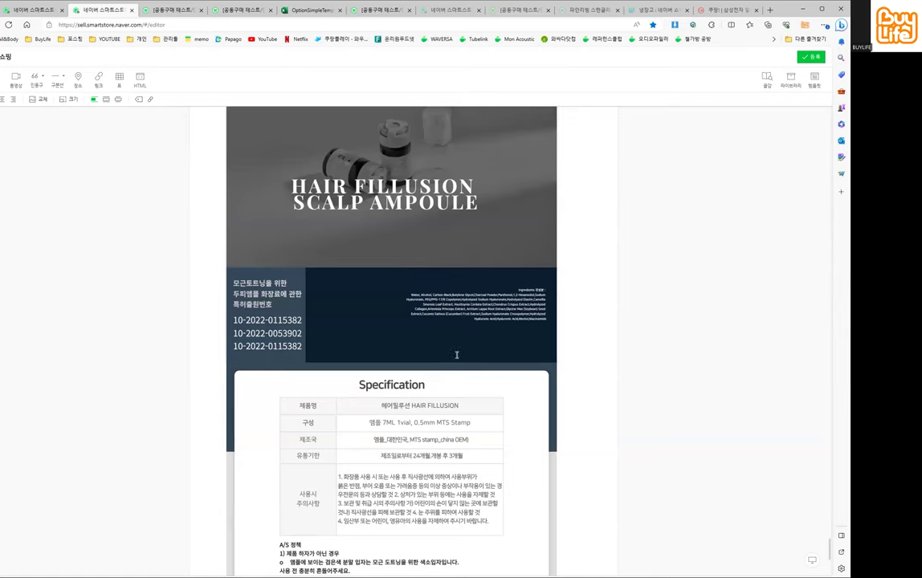
click(518, 311)
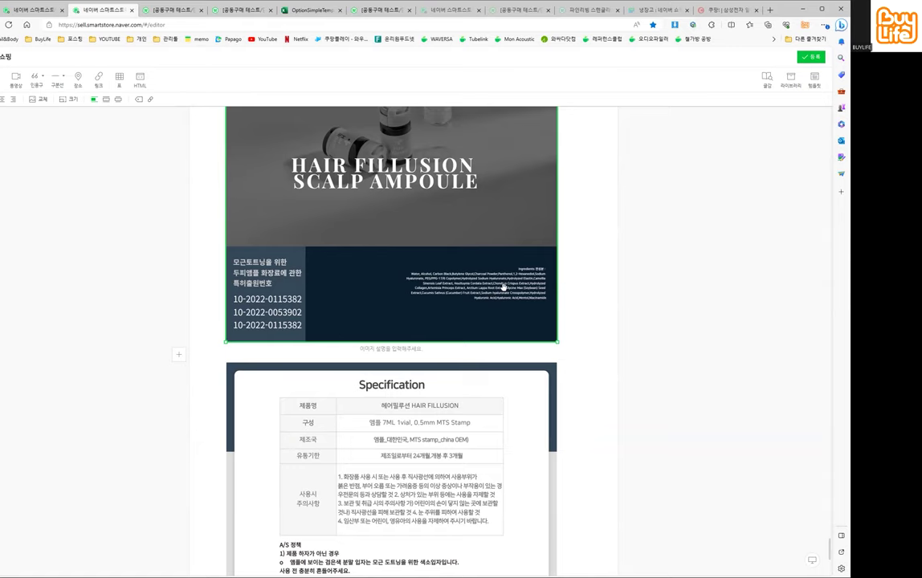
Step: Inspect the 함께 사면 좋은 상품 heading and the linked food-chopper product card at the end of the description
scroll(504, 287, down, 5)
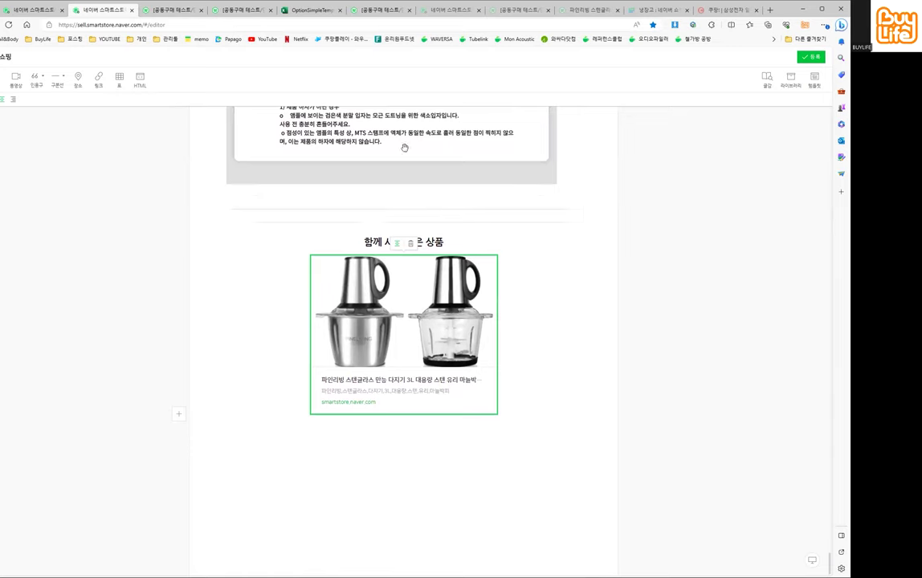
click(422, 435)
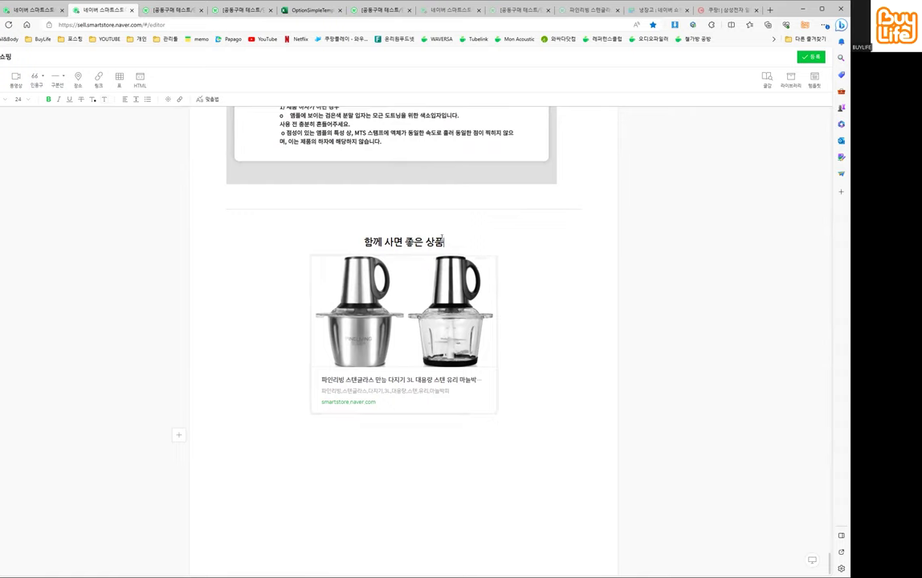
drag(443, 241, 363, 242)
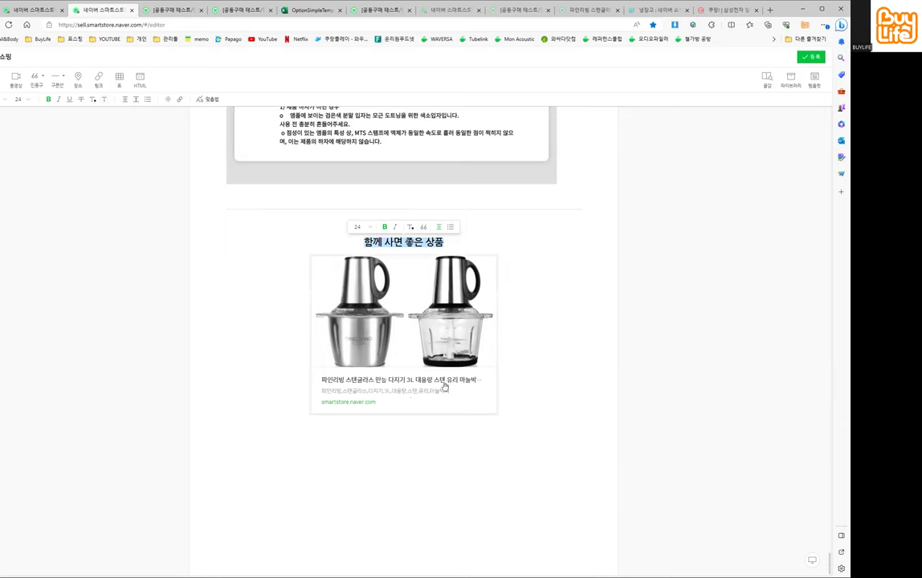
click(402, 322)
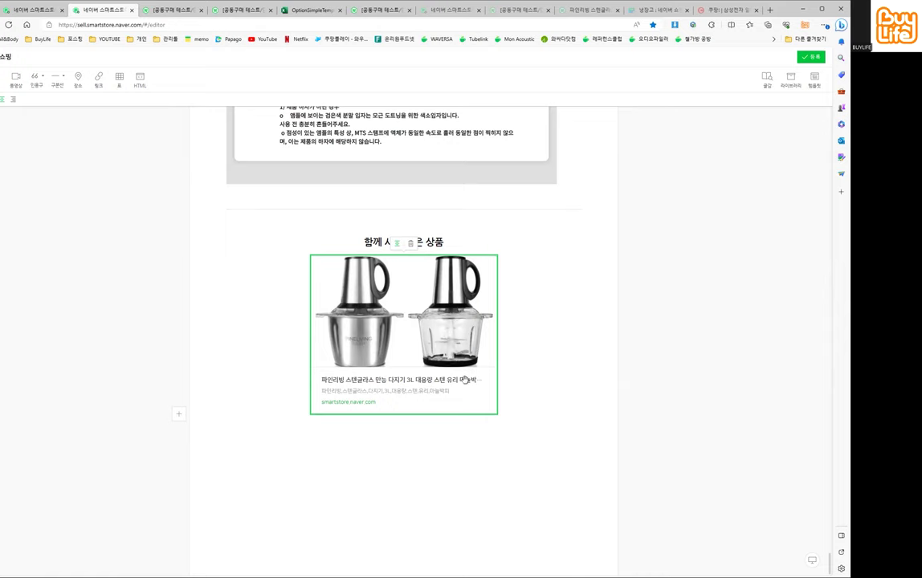
Step: Inspect the link insertion dialog from the empty line below the product card, closing it without adding a link
click(415, 500)
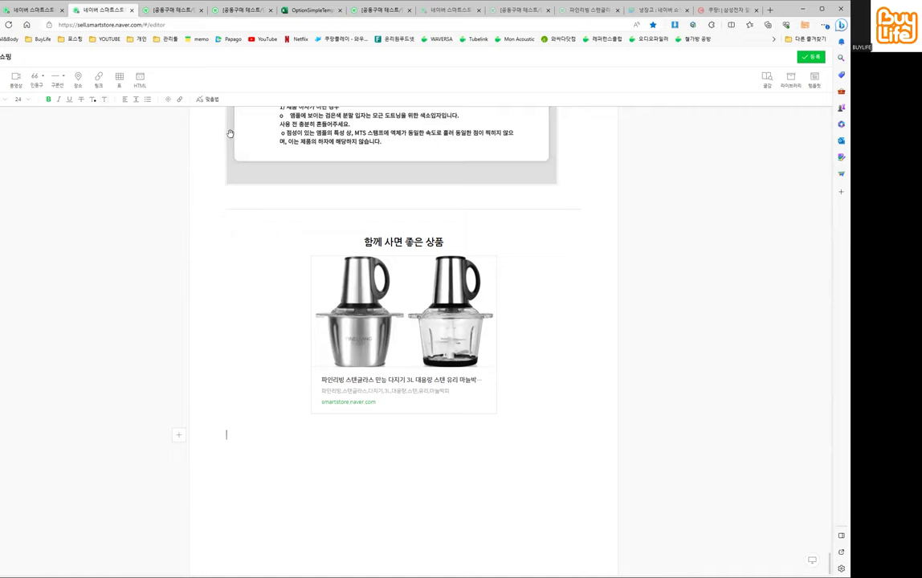
click(101, 78)
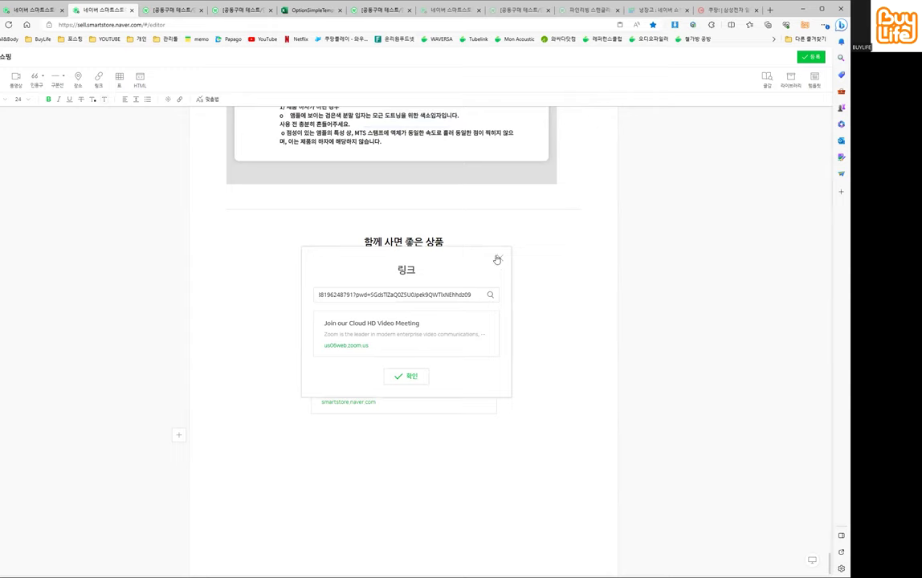
click(497, 260)
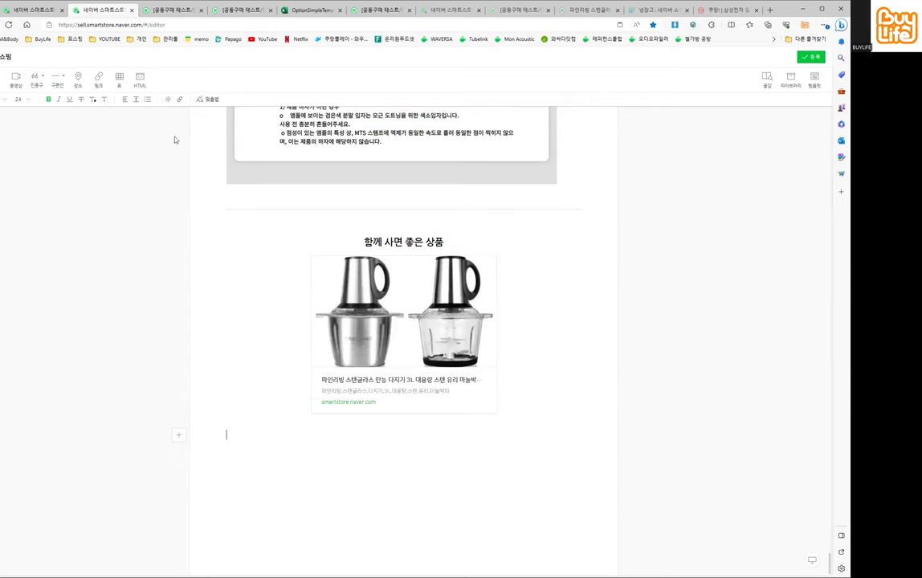
click(100, 77)
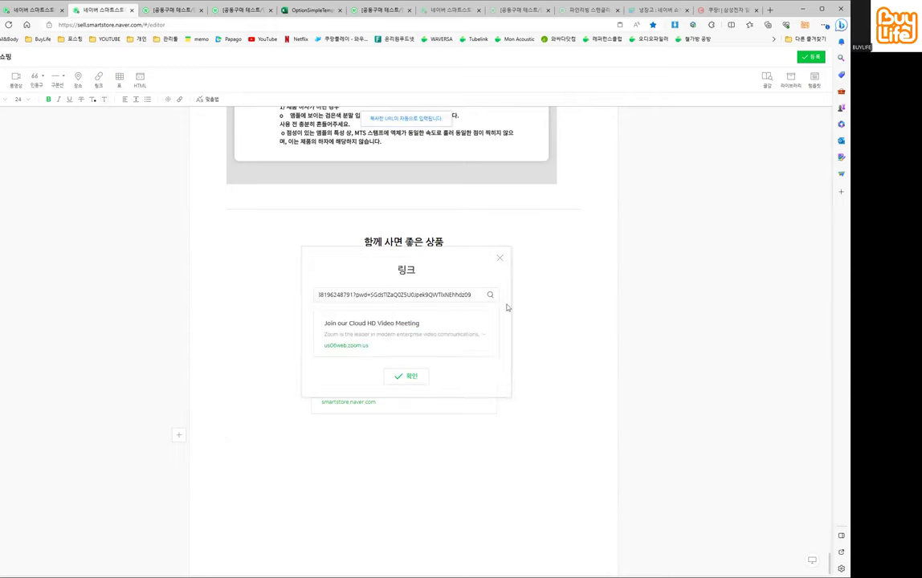
click(500, 258)
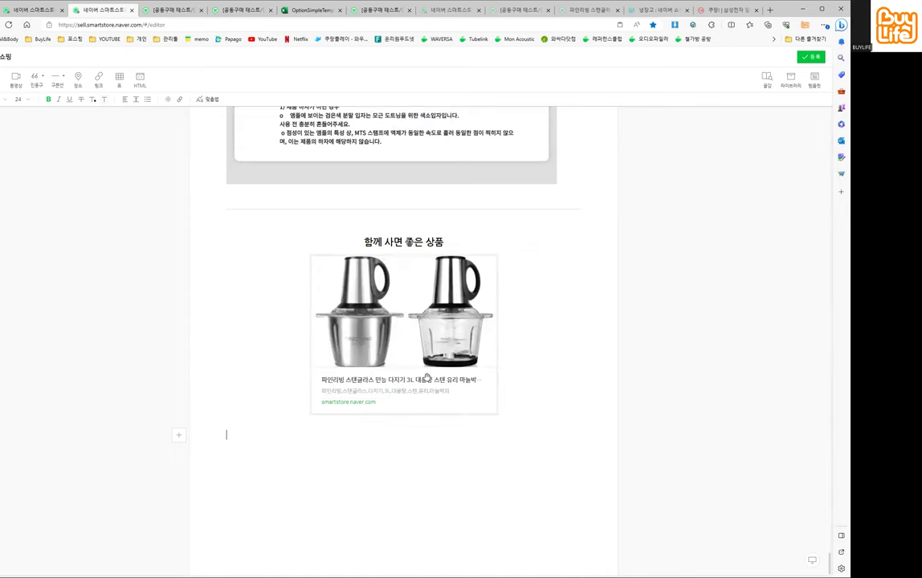
Step: Open the 베이글코리아 플레인 베이글 product from the store's 주간베스트 list and copy its page address
click(163, 9)
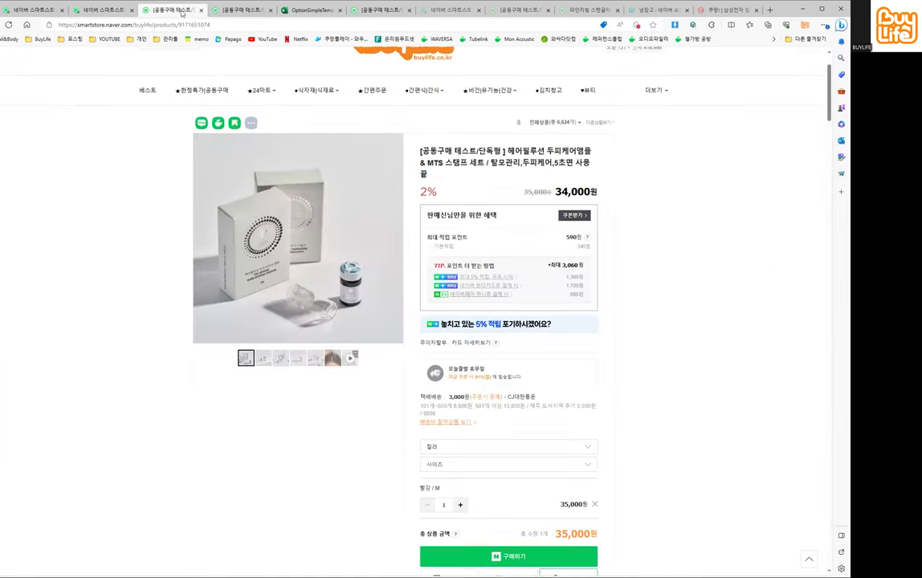
click(400, 56)
scroll(402, 147, down, 3)
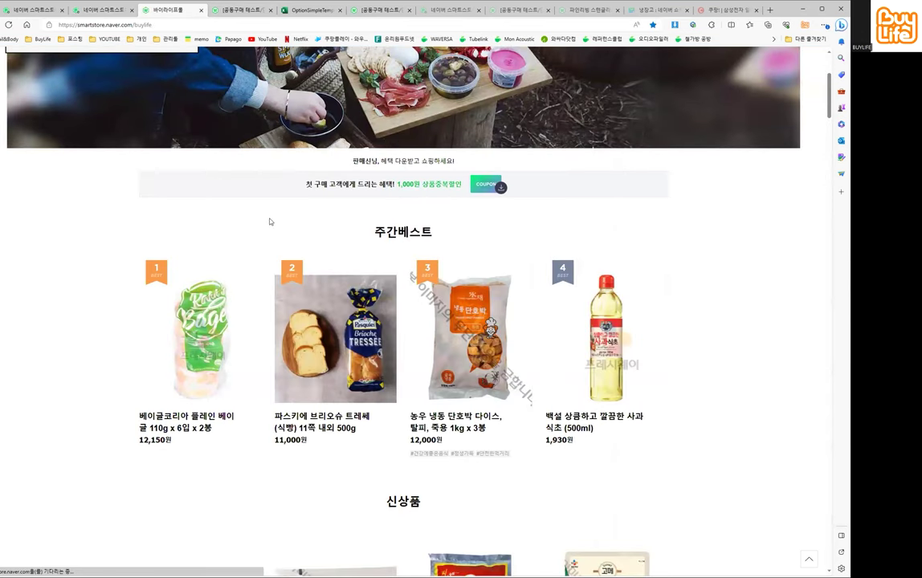
click(249, 281)
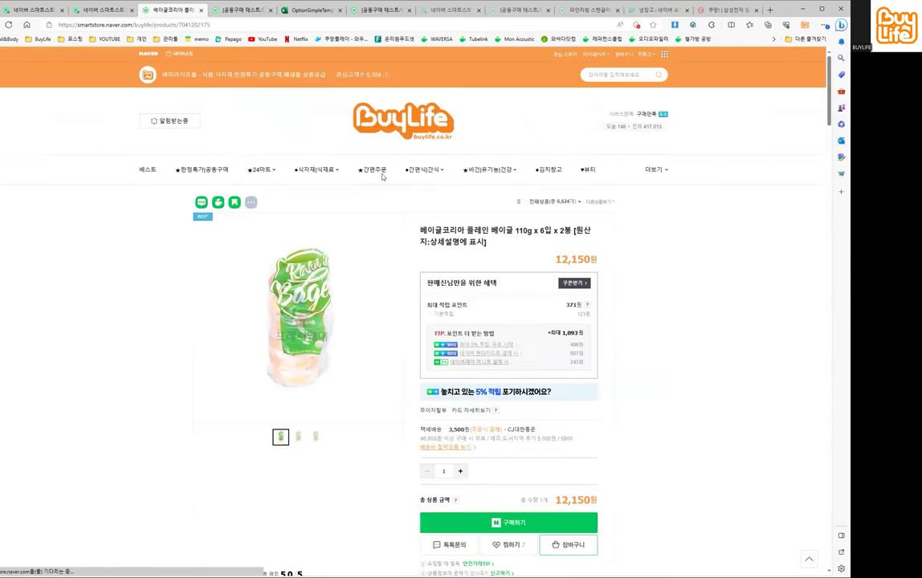
click(239, 23)
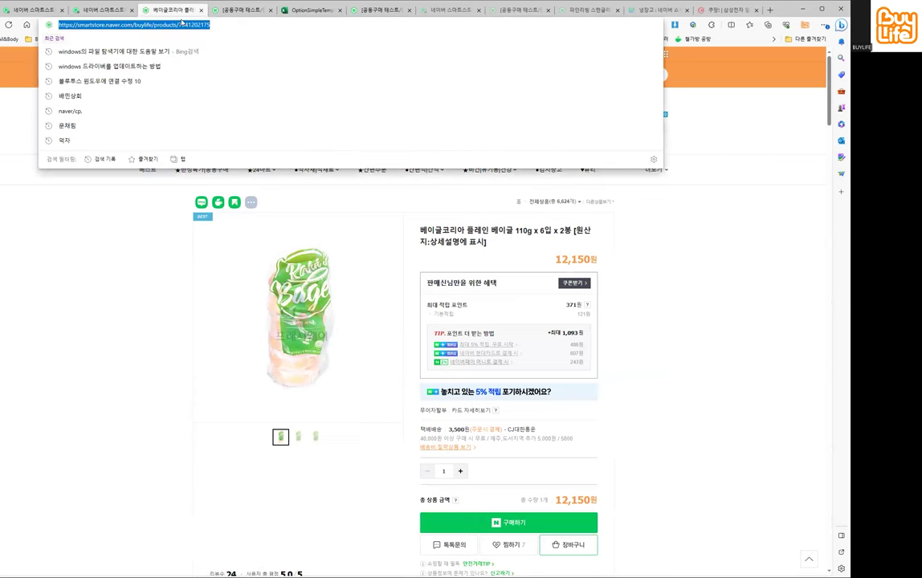
Step: Insert a link card for the copied bagel product address below the food chopper card in the product description
click(32, 9)
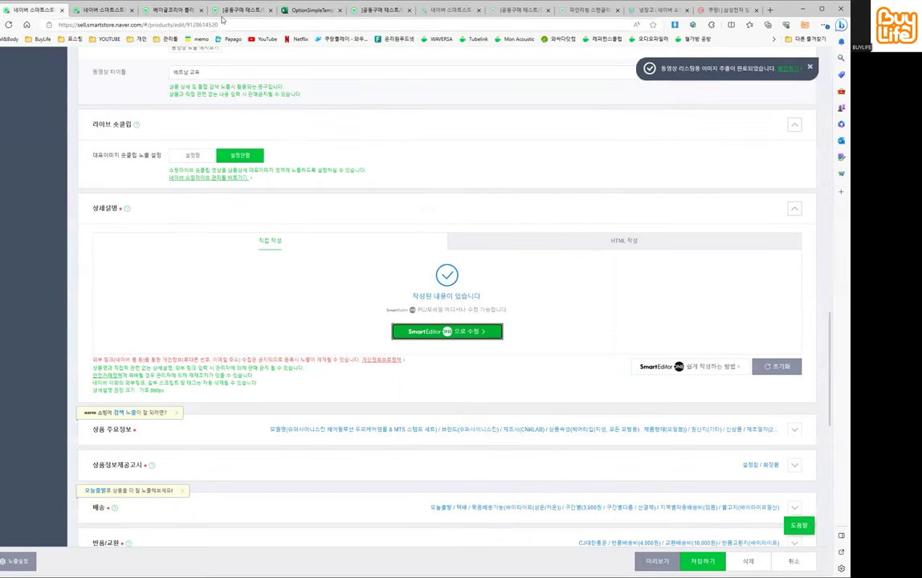
click(102, 9)
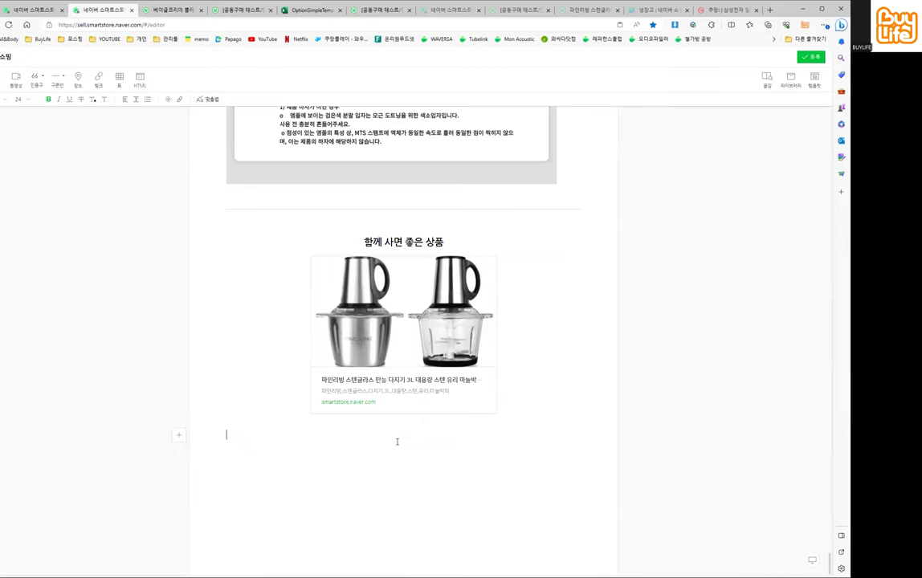
click(98, 77)
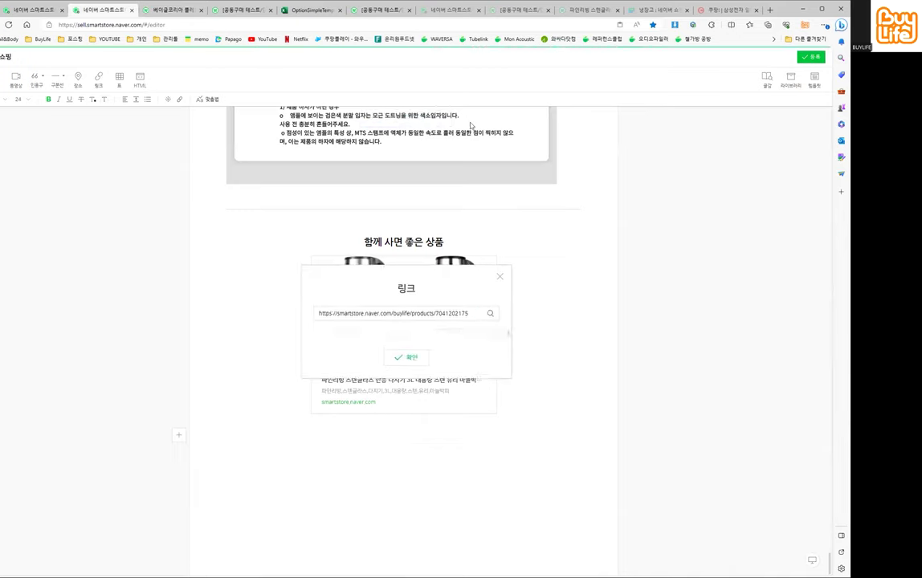
click(438, 246)
click(440, 247)
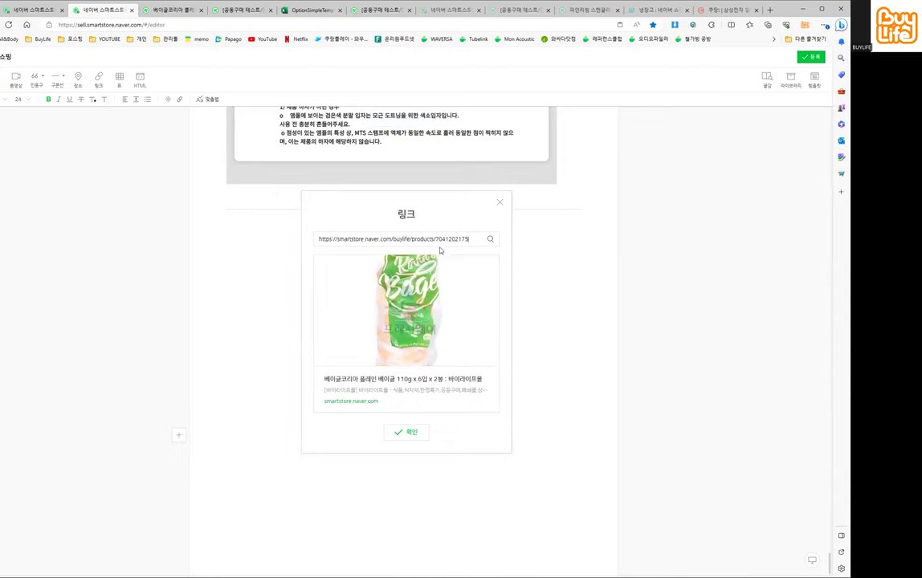
click(492, 240)
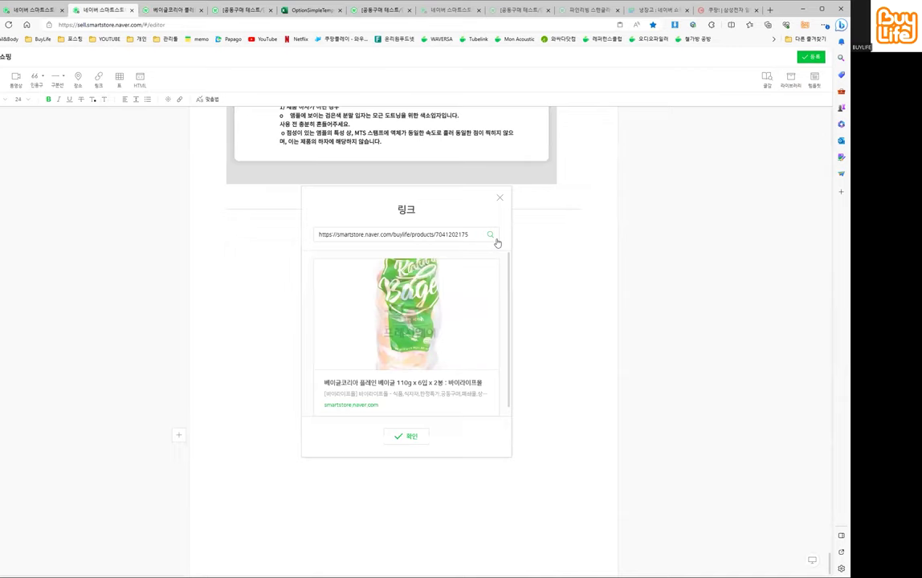
click(417, 444)
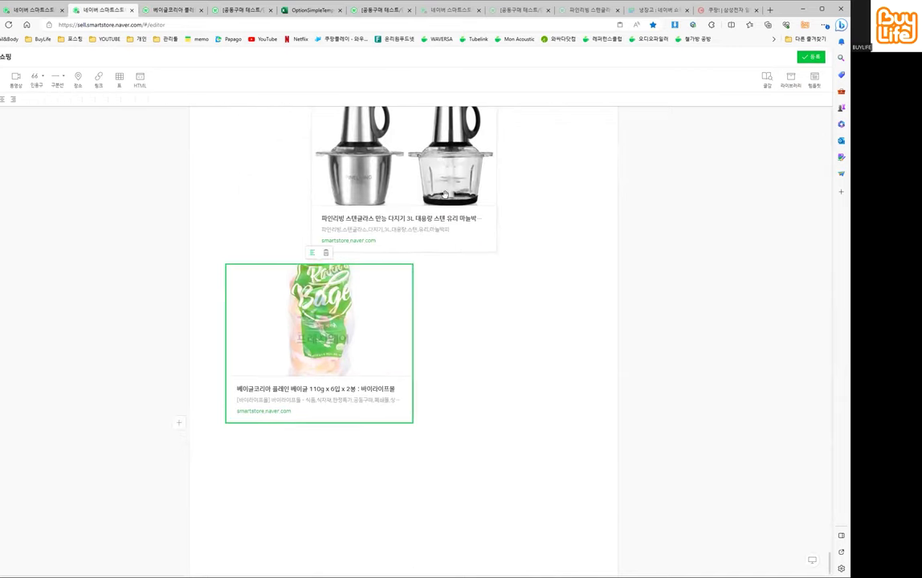
Step: Delete the bagel product link card from the description
scroll(404, 207, up, 5)
scroll(457, 338, down, 3)
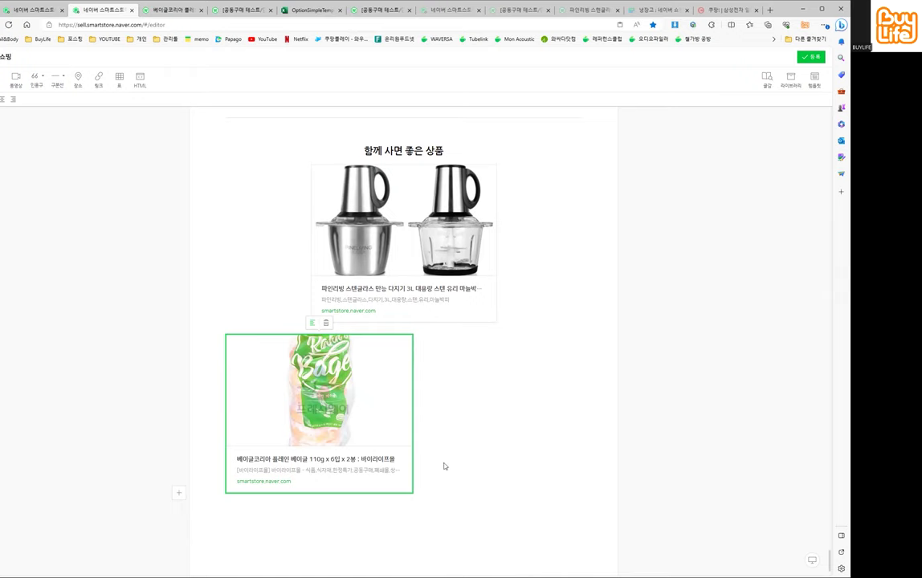
key(Delete)
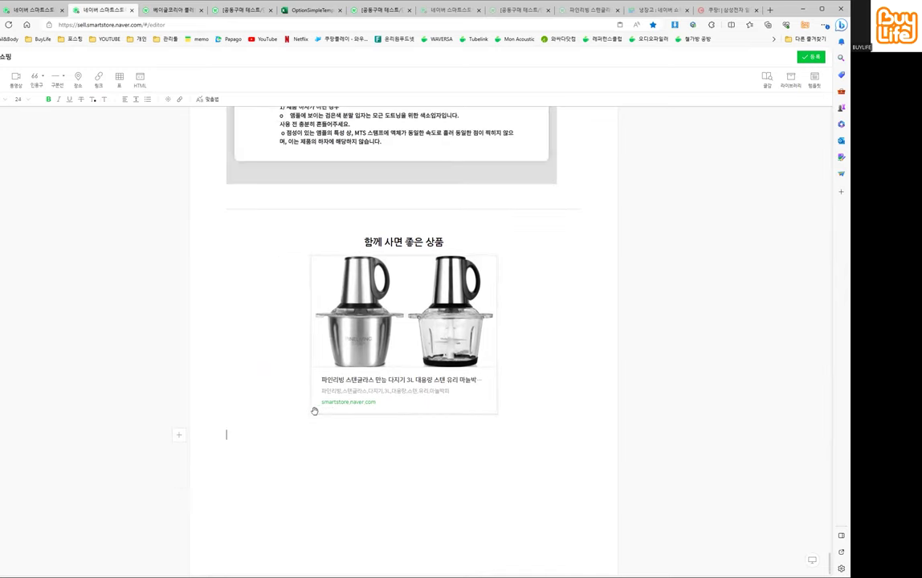
click(96, 78)
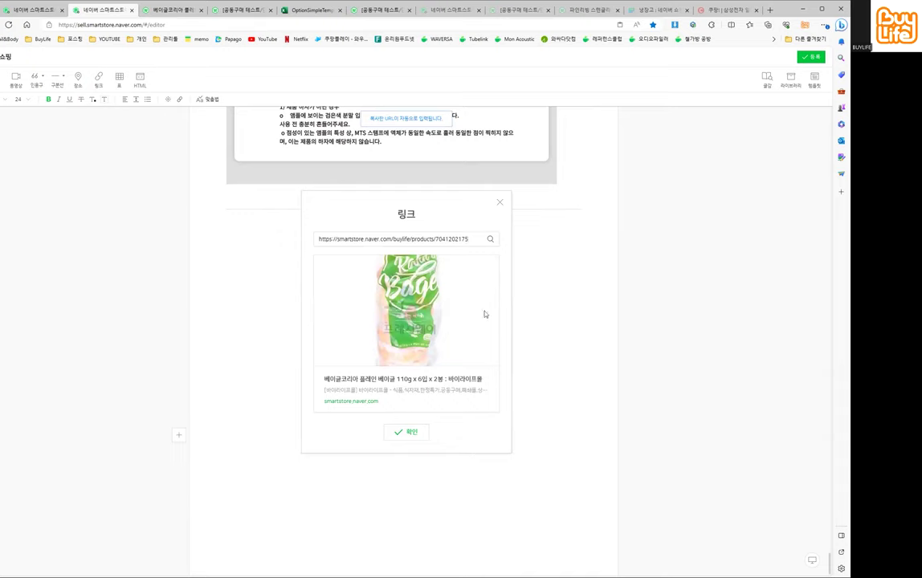
drag(472, 239, 215, 223)
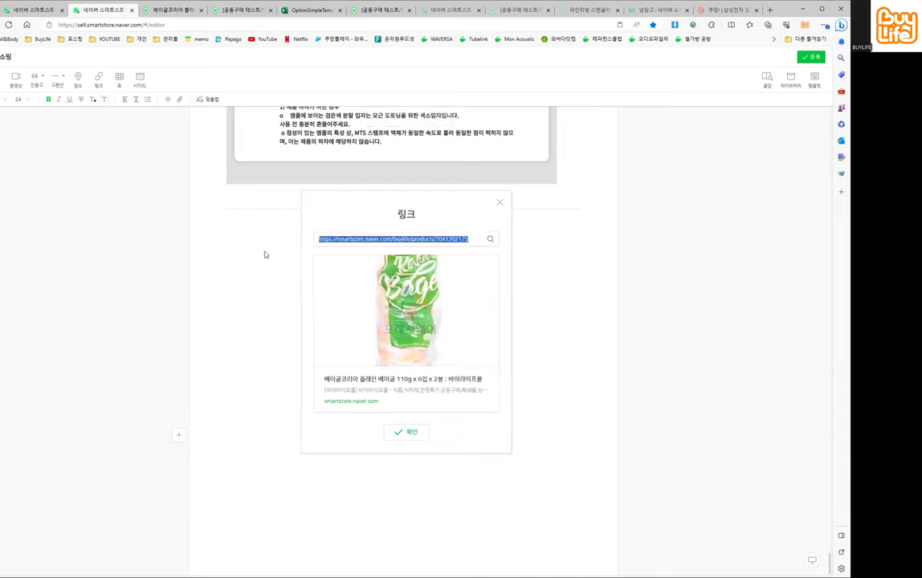
click(499, 202)
Step: Register the edited product description and return to the product edit form
click(817, 58)
click(34, 10)
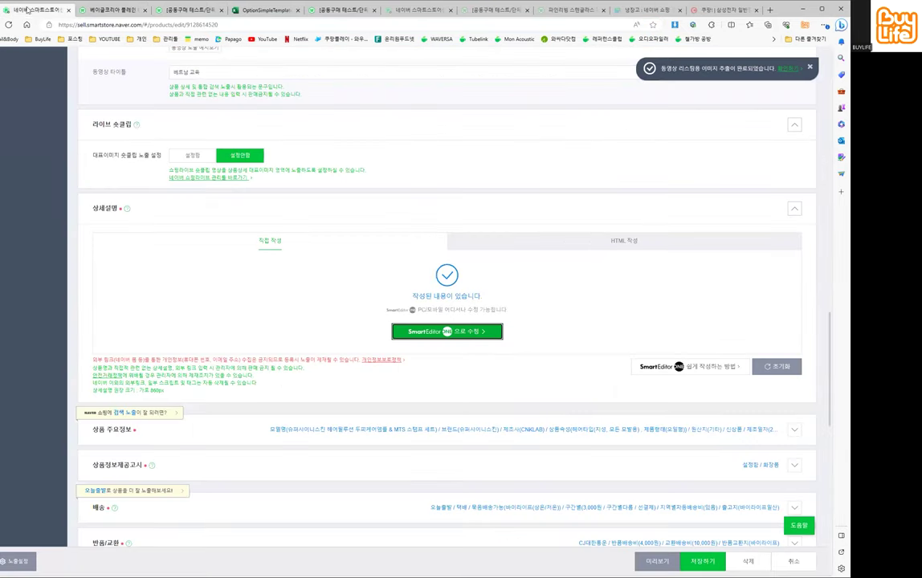
Step: Expand the 상품 주요정보 section of the product form to show the model, brand, manufacturer and attribute fields
scroll(432, 278, down, 2)
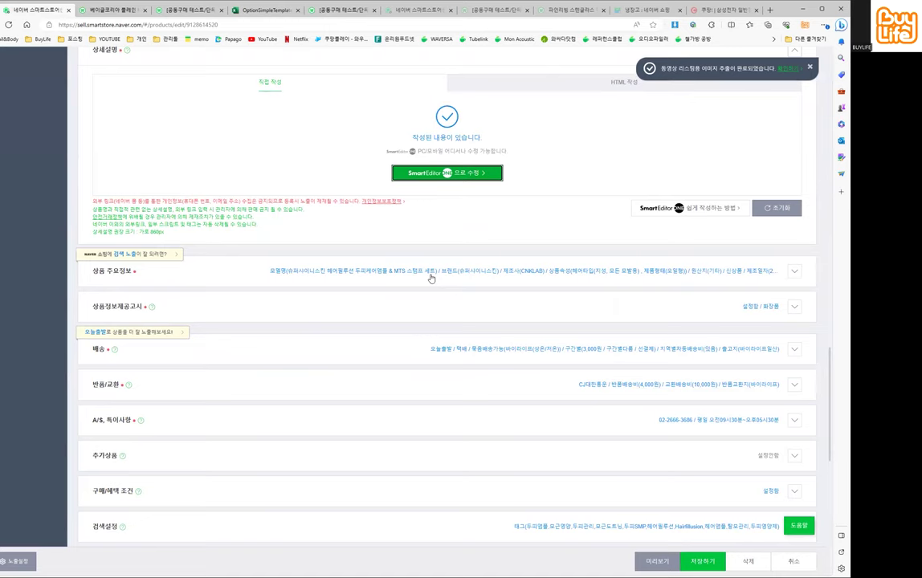
click(795, 271)
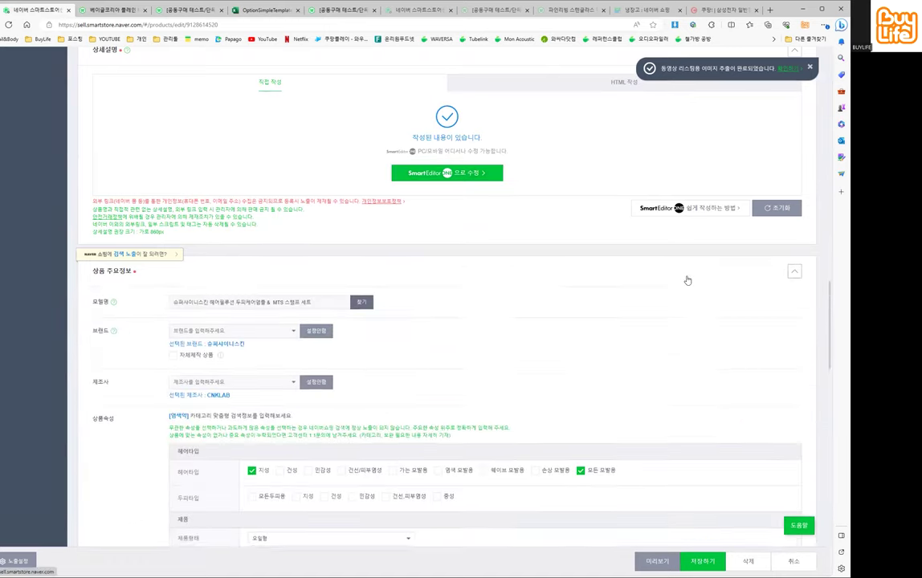
scroll(687, 278, down, 1)
drag(94, 193, 131, 194)
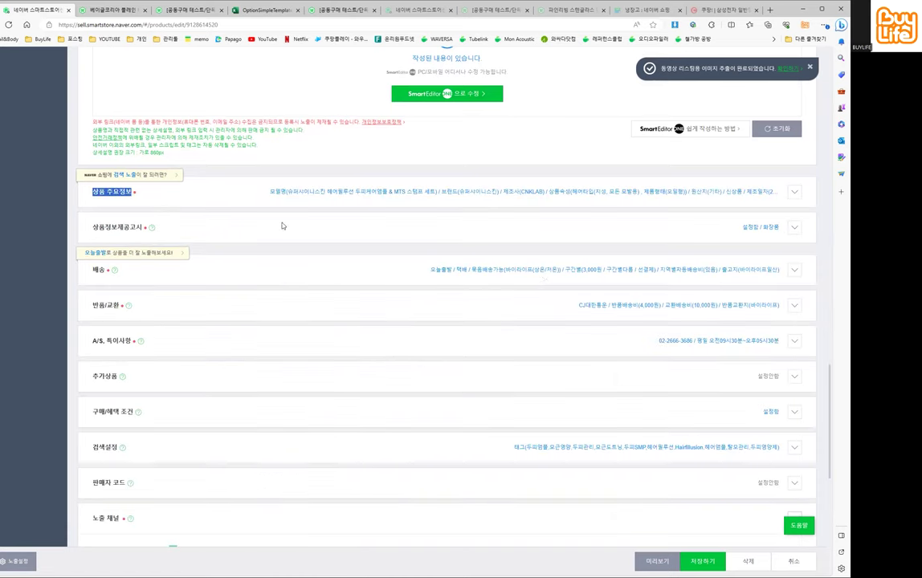
click(770, 205)
scroll(498, 245, down, 1)
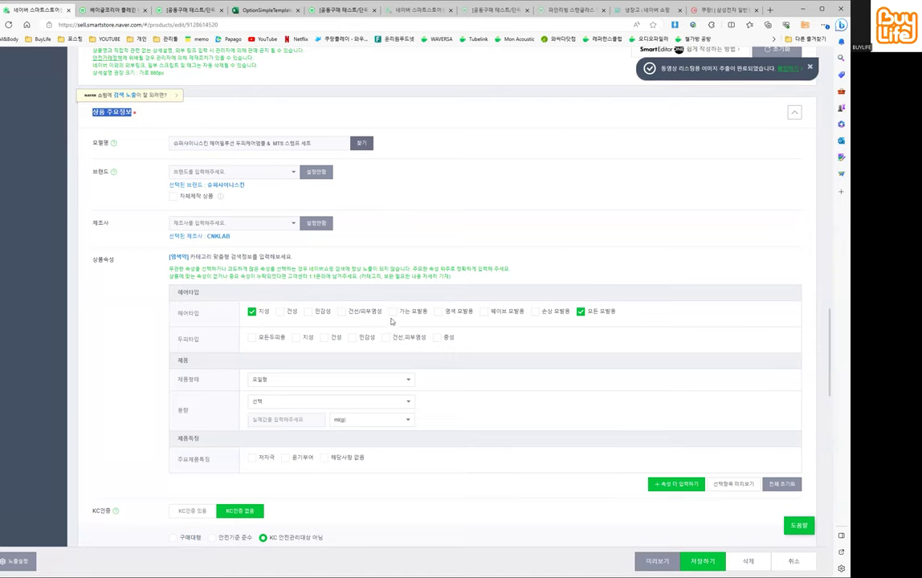
Step: Search Naver for 냉장고 in place of the bagel product page and open the shopping results
click(125, 11)
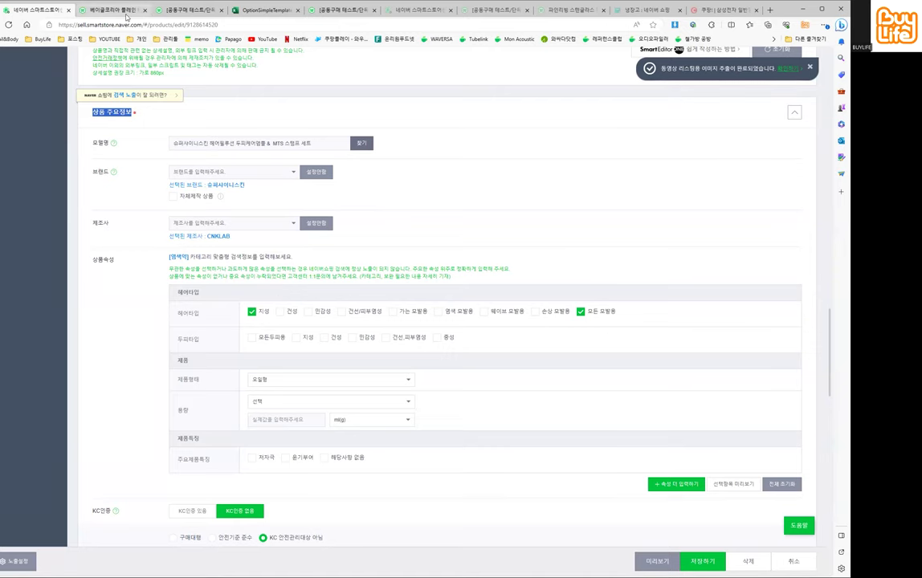
click(27, 25)
click(322, 91)
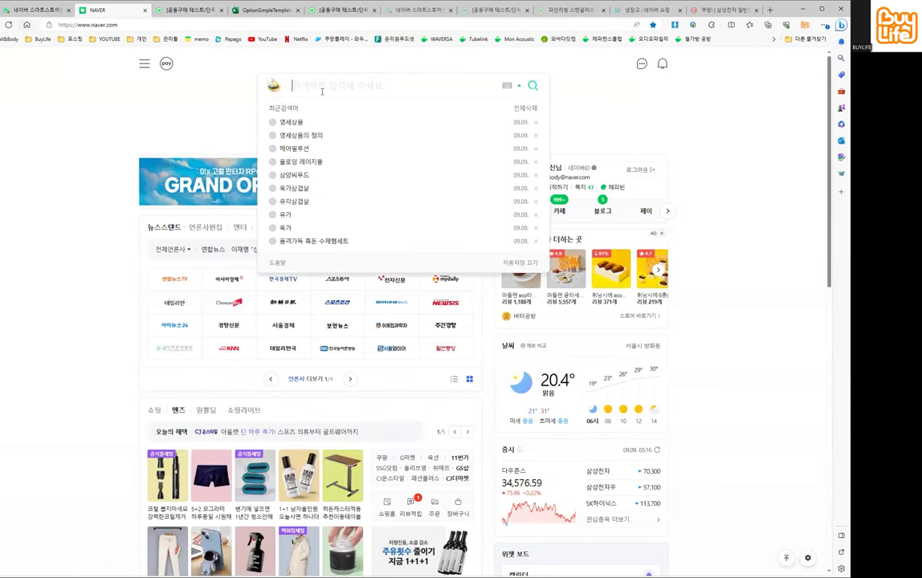
text(sod)
key(BackSpace)
key(BackSpace)
key(BackSpace)
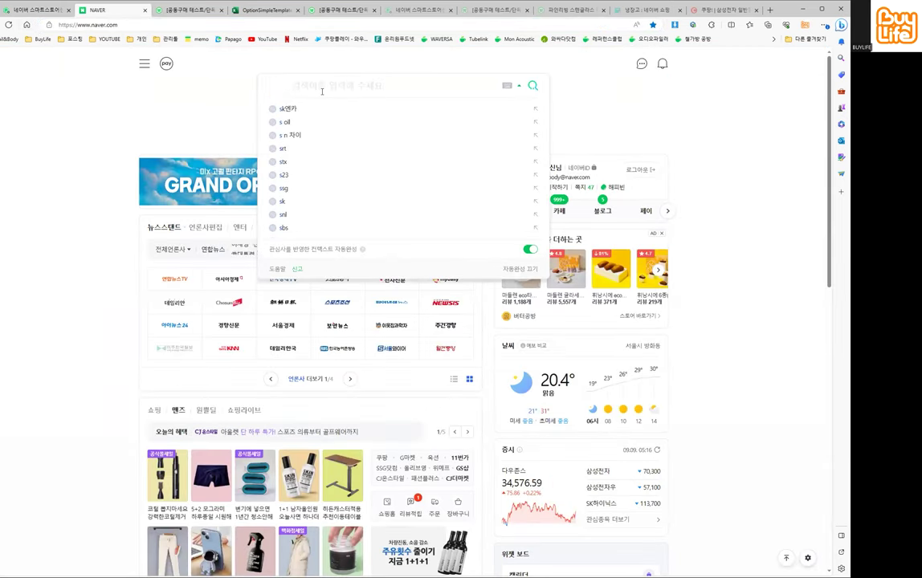
text(냉자)
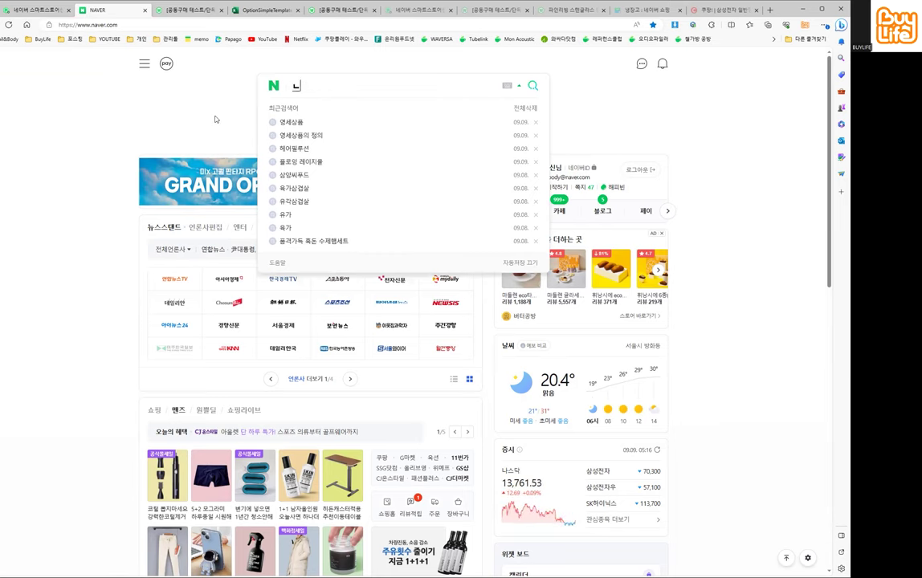
text(ㅇ고)
key(Return)
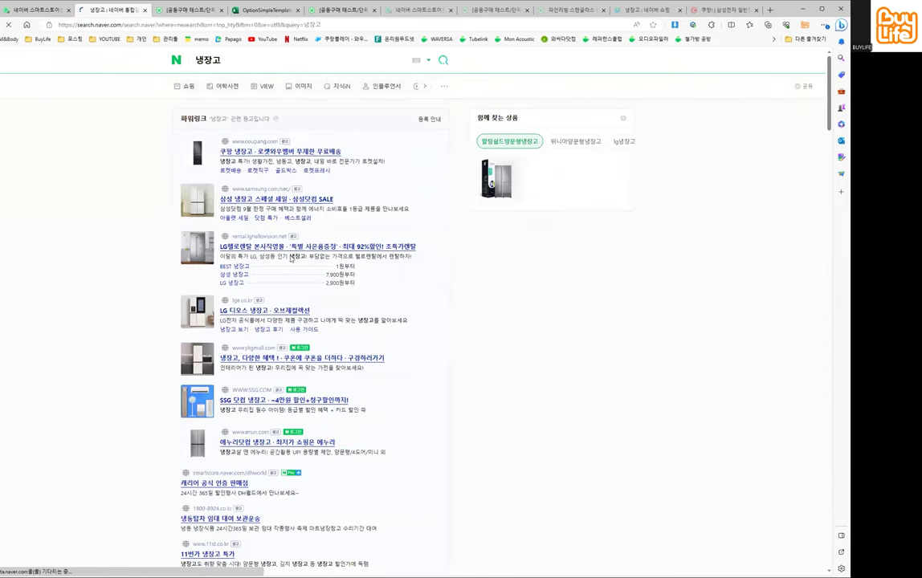
click(186, 86)
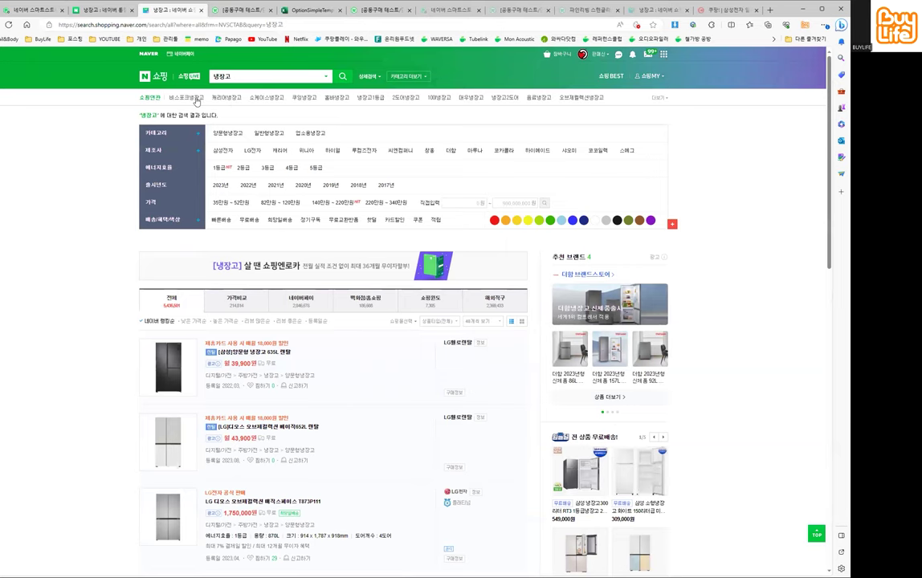
Step: Expand the category filter, narrow the refrigerator results to 업소용냉장고 and look through the listed products
click(200, 138)
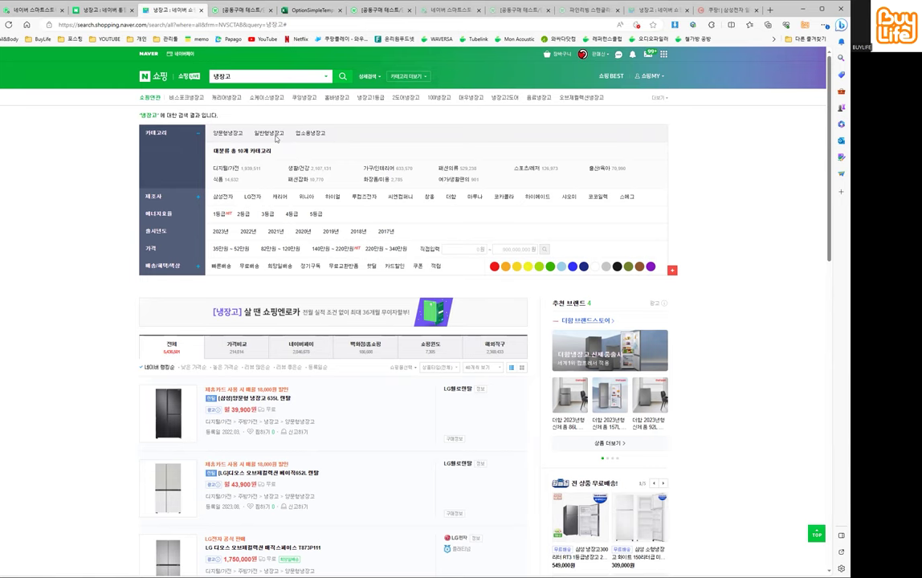
click(272, 133)
click(306, 135)
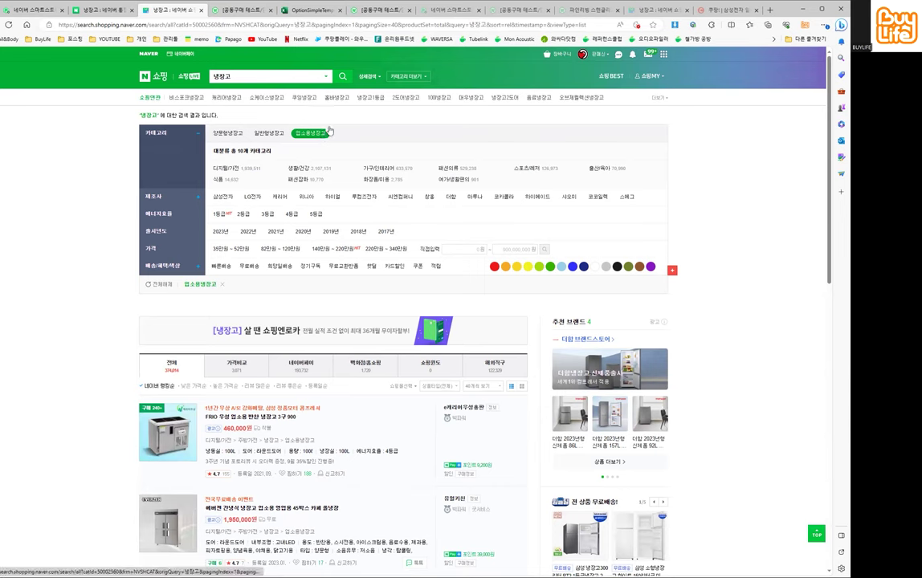
click(310, 133)
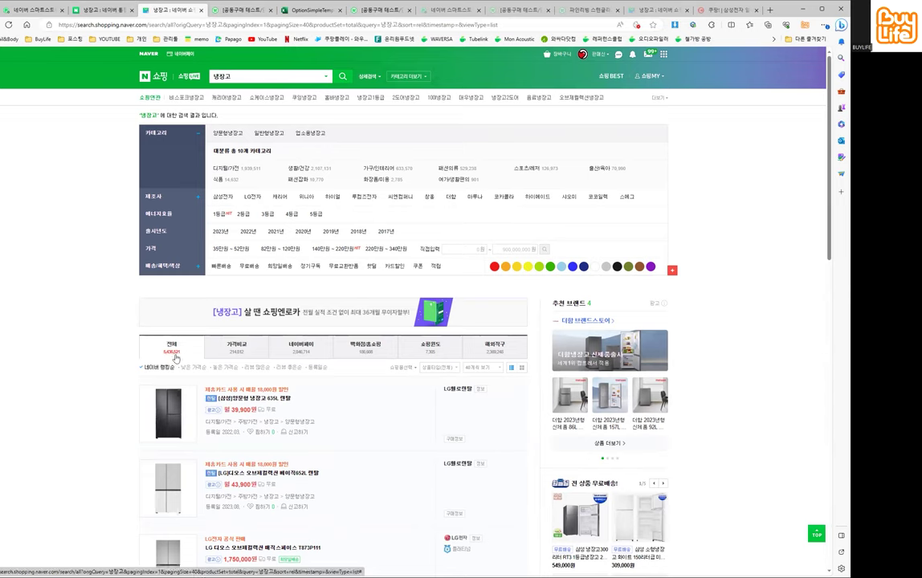
click(309, 133)
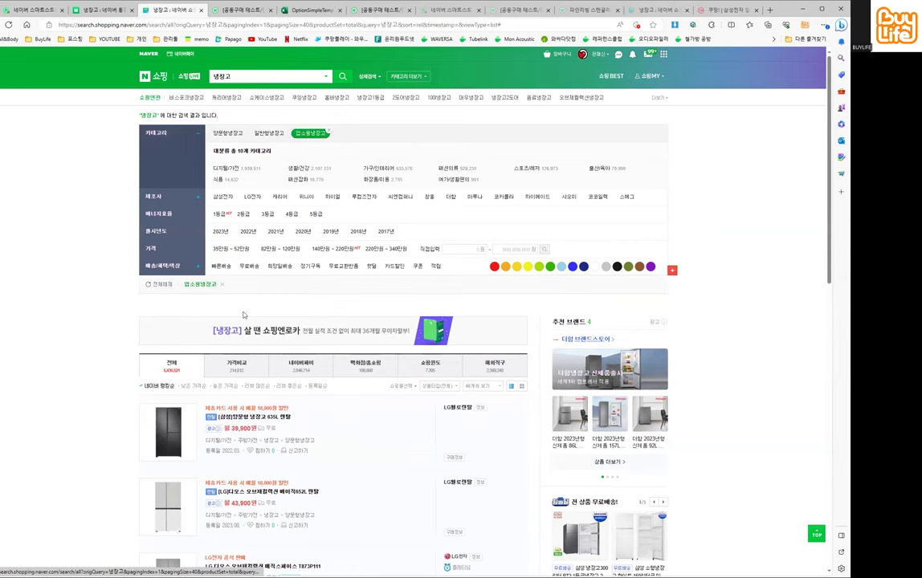
scroll(243, 261, down, 3)
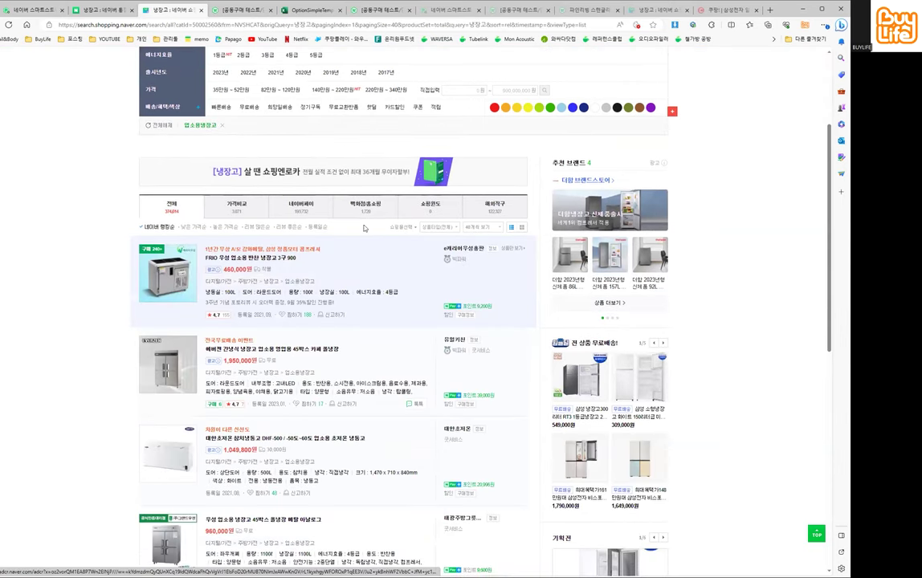
scroll(319, 210, down, 1)
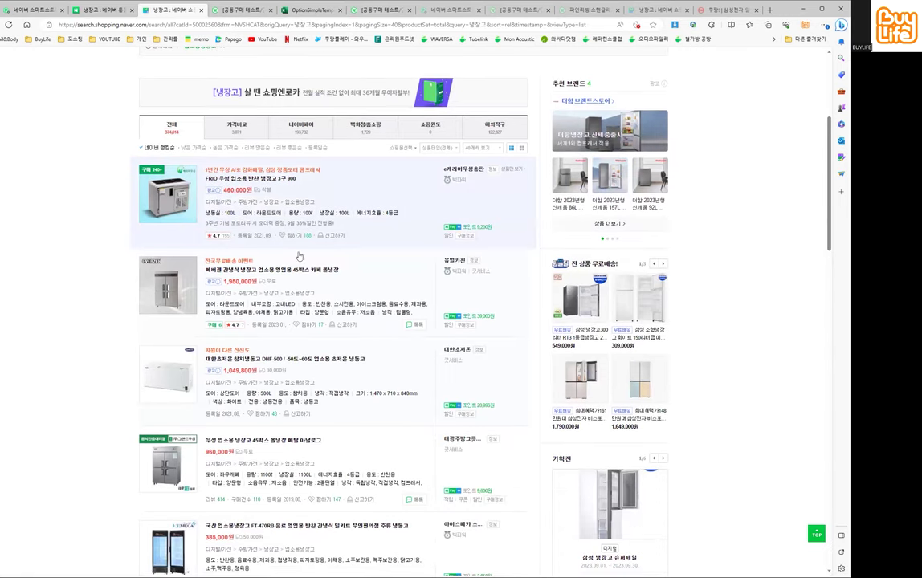
scroll(362, 449, up, 3)
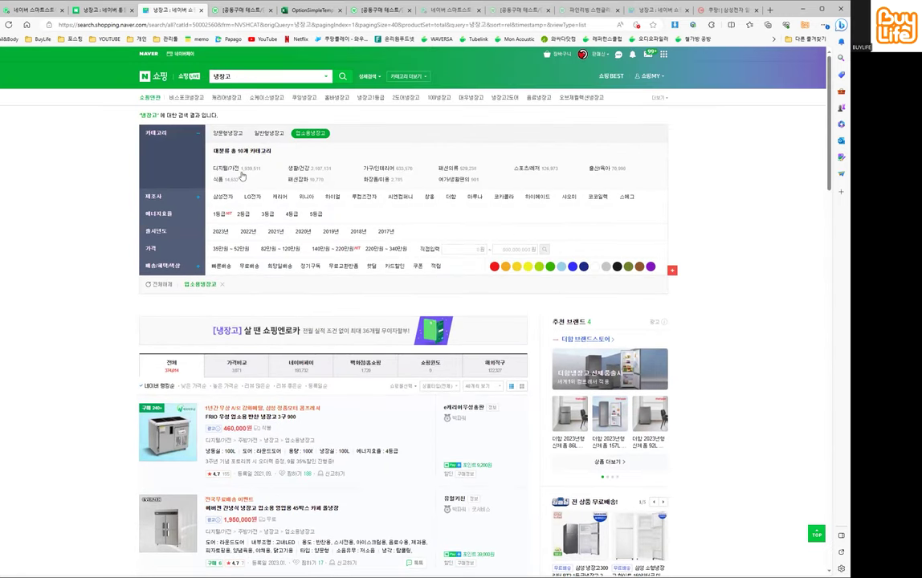
Step: Expand the full manufacturer filter list and limit the commercial refrigerator results to 삼성전자
click(198, 200)
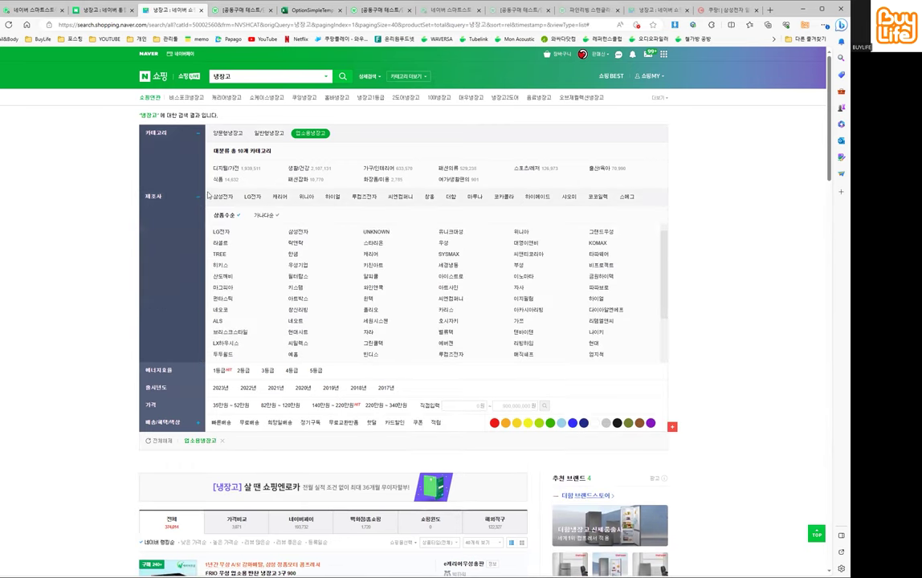
click(299, 232)
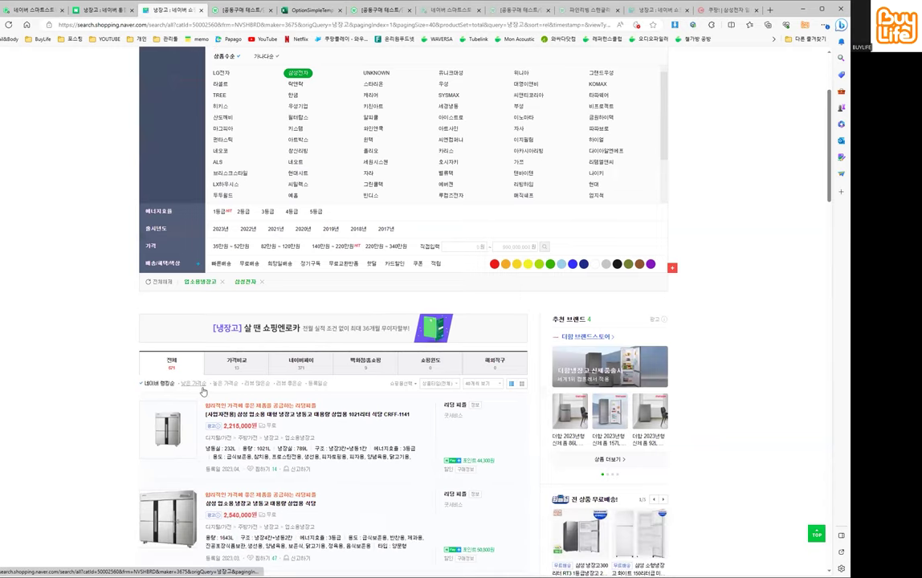
scroll(204, 392, up, 1)
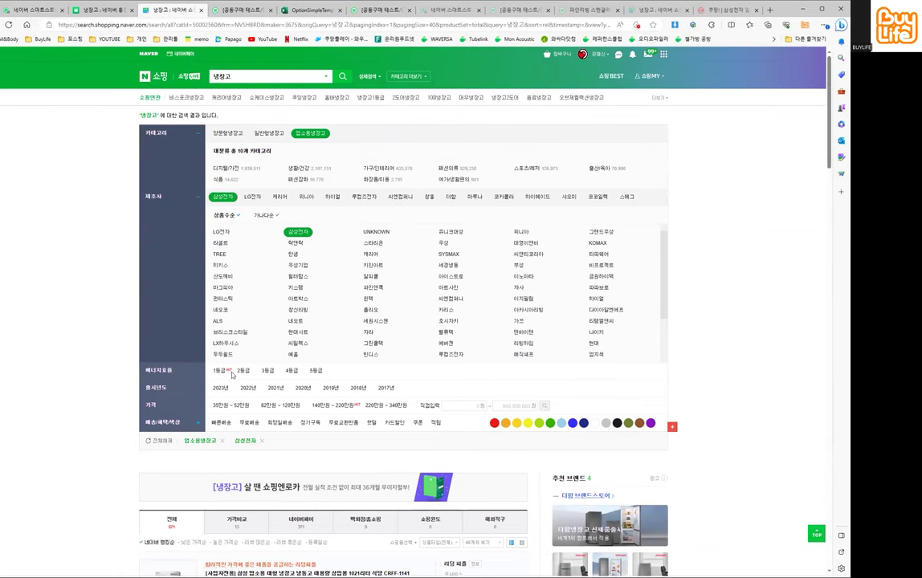
Step: Try the 1등급 energy-efficiency filter on the 삼성전자 commercial refrigerator results and replace it with 3등급
click(224, 371)
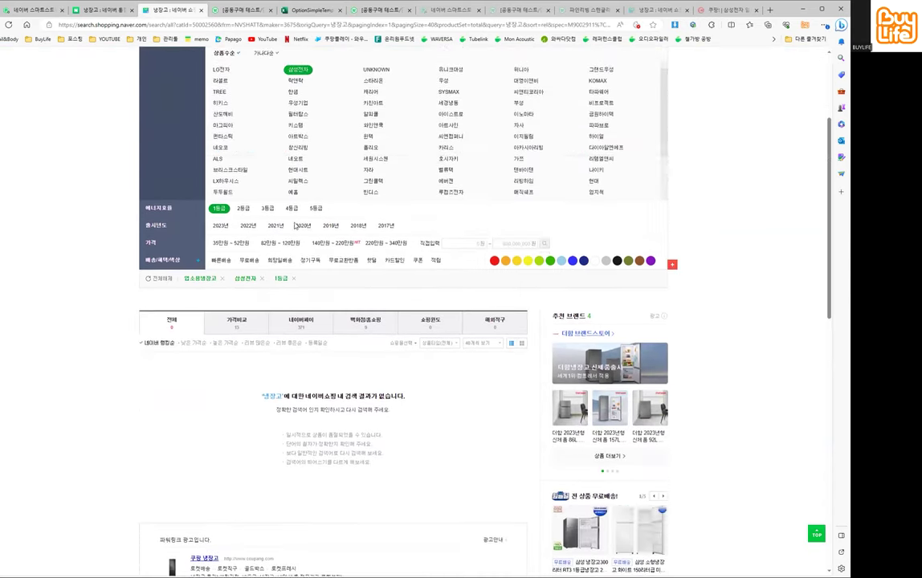
click(269, 211)
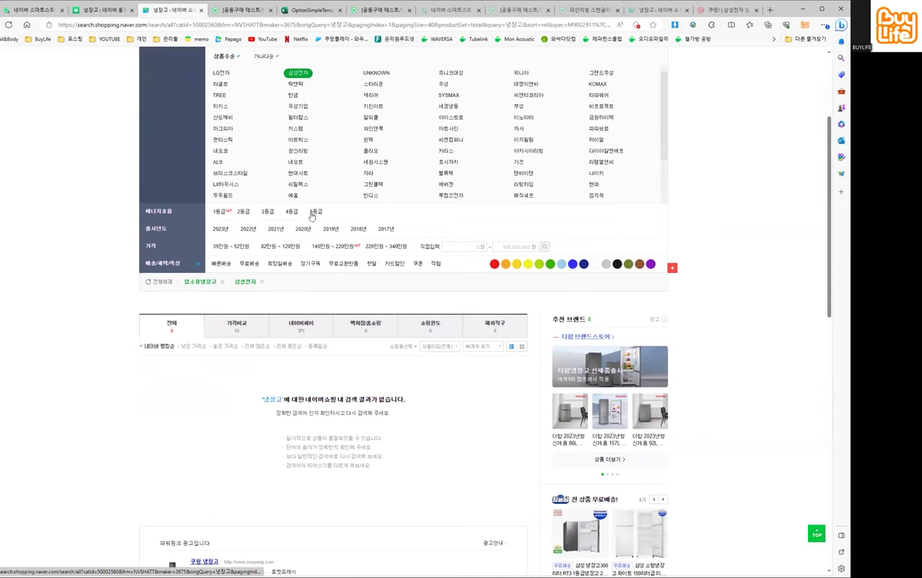
click(268, 211)
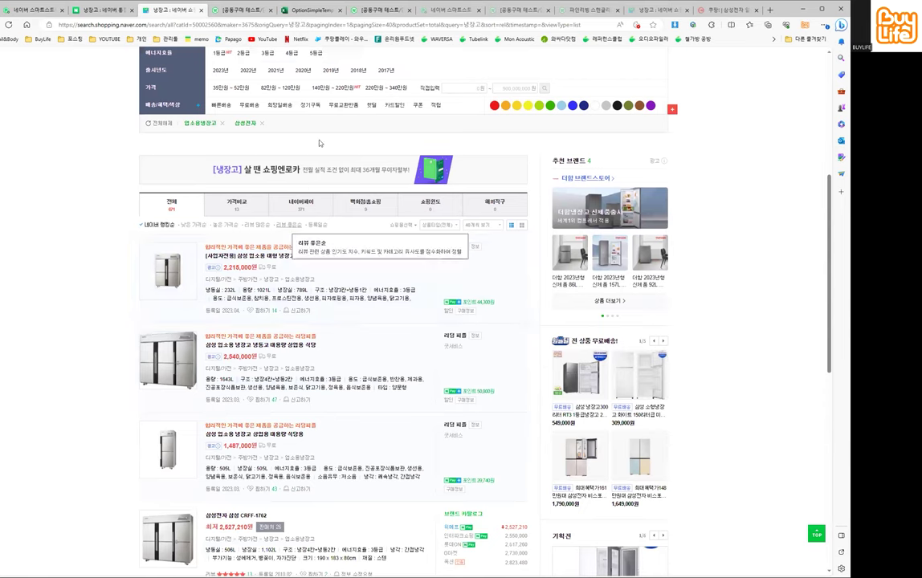
scroll(319, 143, up, 3)
click(267, 292)
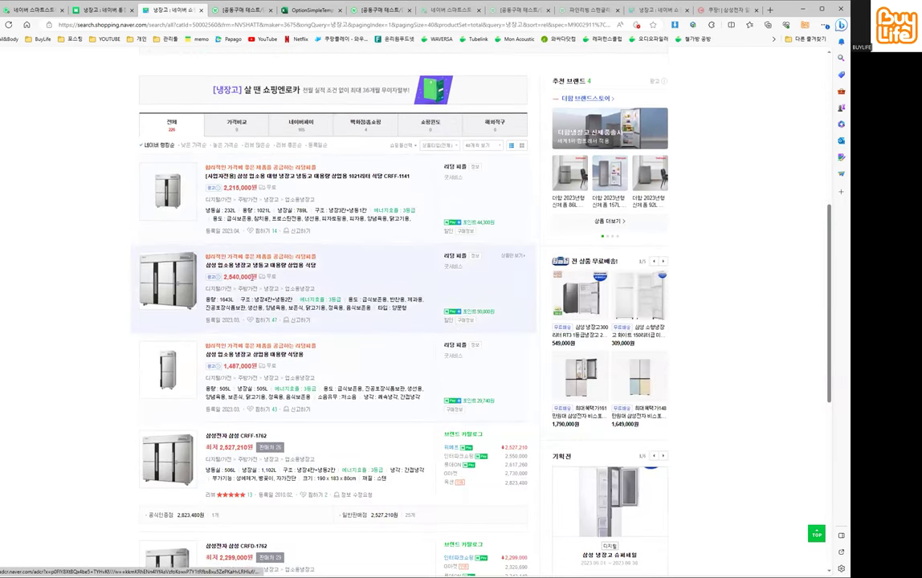
Step: Try the 5등급 and 4등급 energy-efficiency filters in turn and return to 3등급
scroll(313, 212, up, 3)
click(315, 212)
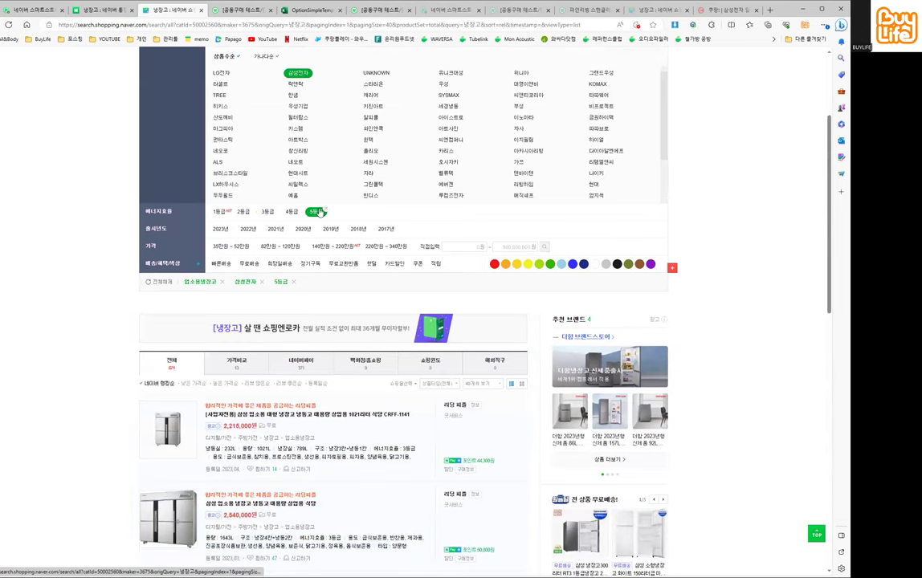
click(313, 213)
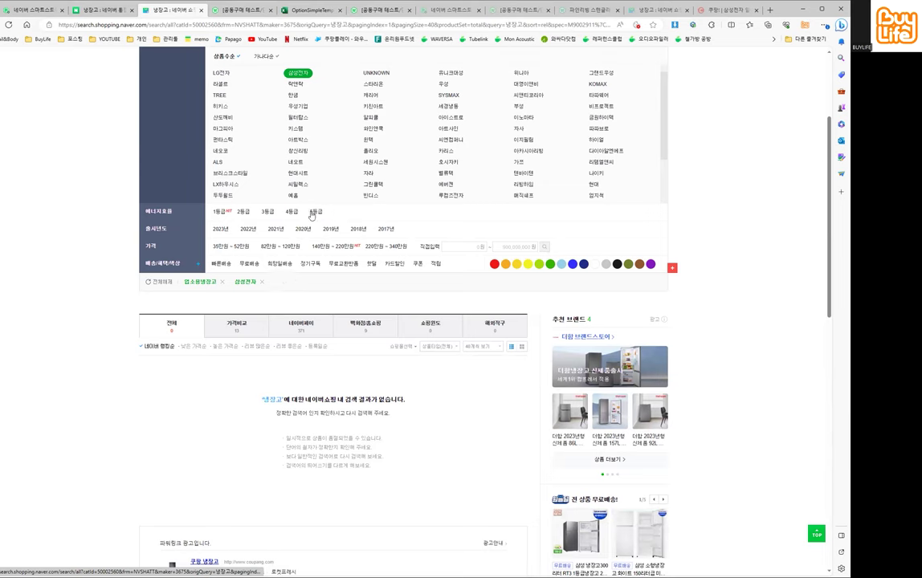
click(293, 212)
click(294, 212)
click(268, 212)
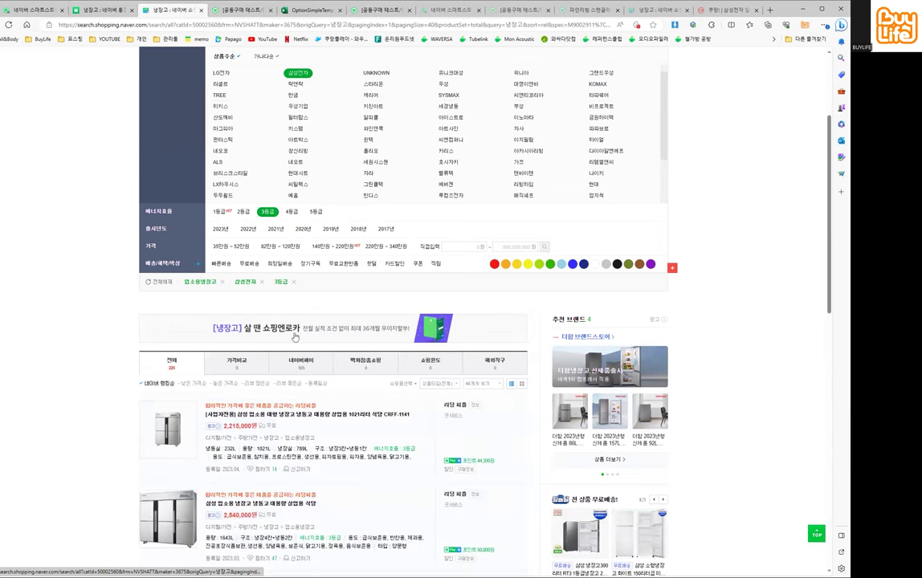
Step: Try the release-year filters on the refrigerator results one after another, from 2023년 back to 2017년
click(220, 229)
click(249, 232)
click(220, 229)
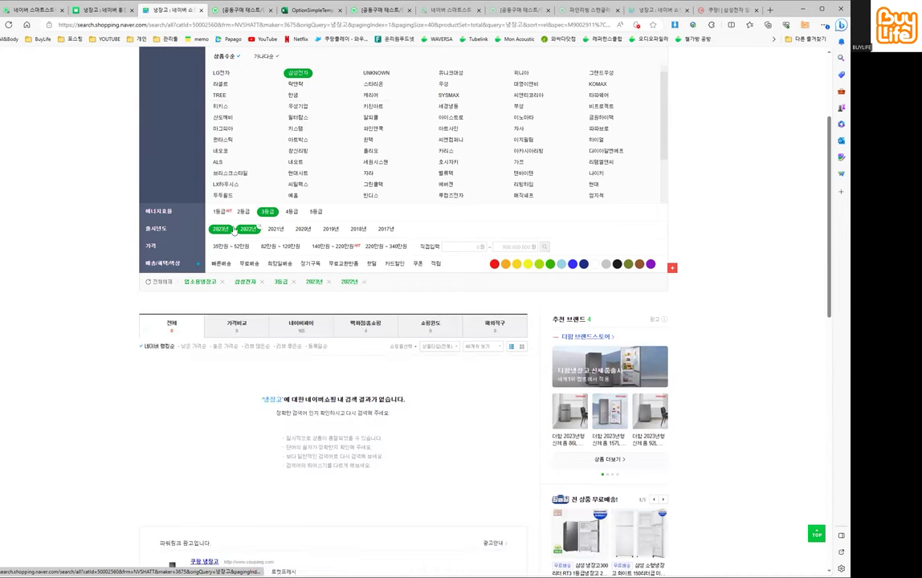
click(273, 230)
click(248, 230)
click(303, 230)
click(275, 229)
click(330, 230)
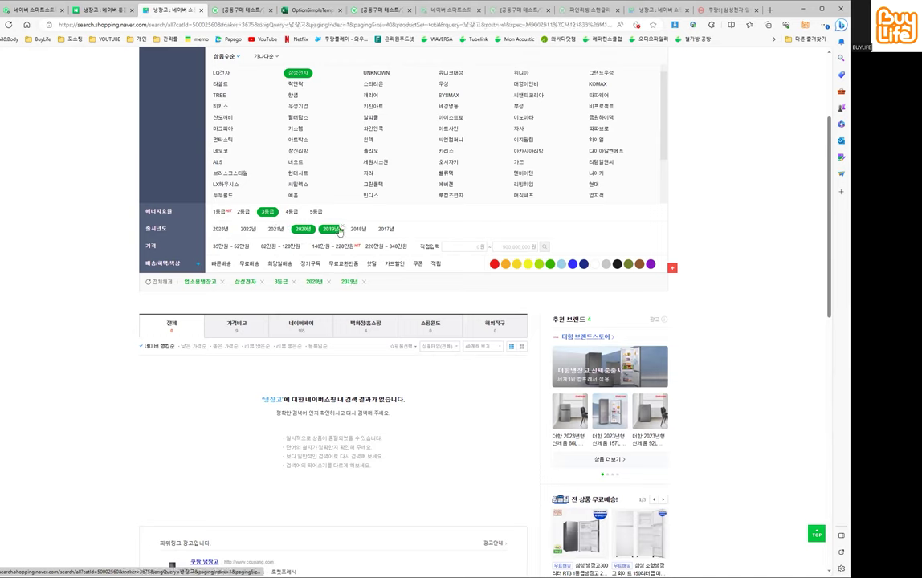
click(358, 230)
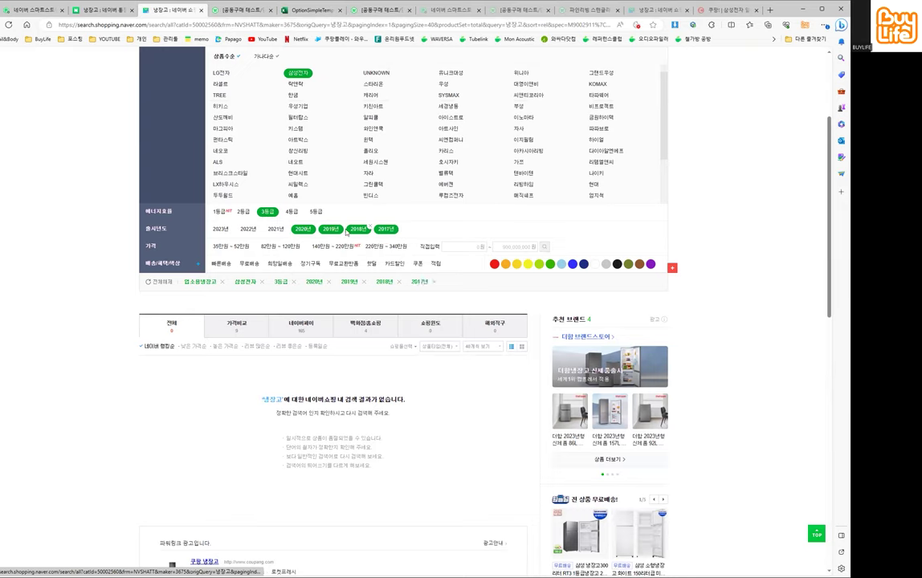
Step: Clear the 2020년, 2019년, 2018년 and 2017년 release-year filters from the refrigerator results
click(303, 229)
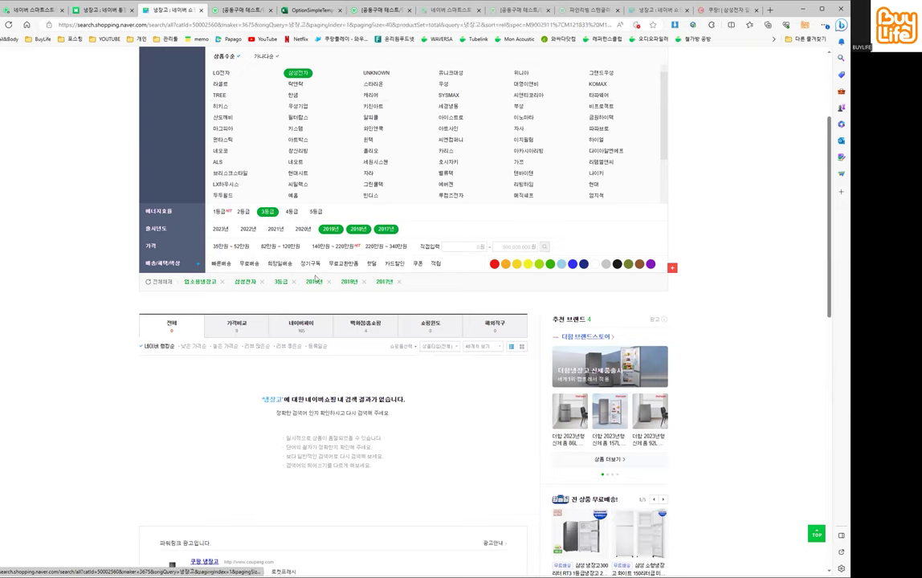
click(330, 229)
click(358, 229)
click(387, 229)
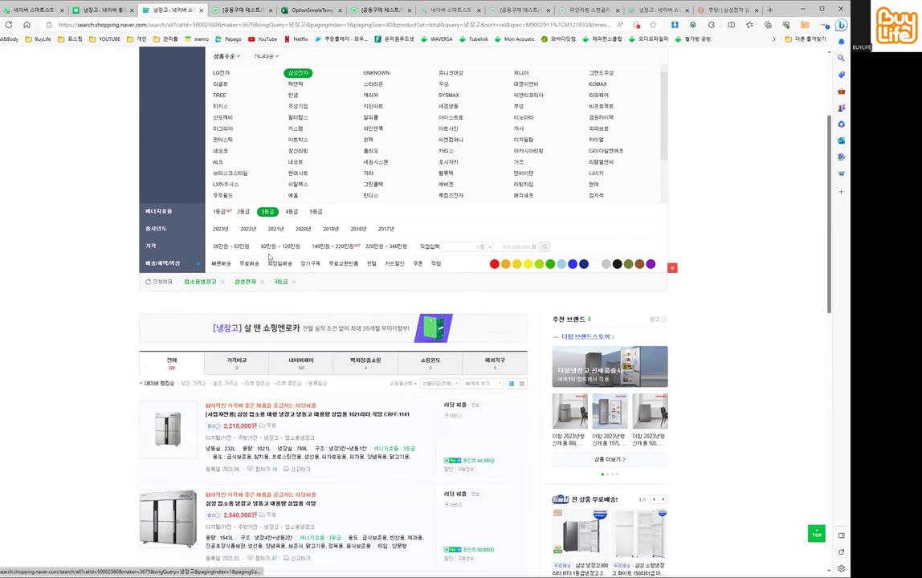
Step: Add LG전자, UNKNOWN and 유니크대성 to the manufacturer filter and review the selected filters
click(222, 75)
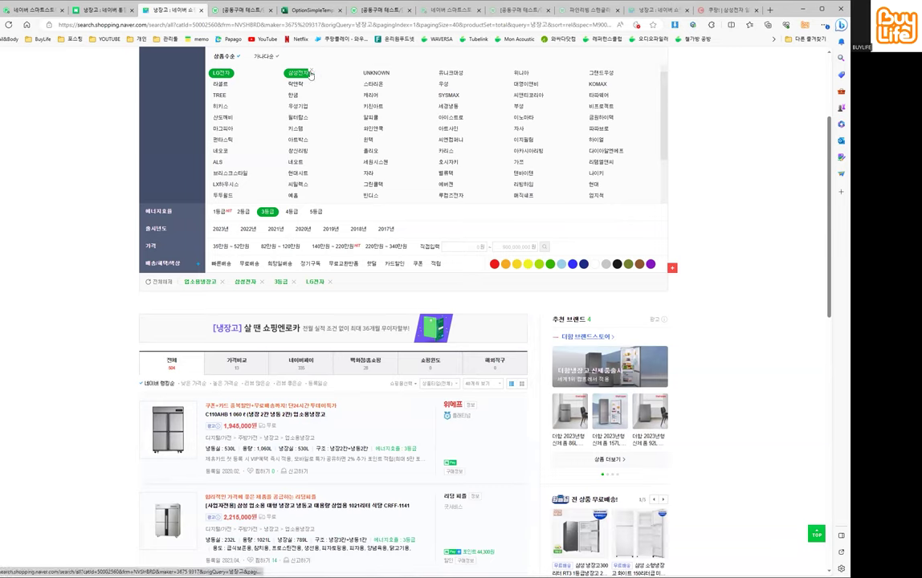
click(375, 73)
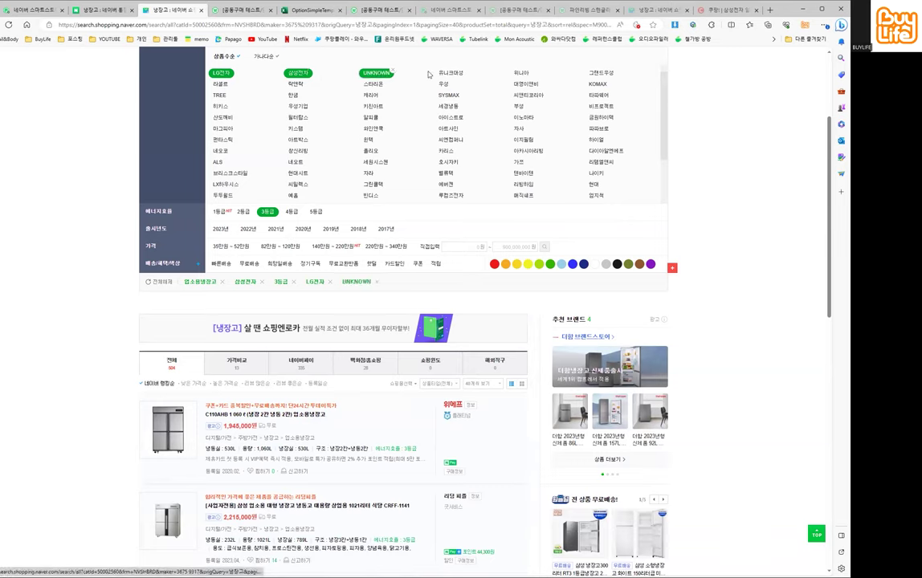
click(450, 73)
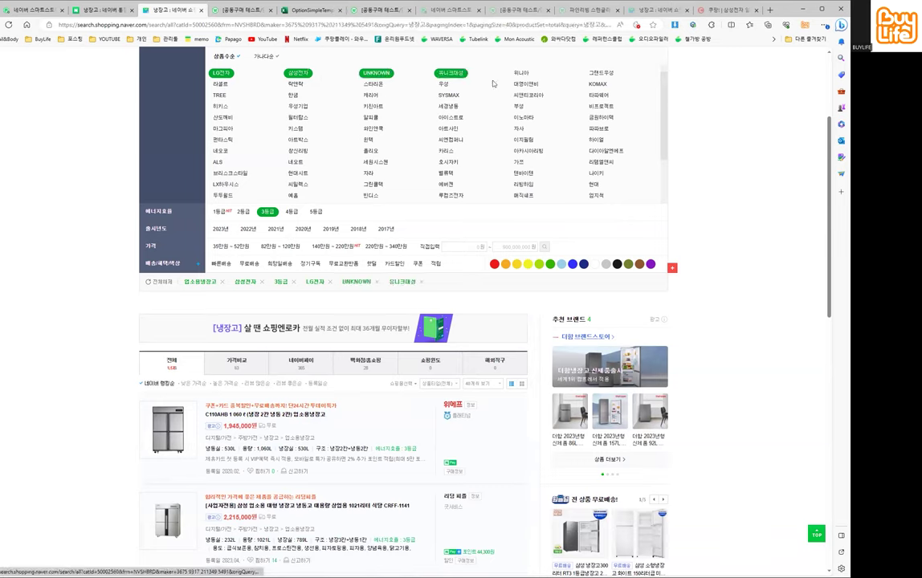
scroll(362, 113, up, 2)
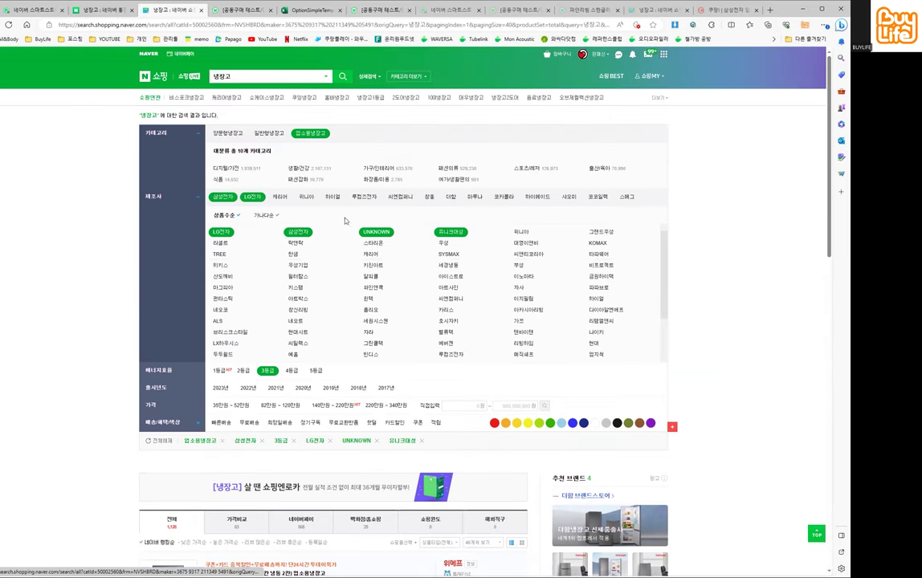
Step: Return to the Smart Store product form and look through the 제품형태 options under 상품속성 without changing the choice
click(43, 10)
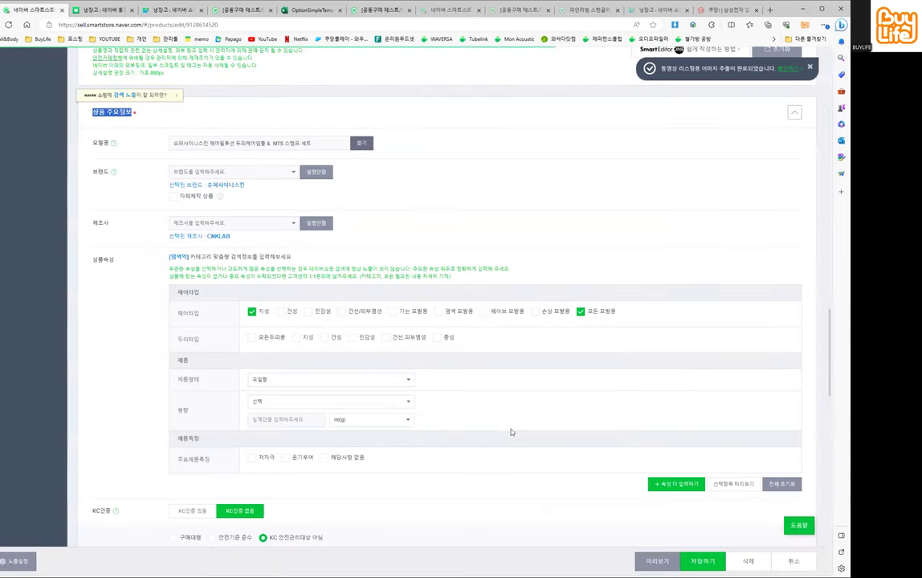
scroll(379, 338, down, 2)
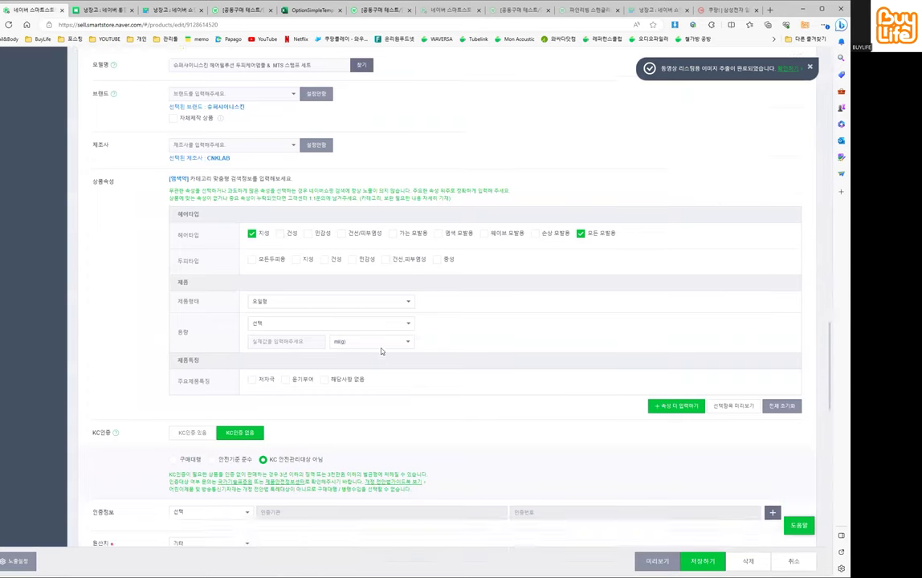
click(398, 303)
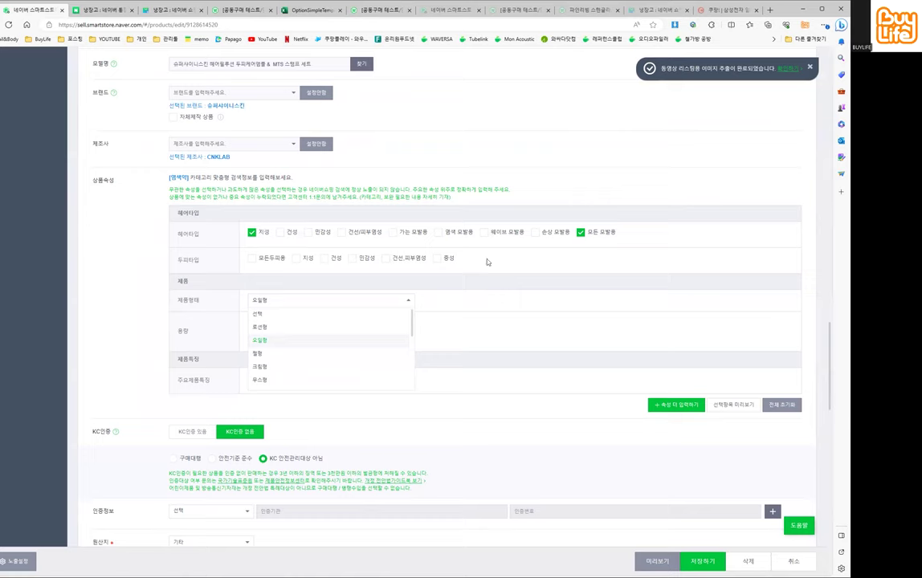
click(438, 236)
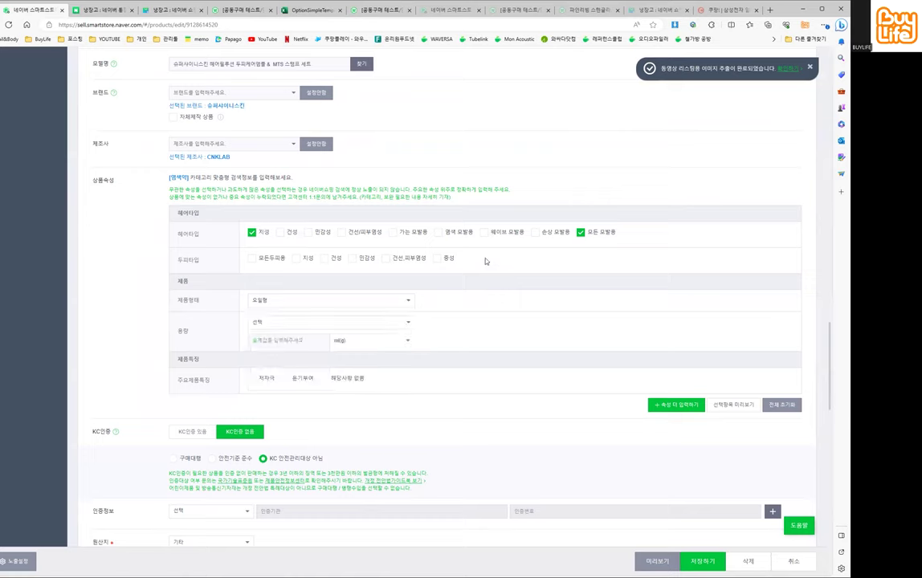
Step: Set the 용량 attribute range to 10ml(g) ~ 20ml(g) and activate its actual-value field
click(315, 323)
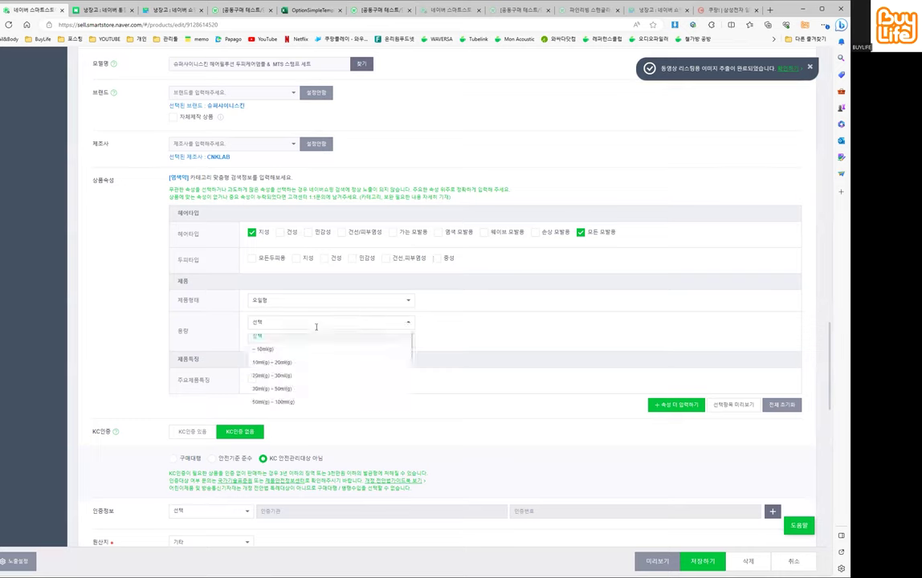
click(286, 361)
click(303, 340)
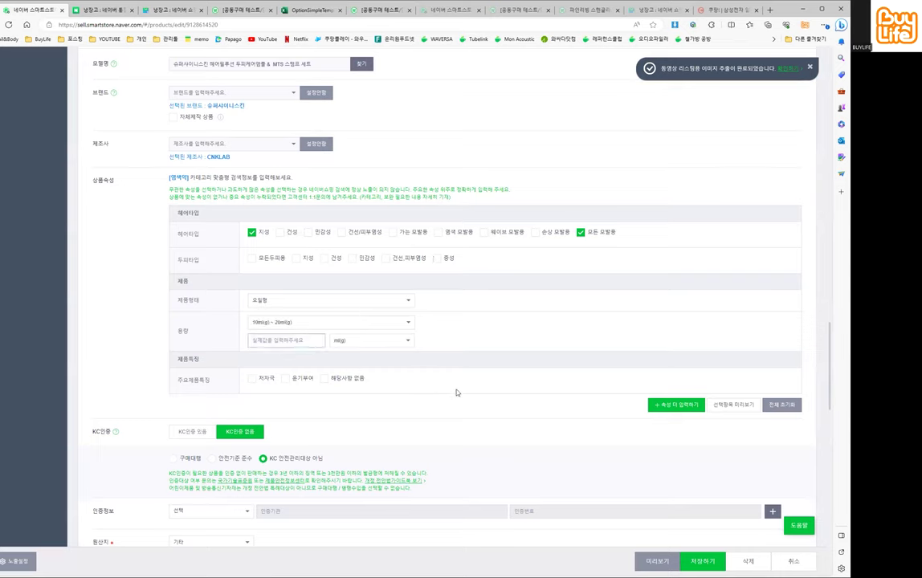
click(267, 343)
Step: Examine the 모델명 entry in 상품 주요정보, highlighting the full text and the word 헤어필루션 in it
scroll(442, 332, up, 3)
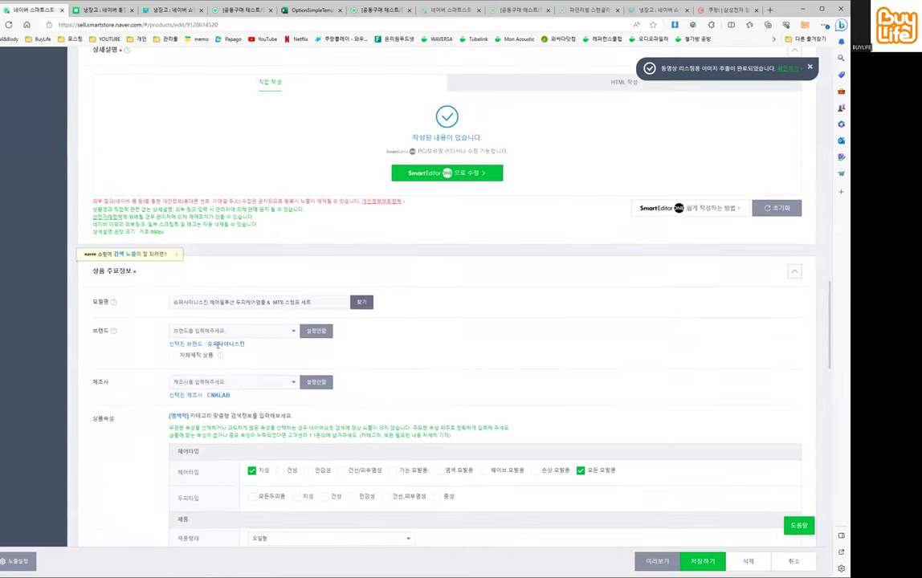
scroll(207, 301, up, 3)
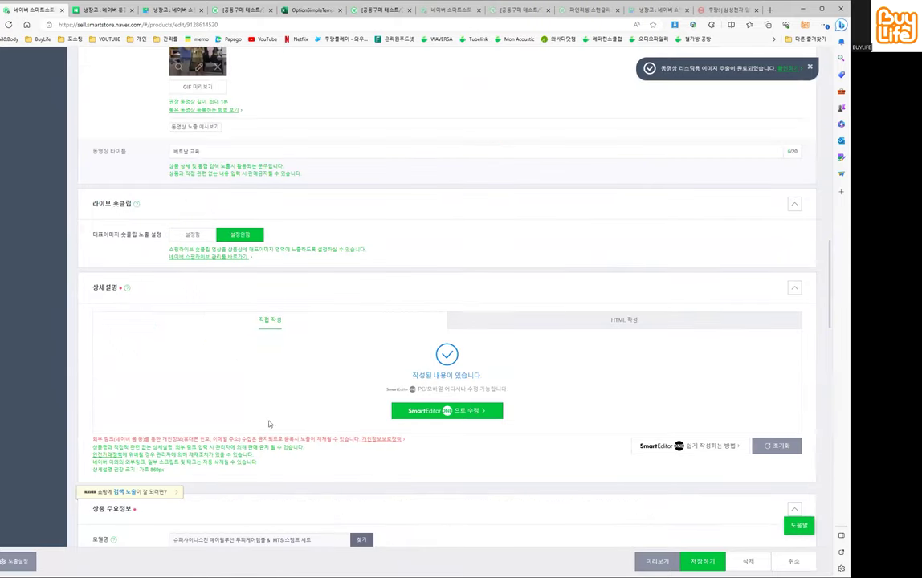
scroll(267, 422, down, 2)
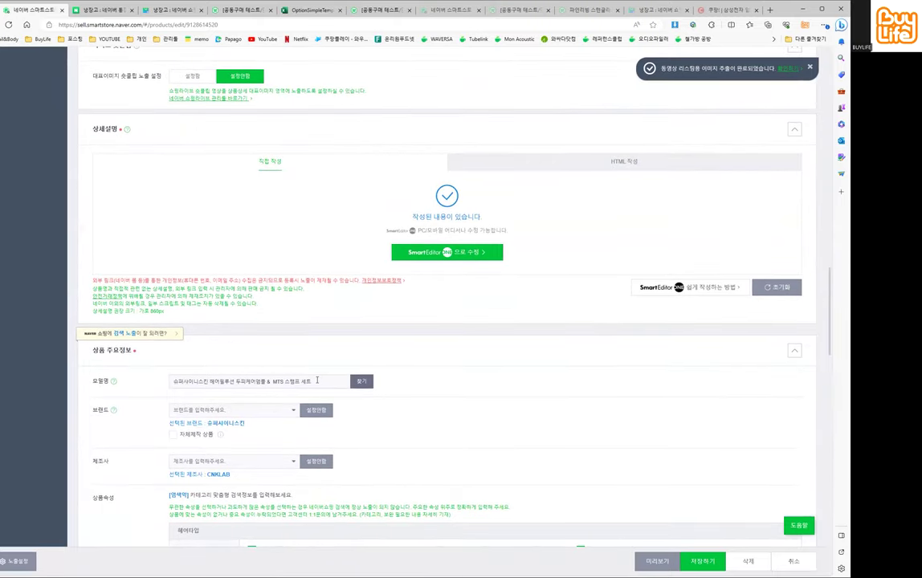
drag(318, 381, 139, 387)
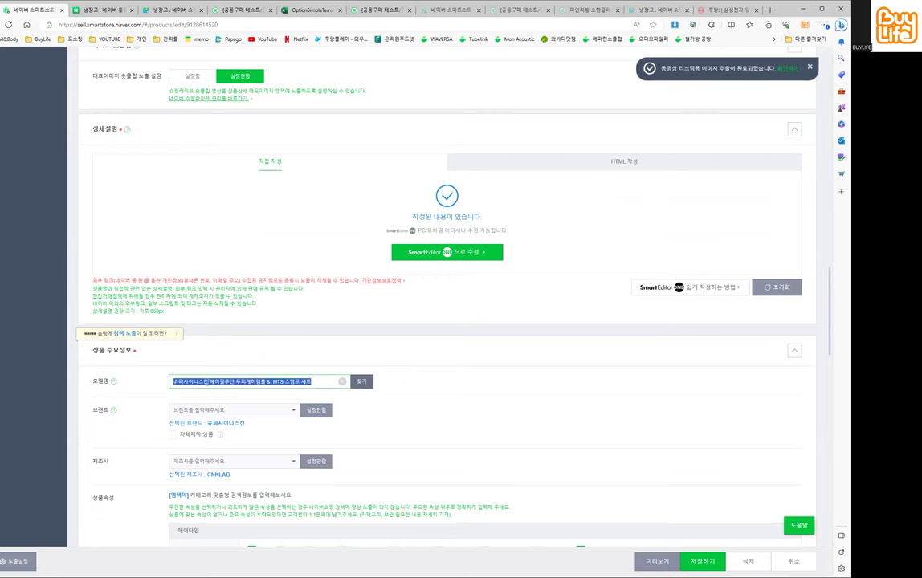
click(207, 382)
drag(208, 382, 237, 383)
click(207, 383)
double_click(208, 383)
triple_click(220, 382)
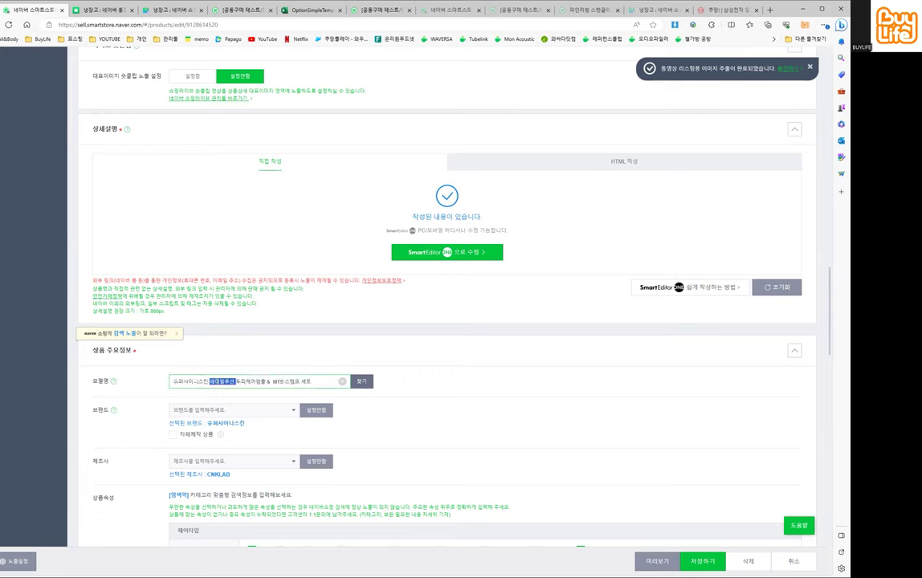
click(222, 381)
drag(209, 383, 236, 382)
scroll(218, 327, down, 1)
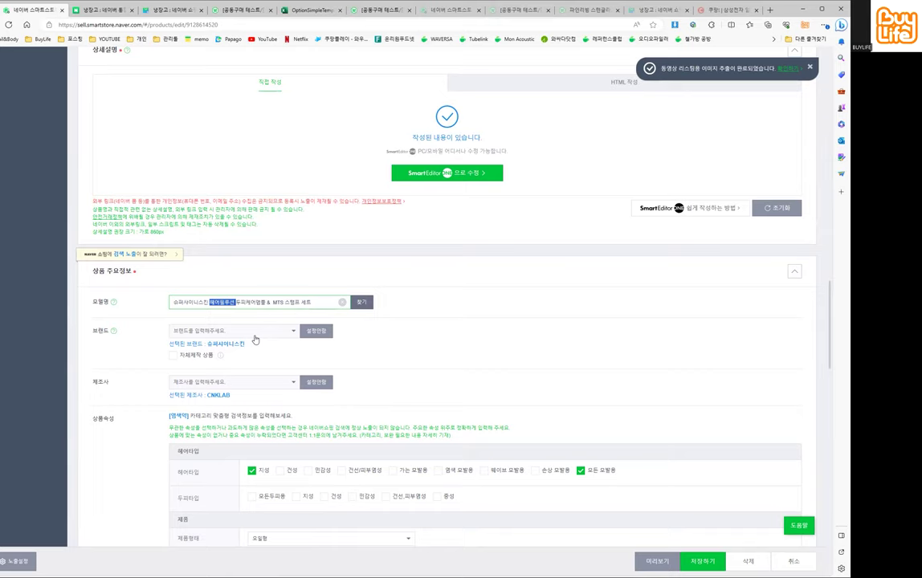
Step: Set the product's brand to 울트라슈퍼 as a directly entered name
click(197, 302)
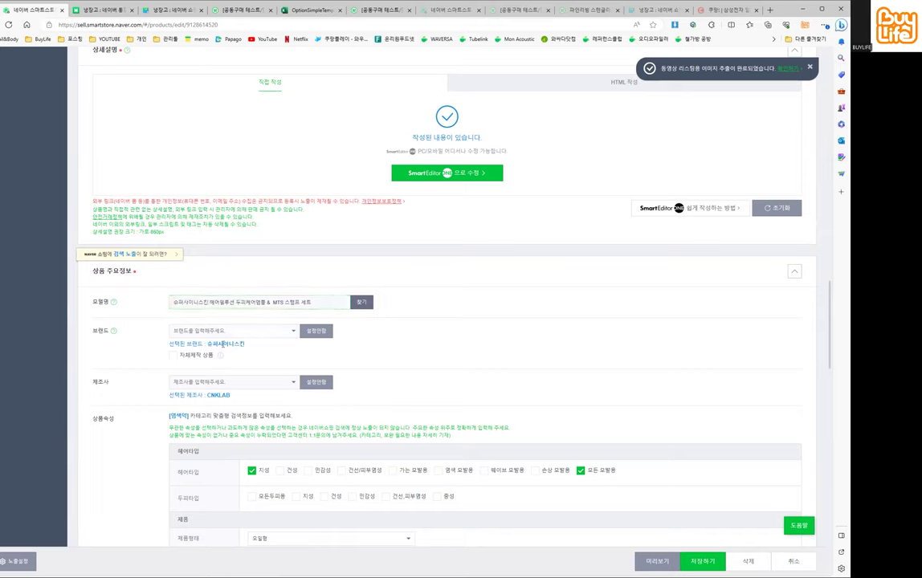
text(올리브)
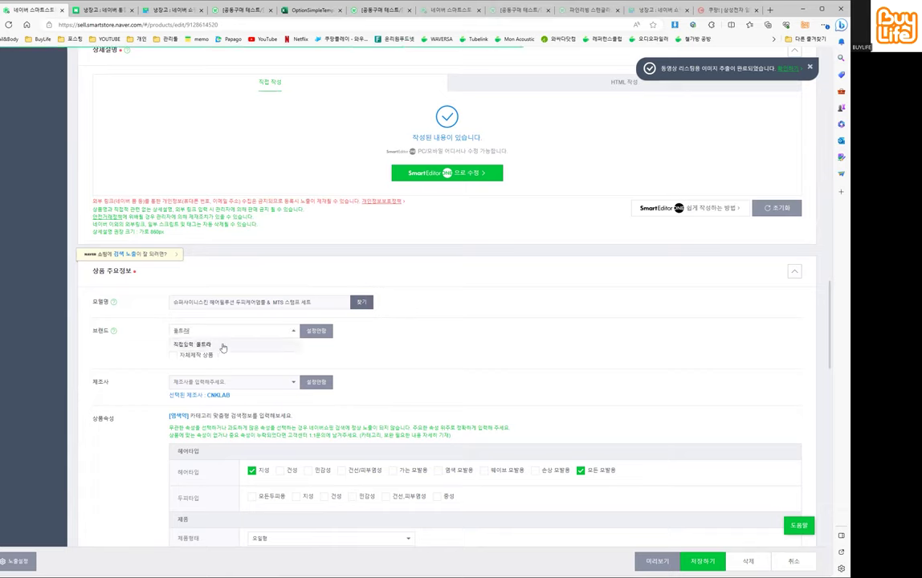
text(라)
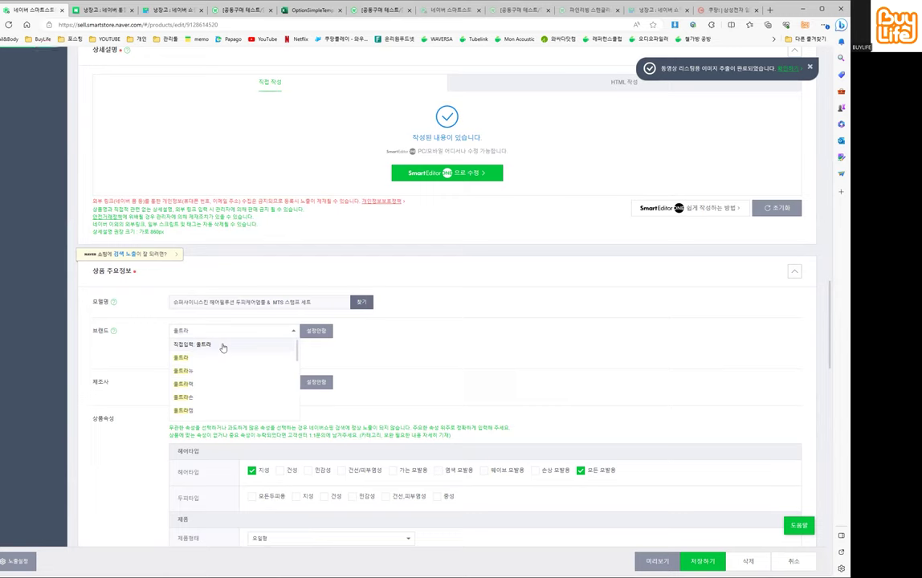
text( 슈퍼)
key(Left)
key(Left)
key(BackSpace)
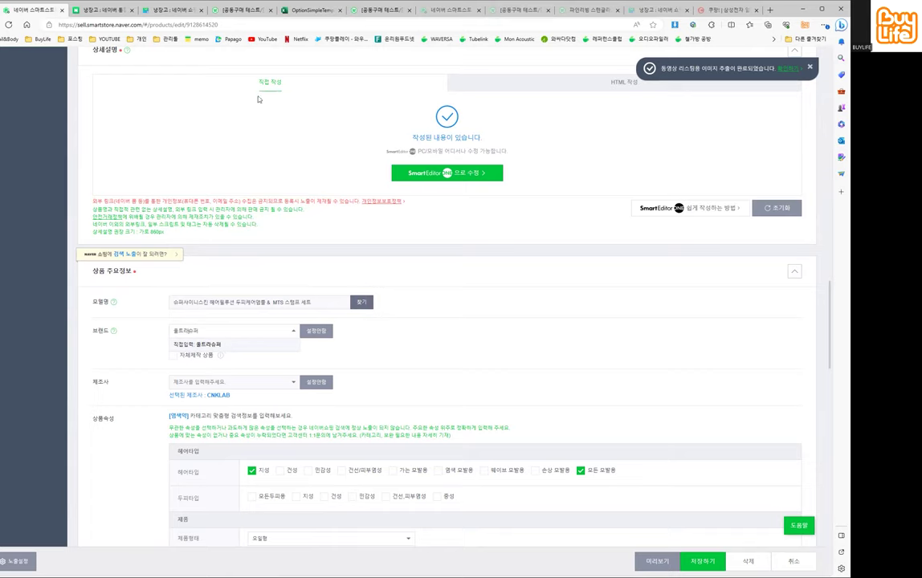
click(205, 345)
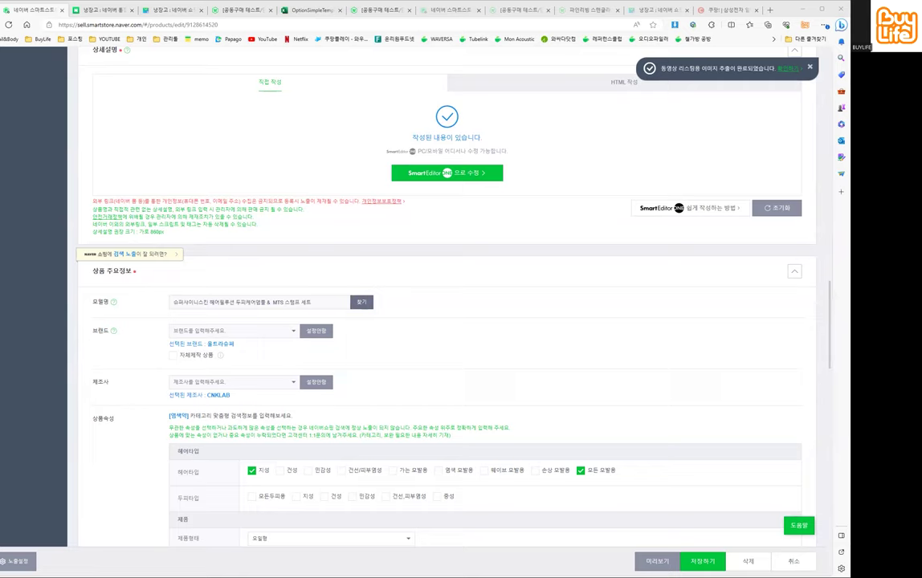
Step: Search the brand list for 삼성 and set the registered brand 삼성 as the product's brand
click(184, 331)
text(상표)
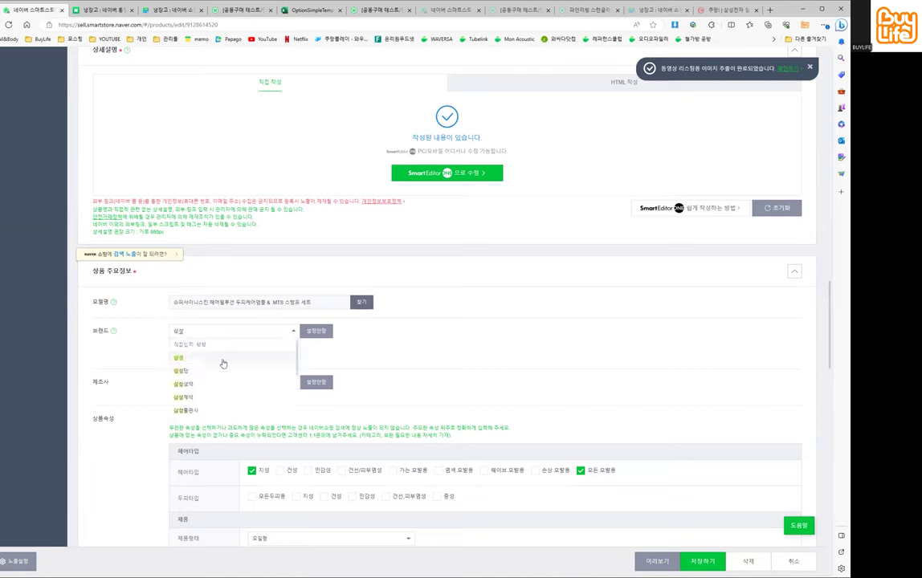
click(222, 359)
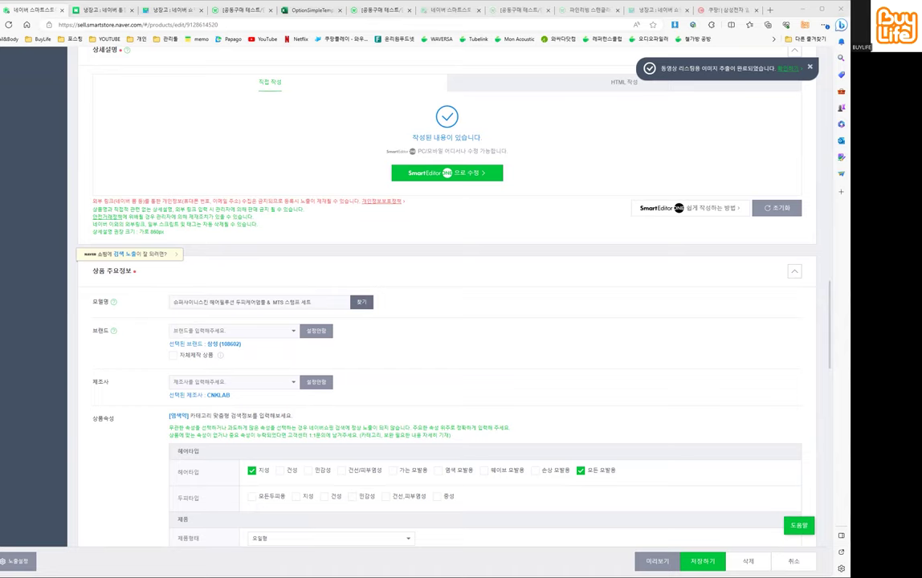
Step: Set the product's brand to 3스프라우츠 from the registered brand list
click(248, 330)
scroll(299, 206, up, 3)
scroll(298, 195, down, 2)
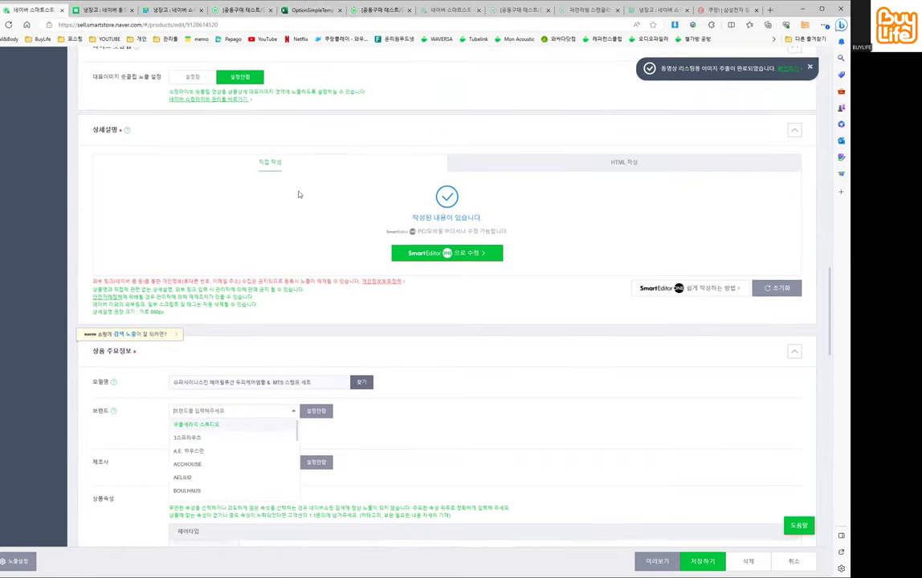
click(227, 438)
scroll(357, 384, down, 1)
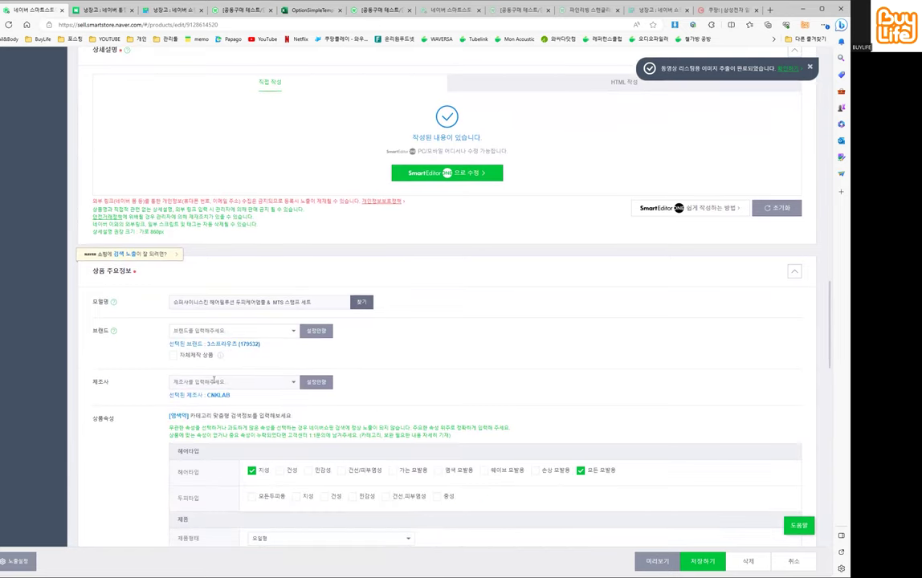
Step: Try the 구매대행 exemption under KC인증 없음, and set it back to KC 안전관리대상 아님
scroll(233, 338, down, 1)
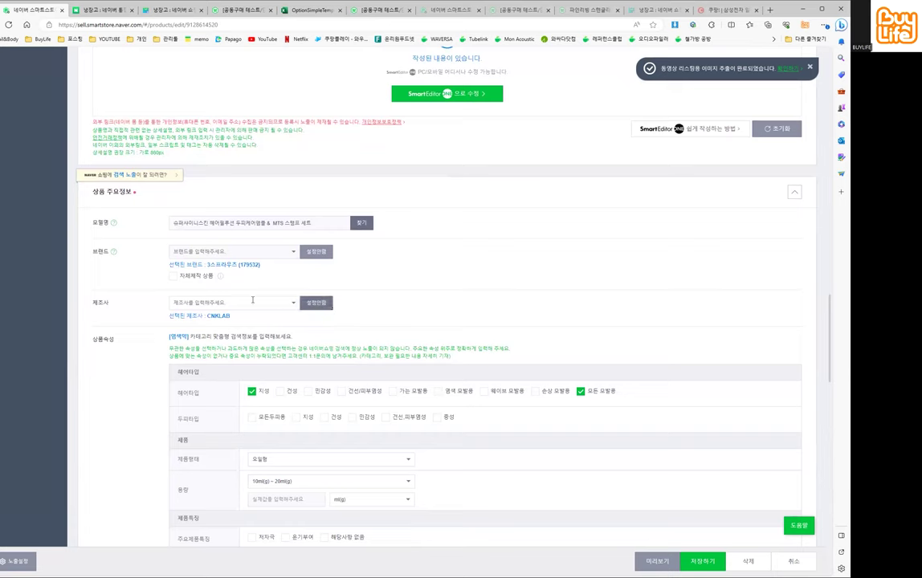
scroll(344, 367, down, 3)
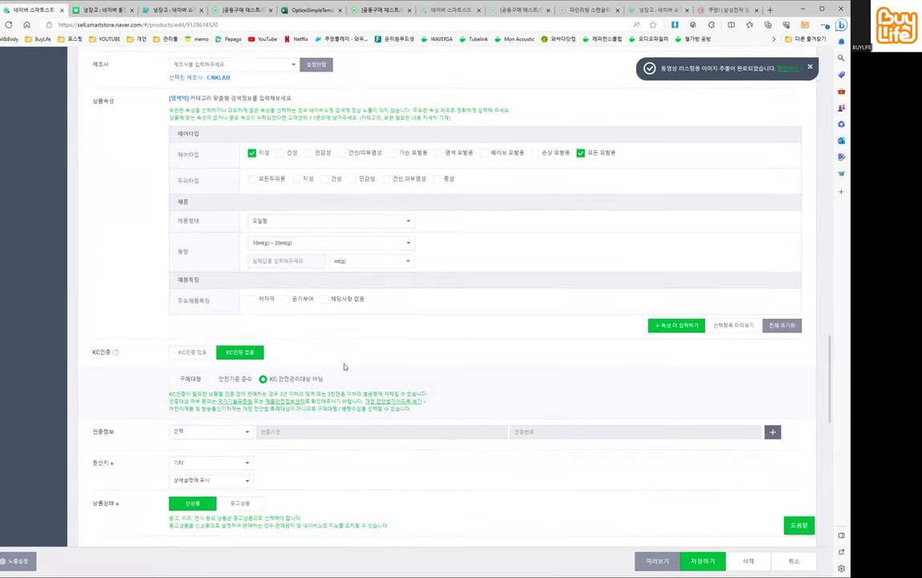
scroll(344, 367, down, 2)
scroll(309, 340, up, 2)
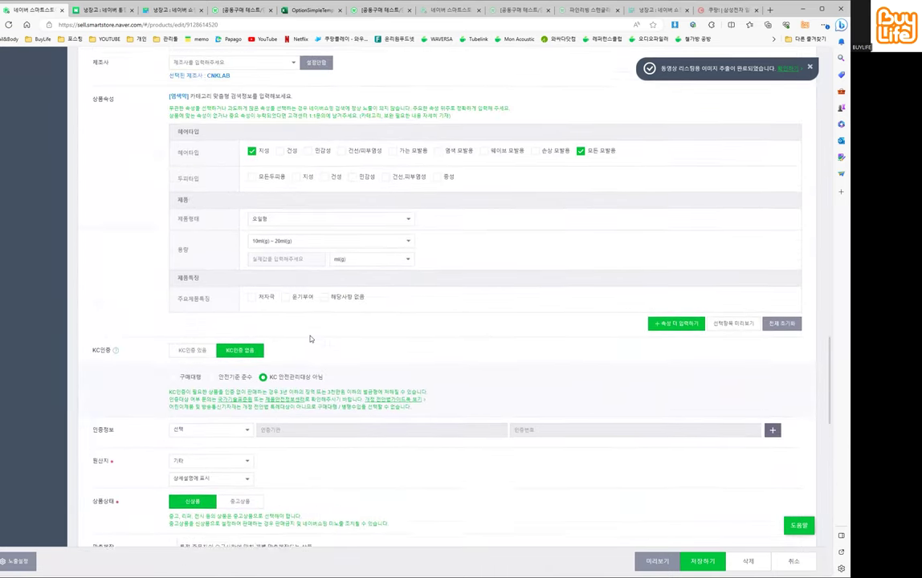
scroll(310, 339, up, 1)
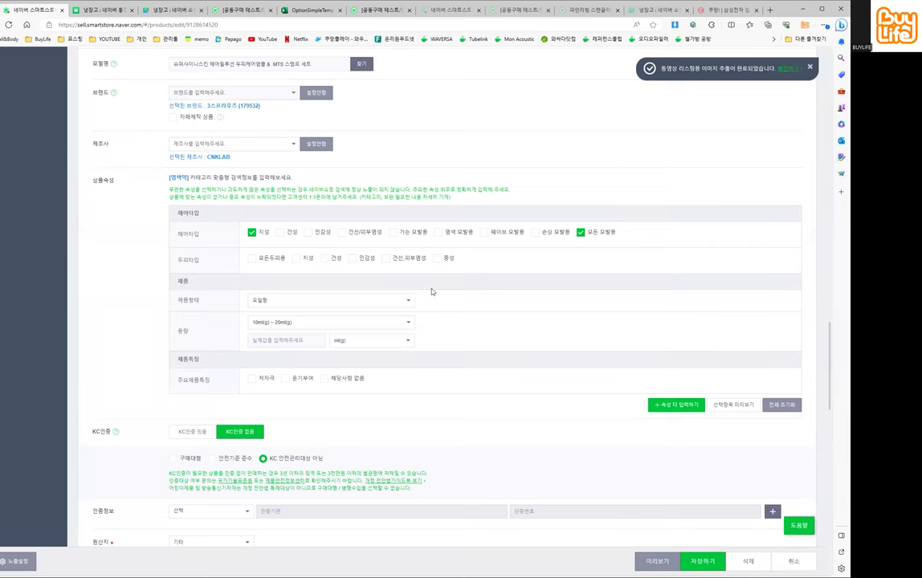
scroll(431, 292, down, 4)
scroll(193, 193, up, 1)
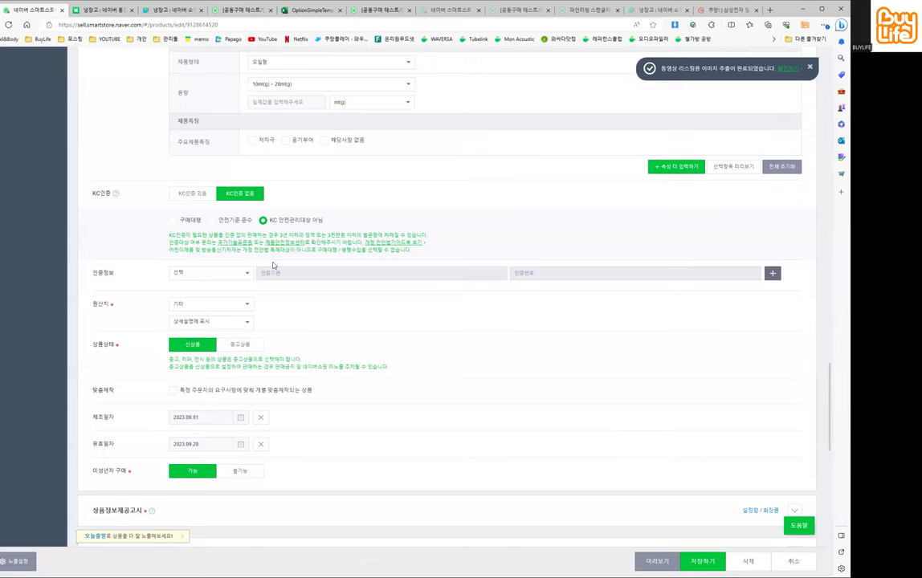
click(230, 194)
click(263, 220)
click(173, 221)
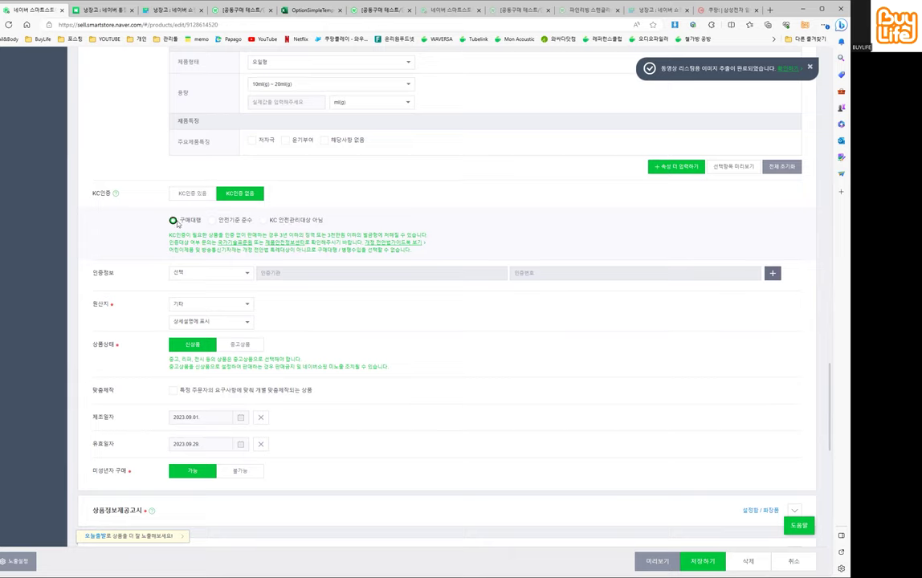
click(266, 221)
Step: Examine the certification types offered for 인증정보, including children's products and broadcasting equipment, and close the list without choosing one
scroll(363, 214, down, 1)
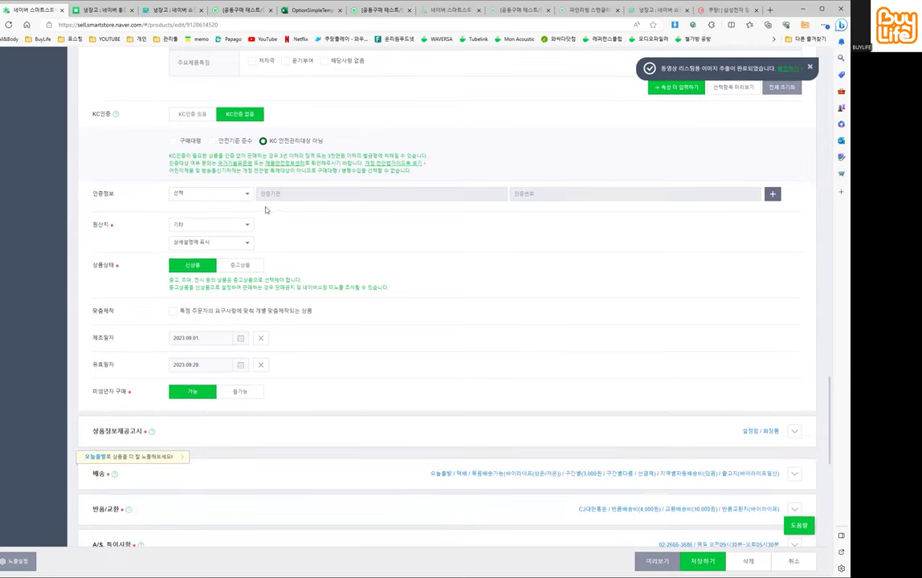
click(208, 192)
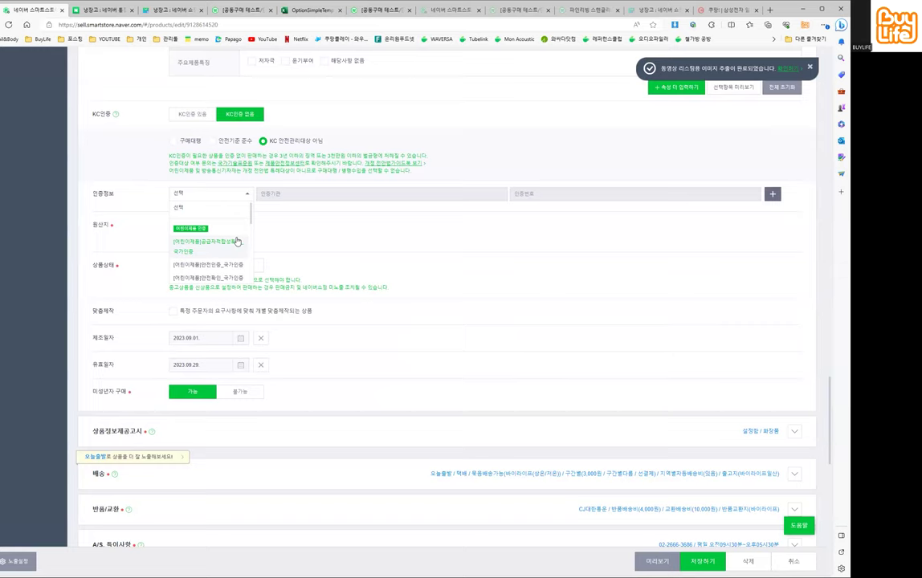
scroll(237, 241, down, 1)
scroll(237, 241, down, 5)
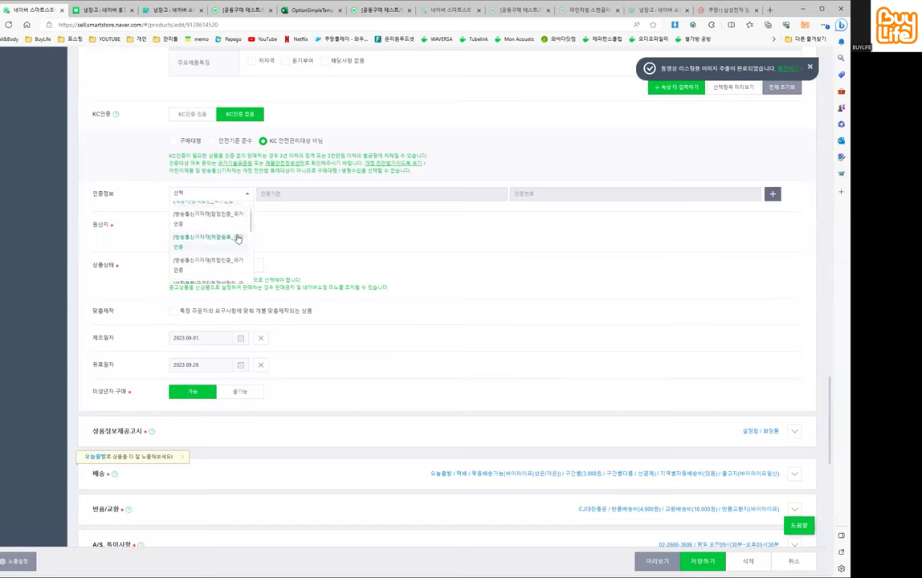
click(257, 190)
click(246, 194)
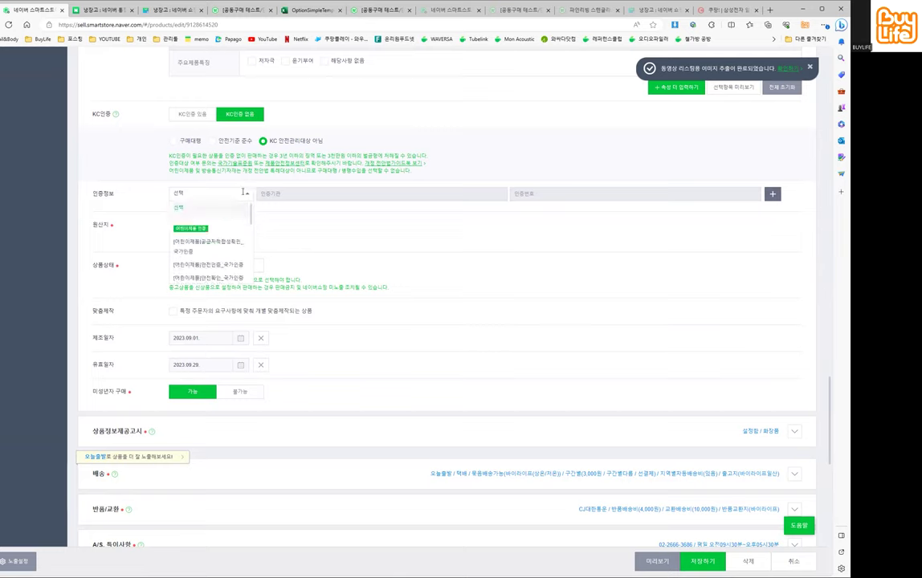
click(339, 193)
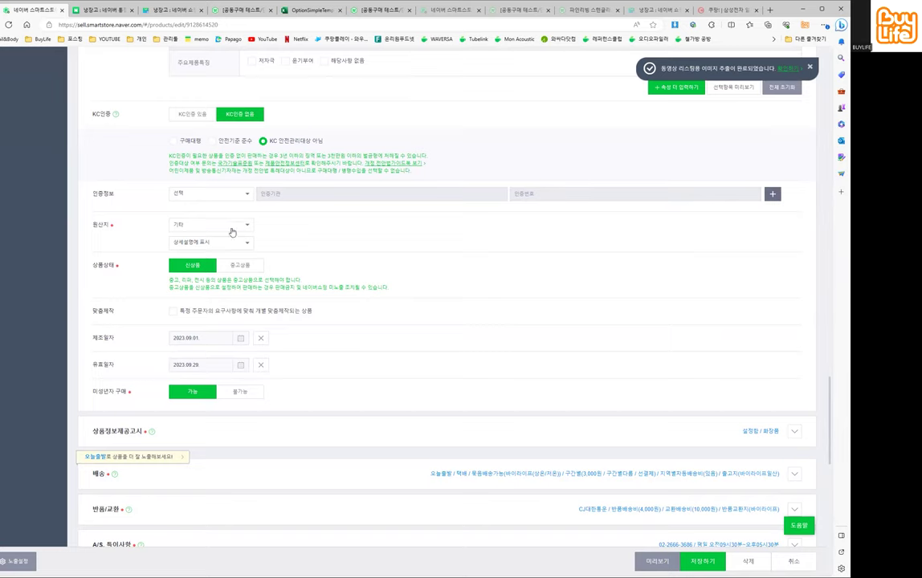
Step: Set the product's 원산지 to 국산 with 강원도 as the province and 강릉시 as the city
click(204, 226)
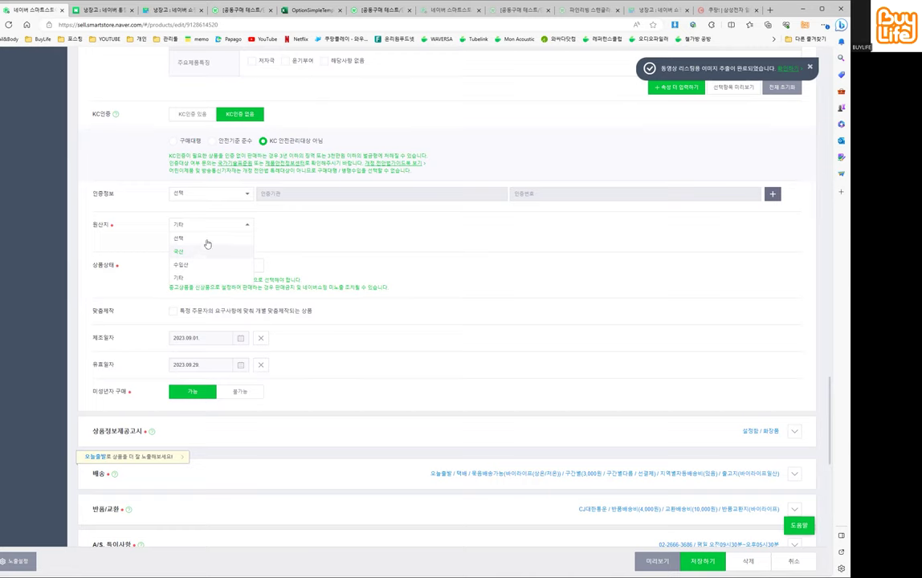
click(197, 253)
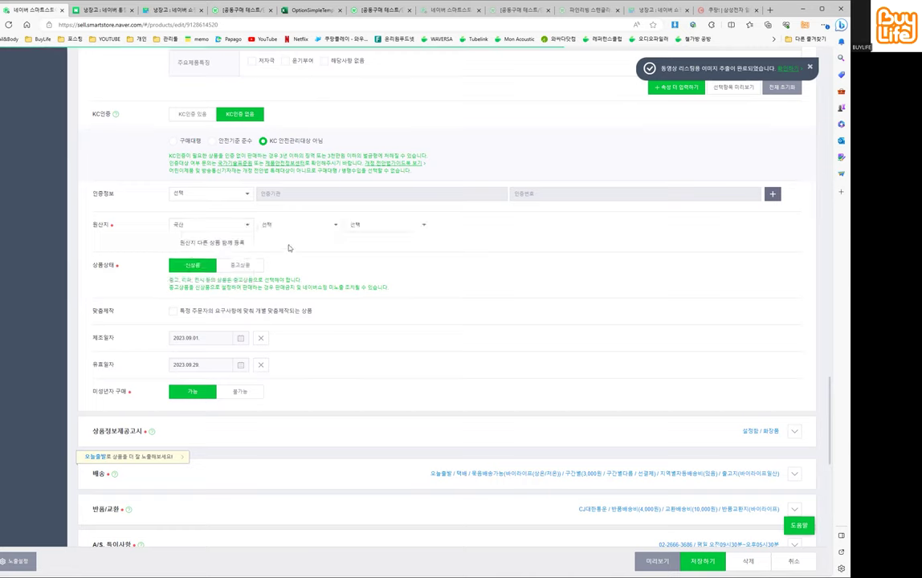
click(294, 226)
click(283, 252)
click(377, 223)
click(374, 256)
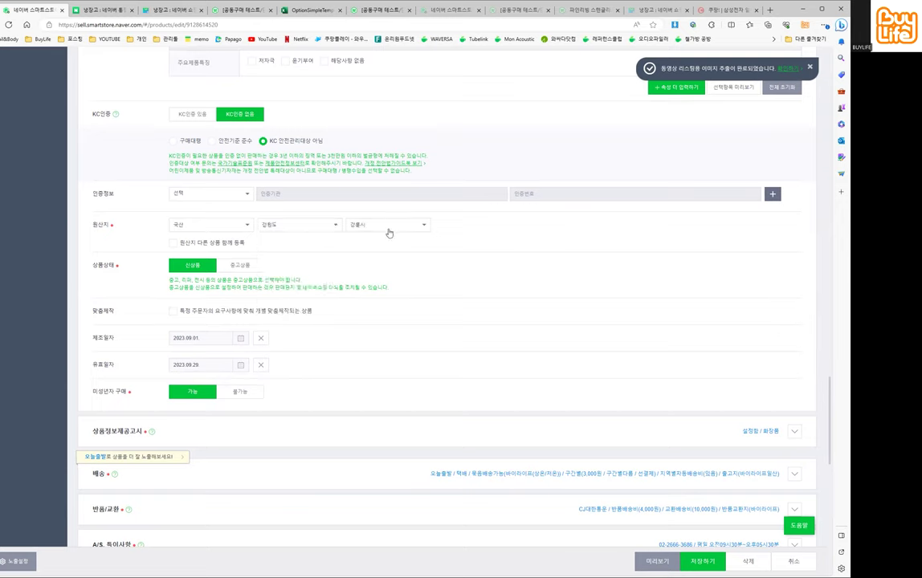
Step: Set the product's 원산지 to 기타 with the detail option 상세설명에 표시
click(232, 228)
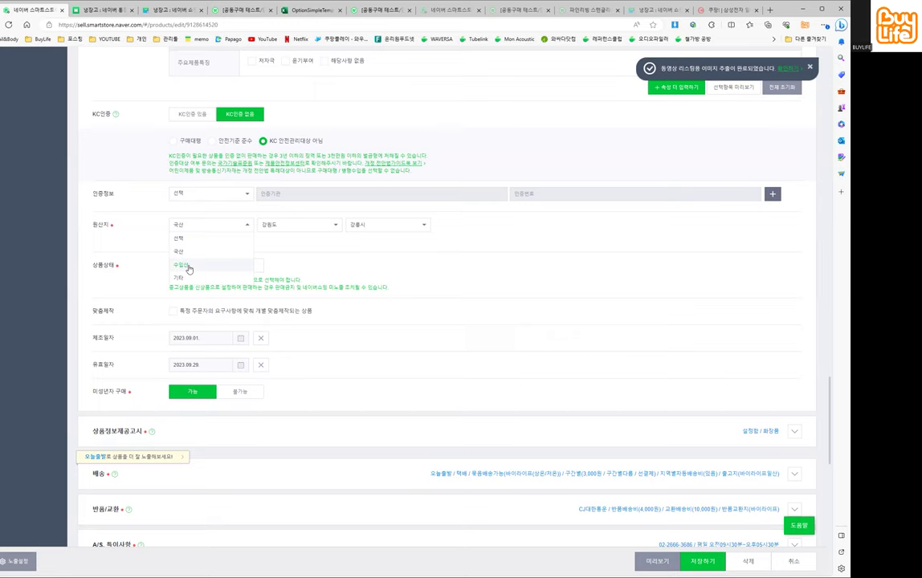
click(181, 278)
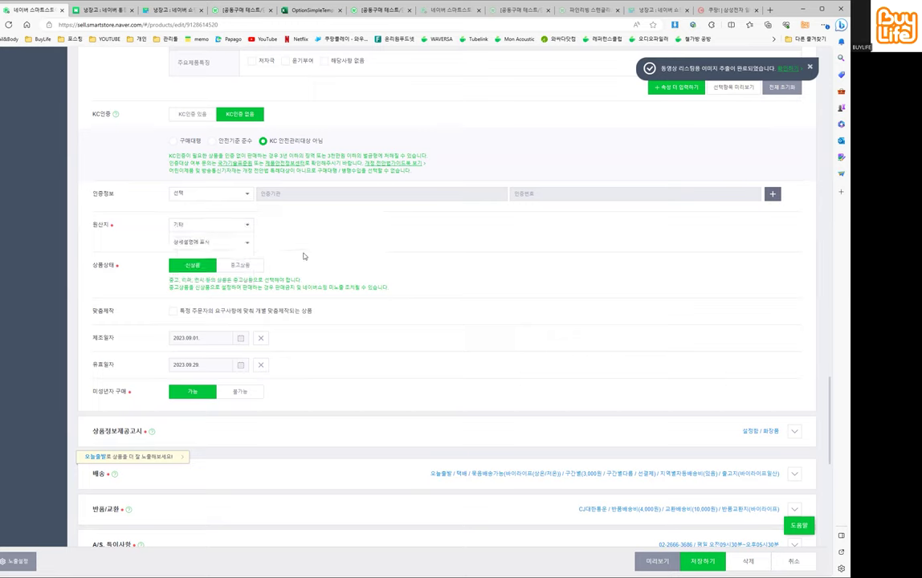
click(241, 243)
click(240, 245)
click(235, 241)
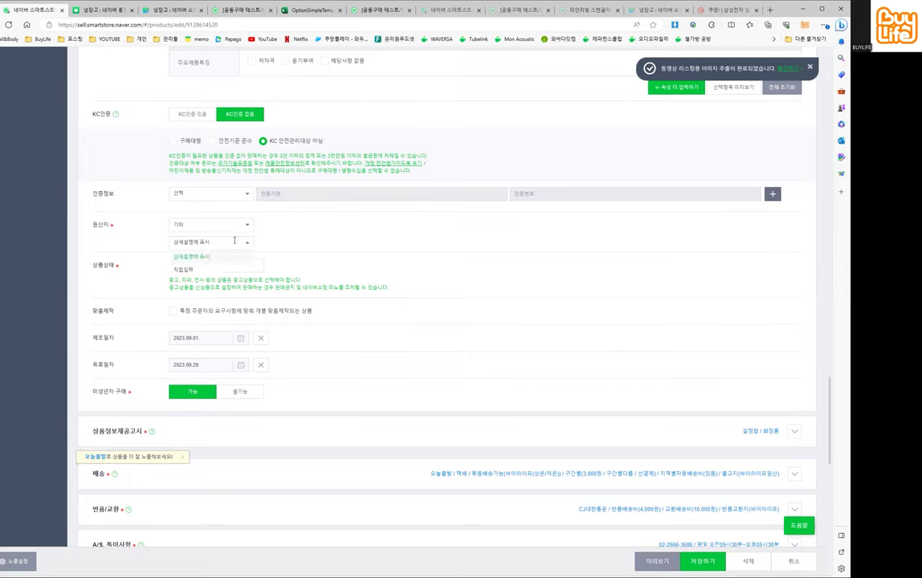
click(235, 241)
click(223, 247)
click(222, 258)
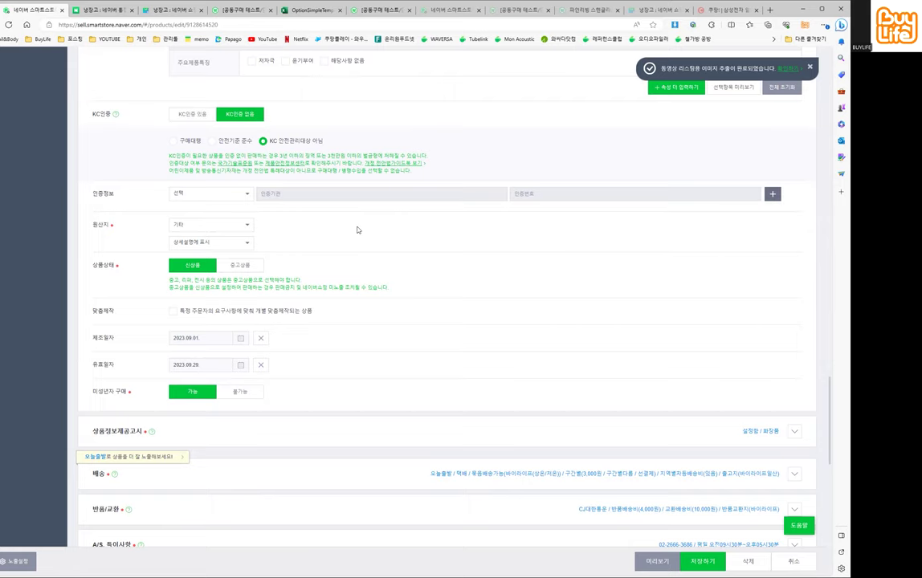
Step: Expand the 상품정보제공고시 section below 상품 주요정보
scroll(361, 241, up, 10)
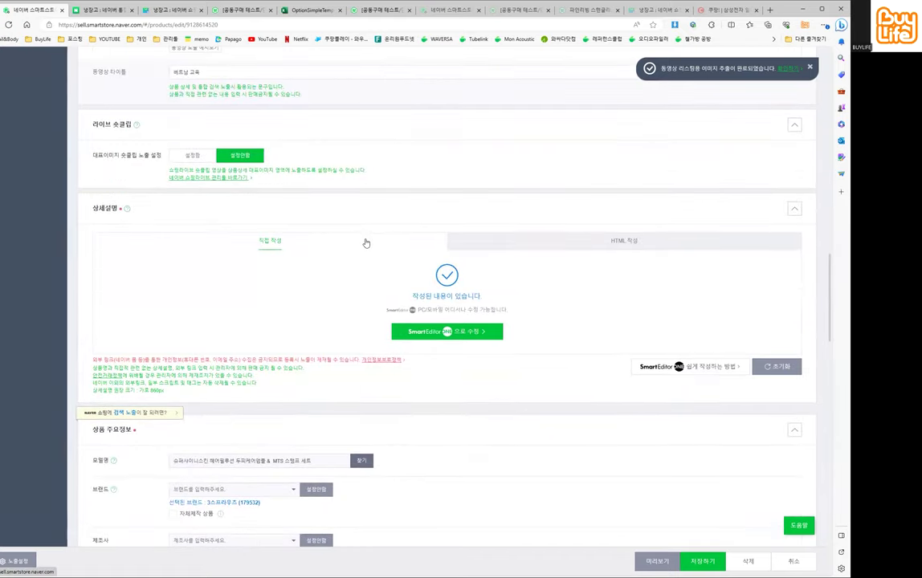
scroll(366, 242, up, 3)
scroll(361, 242, down, 5)
scroll(360, 243, down, 15)
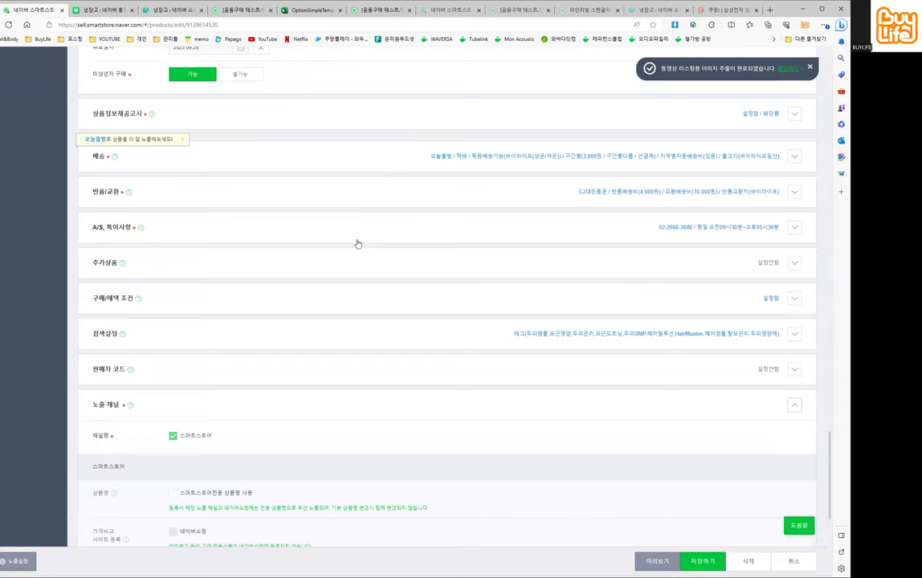
scroll(358, 244, up, 3)
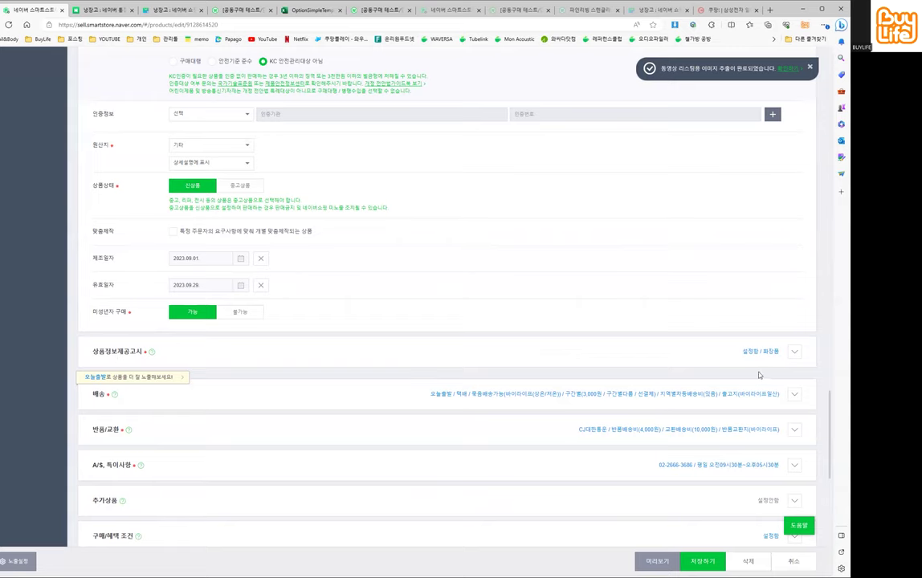
click(793, 353)
scroll(534, 382, down, 5)
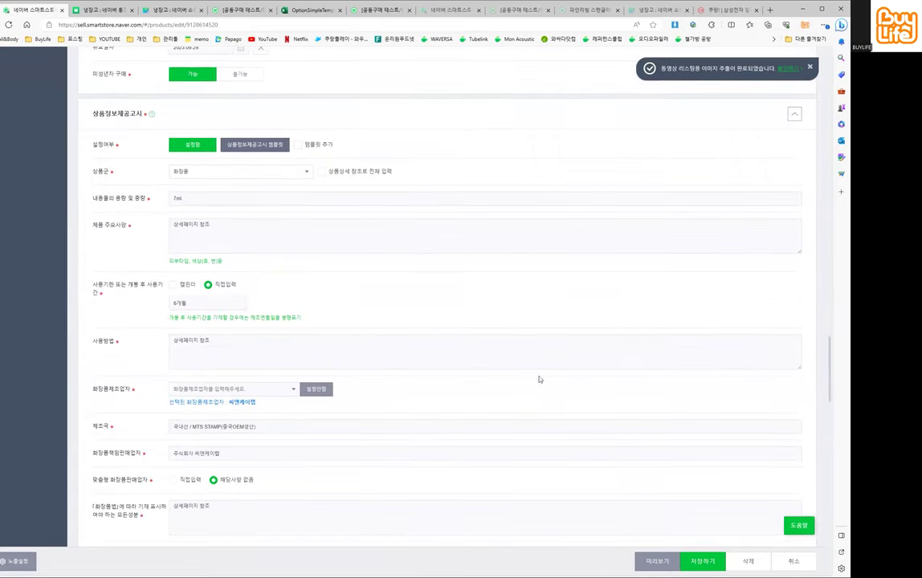
Step: Examine the product groups offered for 상품군 in 상품정보제공고시 and close the list without changing the selection
scroll(441, 399, up, 12)
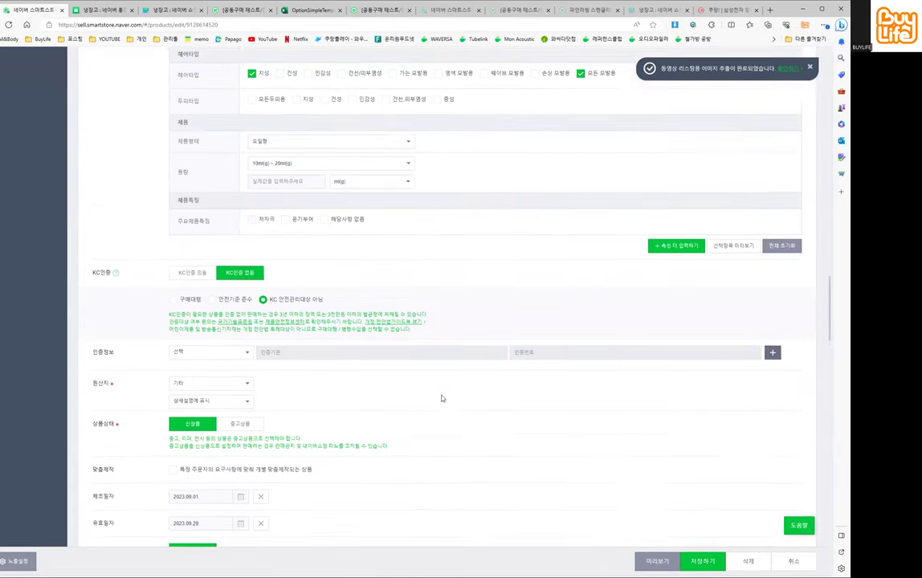
scroll(441, 399, up, 3)
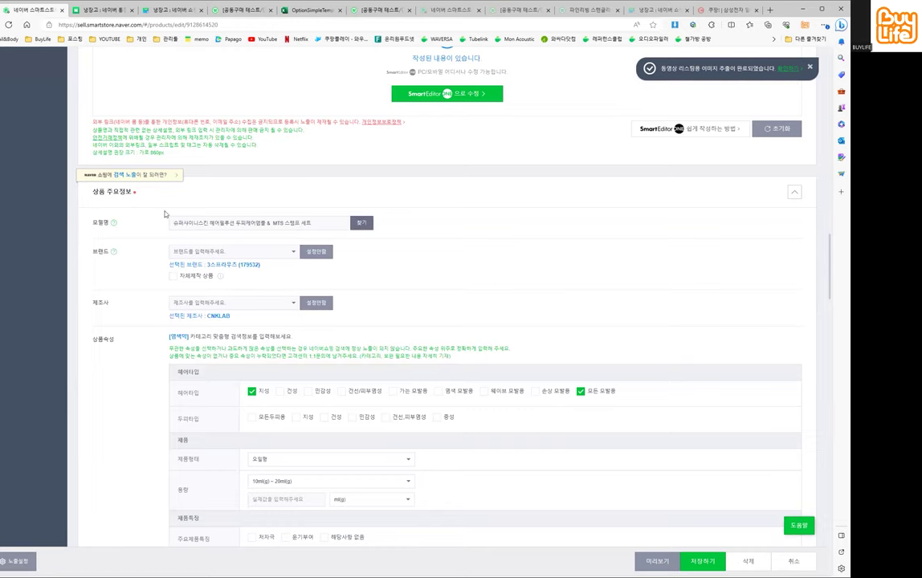
scroll(201, 241, down, 10)
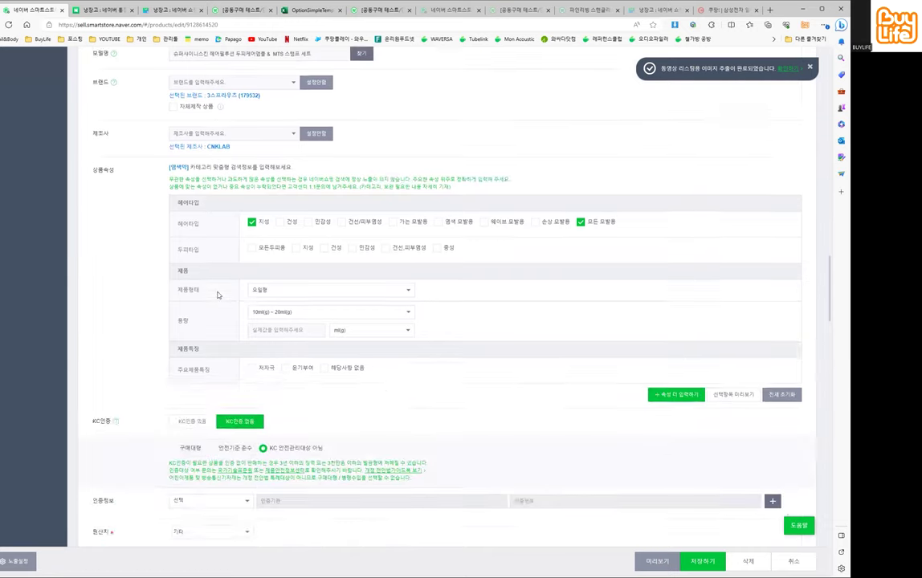
scroll(218, 293, down, 1)
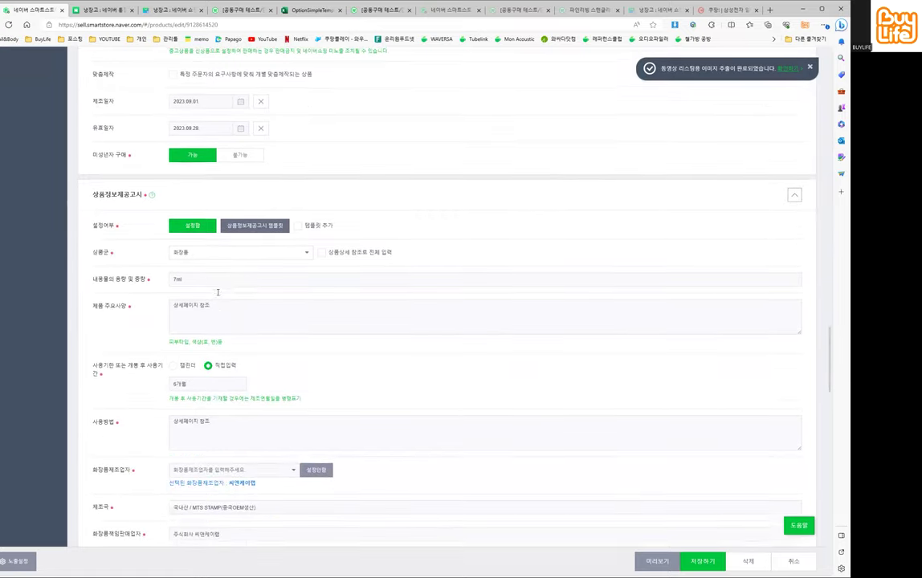
click(241, 251)
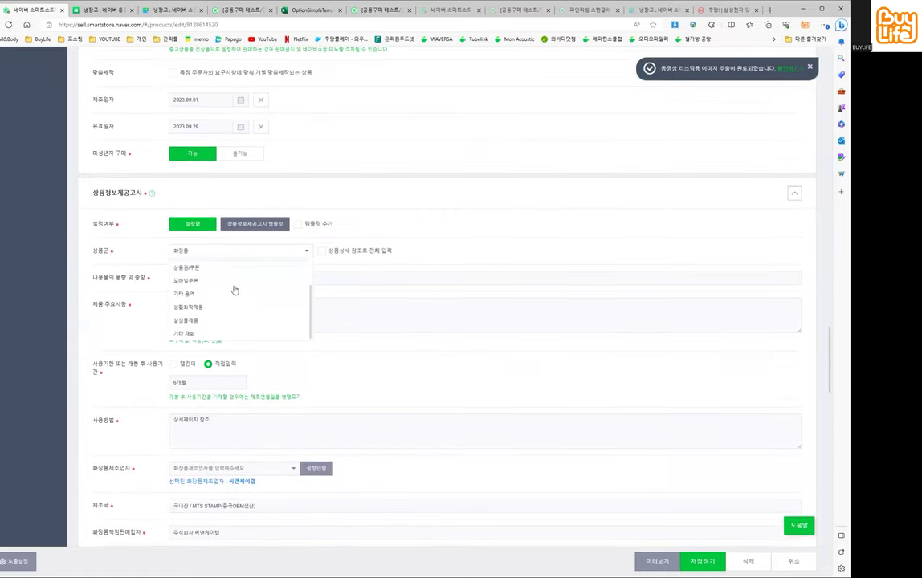
scroll(225, 313, up, 1)
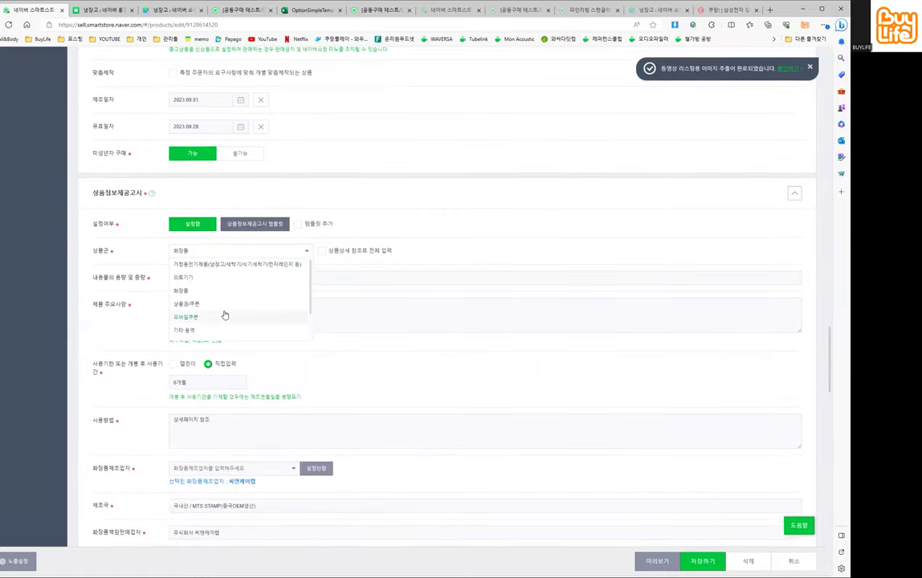
scroll(225, 315, down, 3)
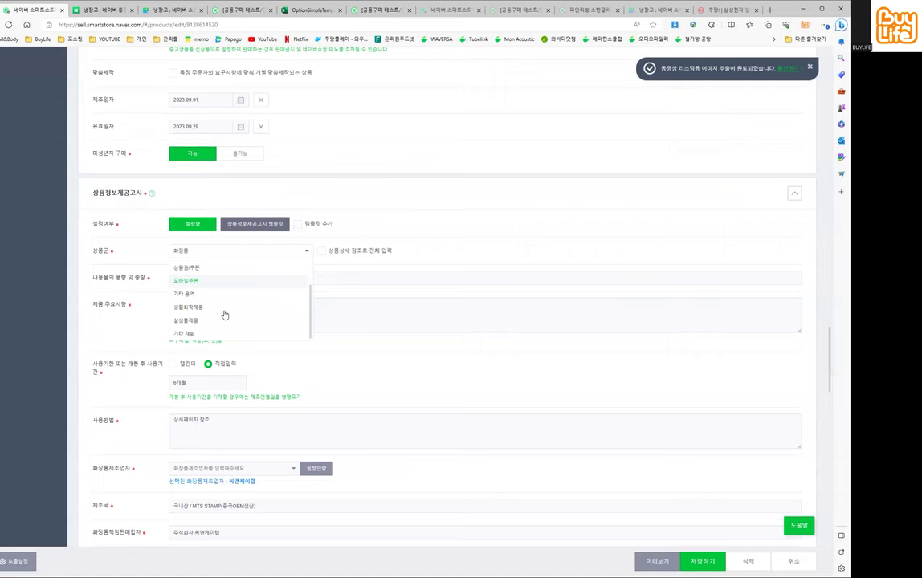
click(516, 185)
click(516, 186)
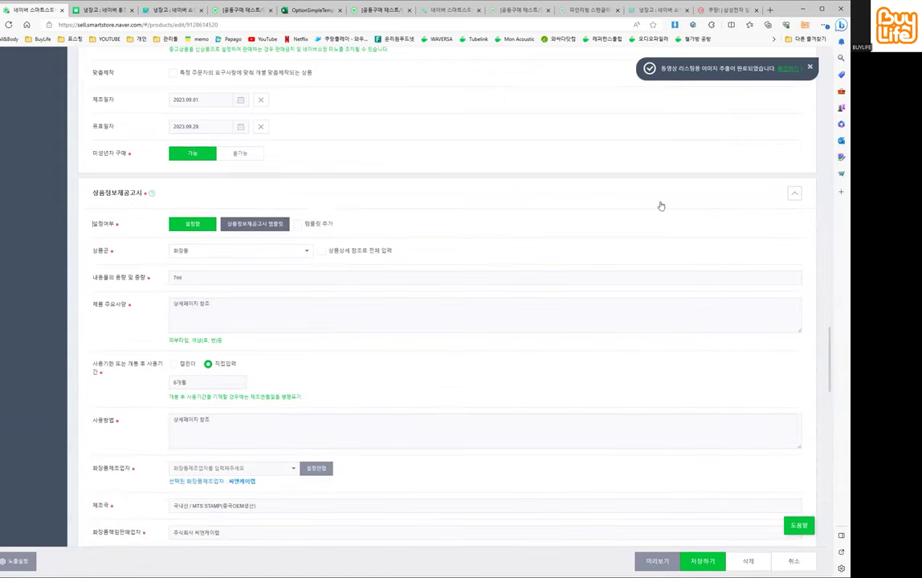
Step: Check the saved 상품정보제공고시 templates, close their list, and activate the 내용물의 용량 및 중량 field
scroll(469, 230, down, 2)
click(254, 145)
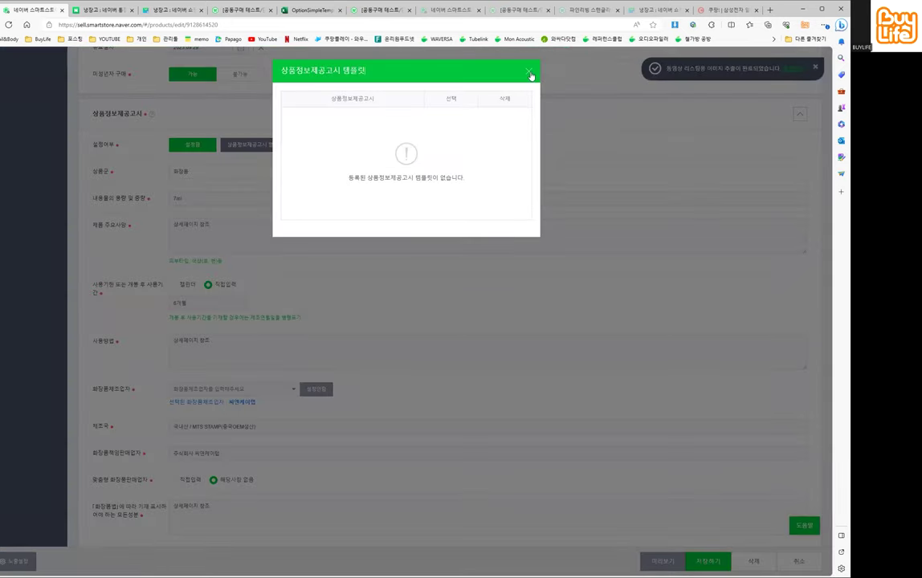
click(530, 72)
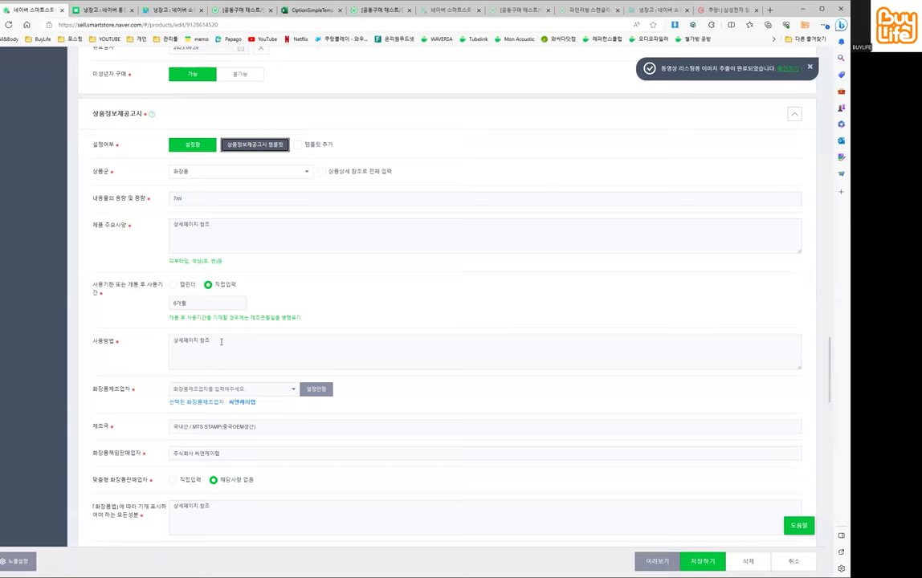
click(213, 198)
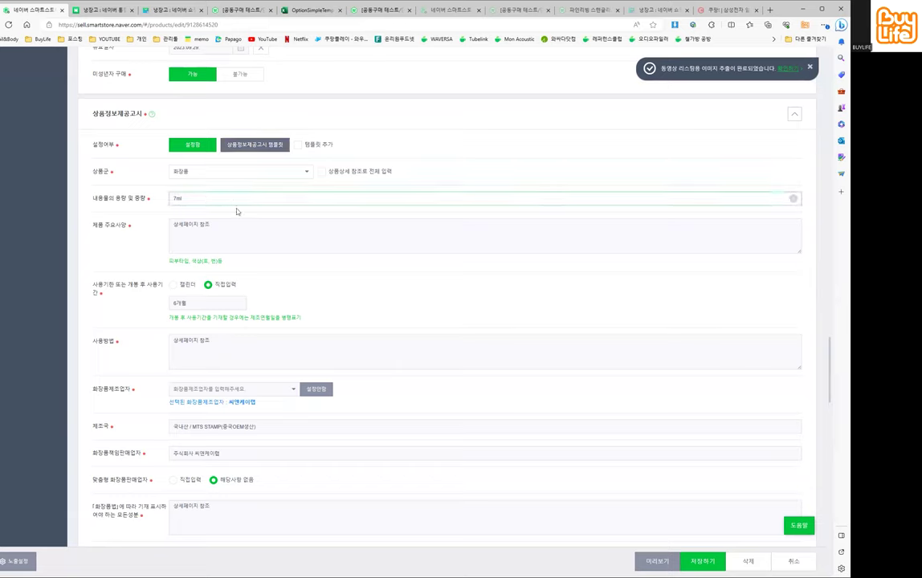
Step: Examine the 제품 주요사양, 사용기한 또는 개봉 후 사용기간 and 사용방법 entries without changing their text
drag(239, 220, 113, 212)
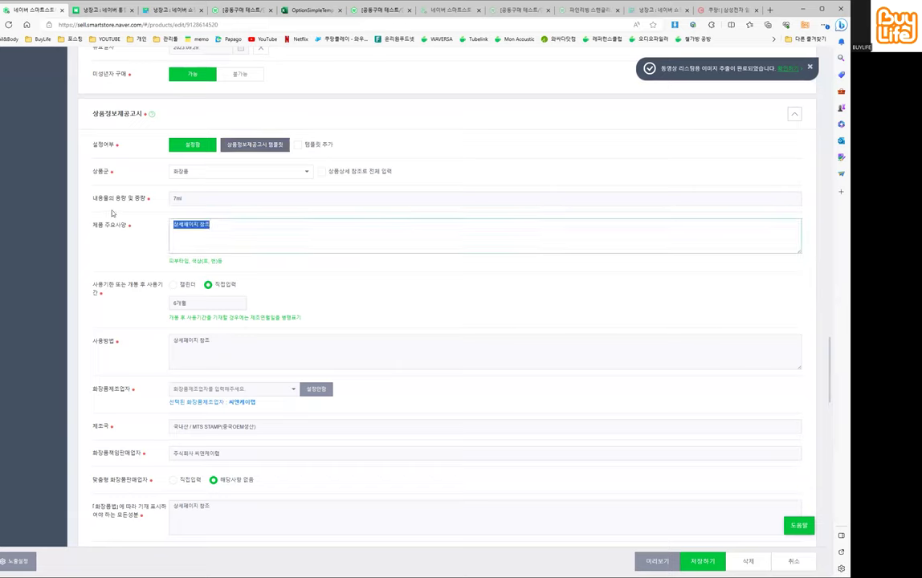
click(250, 225)
key(ctrl+a)
click(206, 298)
click(238, 343)
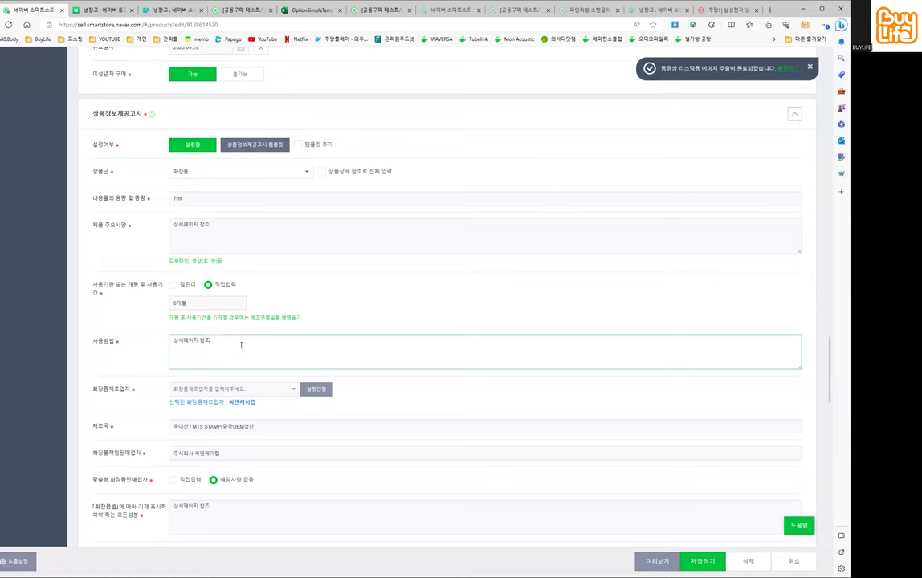
key(ctrl+a)
scroll(309, 337, down, 1)
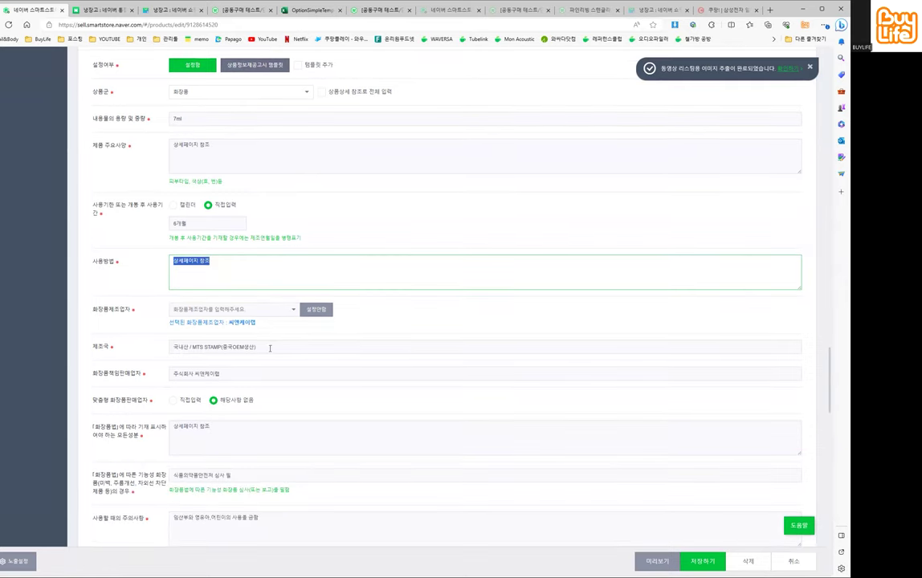
Step: Move the word 국내산 to directly after MTS in the 제조국 entry and activate the 화장품책임판매업자 field
double_click(190, 346)
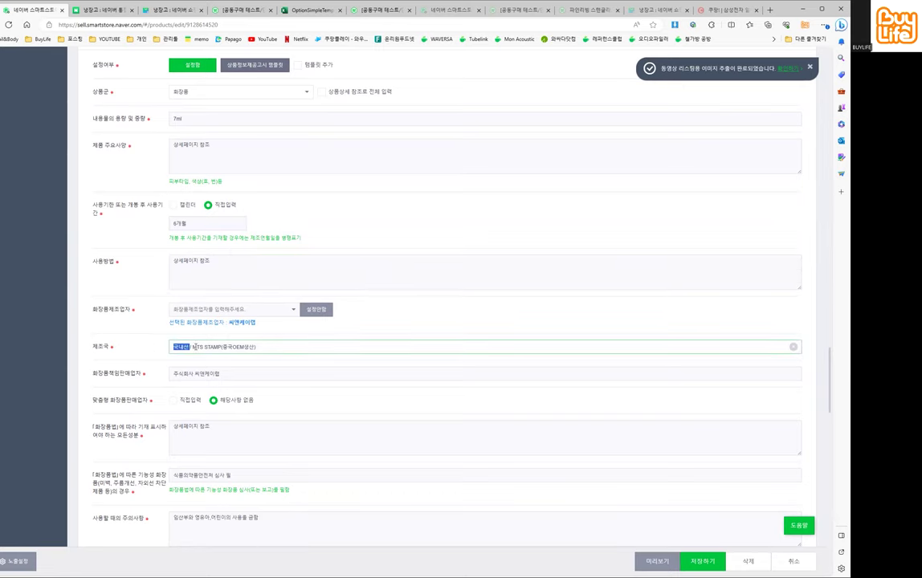
drag(181, 347, 280, 340)
scroll(281, 340, down, 2)
click(257, 292)
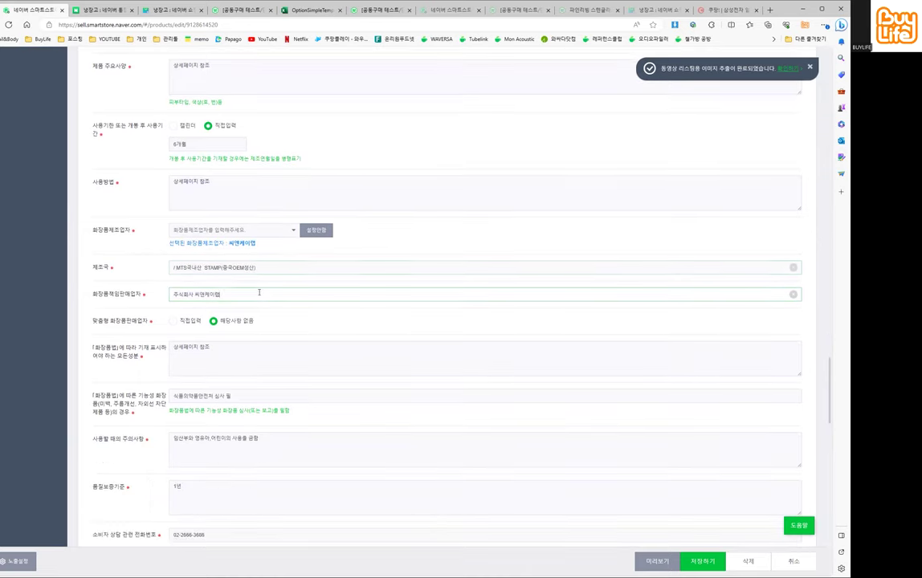
Step: Examine the all-ingredients entry required by 화장품법 and the notice fields around it without editing them
scroll(302, 322, down, 2)
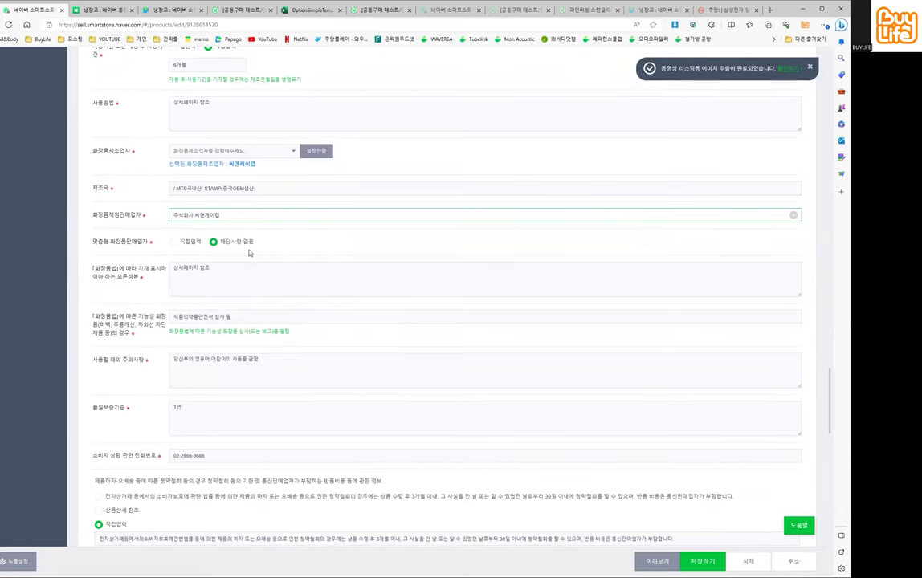
click(201, 273)
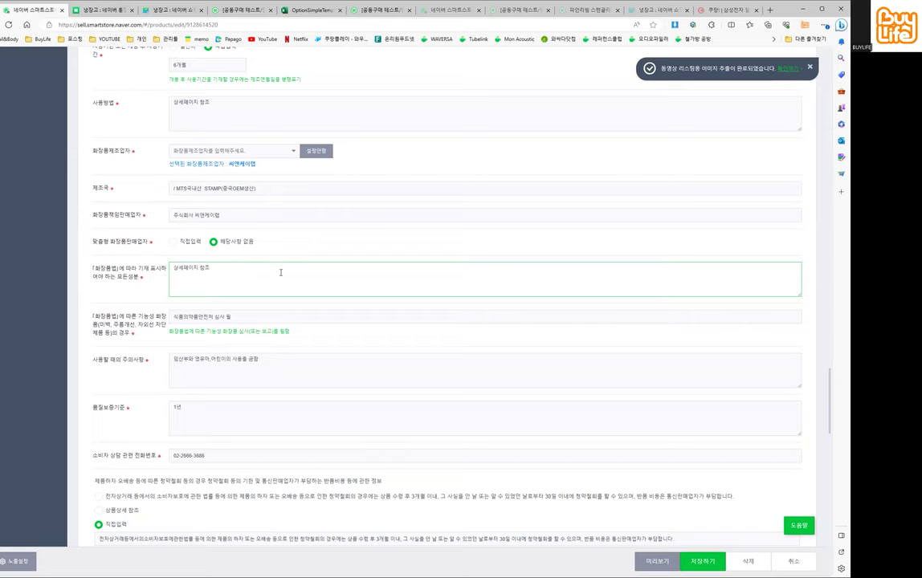
key(ctrl+a)
click(238, 271)
key(ctrl+a)
click(259, 289)
key(ctrl+a)
scroll(258, 289, up, 1)
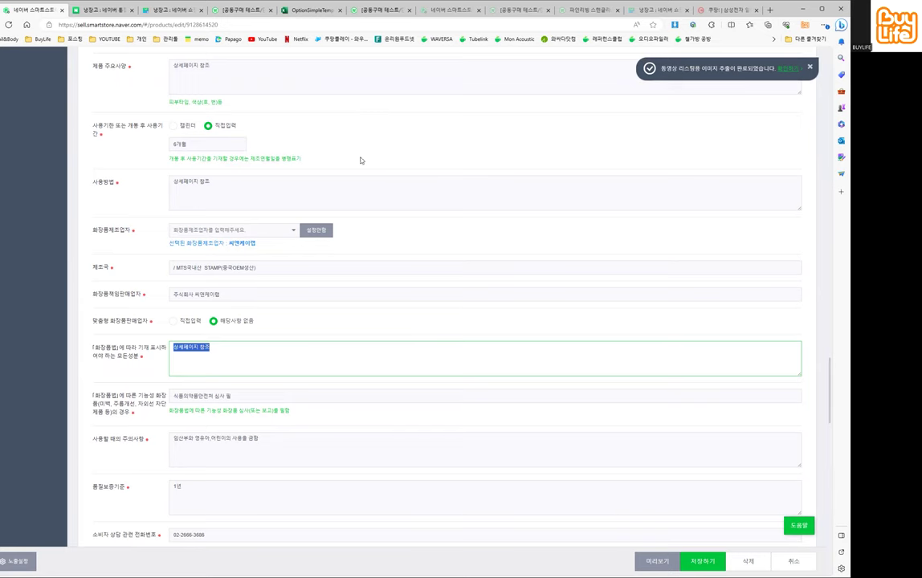
scroll(408, 351, down, 2)
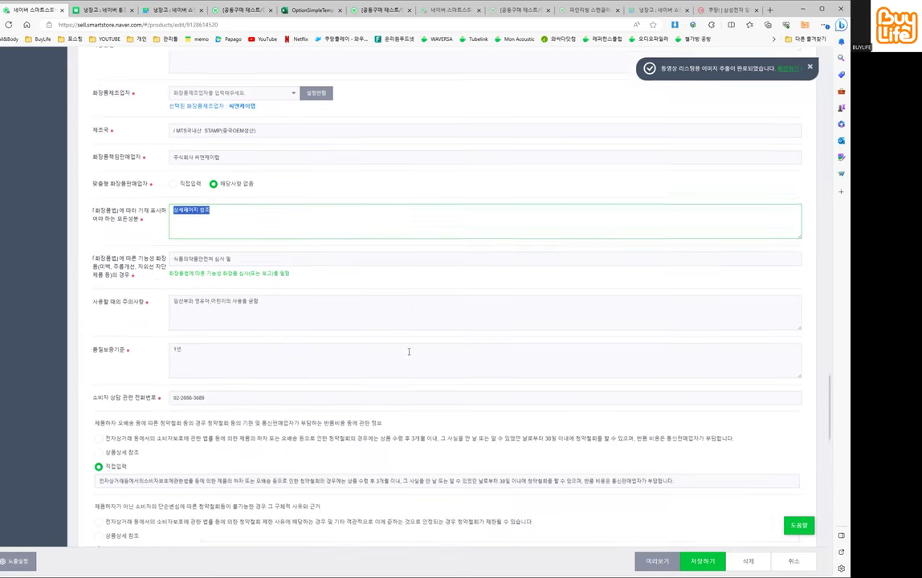
Step: Review the 기능성 화장품, 사용할 때의 주의사항 and 소비자 상담 관련 전화번호 entries and the terms below them
click(299, 241)
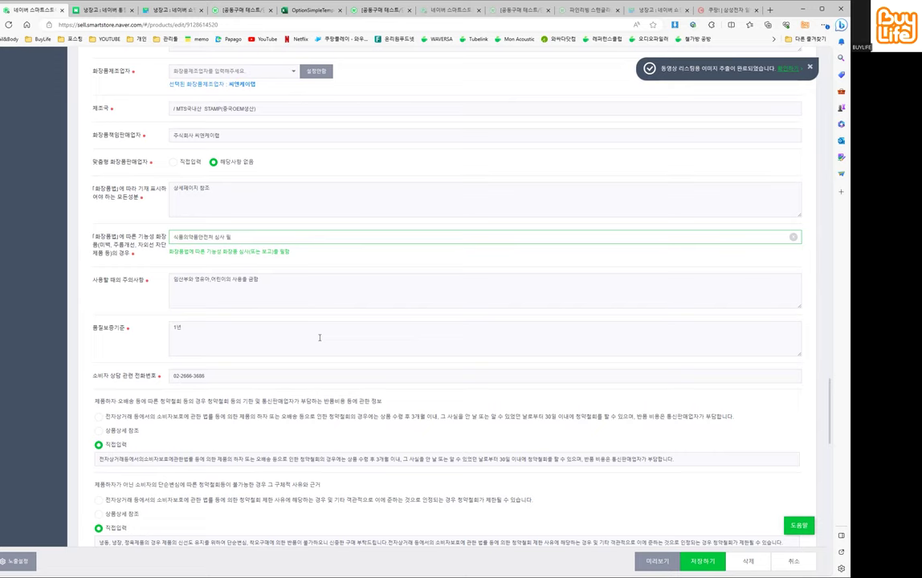
click(310, 287)
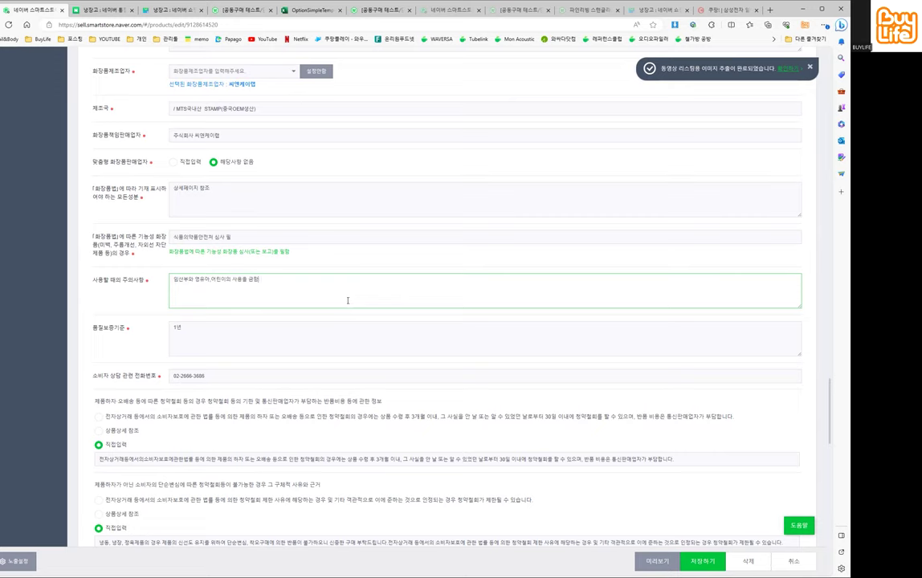
drag(348, 286, 178, 284)
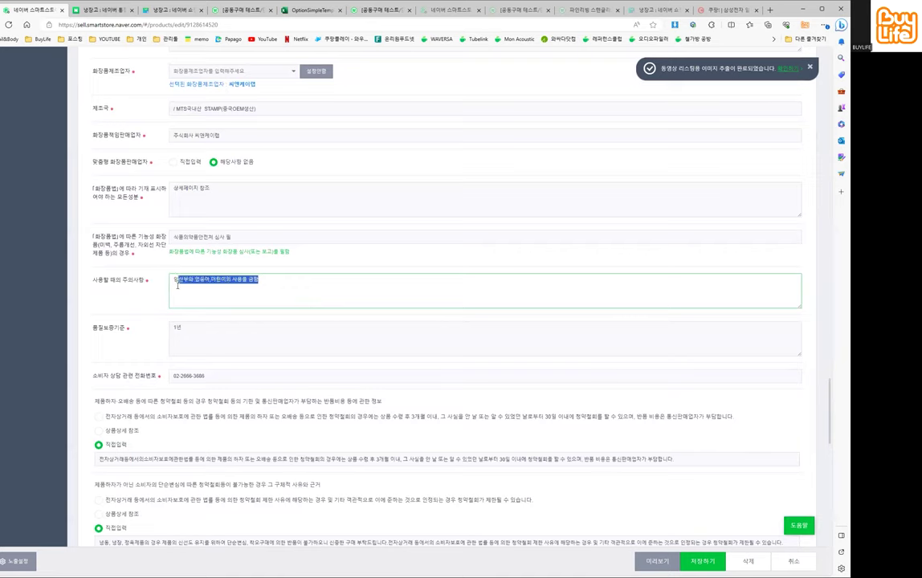
click(268, 286)
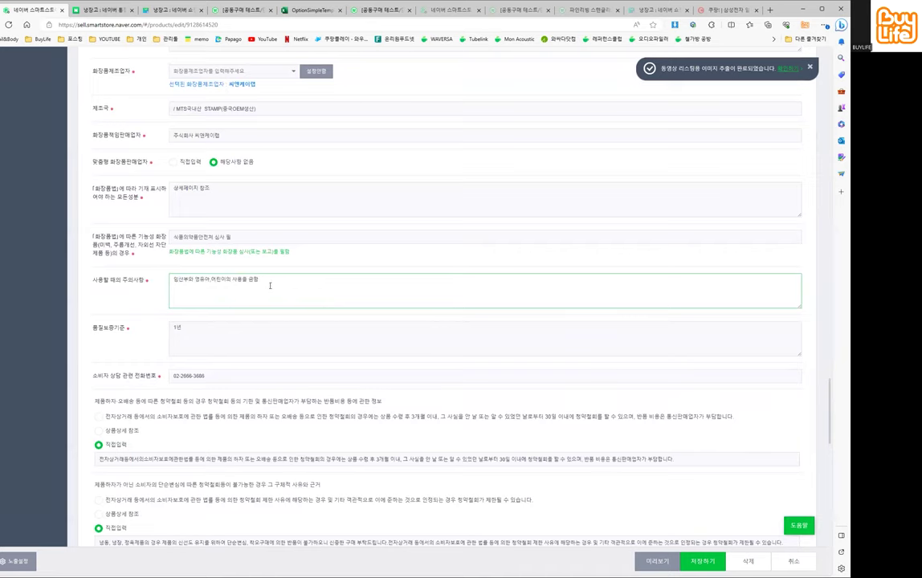
scroll(268, 286, down, 3)
click(216, 168)
key(Tab)
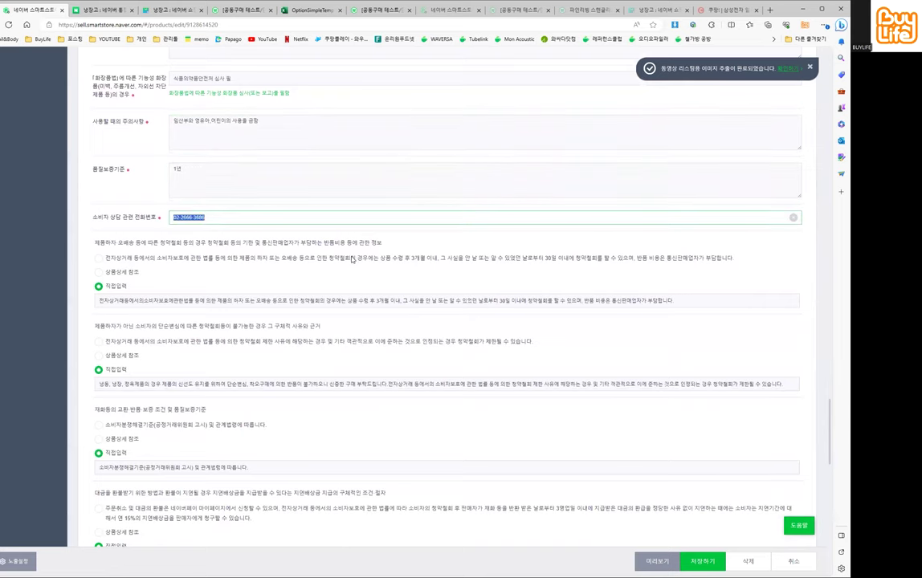
scroll(352, 259, down, 2)
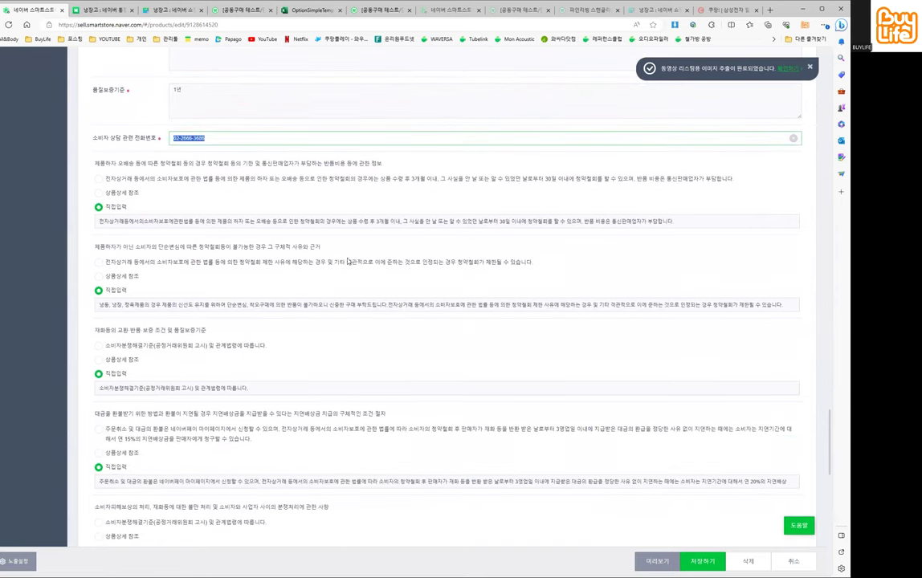
scroll(262, 200, down, 2)
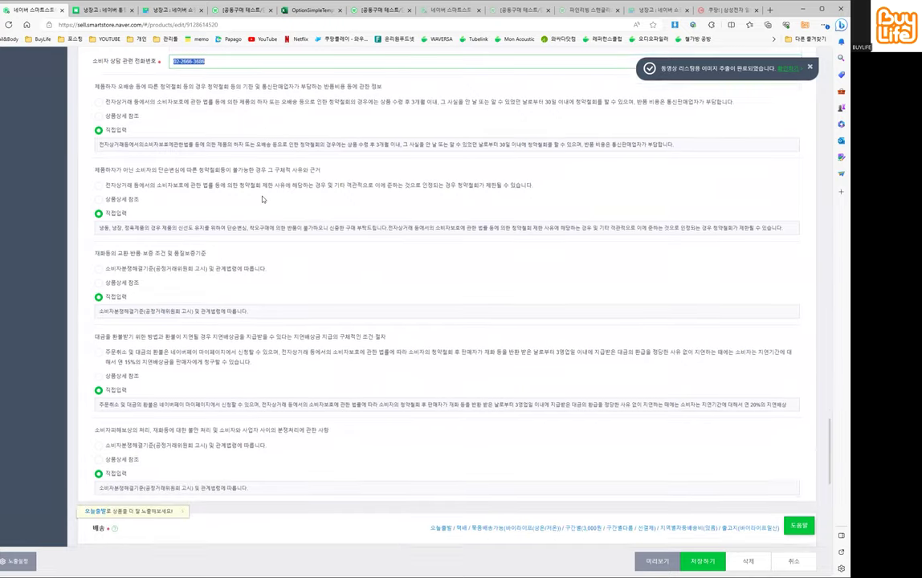
Step: Examine the directly entered terms on return costs for defects and on restricted 청약철회 for 단순변심
scroll(262, 200, up, 2)
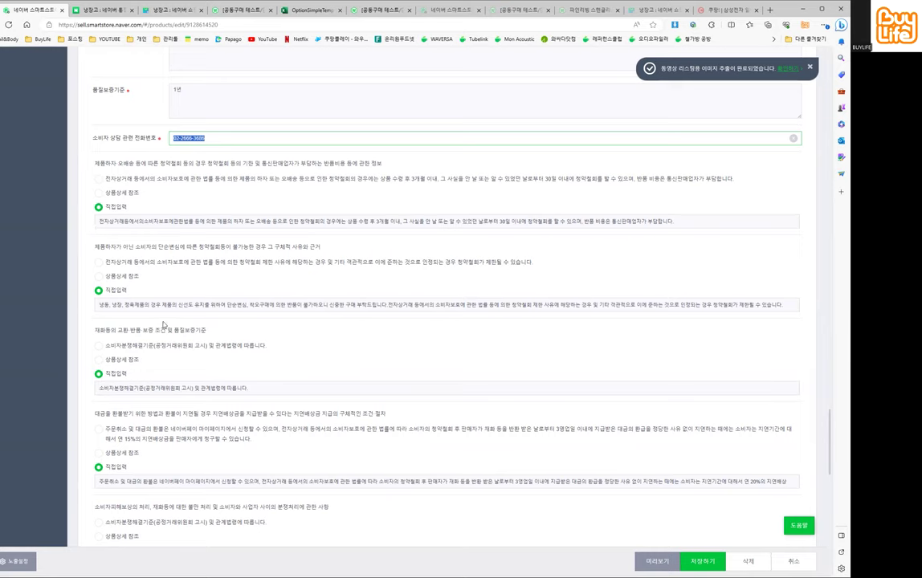
drag(675, 220, 97, 185)
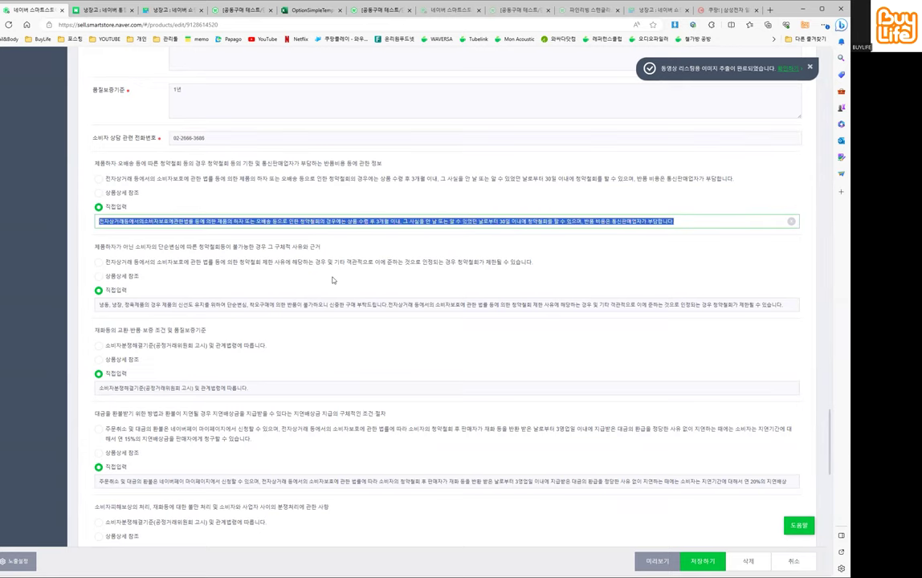
scroll(333, 279, down, 2)
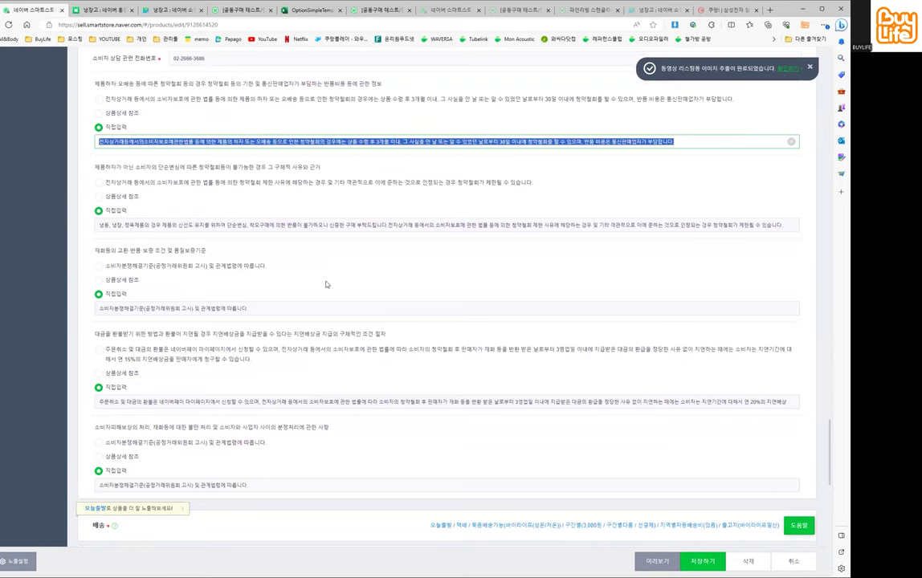
click(102, 224)
drag(100, 226, 162, 226)
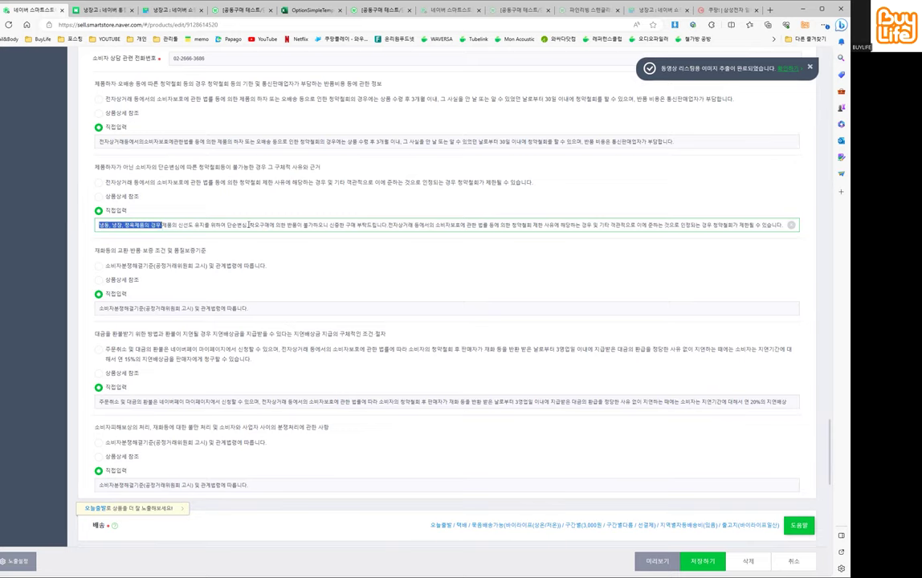
drag(250, 226, 344, 226)
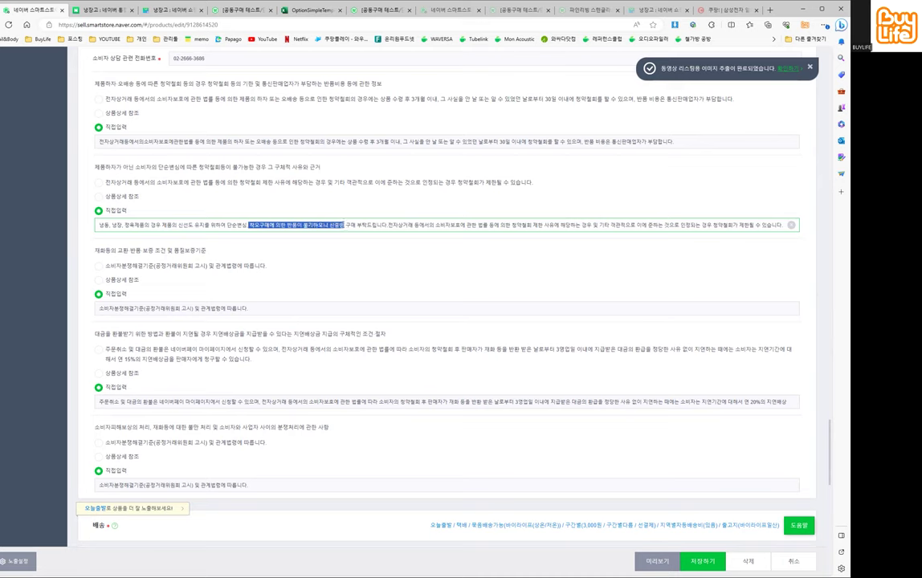
right_click(346, 226)
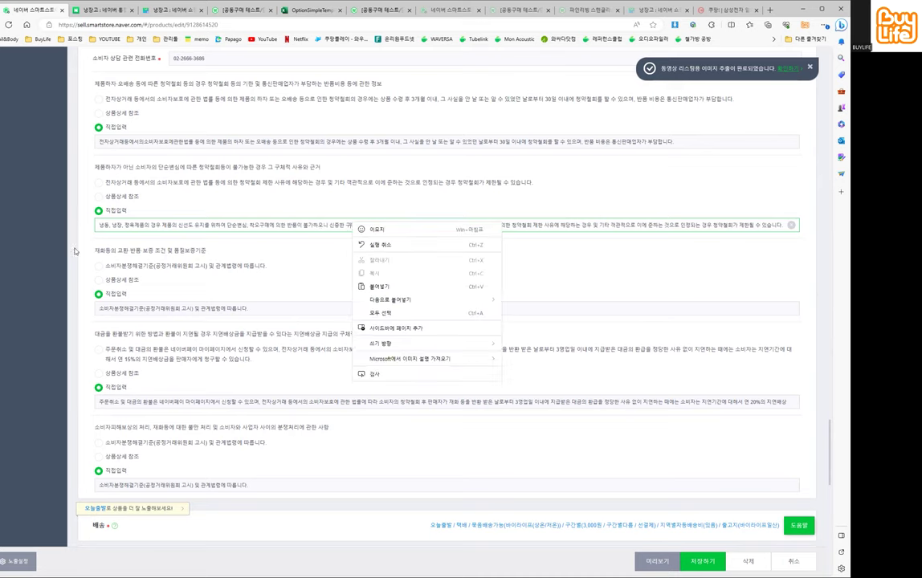
click(46, 268)
Step: Look over the 상품정보제공고시 section again, from 상품군 to the refund and dispute terms, and on to the 배송 section
scroll(391, 336, up, 2)
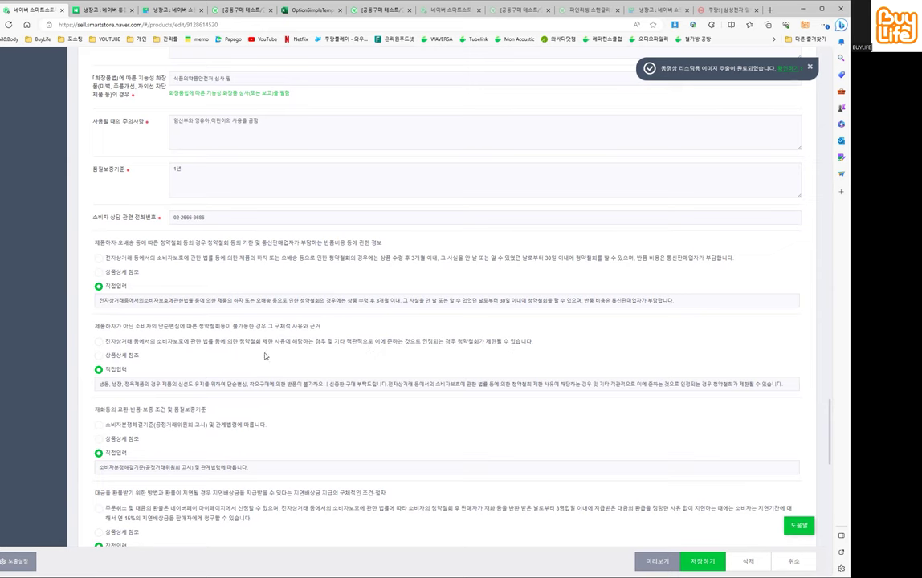
scroll(265, 337, down, 2)
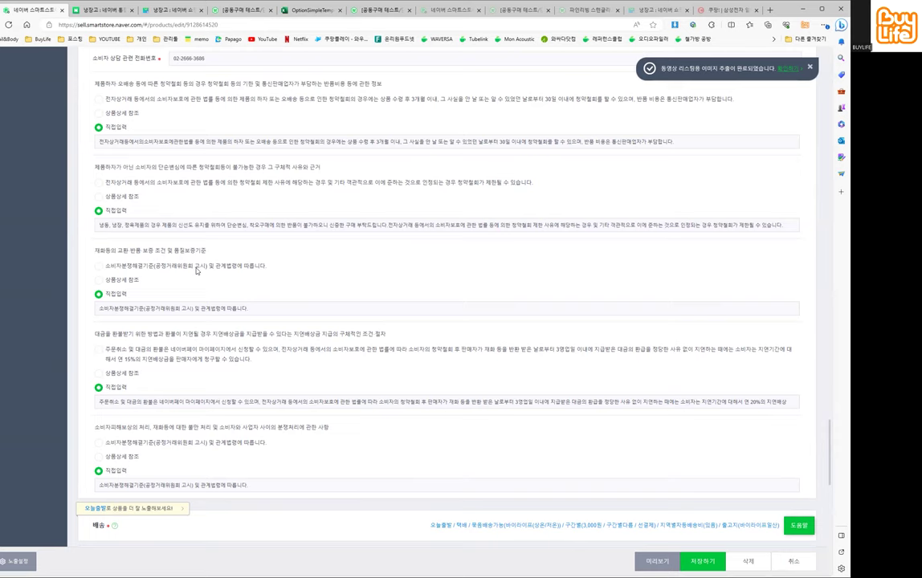
scroll(196, 270, down, 3)
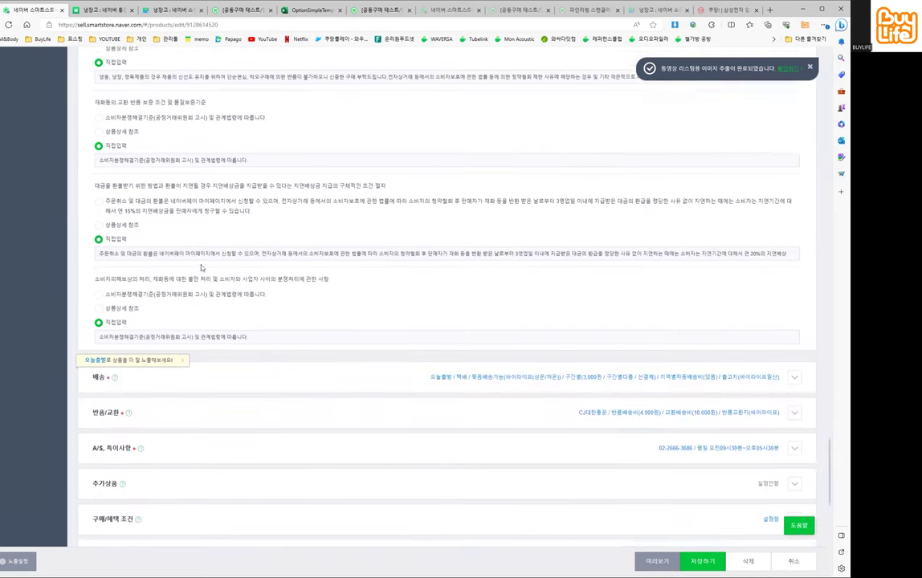
scroll(201, 270, up, 5)
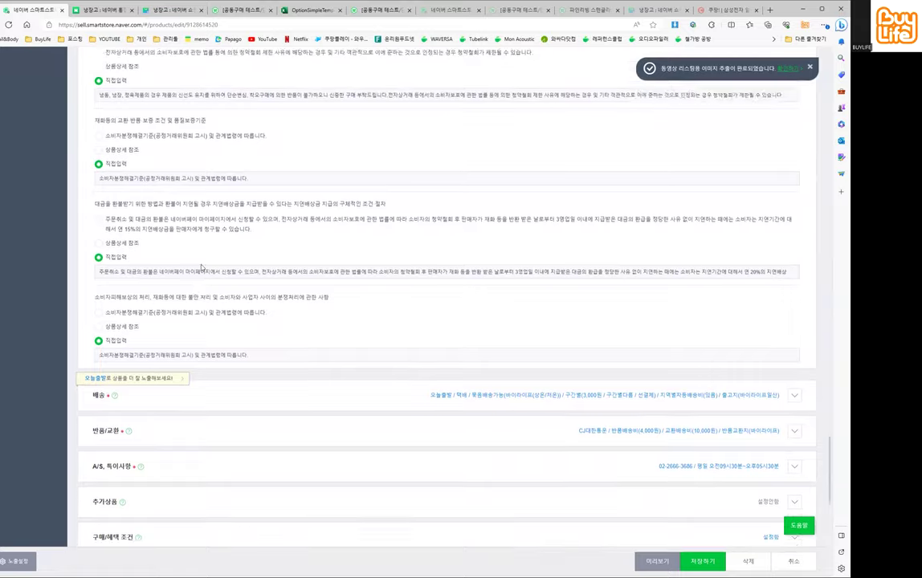
scroll(202, 269, up, 4)
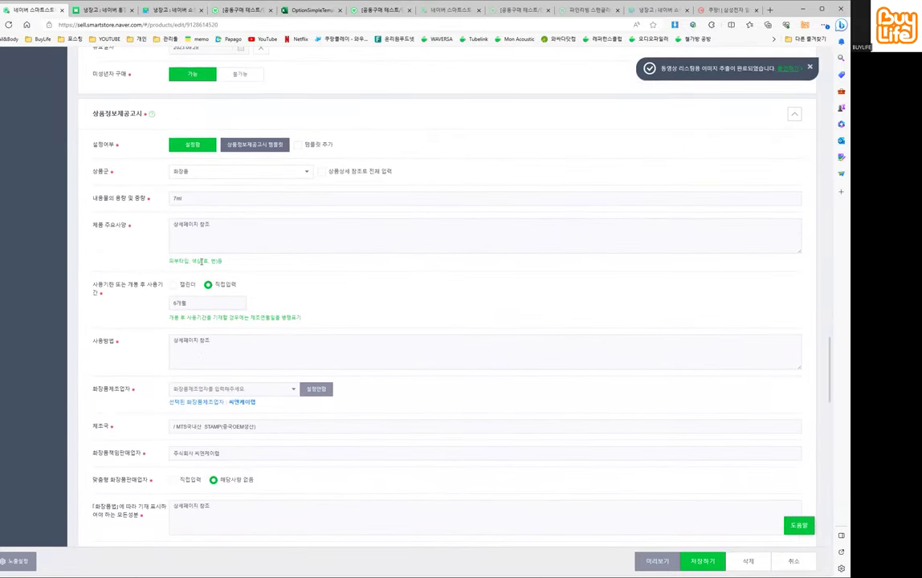
scroll(201, 261, down, 10)
scroll(202, 265, down, 5)
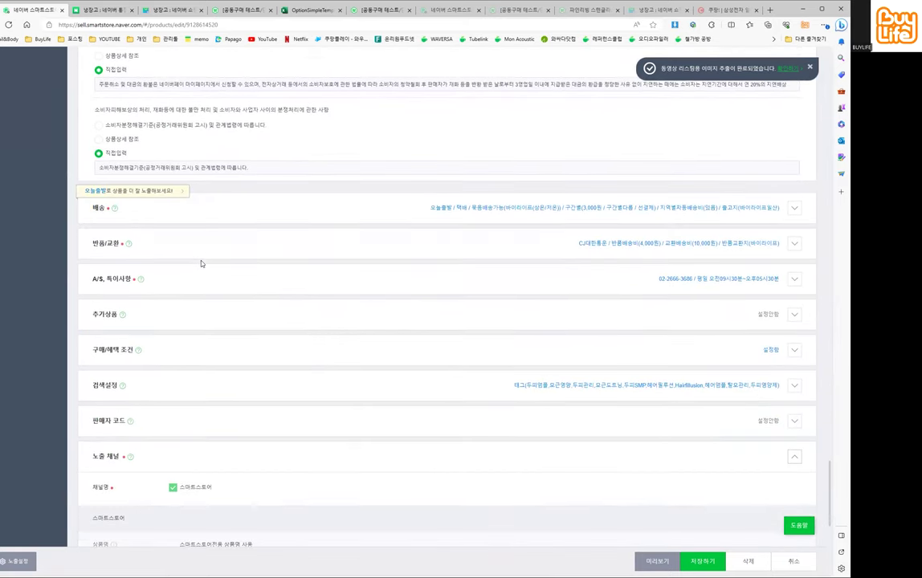
Step: Expand the 배송 section and choose CJ대한통운 as the 택배사
click(253, 206)
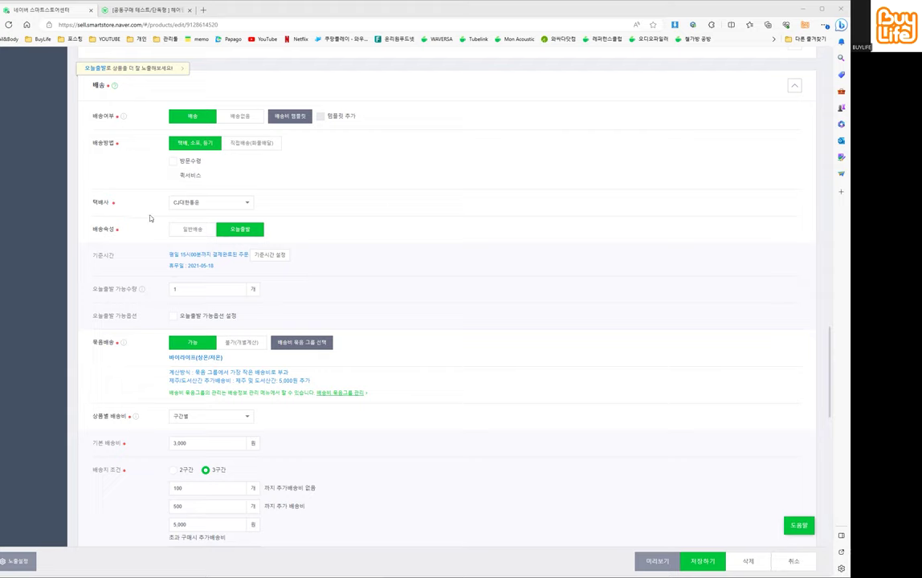
click(216, 206)
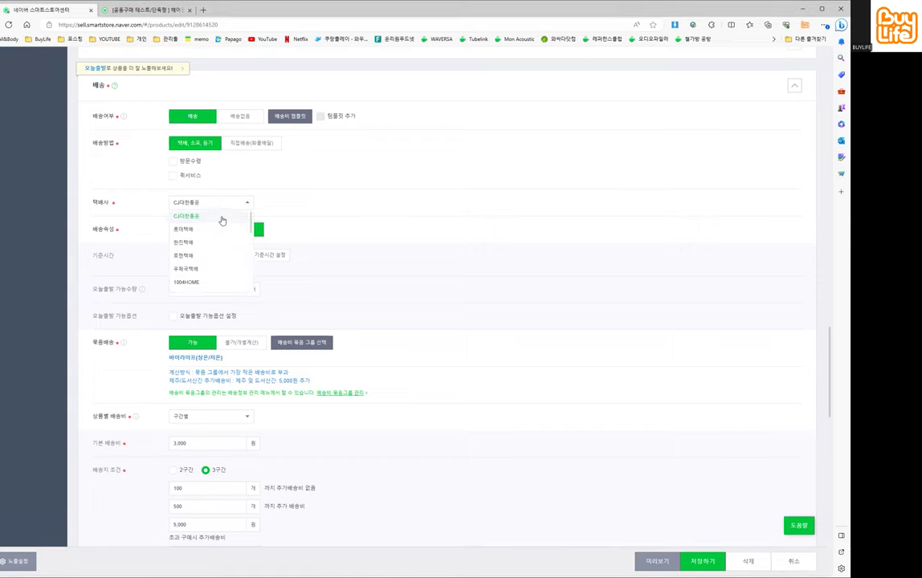
click(214, 218)
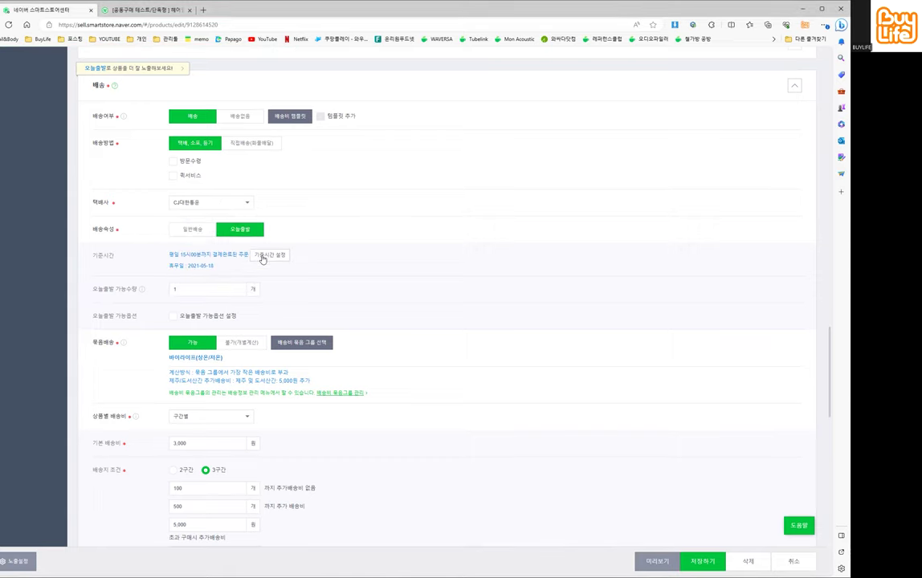
Step: Compare 일반배송 with 오늘출발 for 배송속성, leave 오늘출발 selected, and open its 기준시간 settings
click(194, 232)
click(224, 230)
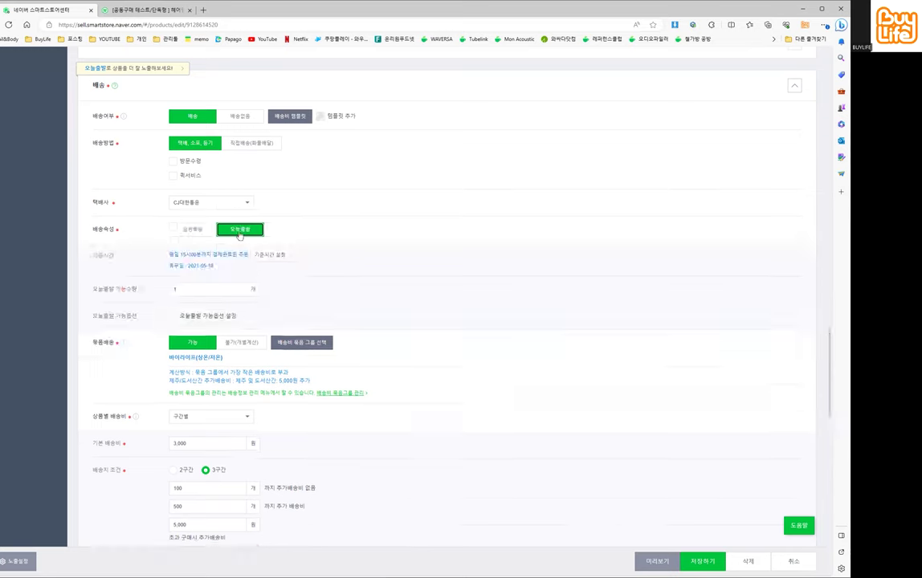
click(197, 232)
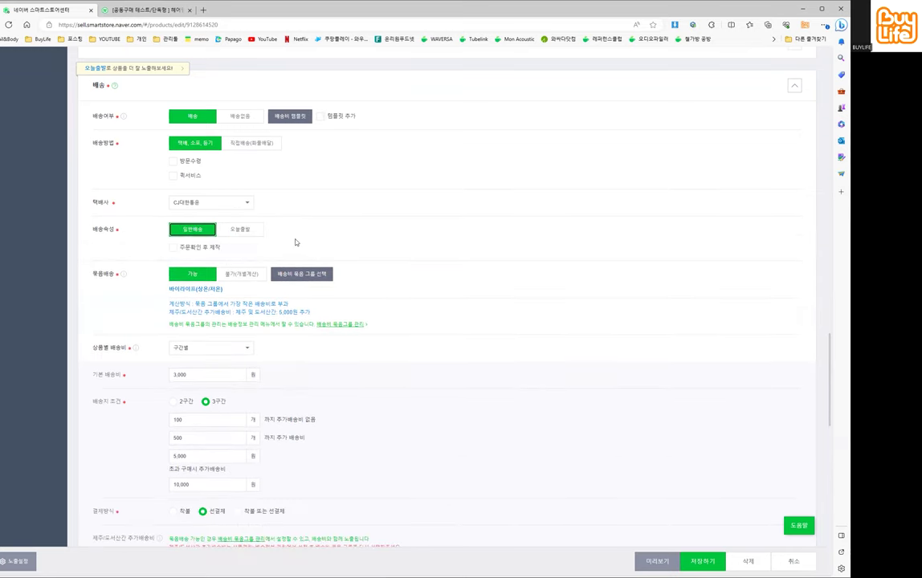
click(234, 233)
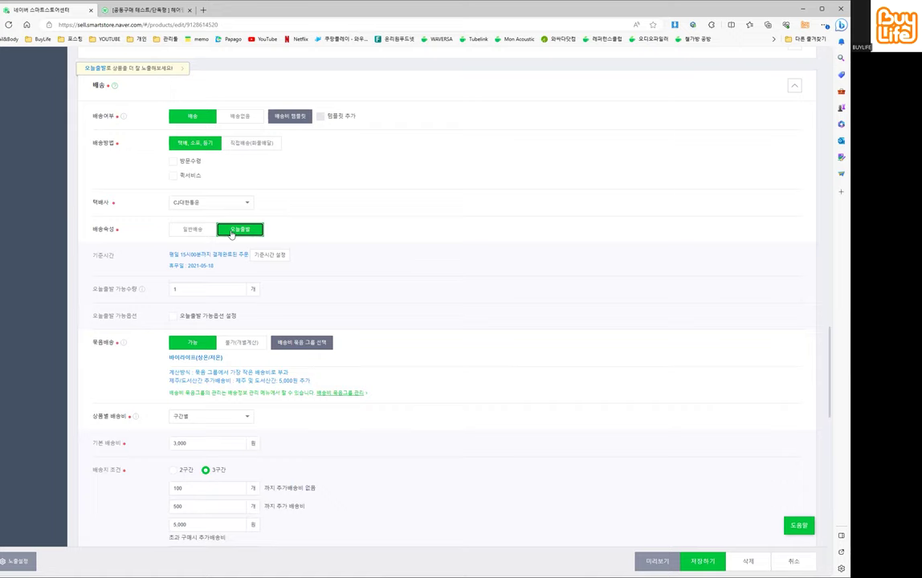
click(269, 255)
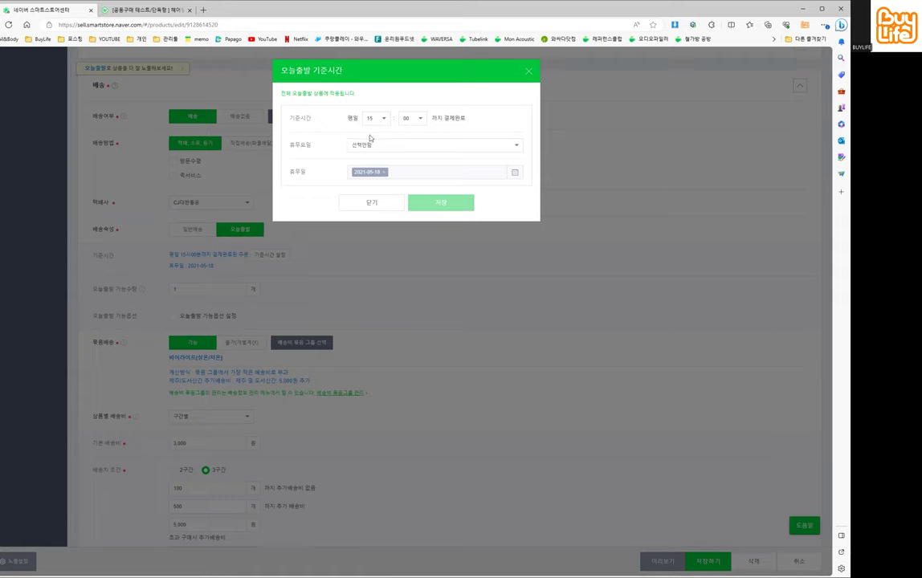
Step: Close the 오늘출발 기준시간 settings without saving, and preview the 오늘출발 가능옵션 설정 option, leaving it disabled
click(373, 202)
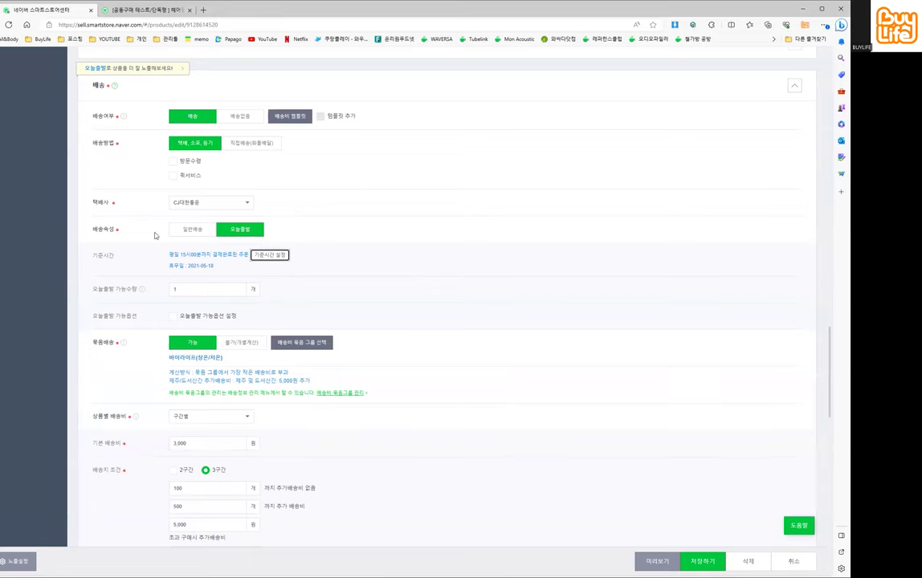
scroll(149, 217, down, 1)
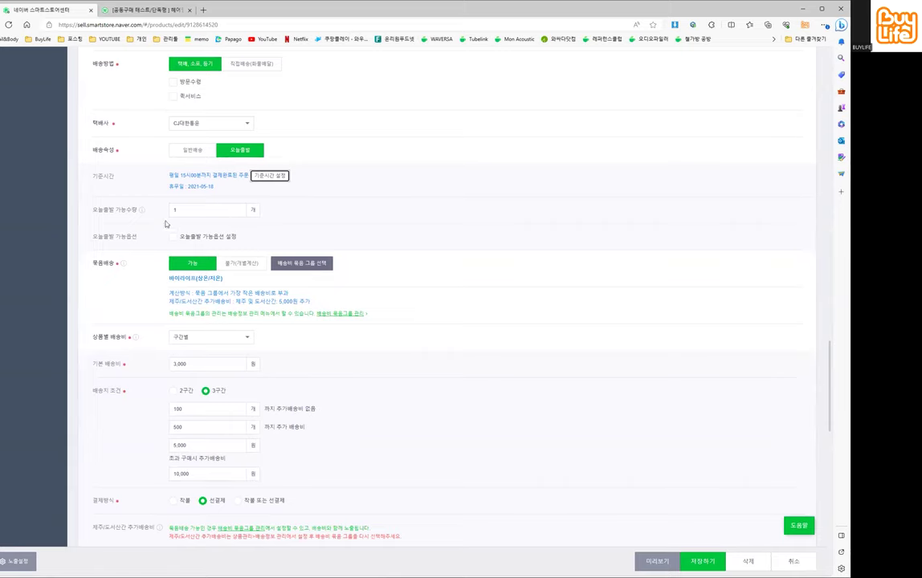
click(173, 236)
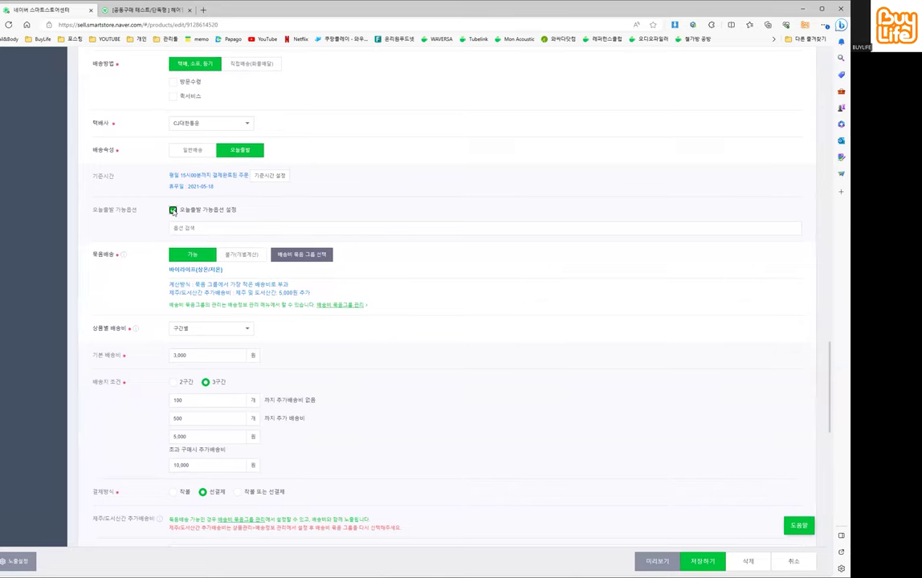
click(173, 210)
Step: Review the selectable 배송비 묶음그룹 entries for 묶음배송 and close the list without choosing another group
scroll(233, 211, down, 1)
scroll(233, 210, down, 1)
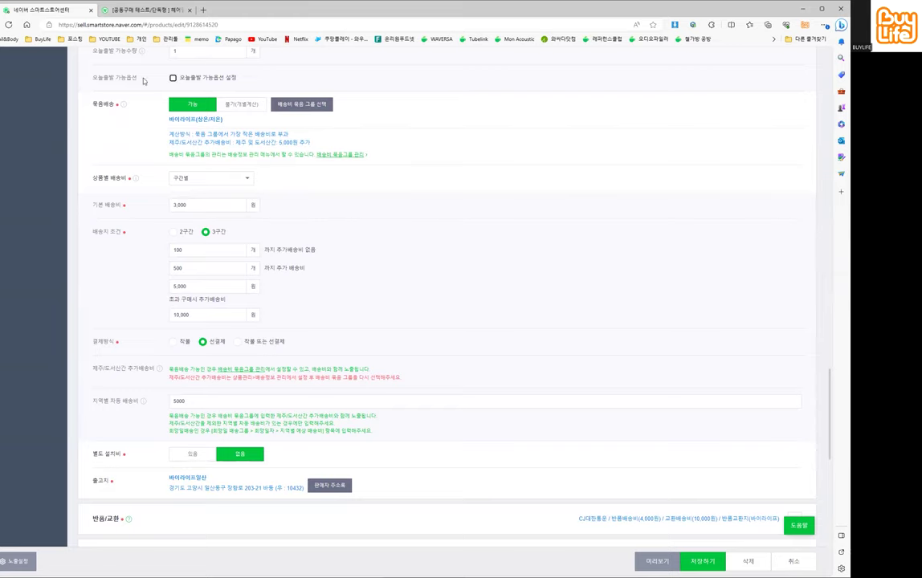
click(309, 105)
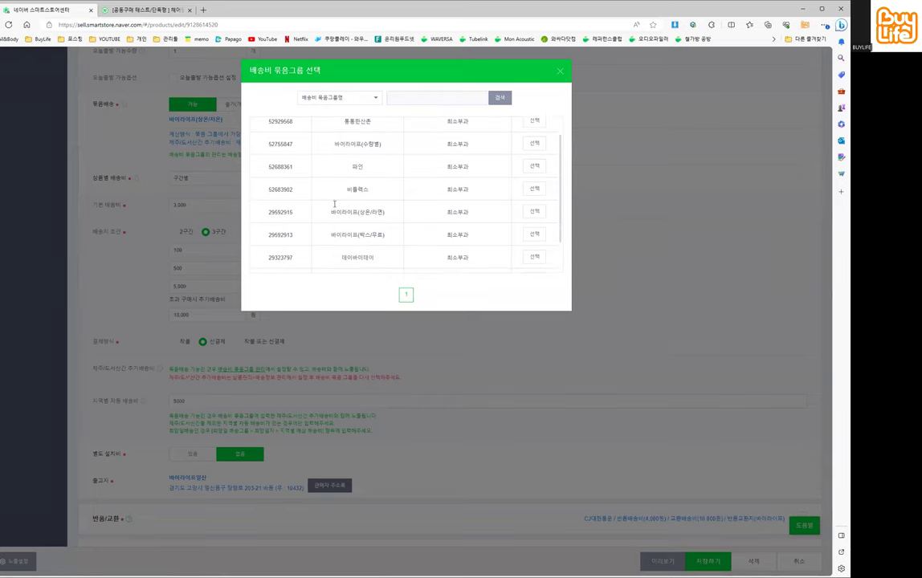
scroll(372, 173, down, 1)
scroll(372, 171, up, 1)
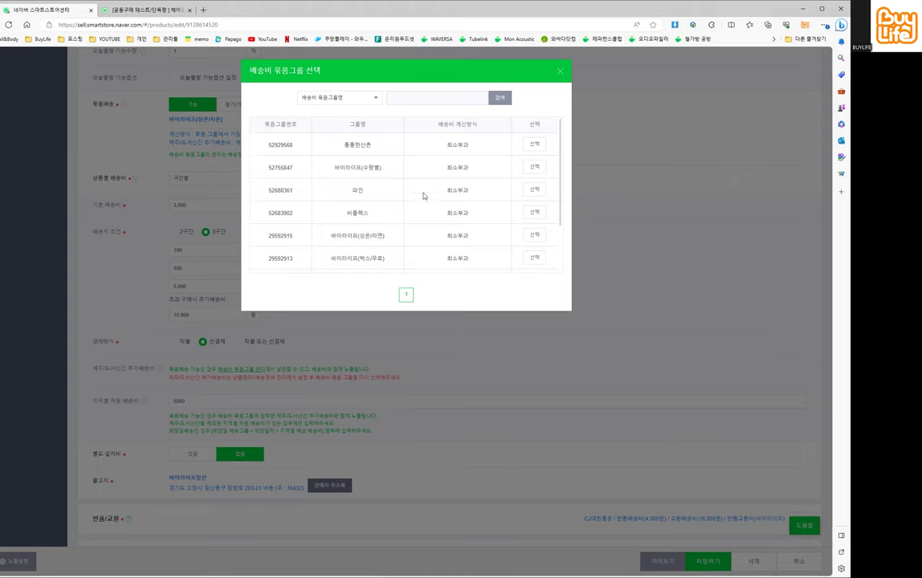
scroll(423, 196, down, 1)
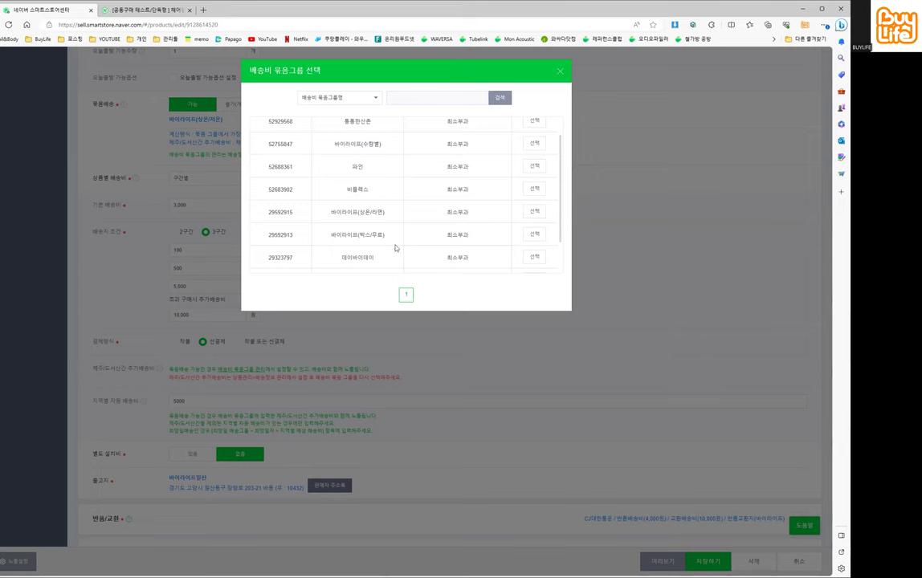
scroll(406, 226, down, 1)
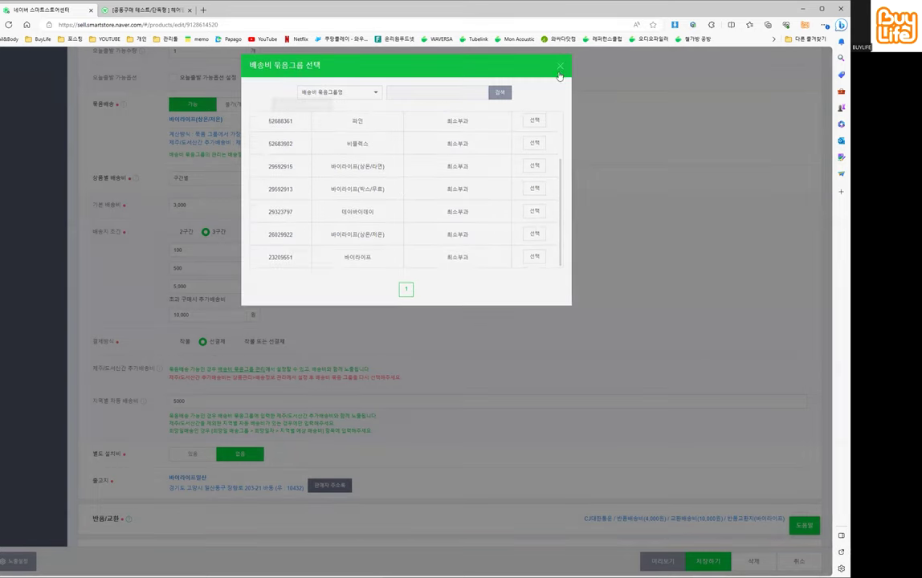
click(560, 75)
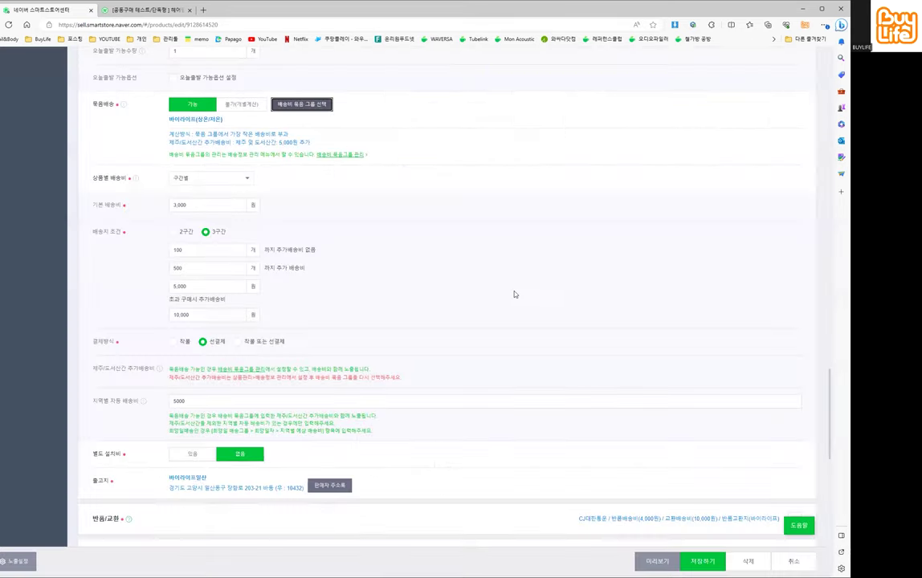
Step: Compare the 무료, 조건부 무료 and 유료 settings of 상품별 배송비, including the 조건부 무료 threshold amount
click(221, 185)
click(212, 189)
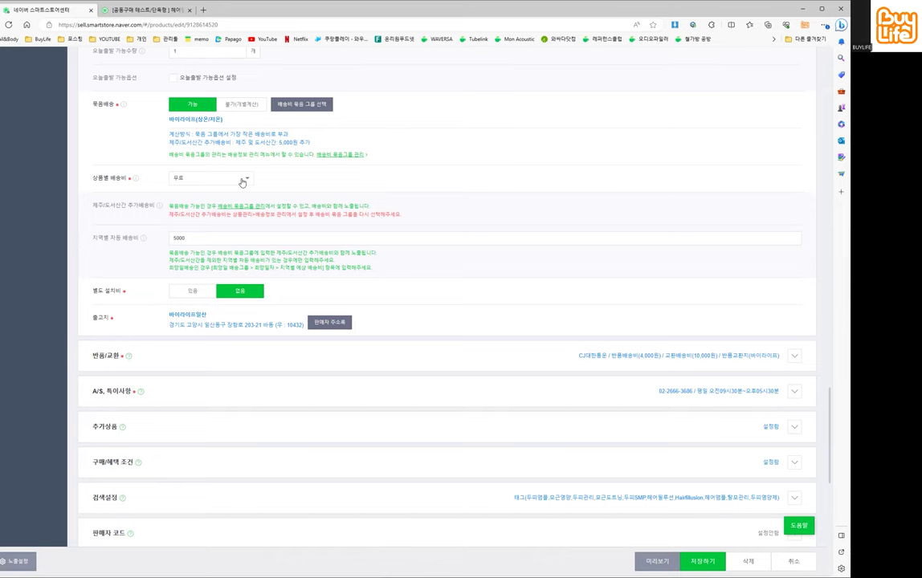
click(242, 182)
click(218, 203)
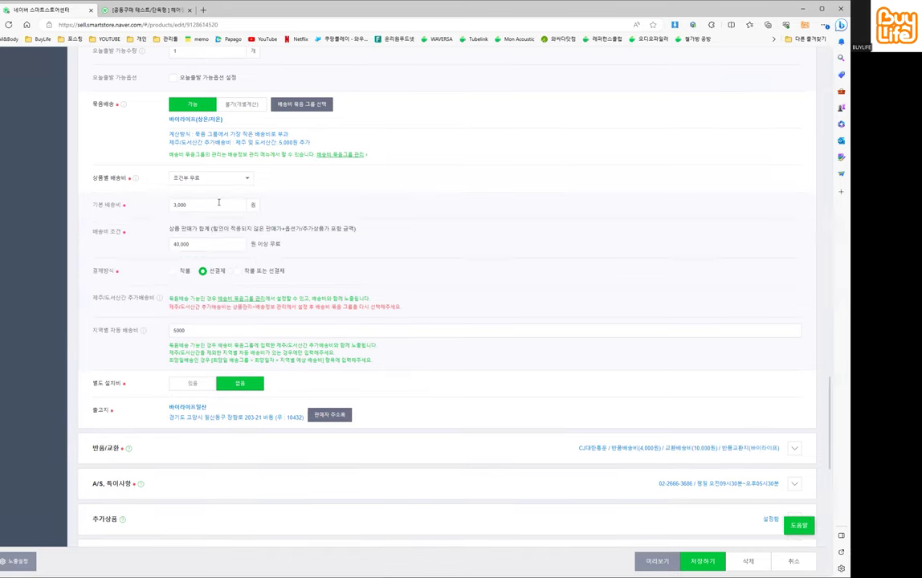
click(224, 244)
click(247, 179)
click(180, 218)
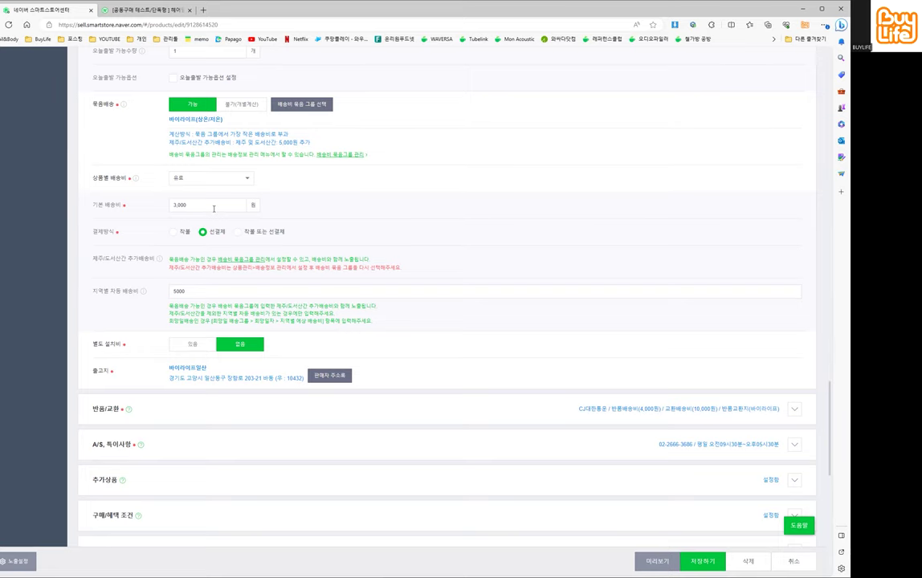
Step: Examine the 수량별 setting of 상품별 배송비, then return the fee type to 구간별
click(216, 179)
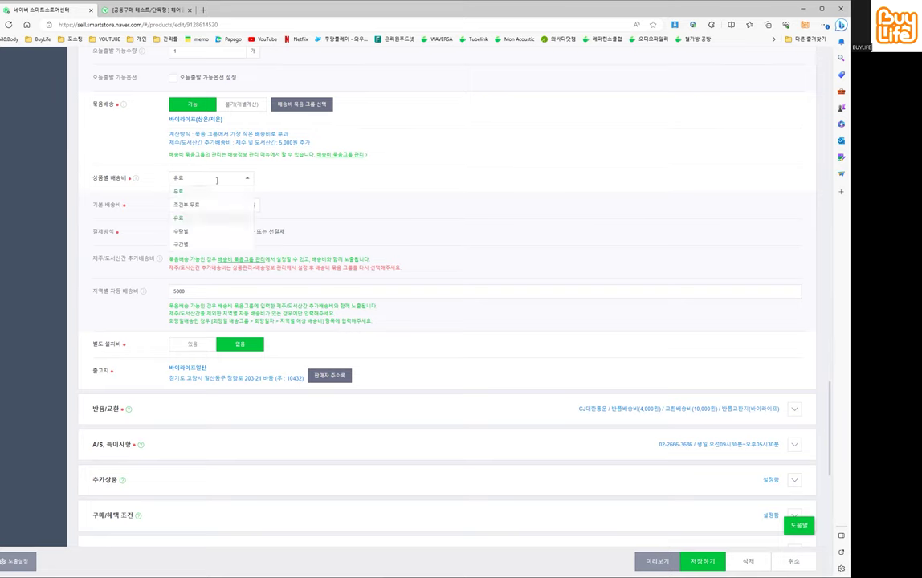
click(206, 231)
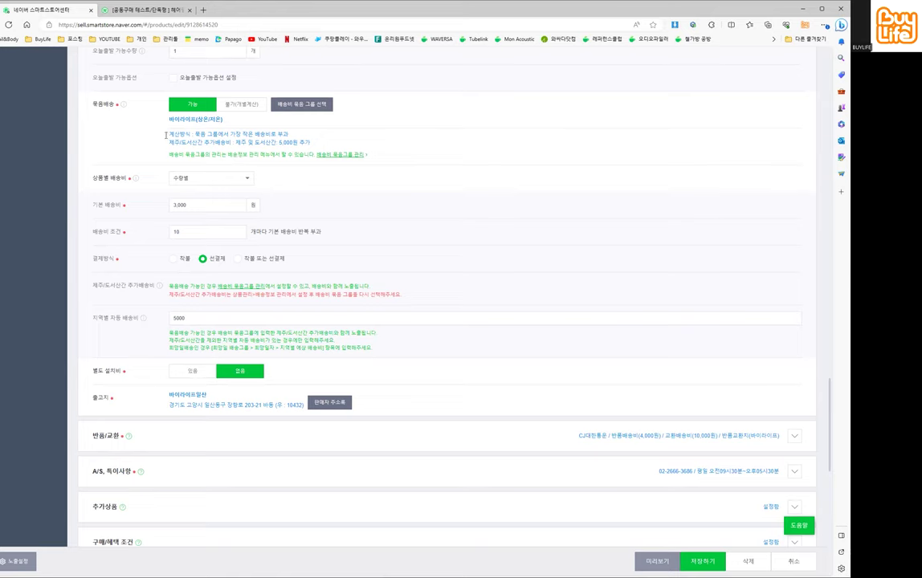
click(243, 178)
click(219, 243)
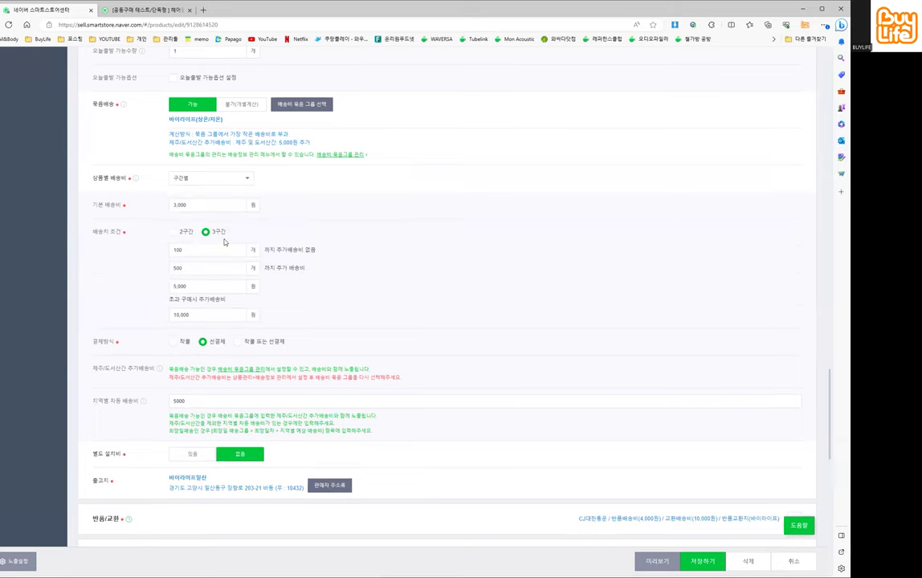
Step: Preview the 2구간 fields under 배송비 조건, checking the base and additional fees, and switch back to 3구간
click(173, 231)
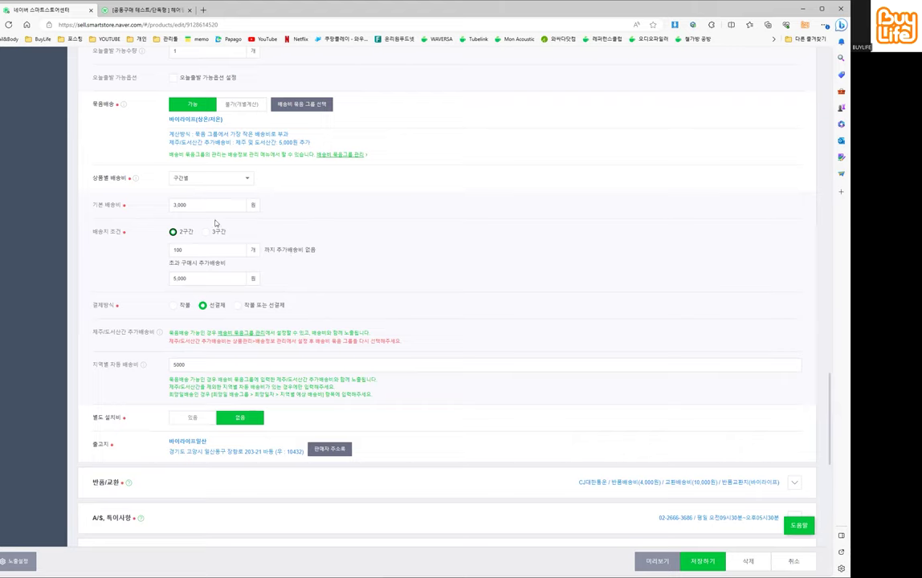
drag(212, 205, 141, 206)
click(215, 248)
drag(210, 205, 161, 206)
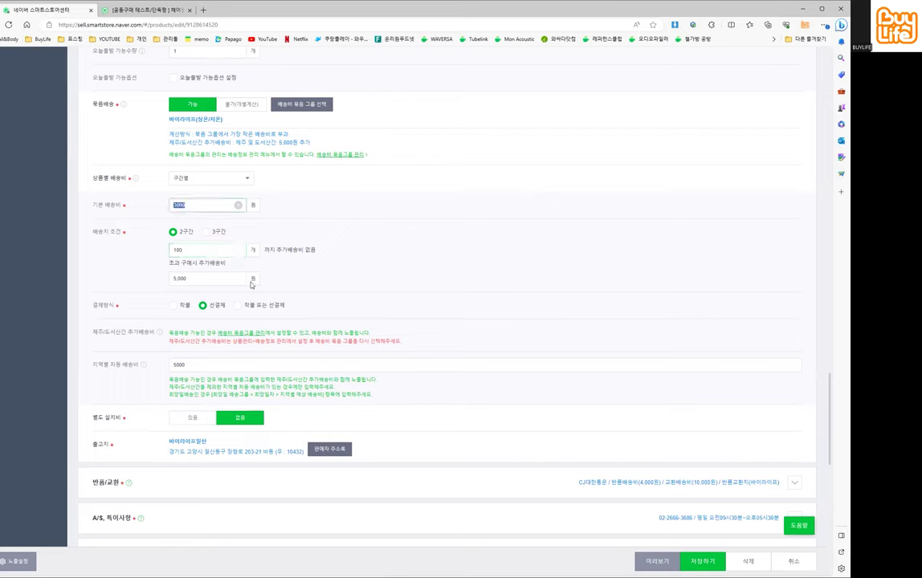
drag(212, 278, 36, 243)
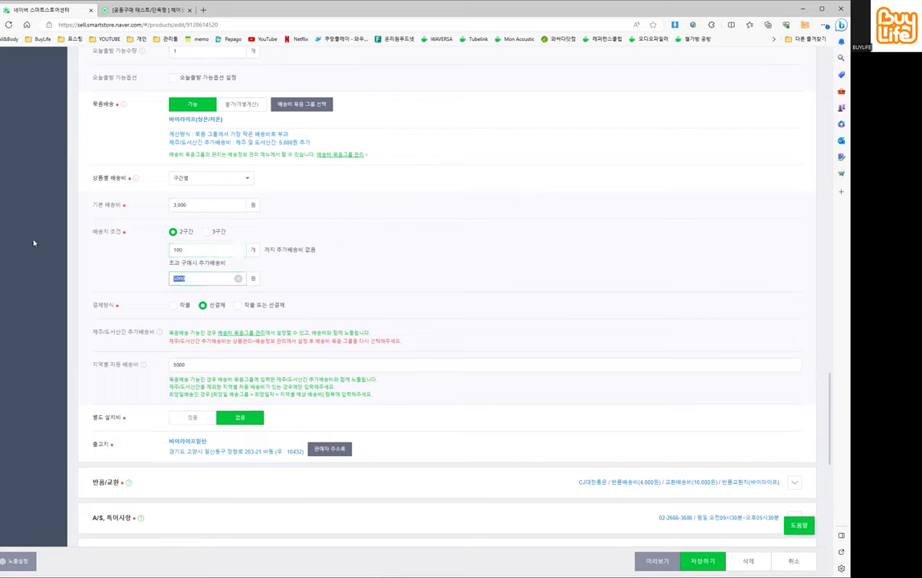
click(207, 232)
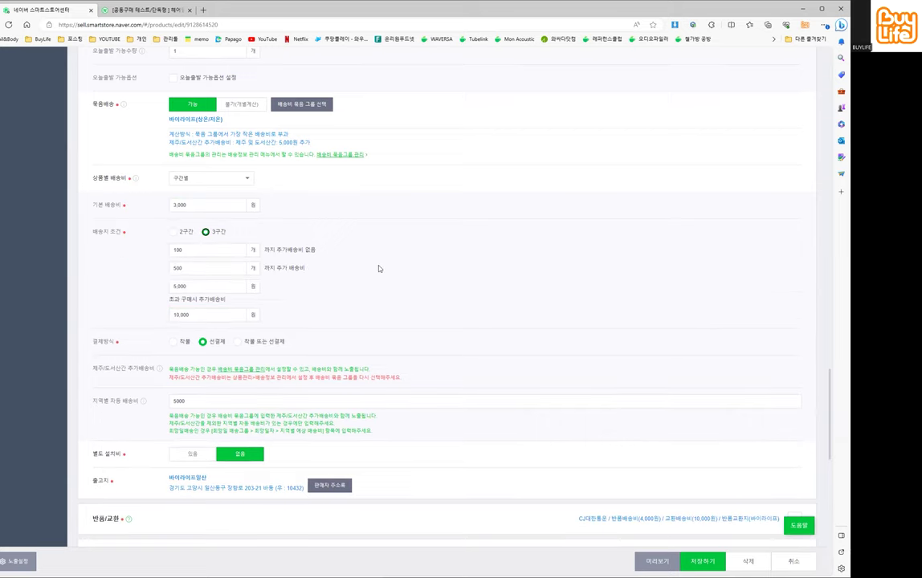
Step: Examine the quantity limits and additional fees of the 3구간 tiers, and recheck the 상품별 배송비 choices without changing them
drag(186, 249, 143, 250)
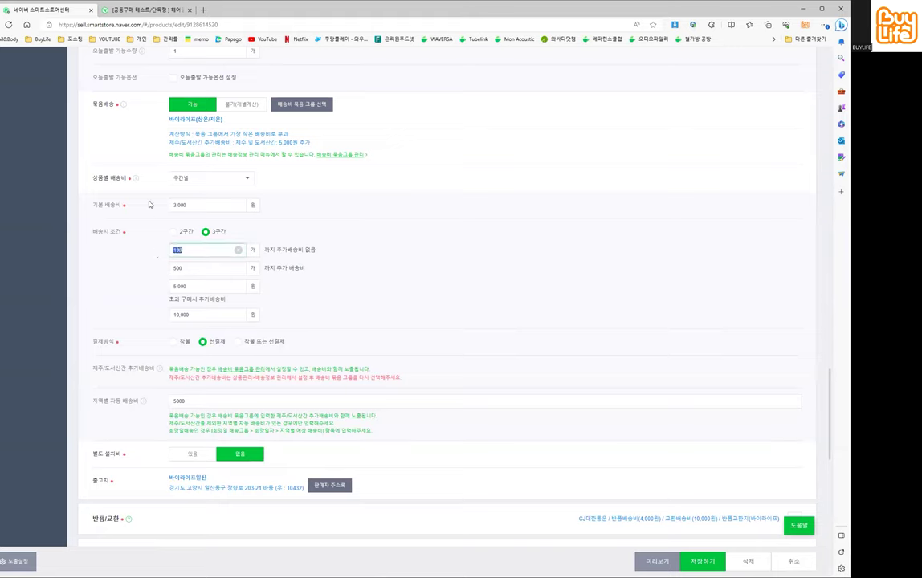
drag(187, 268, 115, 291)
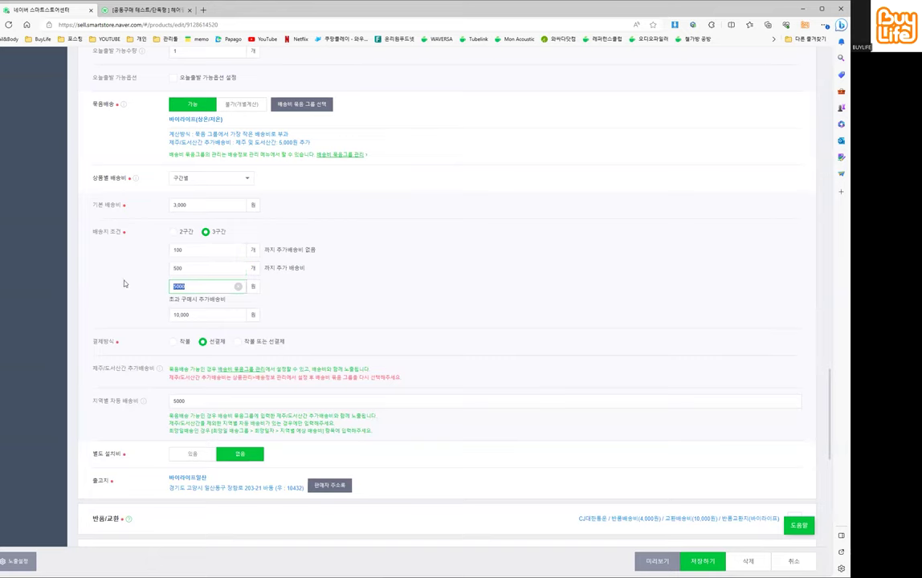
click(194, 270)
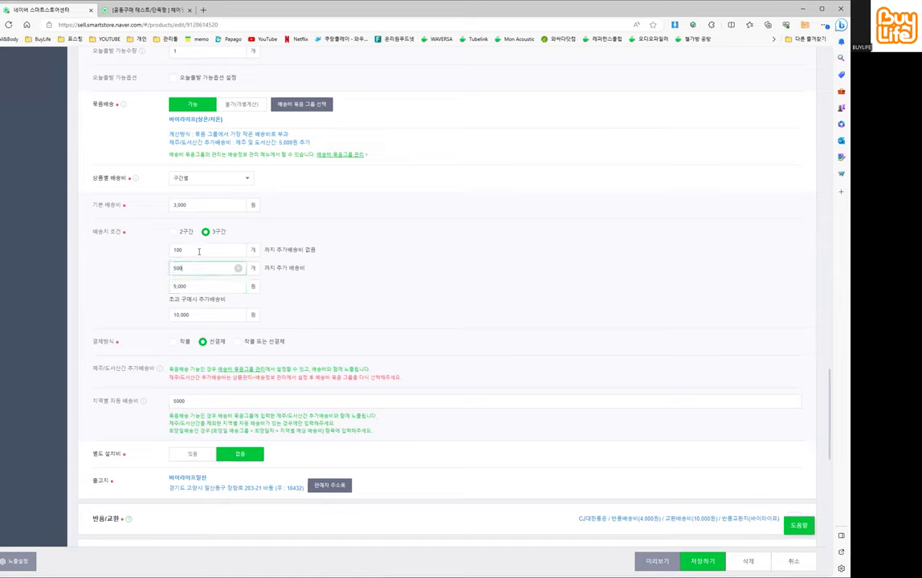
drag(194, 270, 143, 268)
double_click(207, 315)
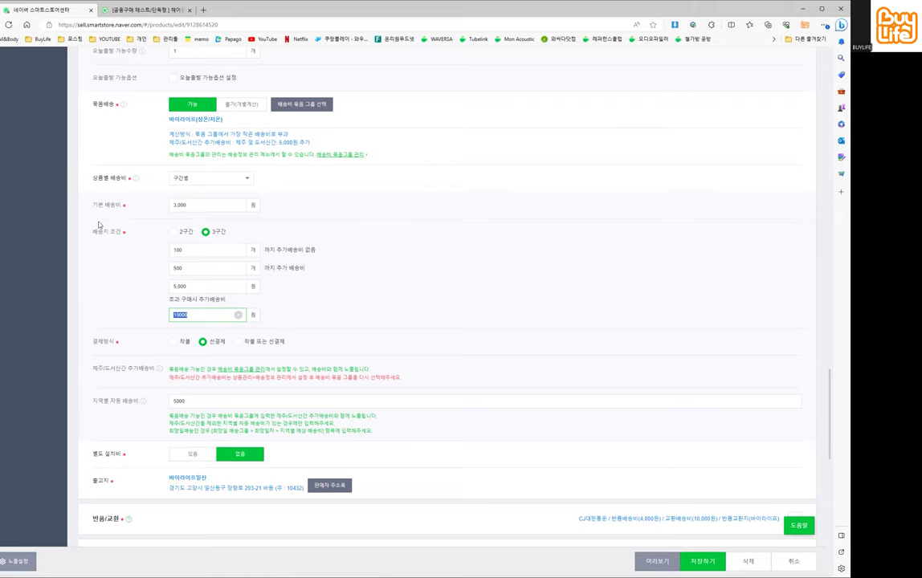
click(201, 178)
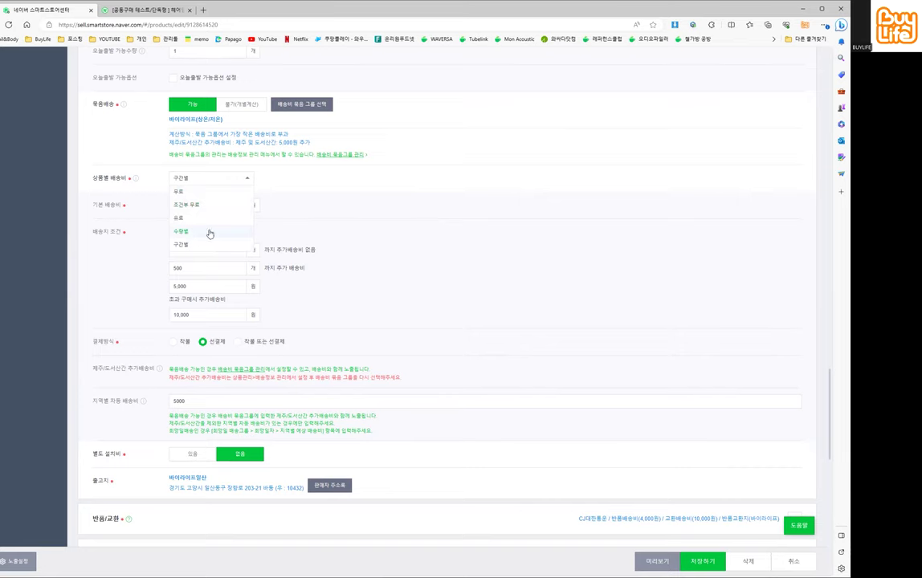
click(562, 249)
Step: Look over 결제방식, 제주/도서산간 추가배송비, 지역별 차등 배송비, 별도 설치비 and 출고지 in the 배송 section
scroll(362, 255, down, 2)
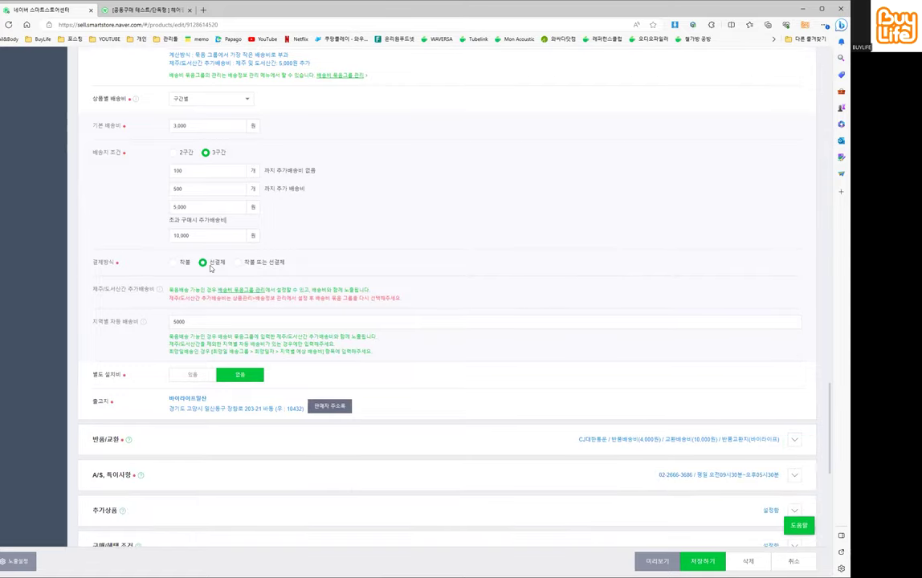
scroll(211, 270, down, 2)
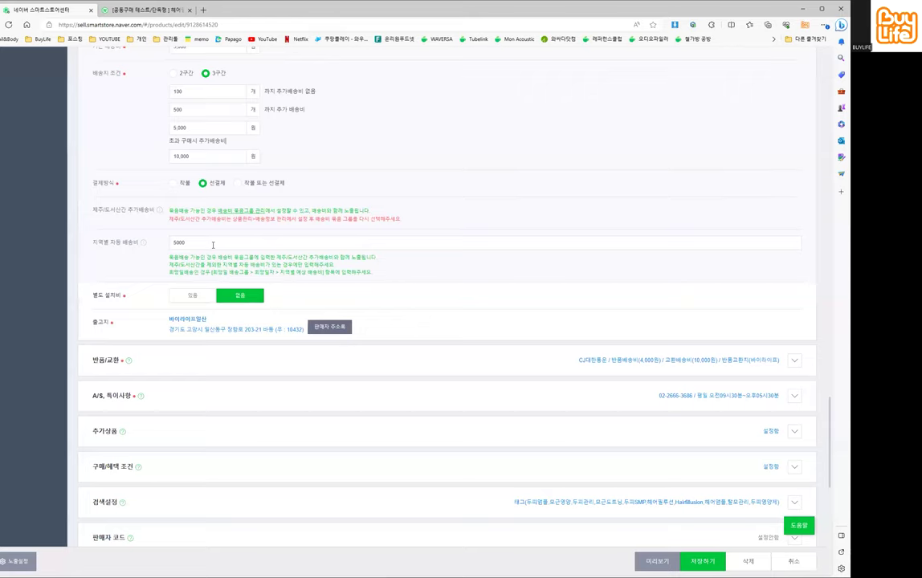
double_click(183, 241)
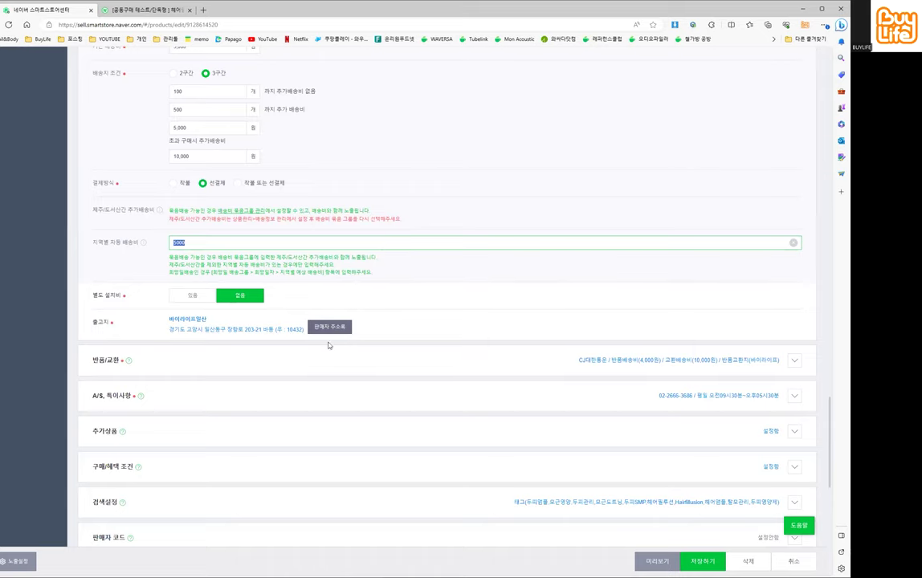
scroll(410, 241, down, 2)
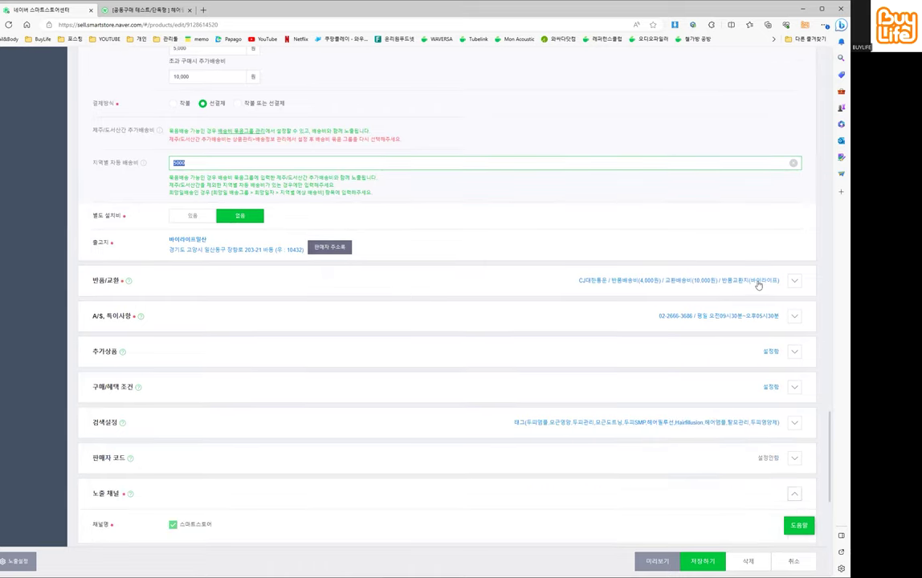
Step: Expand the 반품/교환 section and review its 택배사, 반품배송비, 교환배송비 and 반품/교환지 settings
click(794, 281)
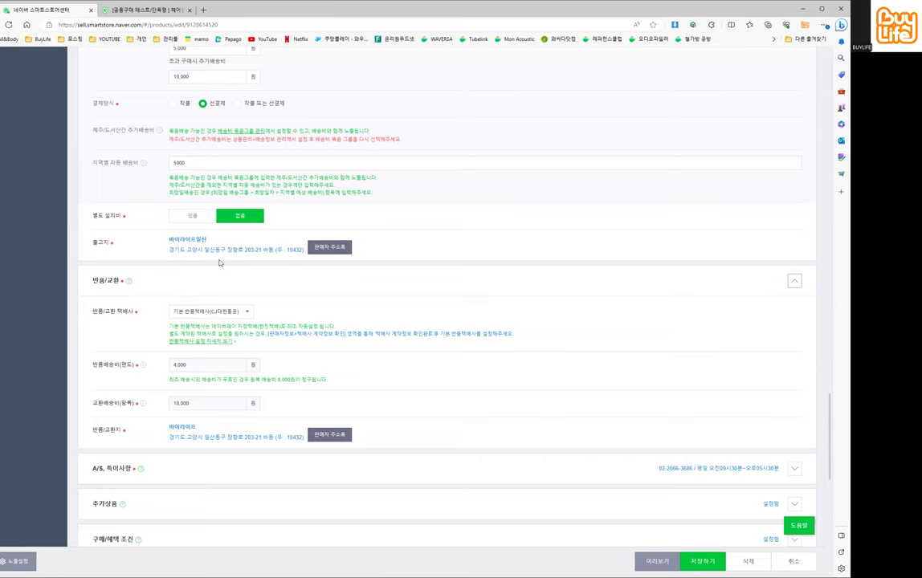
click(247, 312)
click(309, 283)
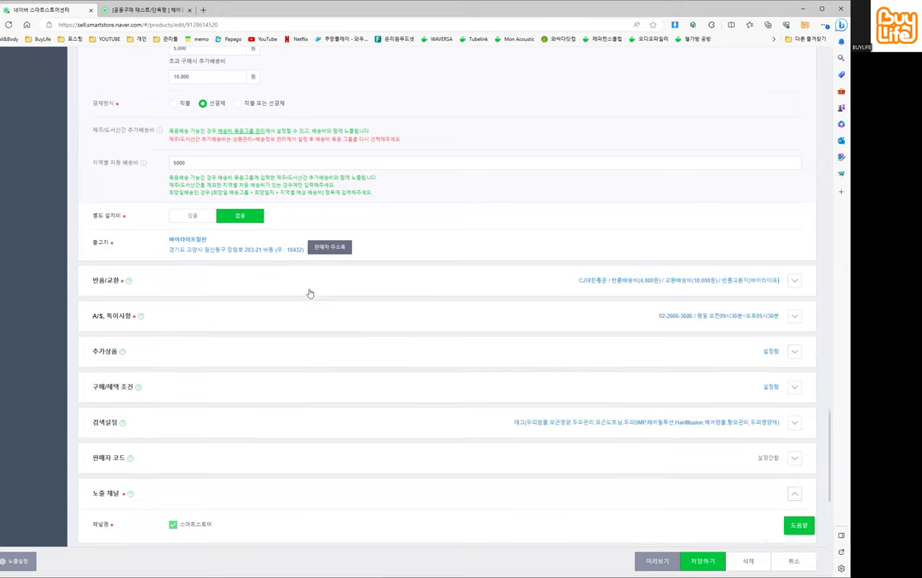
click(798, 283)
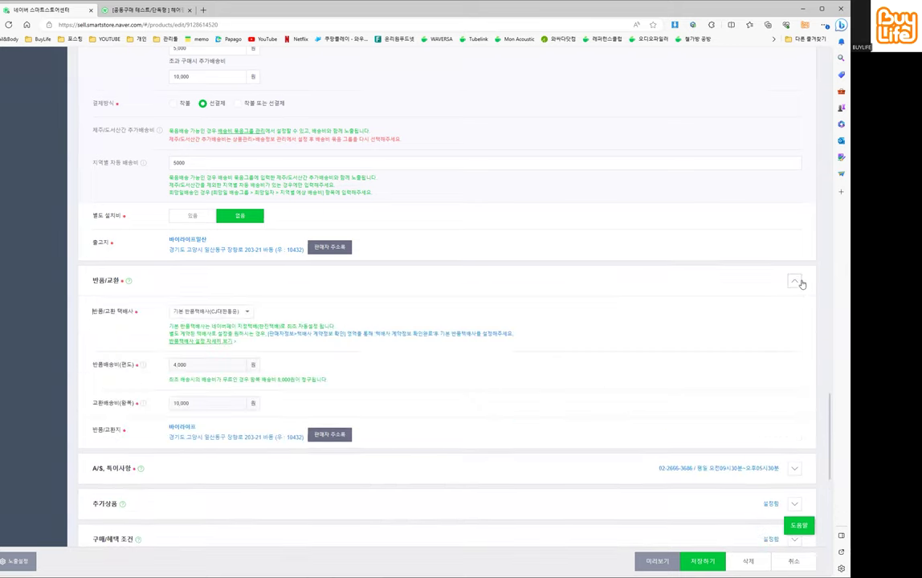
scroll(504, 286, down, 2)
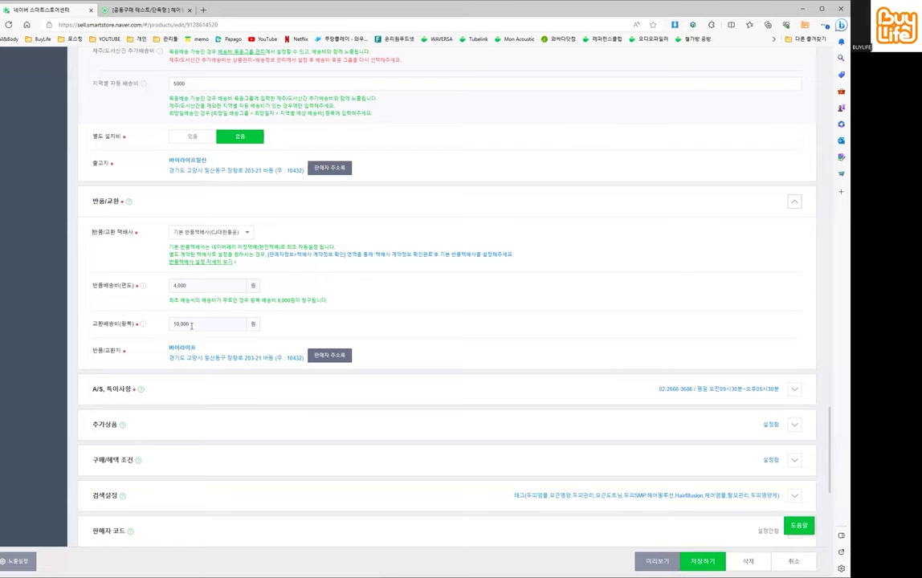
Step: Expand the A/S, 특이사항 section and highlight the entered A/S전화번호
scroll(175, 309, down, 1)
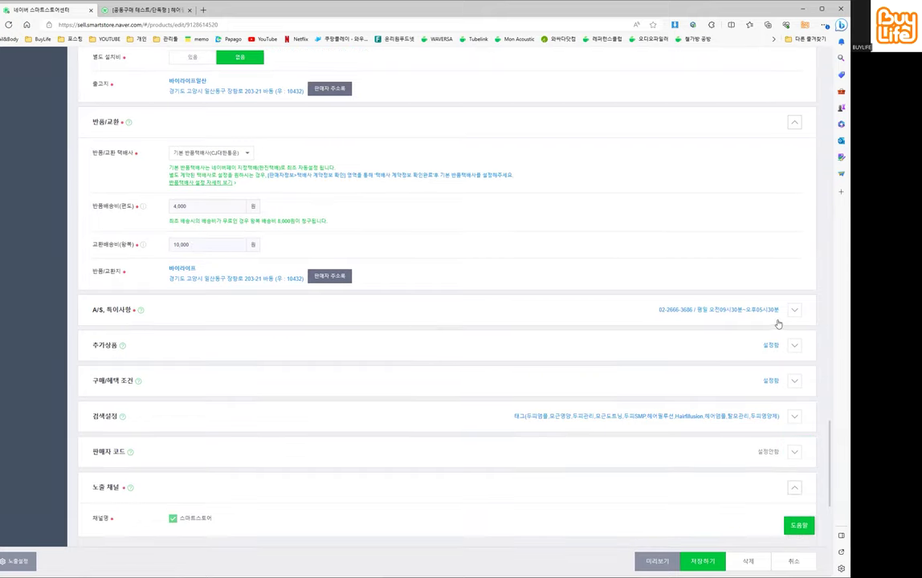
click(779, 320)
scroll(377, 265, down, 1)
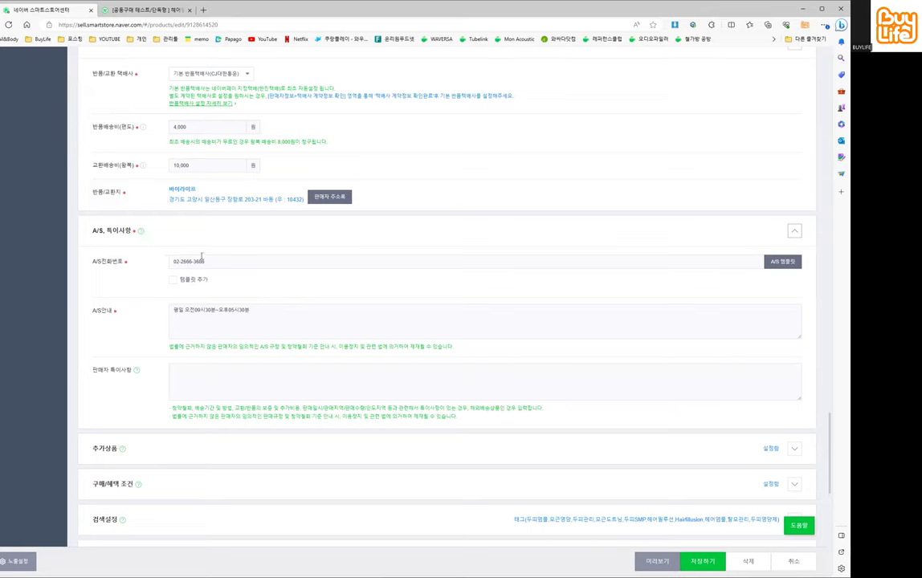
drag(219, 259, 121, 260)
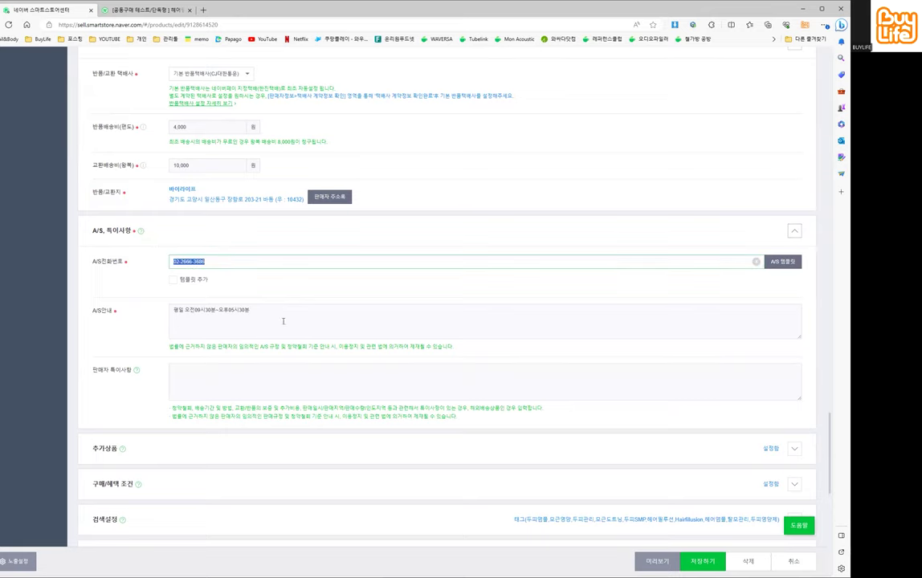
Step: Review the A/S안내 text and the 판매자 특이사항 field in the A/S, 특이사항 section
drag(282, 315, 125, 294)
click(219, 382)
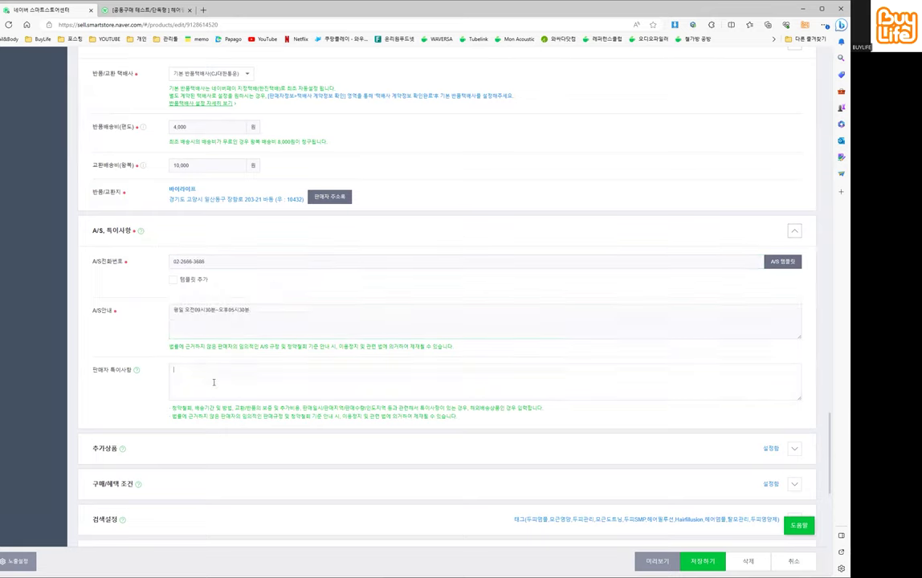
scroll(219, 434, down, 1)
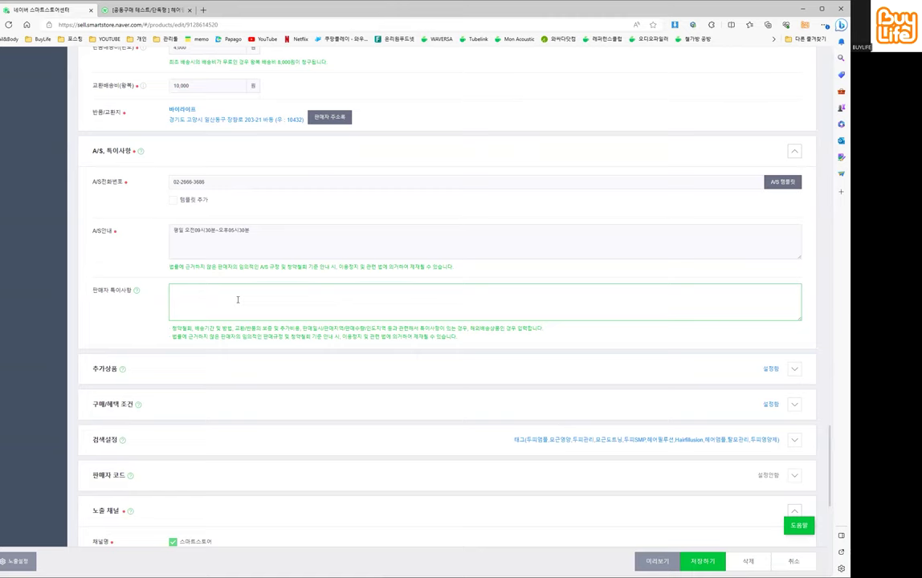
scroll(238, 299, down, 3)
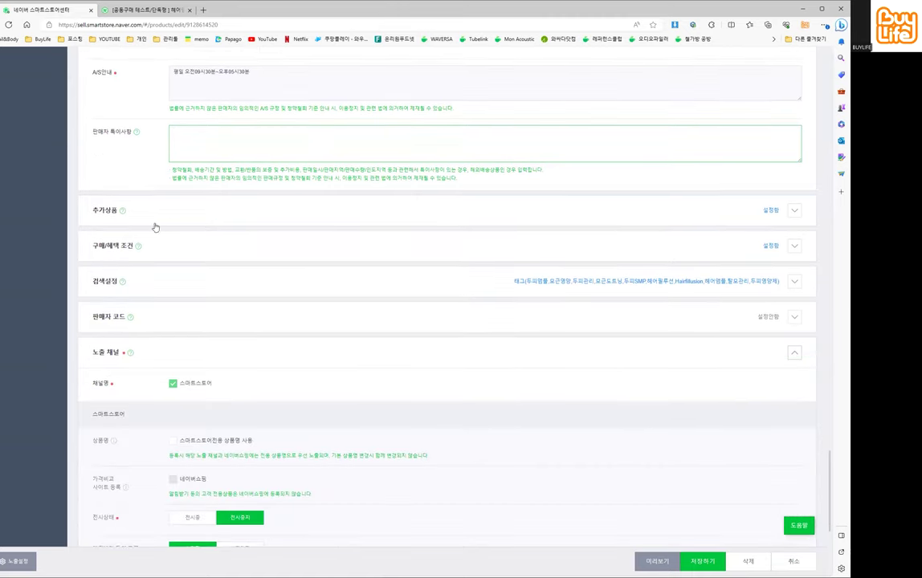
Step: Expand the 추가상품 section and examine its 추가상품명 개수, 정렬 순서, 추가상품 입력 fields and 추가상품 목록
click(795, 211)
scroll(366, 270, down, 2)
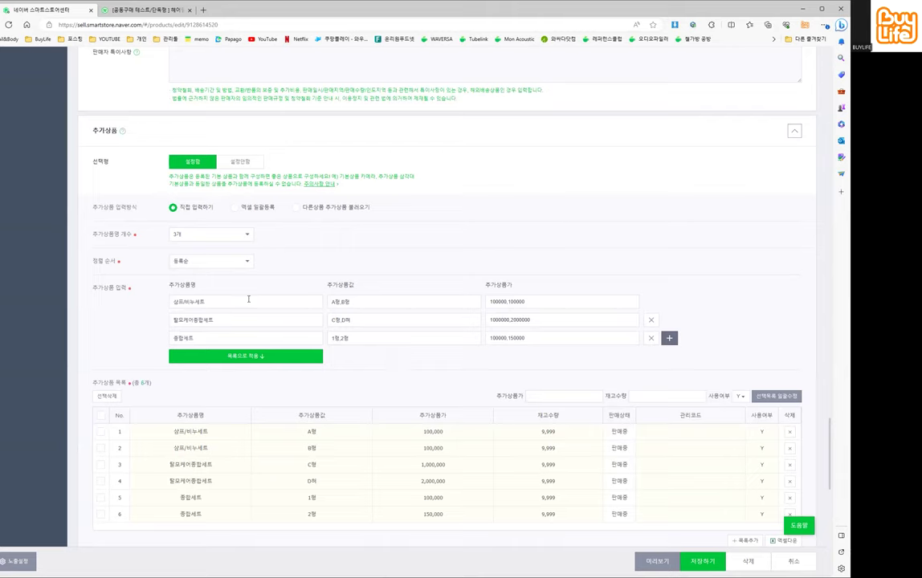
click(234, 237)
scroll(189, 289, down, 2)
click(332, 241)
click(175, 235)
scroll(202, 317, down, 2)
click(396, 251)
scroll(396, 252, down, 2)
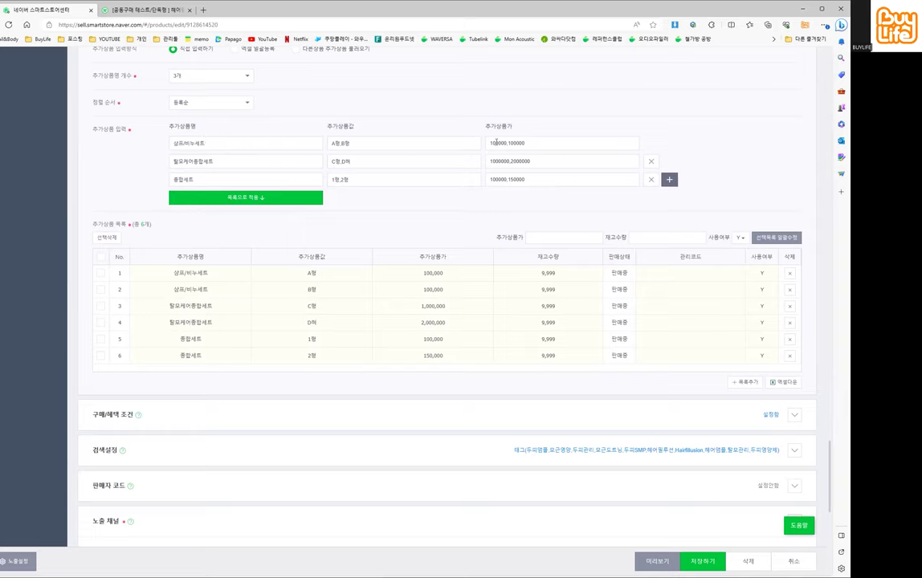
Step: Compare the 추가상품값 and 추가상품가 entries of the 샴푸/비누세트 row with the 추가상품 목록
click(337, 143)
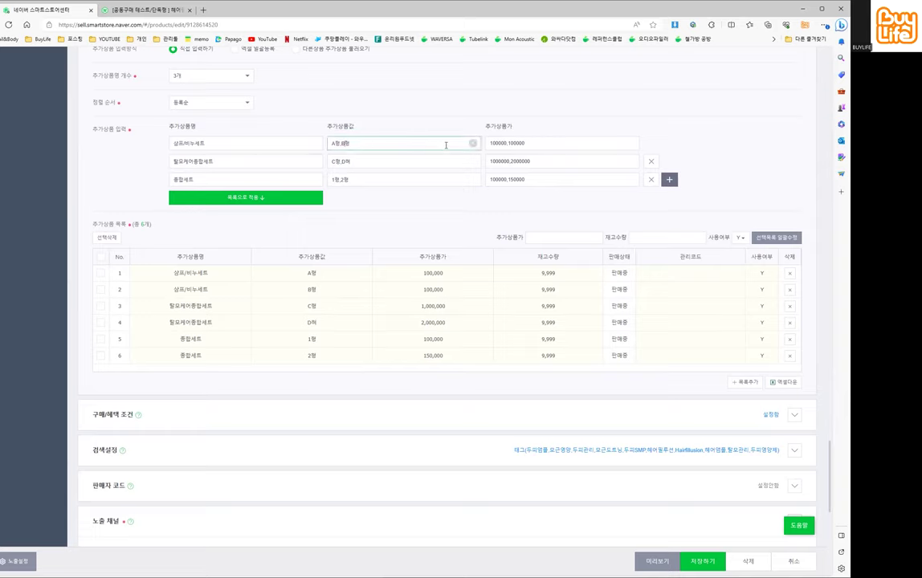
double_click(506, 143)
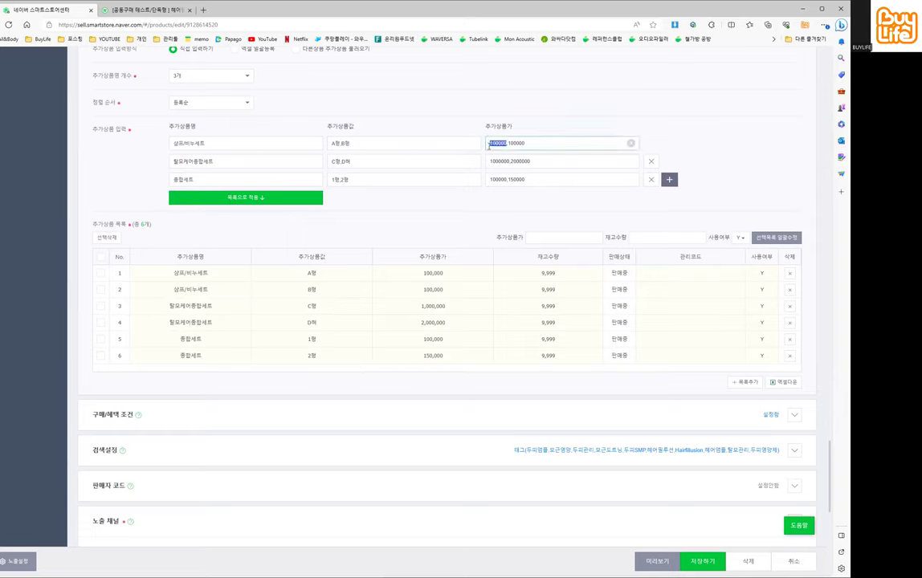
click(538, 146)
scroll(554, 209, down, 1)
scroll(565, 226, up, 1)
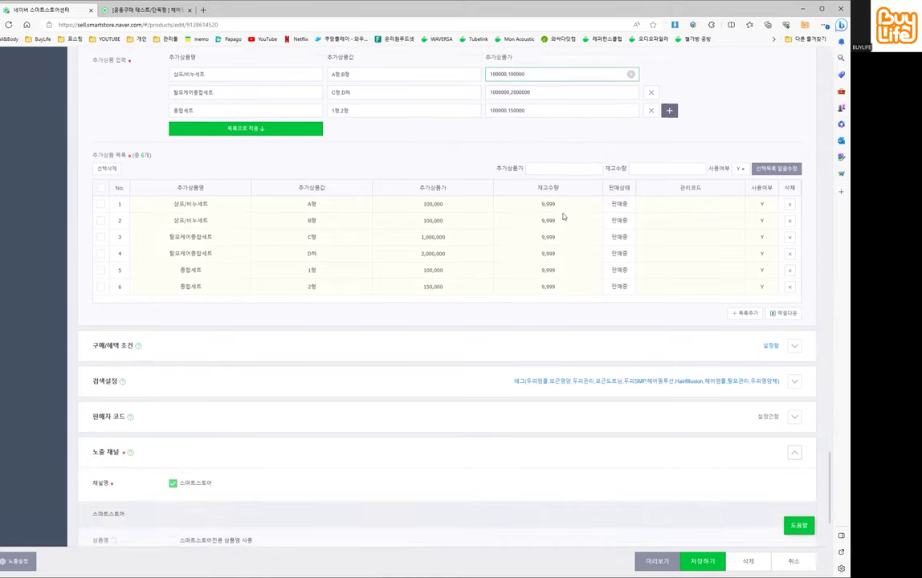
scroll(285, 229, up, 1)
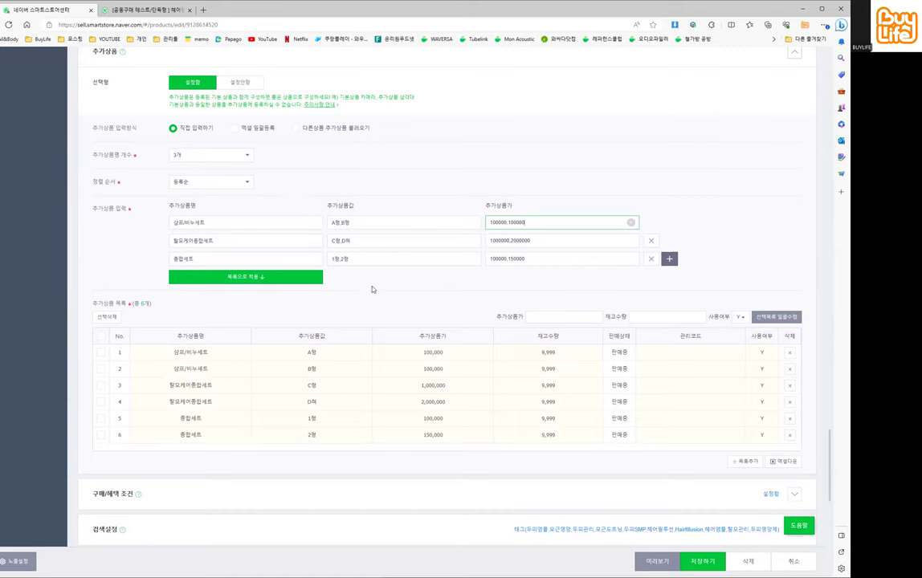
Step: Expand the 구매/혜택 조건 section and look over its quantity, discount, point and installment settings
scroll(373, 289, down, 5)
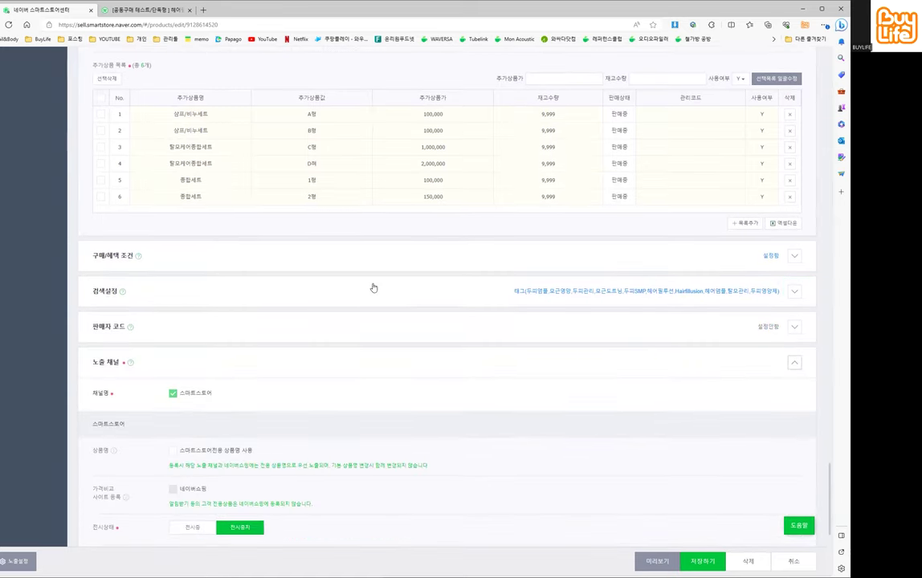
scroll(372, 288, down, 5)
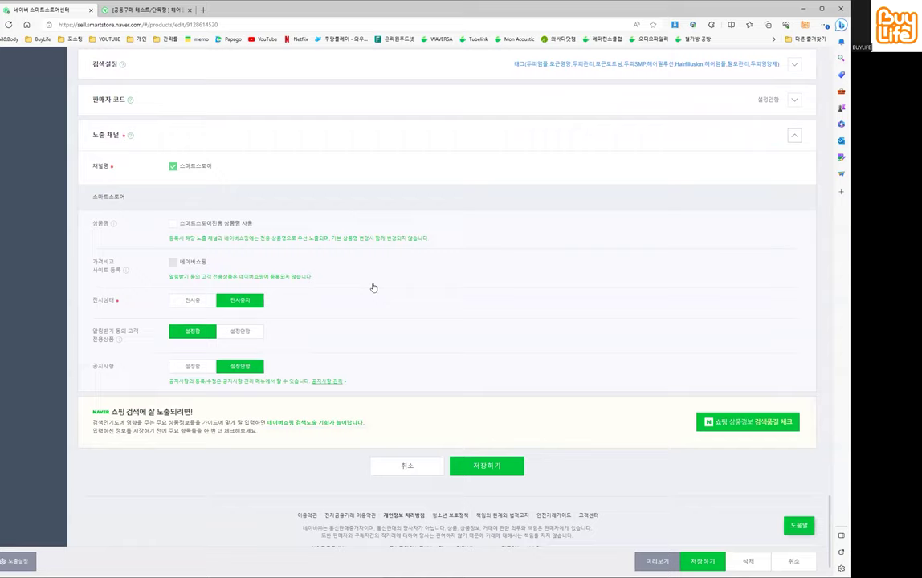
scroll(506, 245, up, 5)
click(795, 257)
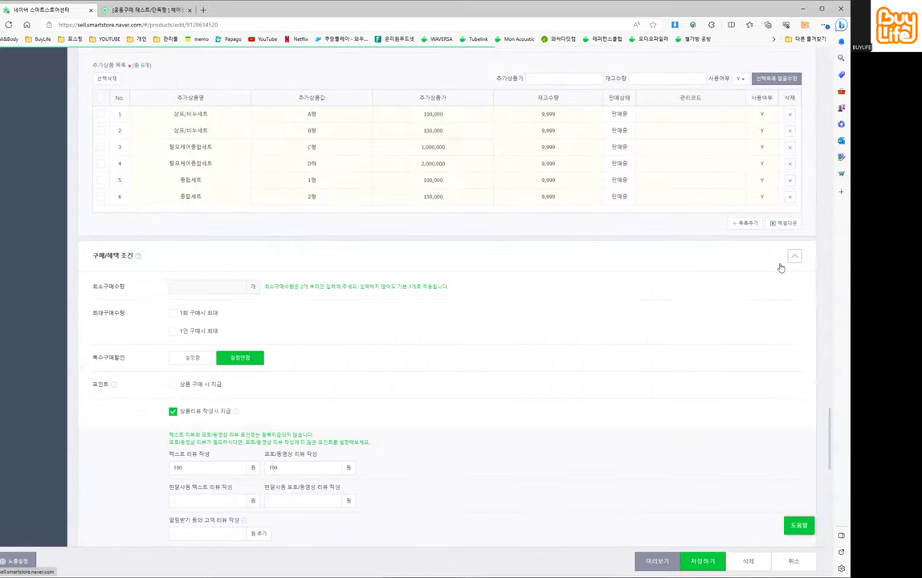
scroll(562, 299, down, 1)
scroll(562, 299, down, 2)
scroll(562, 299, up, 2)
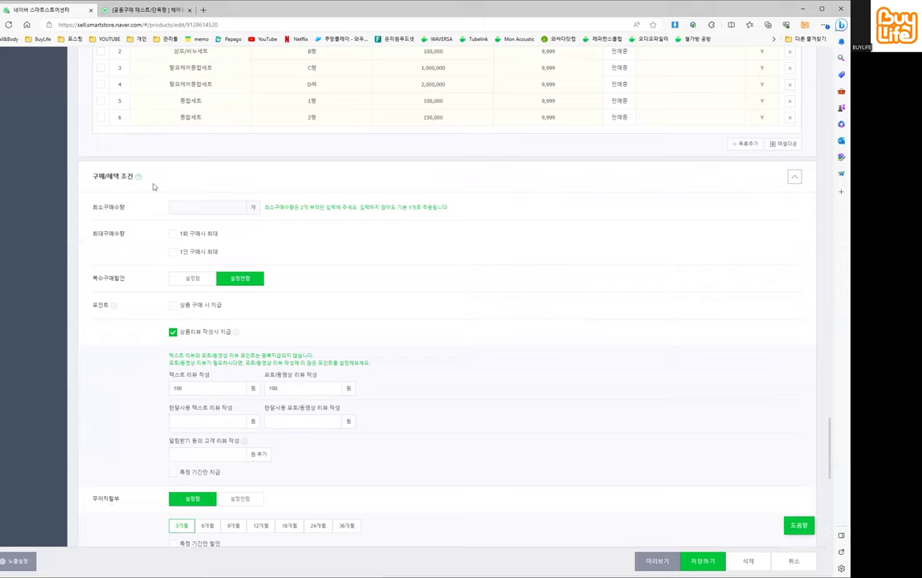
Step: Set 최소구매수량 to 3, and try the 1회 구매시 최대 limit before leaving it disabled
click(188, 204)
text(3)
key(BackSpace)
text(10)
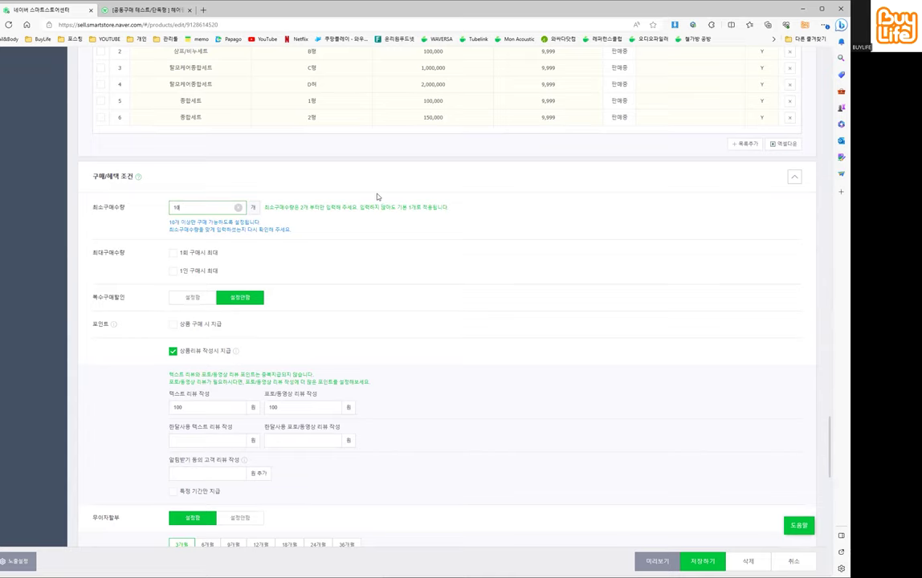
double_click(177, 207)
text(3)
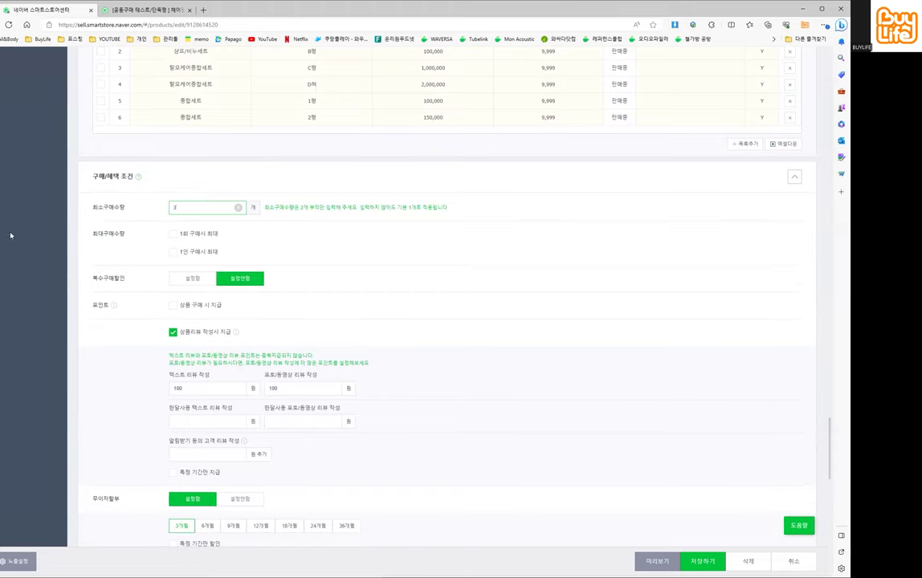
click(173, 233)
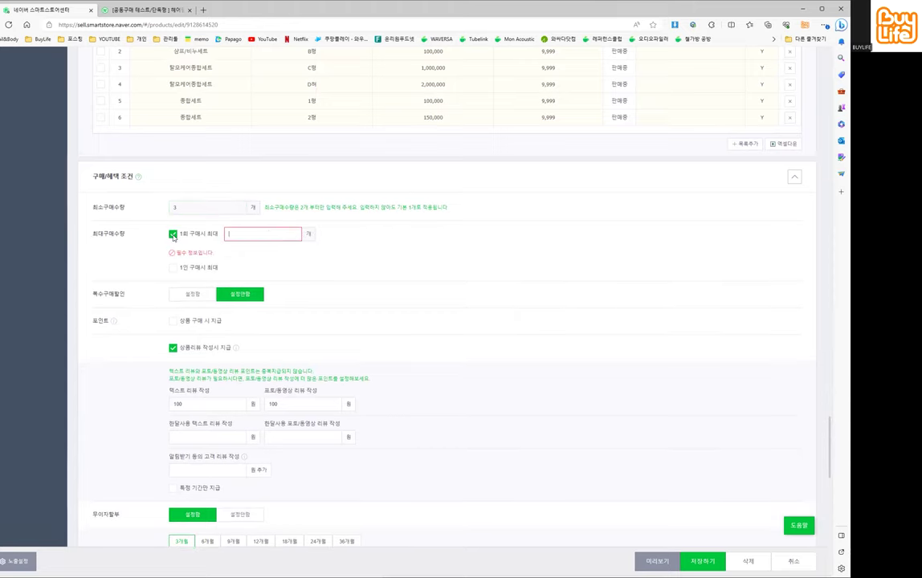
click(173, 234)
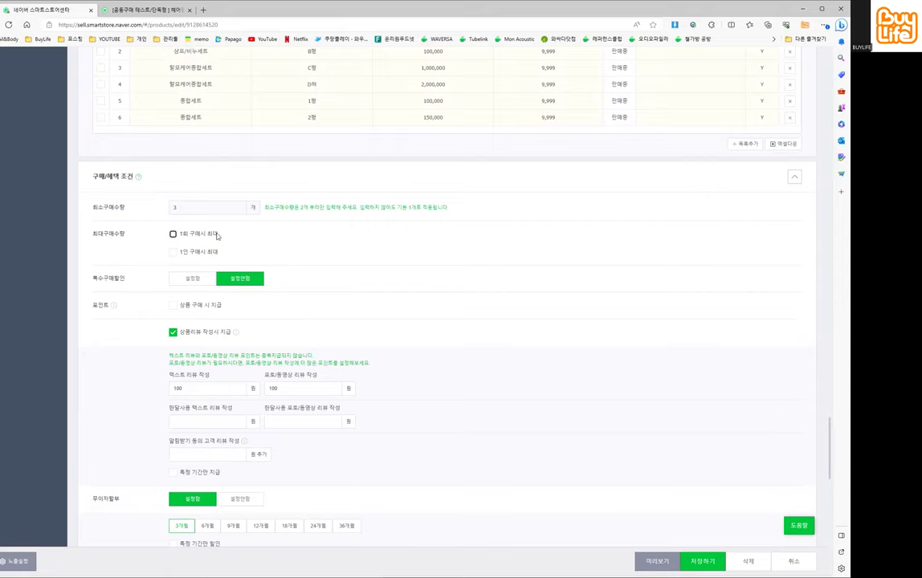
Step: Enable 복수구매할인 and set its condition to purchases of 10개 or more
scroll(259, 241, down, 1)
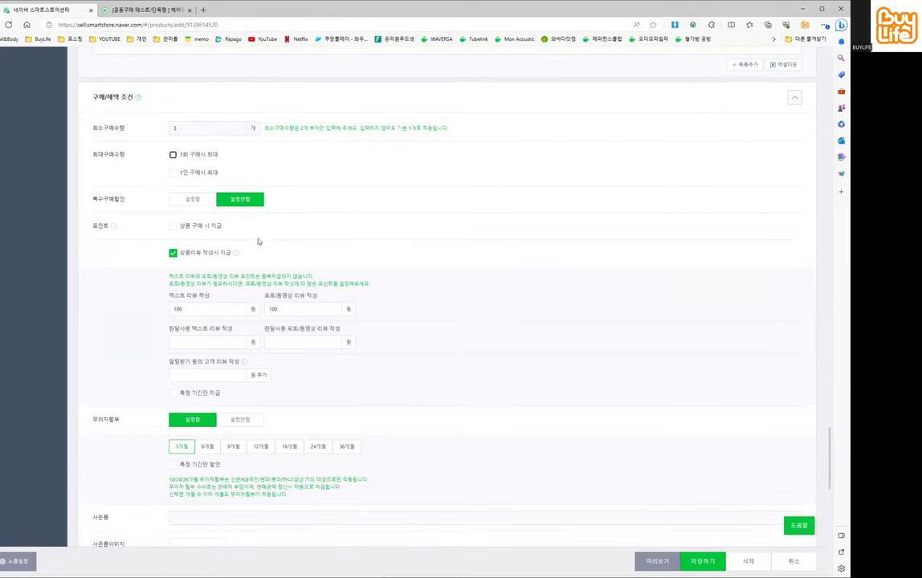
click(204, 202)
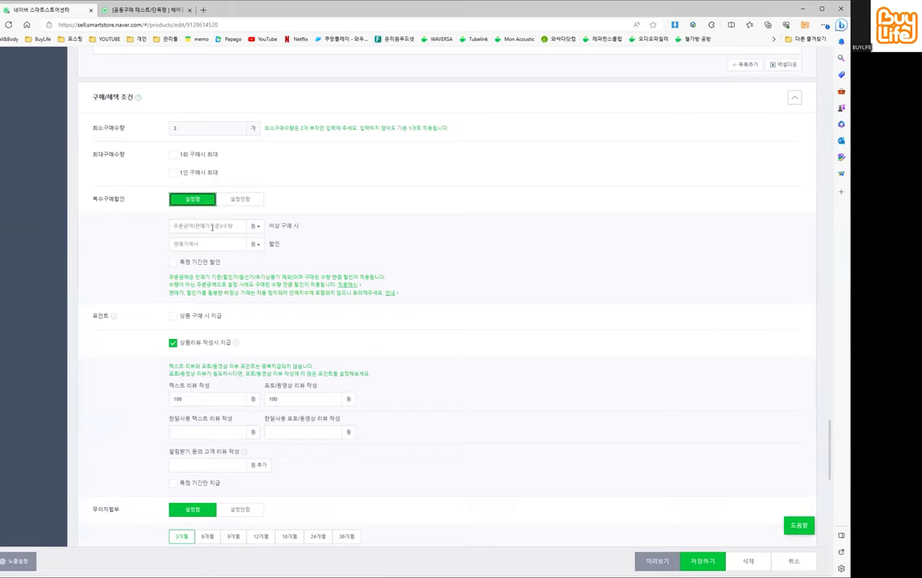
click(254, 226)
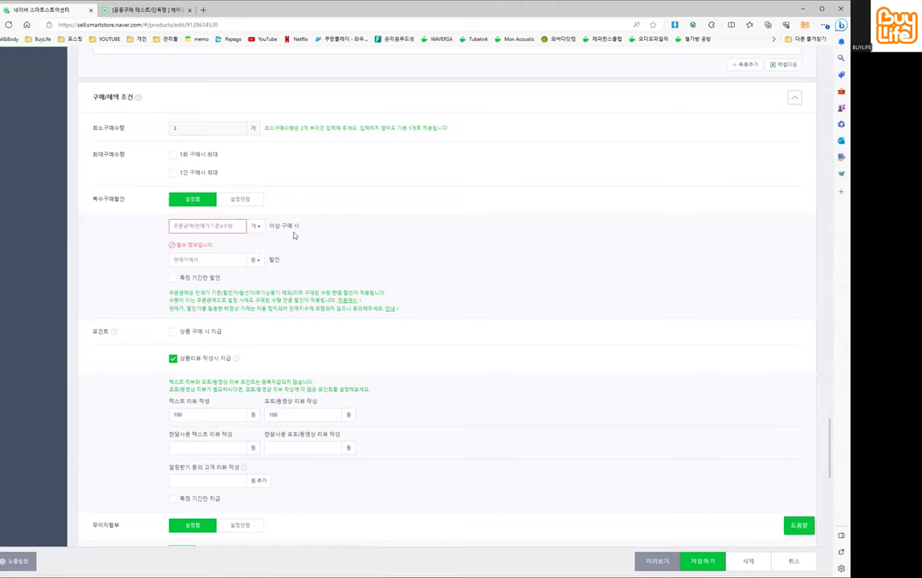
click(206, 227)
text(10)
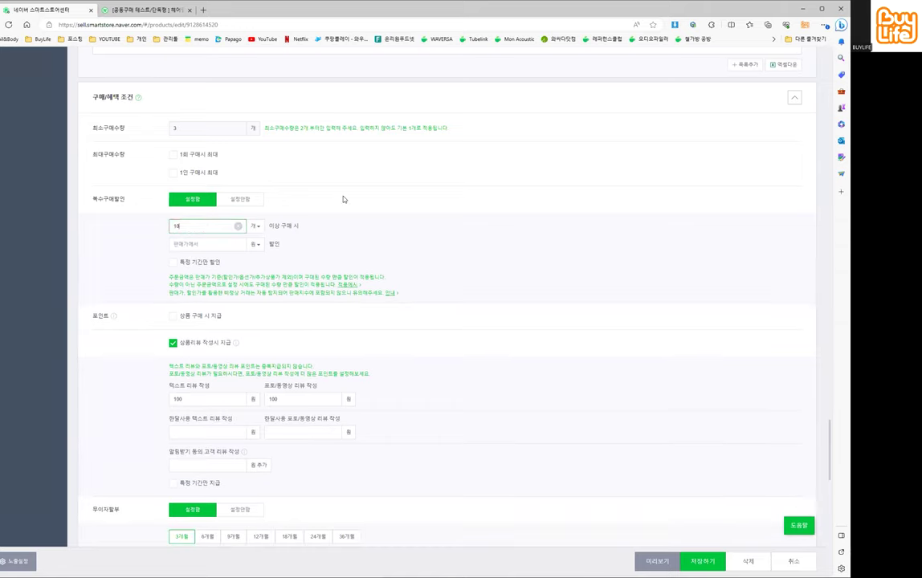
Step: Set the 복수구매할인 discount to 10,000원, leaving 특정 기간만 할인 disabled
click(251, 246)
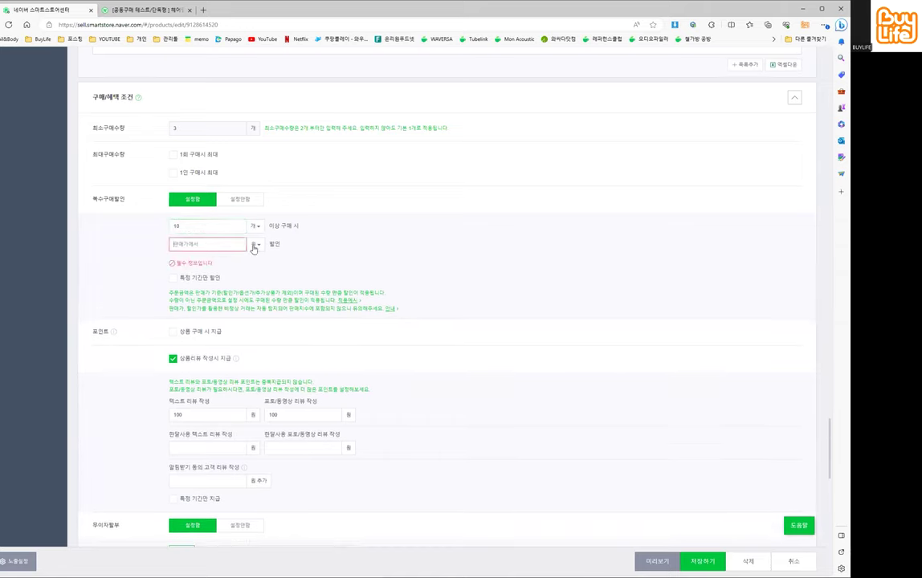
click(209, 244)
text(10000)
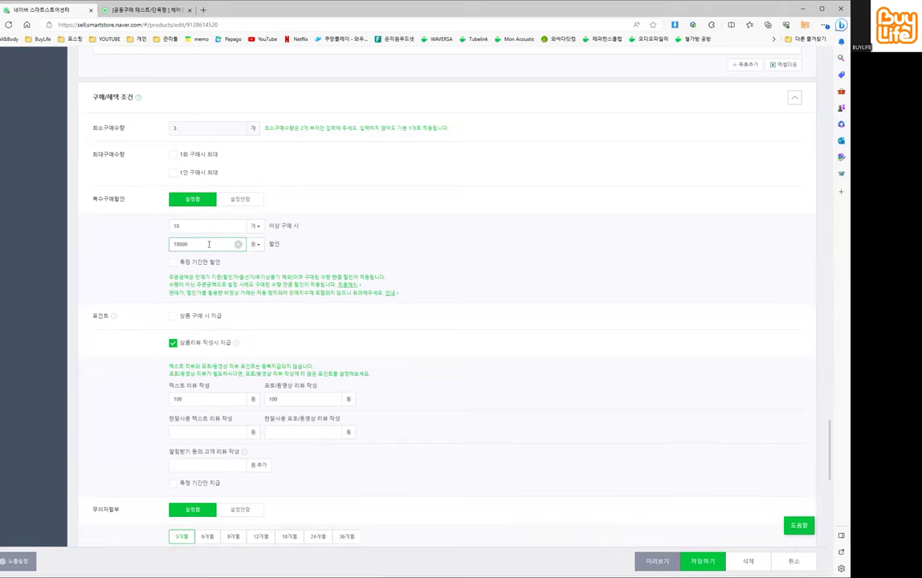
click(249, 245)
click(173, 263)
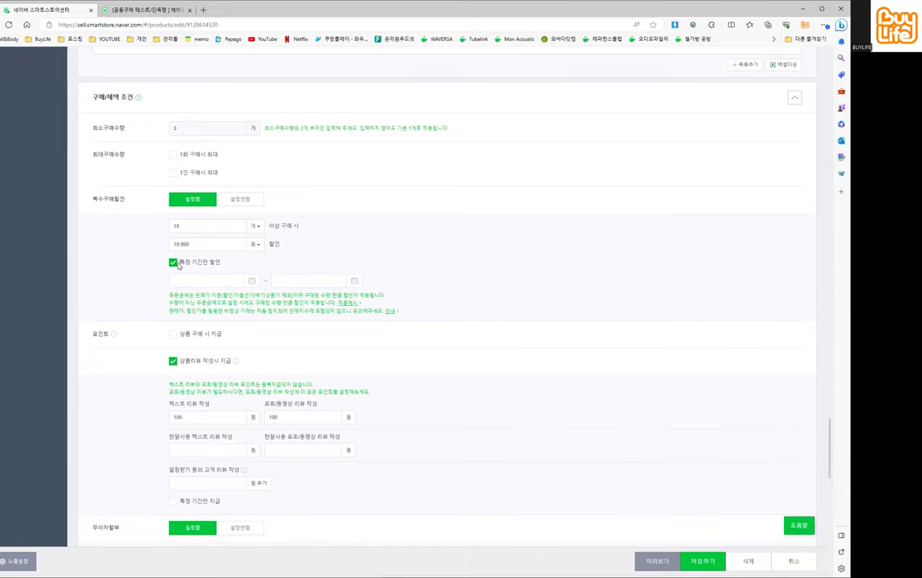
click(172, 263)
Step: Enable 상품 구매 시 지급 under 포인트 and open the unit choices for its amount
scroll(332, 202, down, 1)
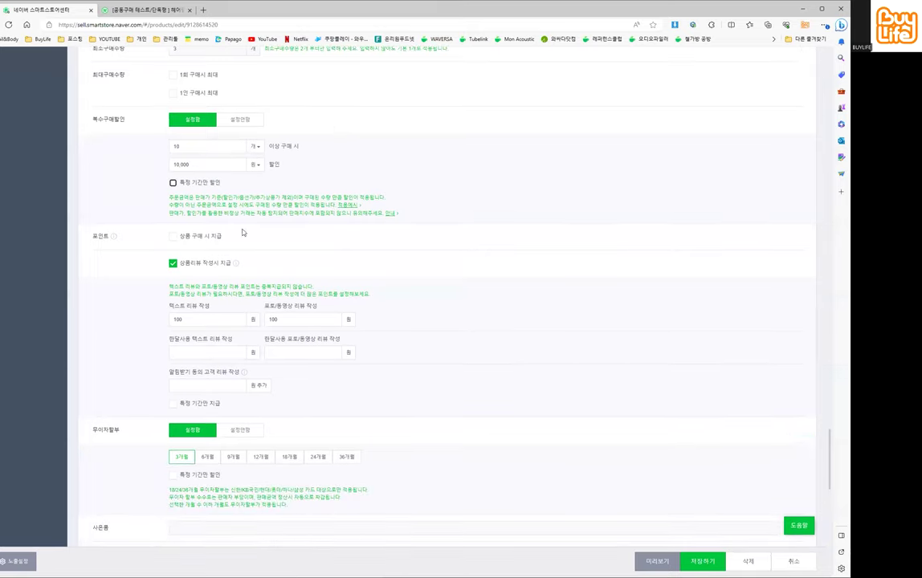
click(173, 236)
scroll(348, 241, down, 1)
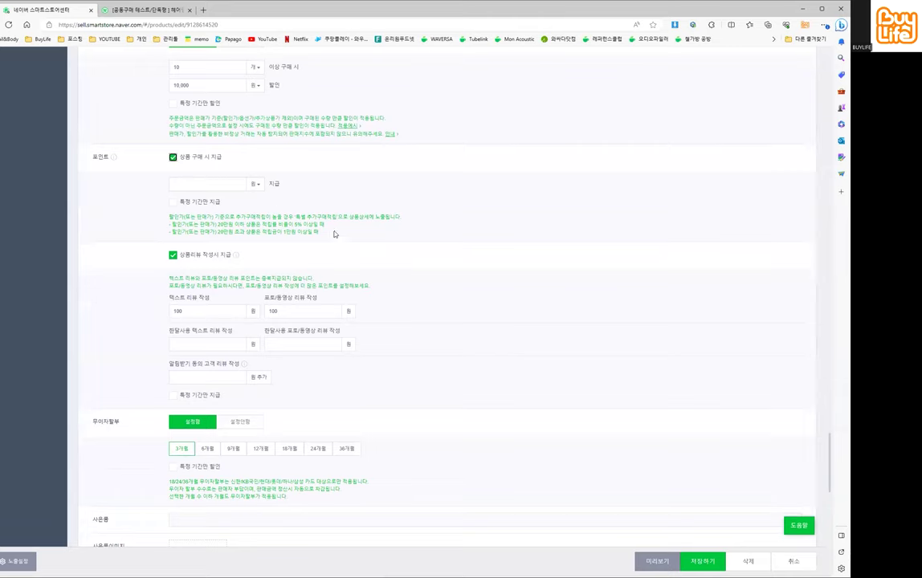
click(206, 184)
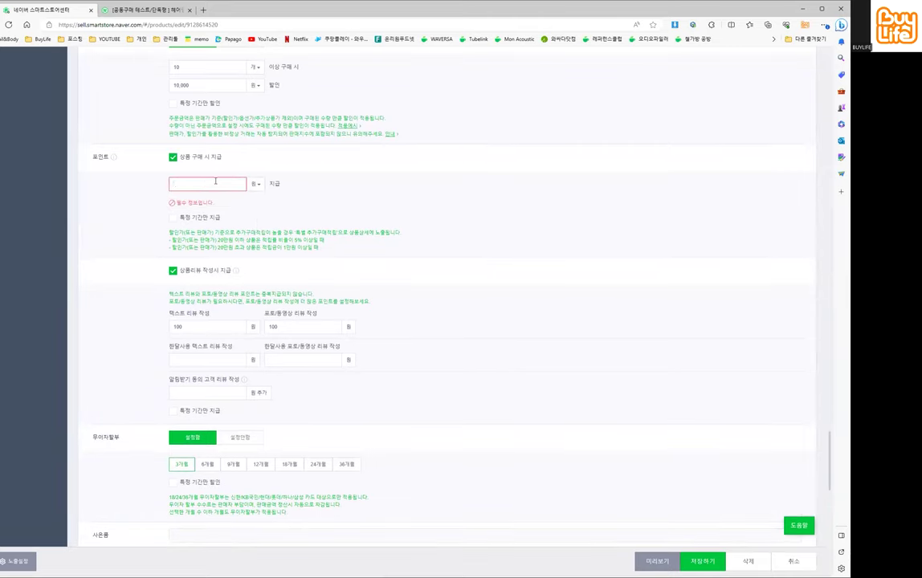
click(254, 184)
scroll(171, 197, down, 1)
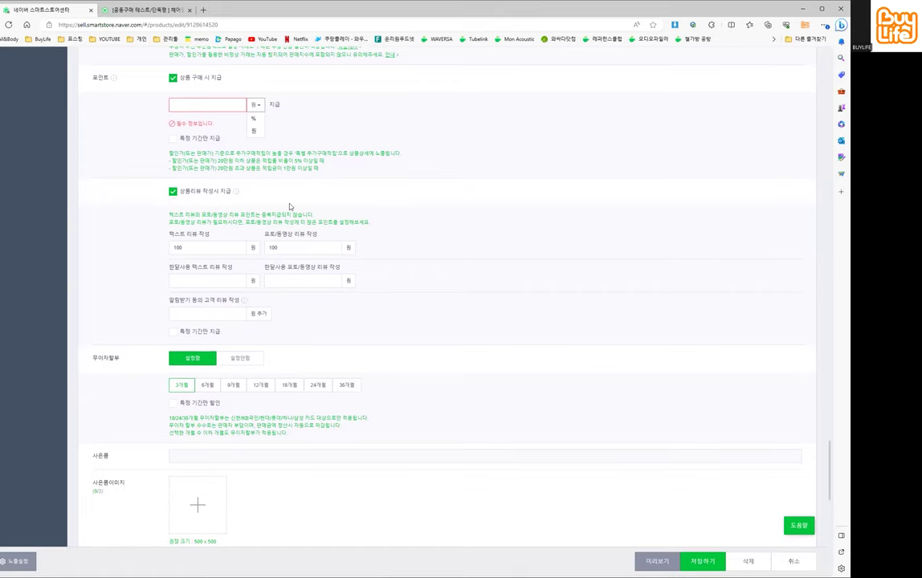
Step: Review the 상품리뷰 작성시 지급 point fields, and keep 3개월 selected for 무이자할부
scroll(165, 176, down, 1)
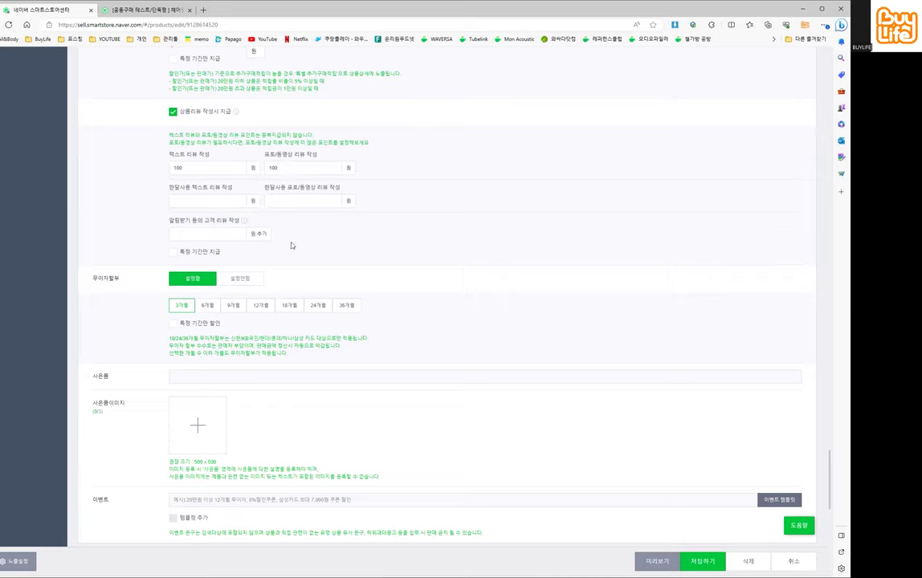
click(192, 234)
scroll(306, 230, down, 1)
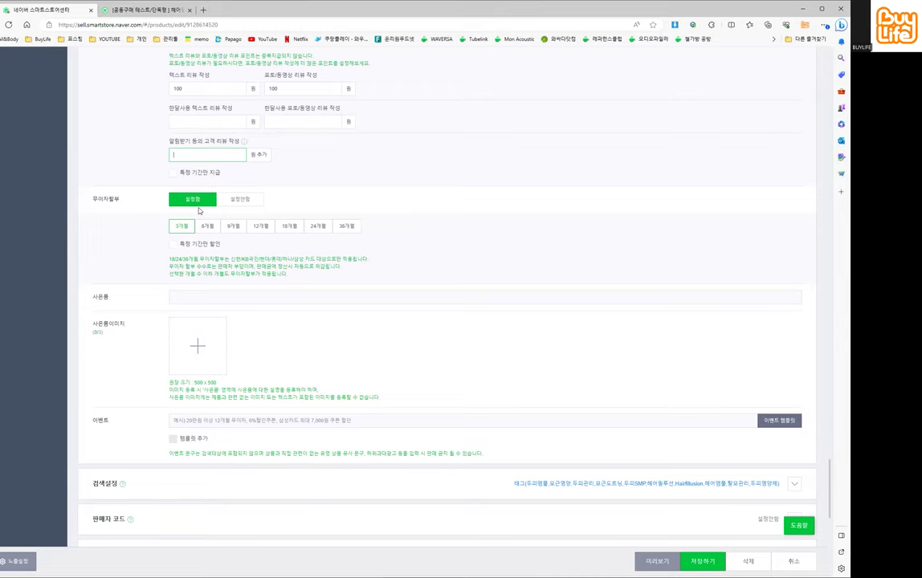
click(190, 230)
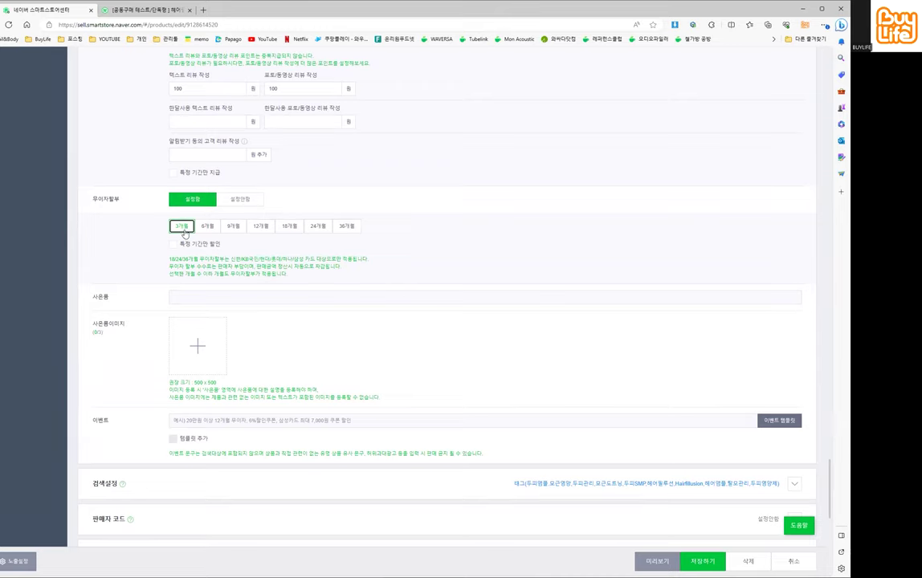
Step: Enter 파우치 1개증정 as the 사은품, and look over the 사은품이미지 and 이벤트 fields
click(258, 296)
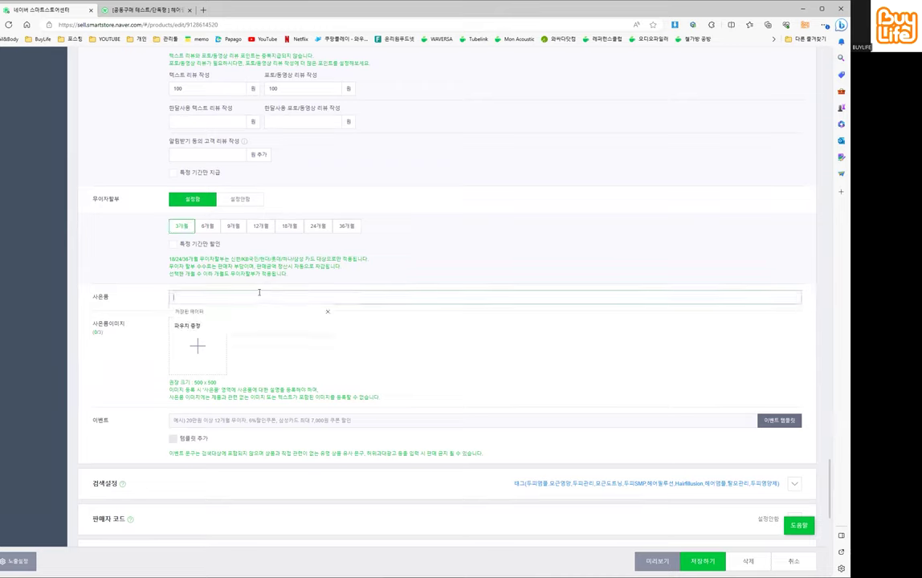
text(파)
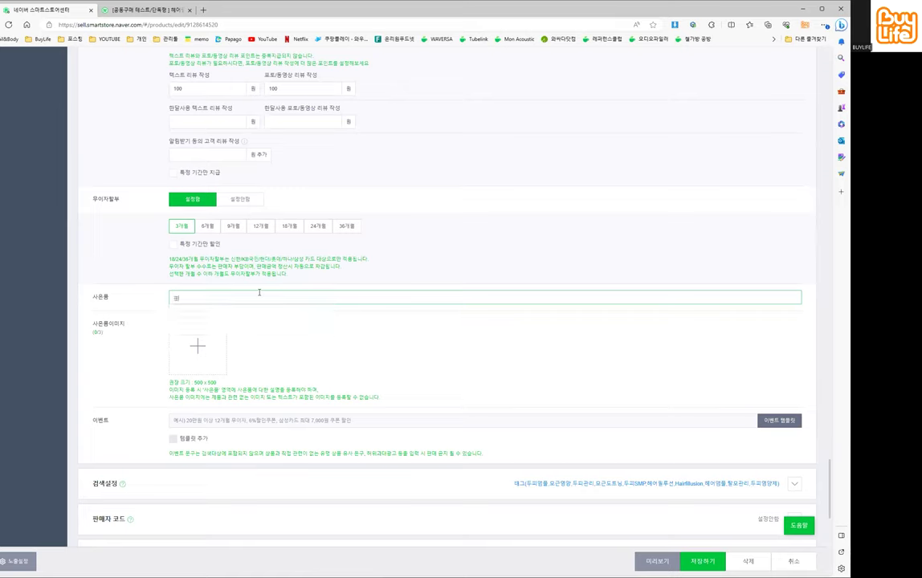
text(우치 1개증정)
scroll(208, 339, down, 1)
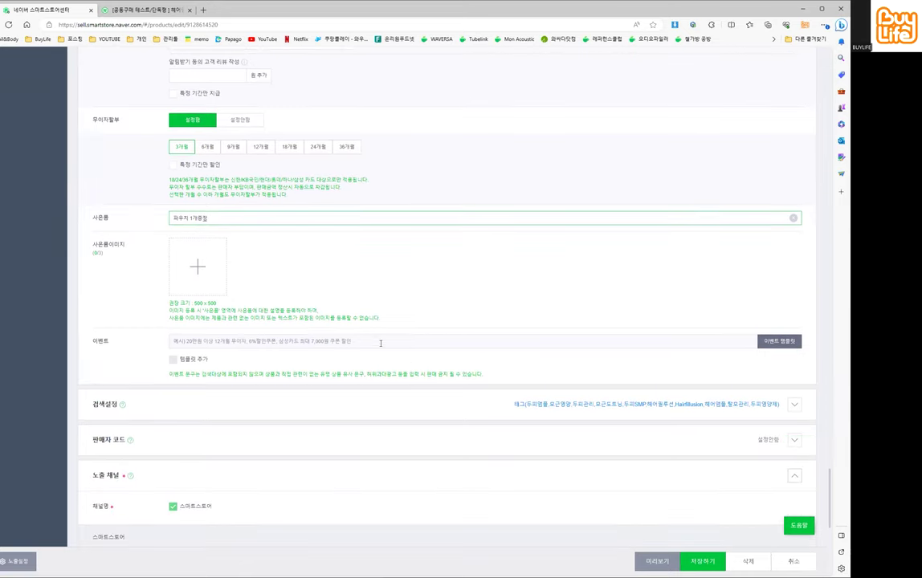
click(380, 342)
scroll(380, 341, down, 1)
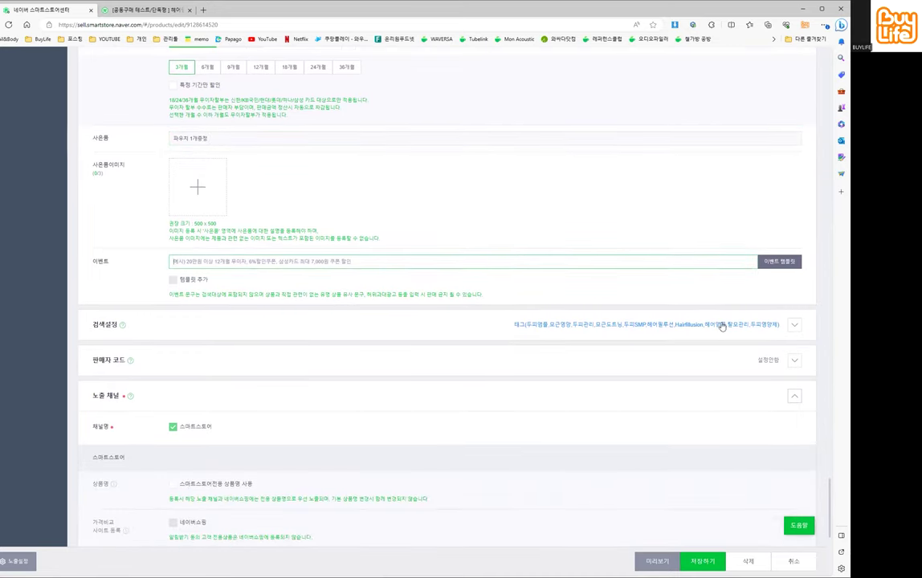
Step: Expand 검색설정 and start entering a new tag in the direct-entry 태그 field
click(611, 325)
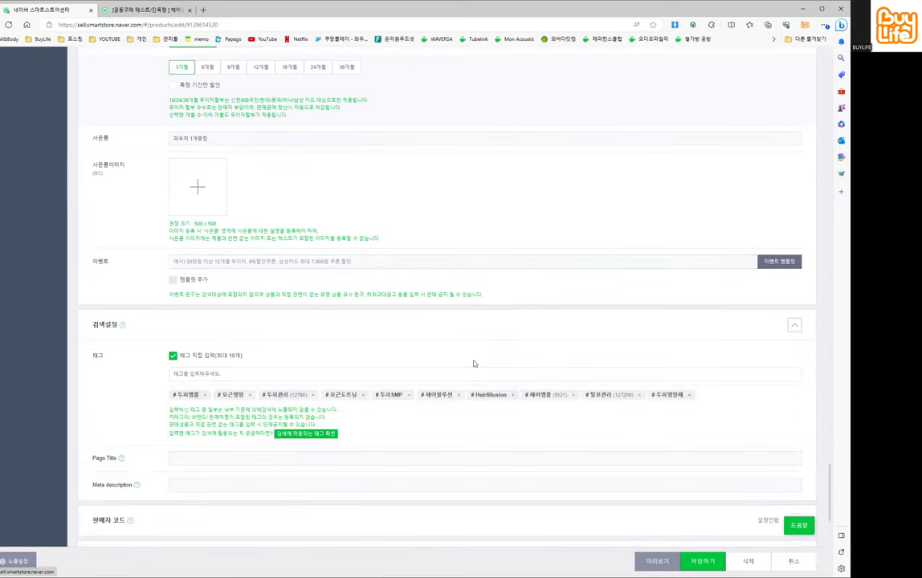
scroll(477, 422, down, 1)
scroll(477, 410, down, 2)
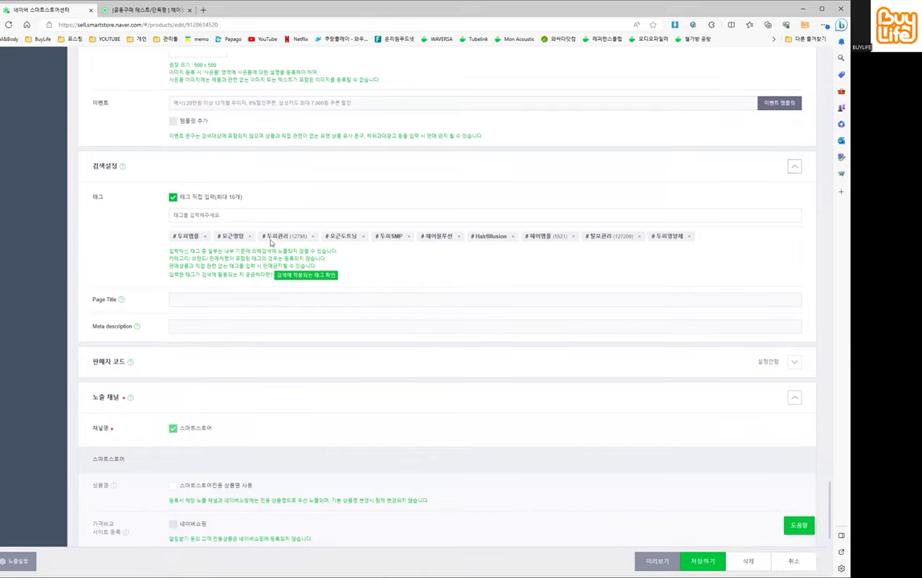
click(208, 218)
text(두피)
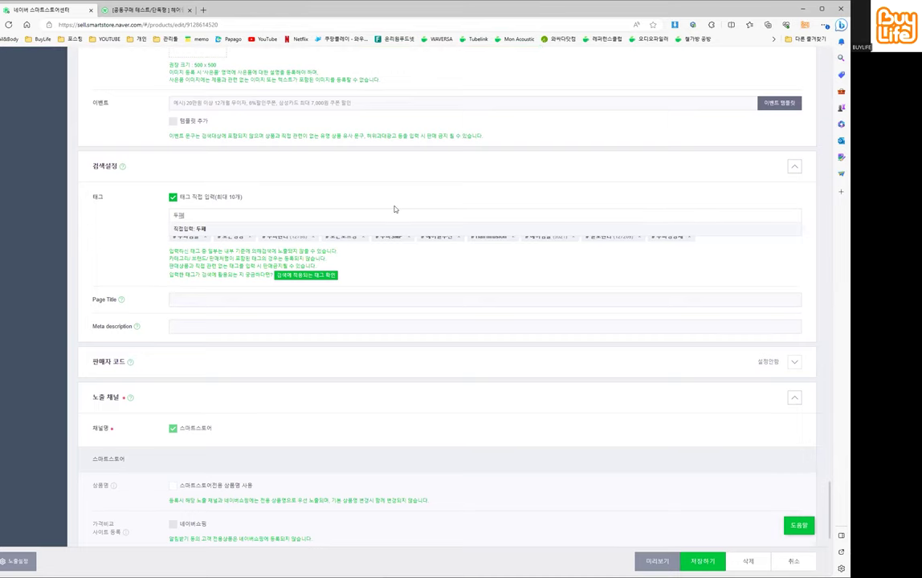
scroll(393, 208, down, 1)
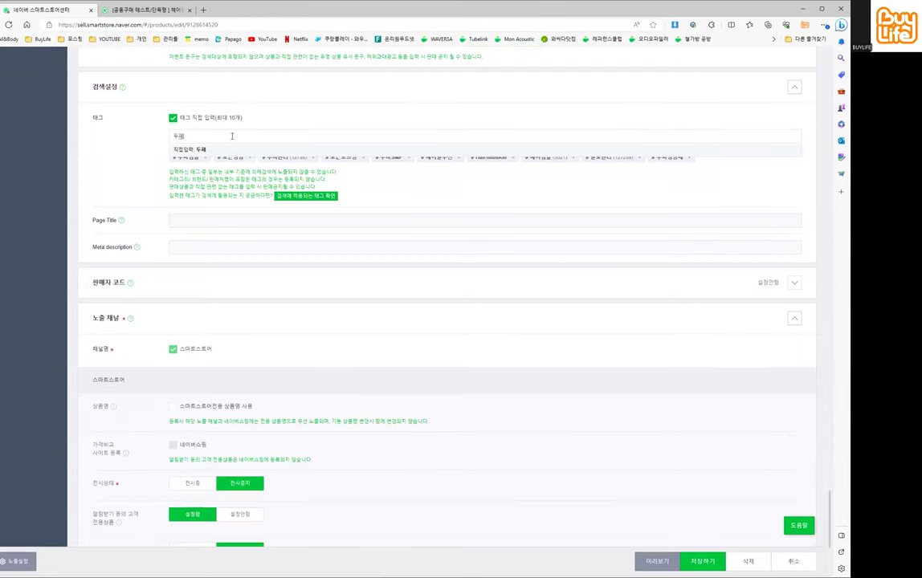
Step: Turn off 태그 직접 입력(최대 10개) under 태그
click(173, 118)
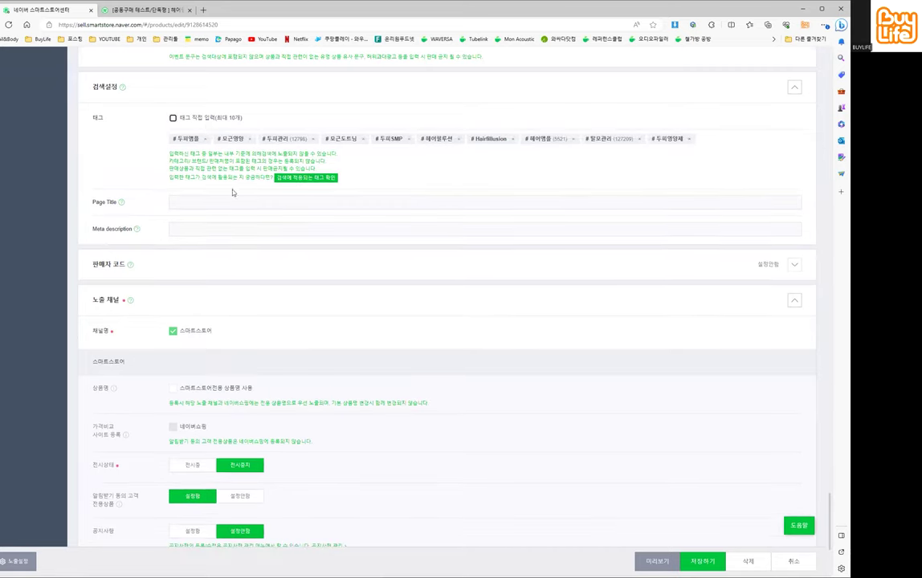
click(173, 119)
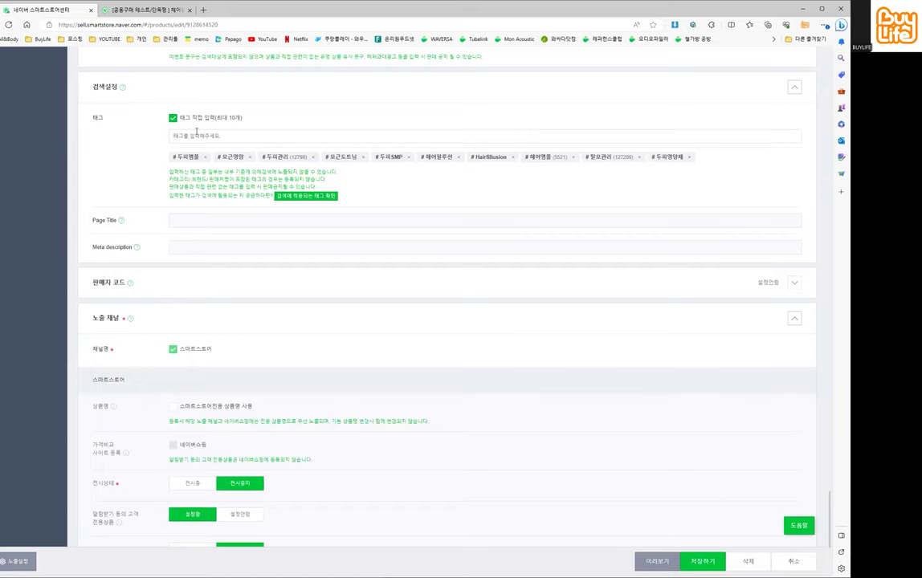
click(173, 119)
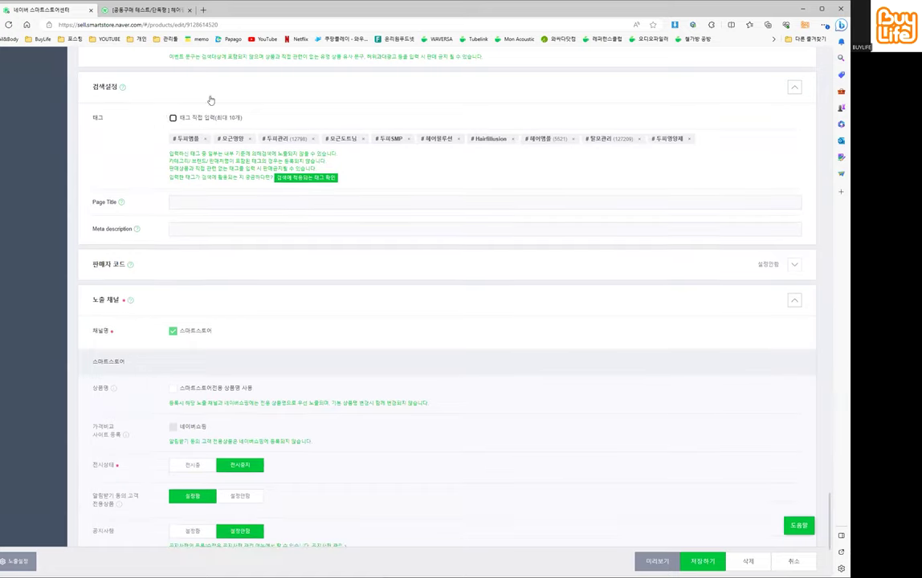
Step: Check the product name on the live storefront page, and return to the Page Title field in 검색설정
click(271, 205)
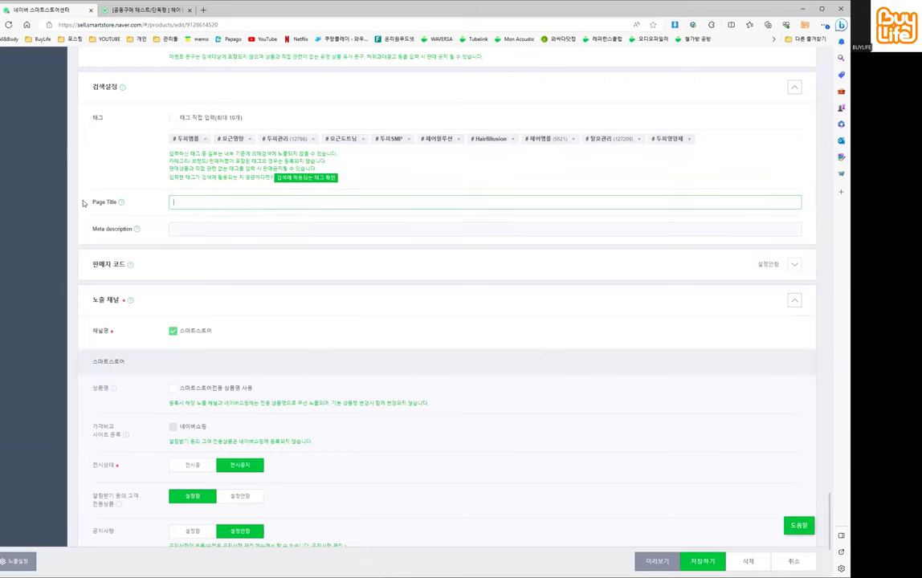
click(141, 11)
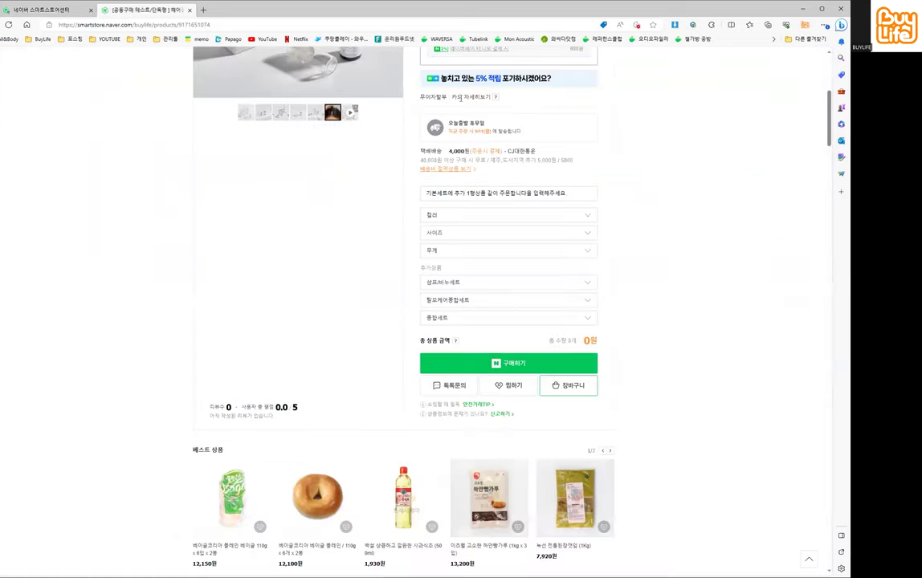
scroll(342, 311, up, 5)
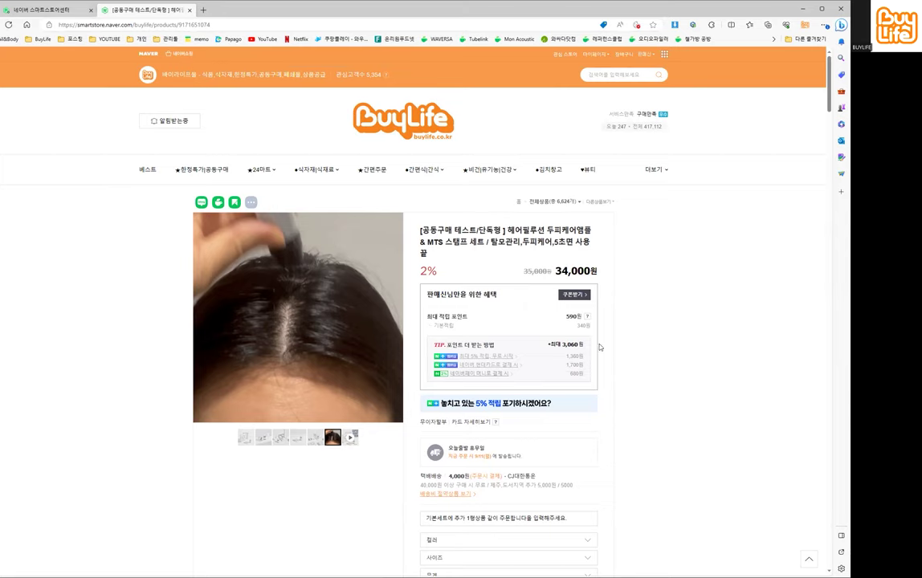
click(43, 10)
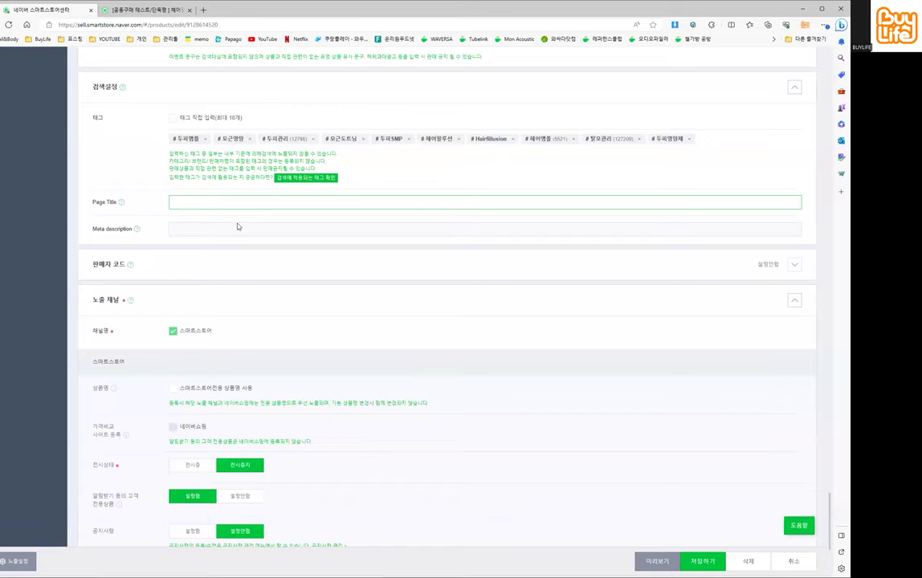
scroll(237, 228, up, 3)
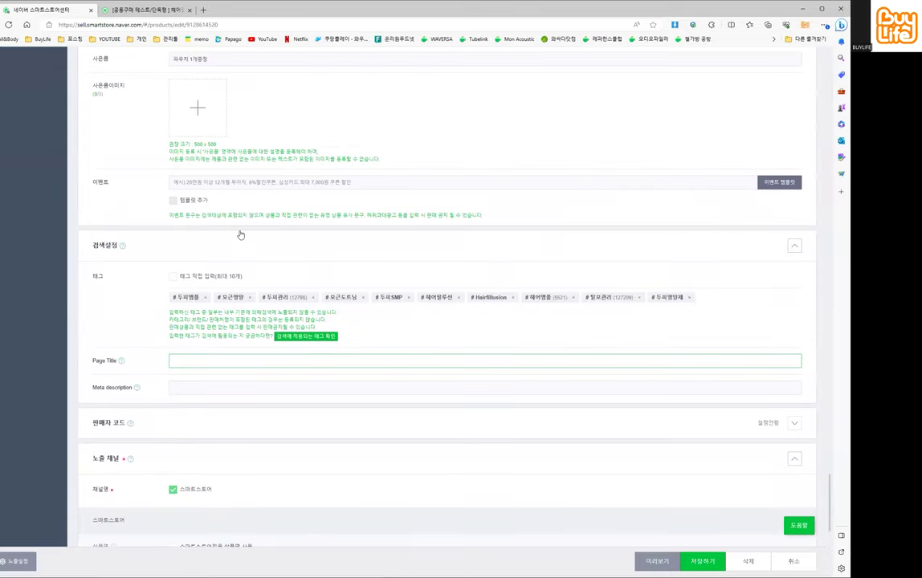
text(브랜딩)
key(BackSpace)
text(/상품명 / 페이지타이틀)
key(BackSpace)
text(|)
key(BackSpace)
key(BackSpace)
key(BackSpace)
key(BackSpace)
key(BackSpace)
key(BackSpace)
key(BackSpace)
key(BackSpace)
key(BackSpace)
key(BackSpace)
key(BackSpace)
key(BackSpace)
key(BackSpace)
key(BackSpace)
key(BackSpace)
key(BackSpace)
key(BackSpace)
key(Tab)
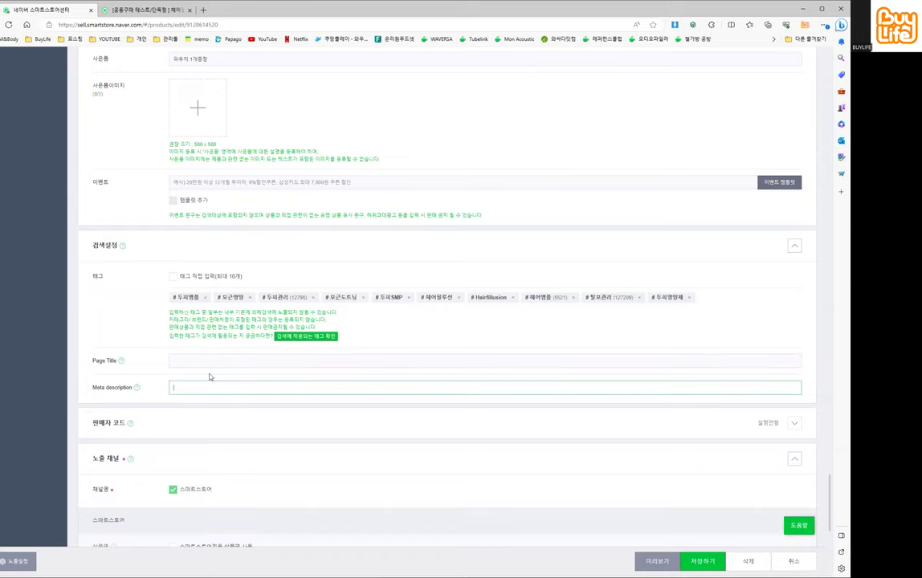
Step: Look over the empty Page Title and Meta description fields, and expand 판매자 코드 to view its 판매자 상품코드 field
click(209, 363)
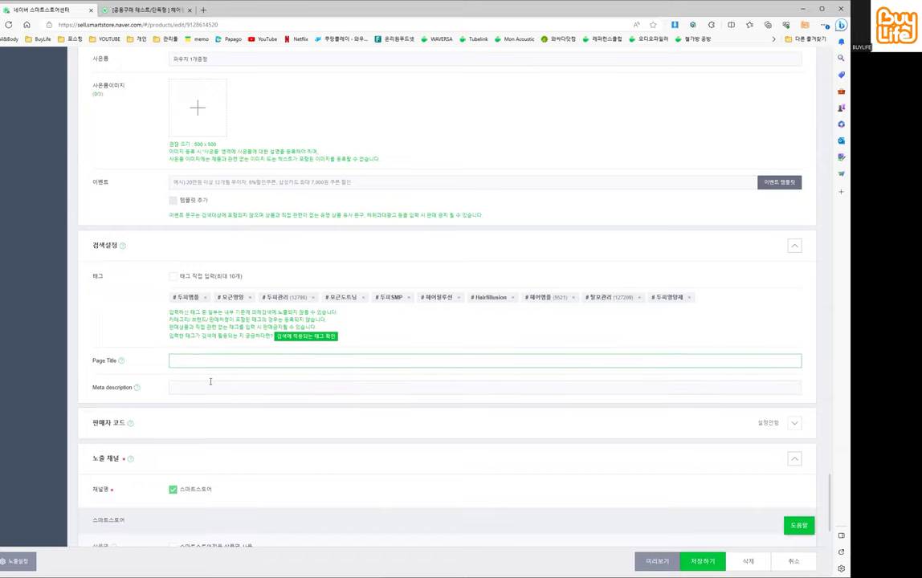
click(211, 389)
scroll(211, 391, down, 1)
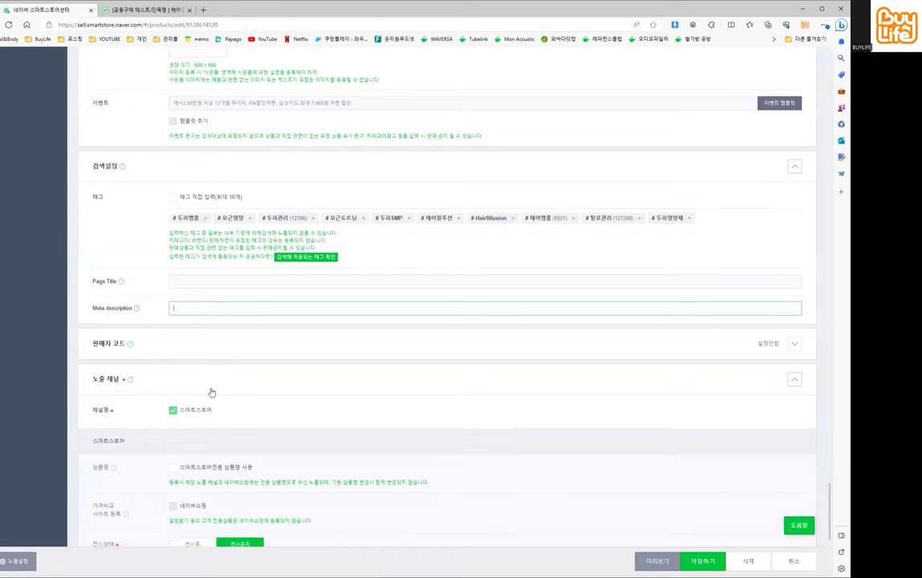
click(789, 347)
scroll(548, 346, down, 2)
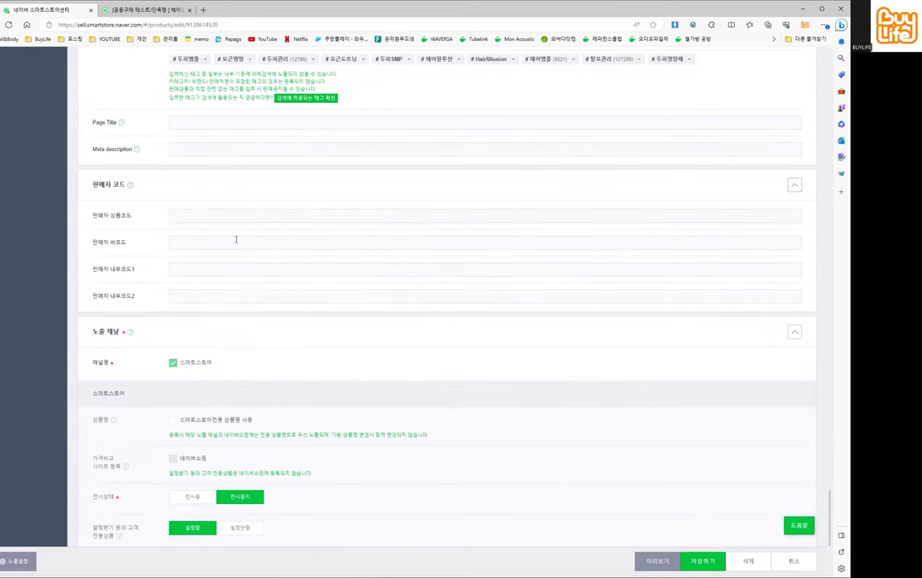
click(246, 217)
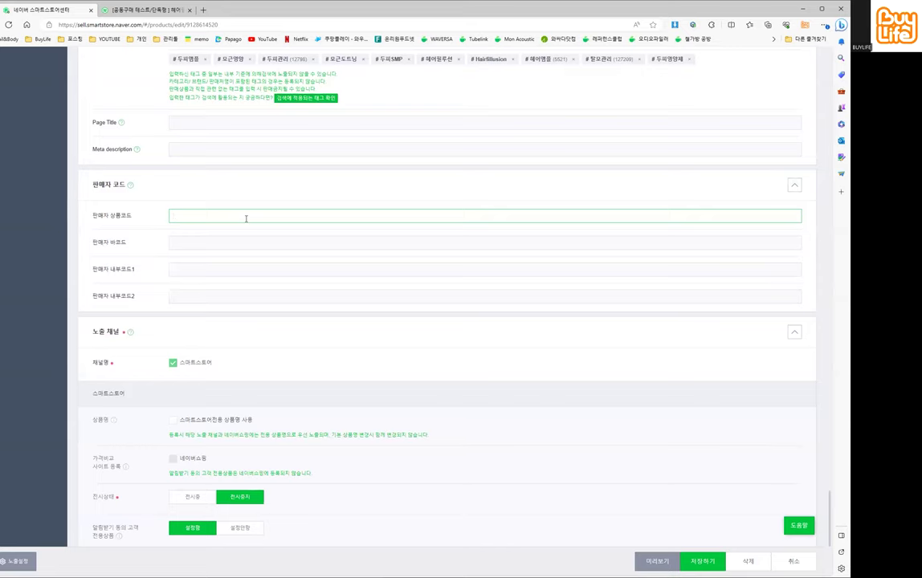
Step: Review the 노출 채널 settings, including the note on 스마트스토어전용 상품명 사용 under 상품명
scroll(277, 298, down, 1)
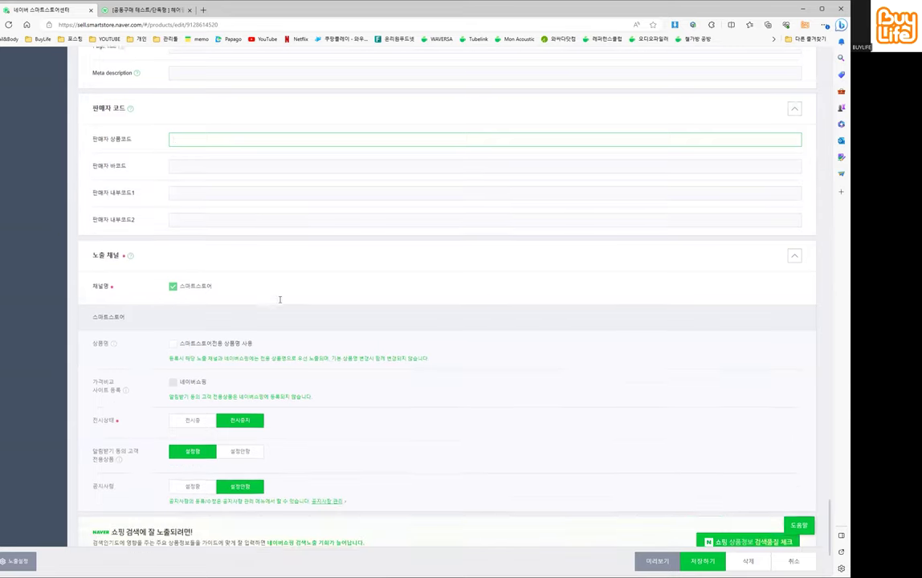
scroll(269, 371, down, 1)
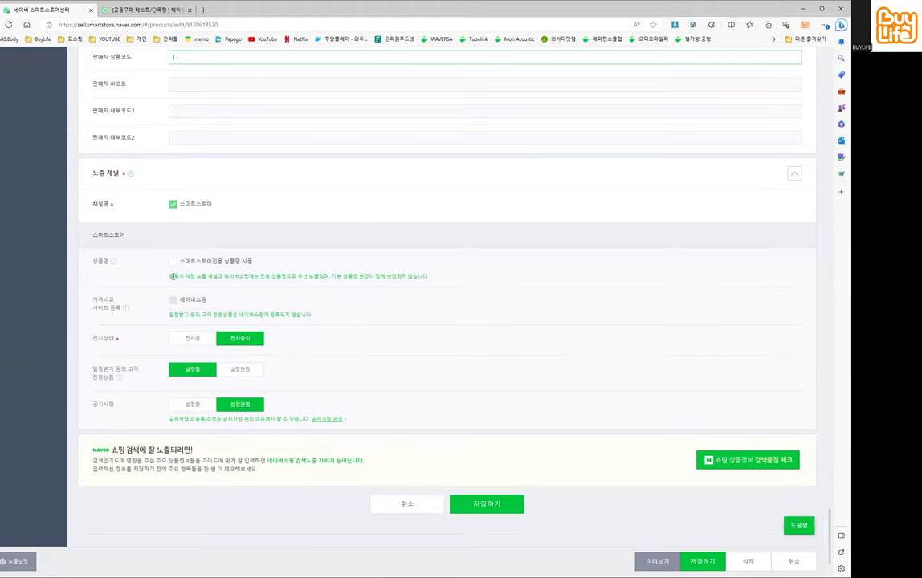
scroll(363, 213, down, 1)
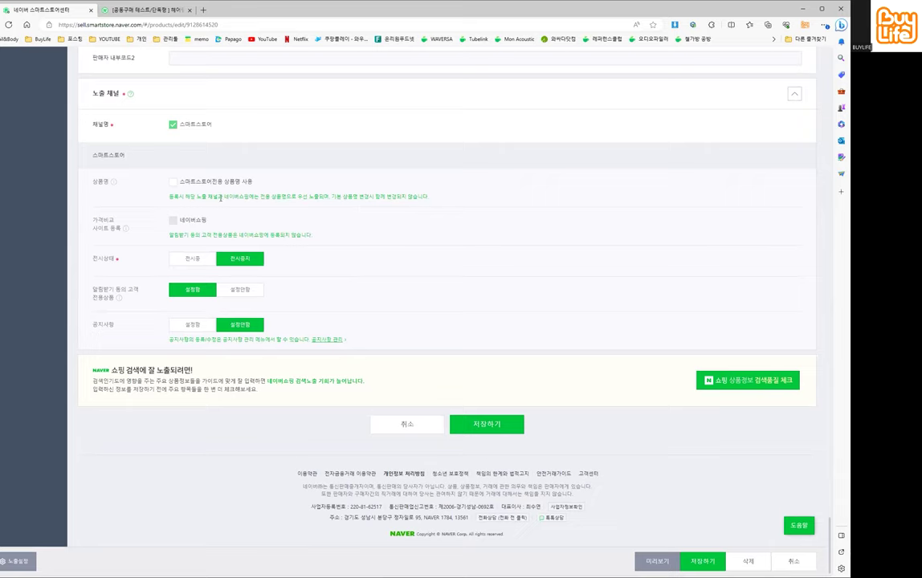
drag(225, 196, 321, 199)
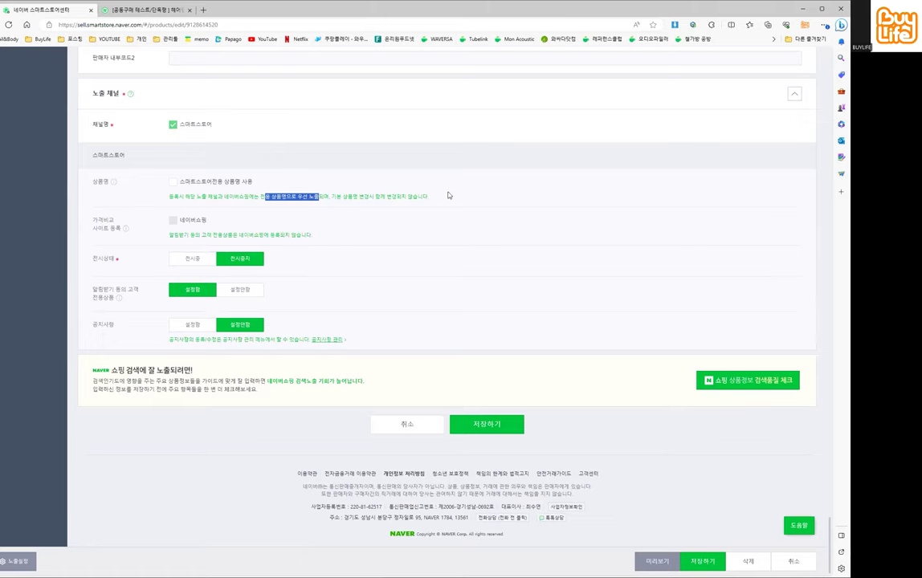
scroll(449, 195, down, 1)
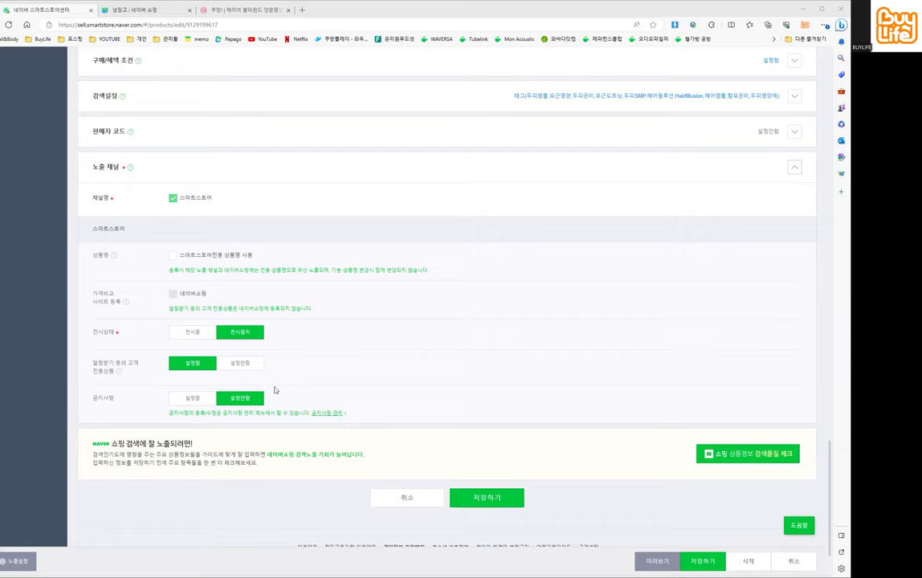
Step: Save the edited 조합형 product and open its page in the Smart Store
scroll(475, 426, up, 15)
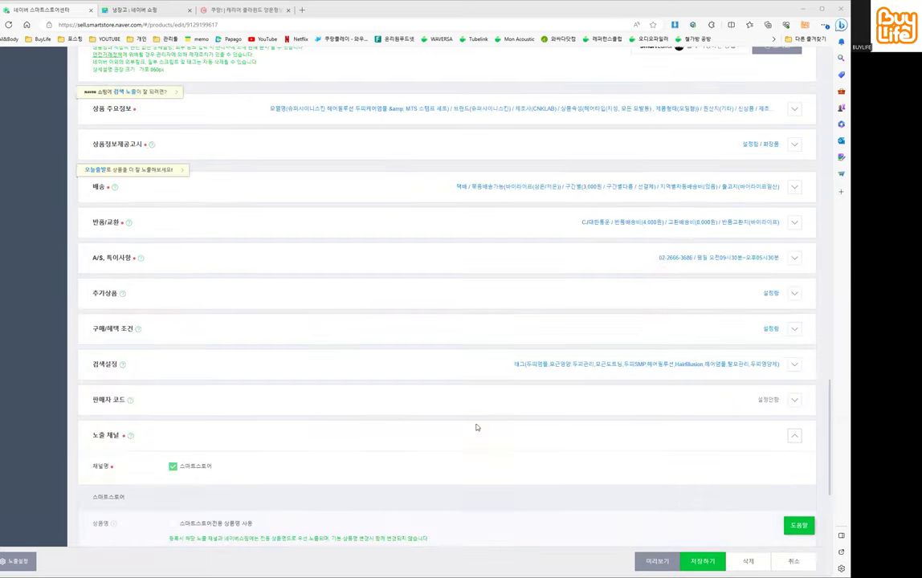
scroll(475, 426, down, 15)
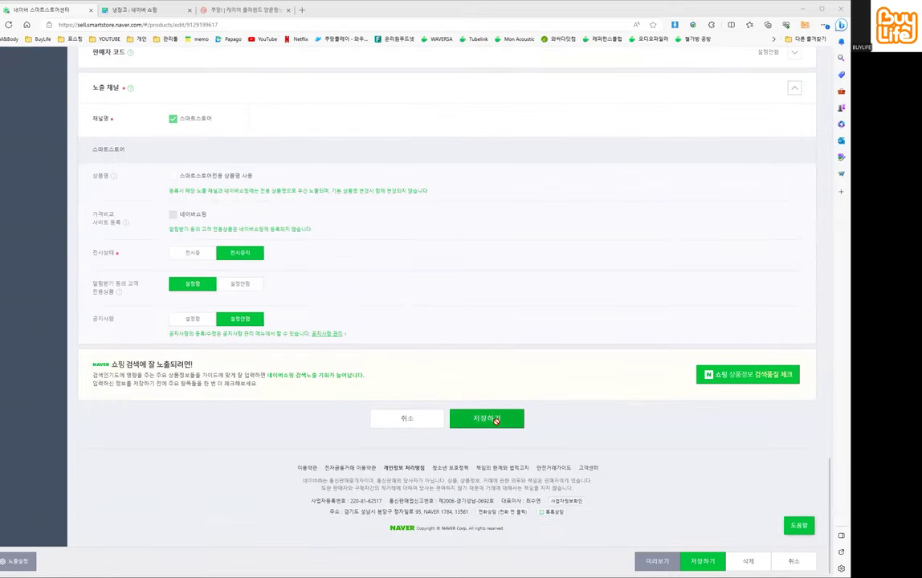
click(497, 422)
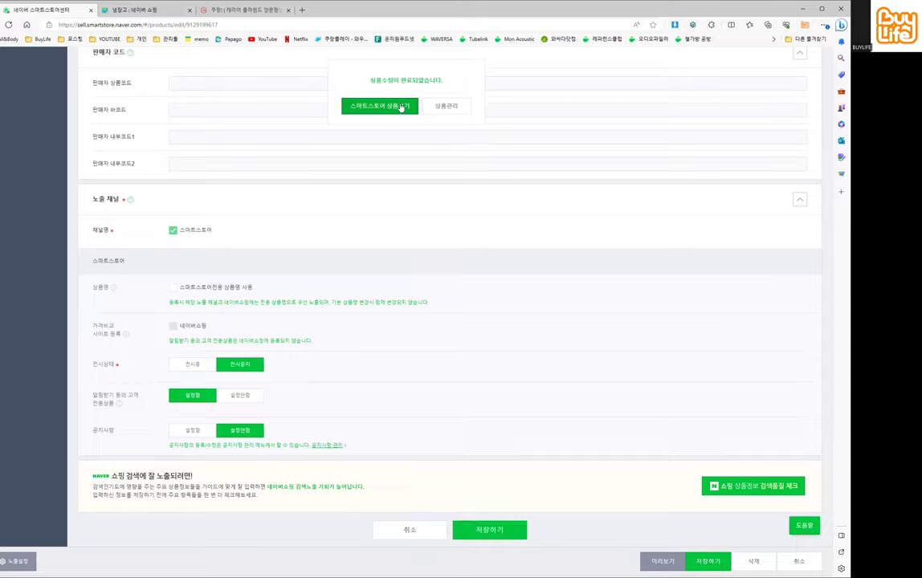
click(403, 107)
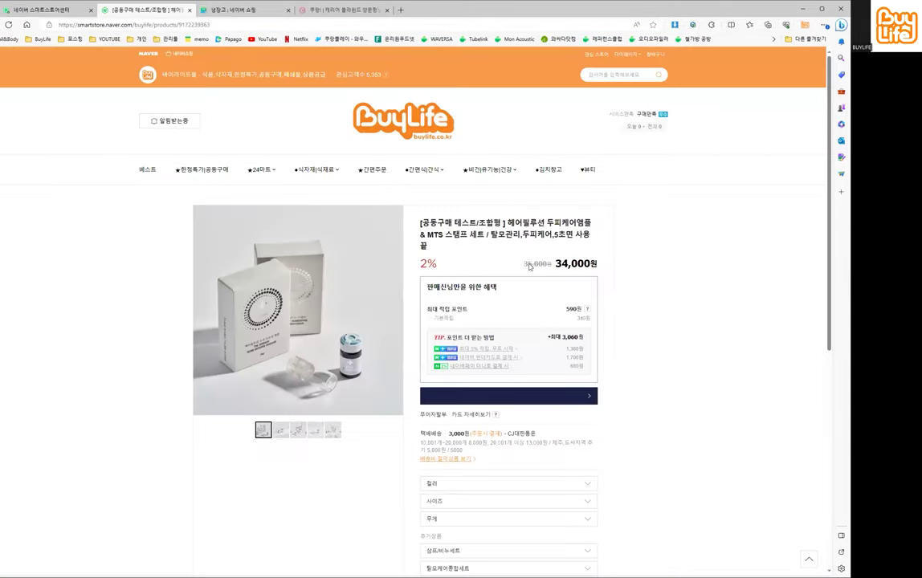
Step: Look through the 추가상품 lists on the product page, opening the 탈모케어종합세트 choices
scroll(527, 321, down, 3)
click(516, 313)
click(534, 337)
click(545, 330)
scroll(545, 330, down, 1)
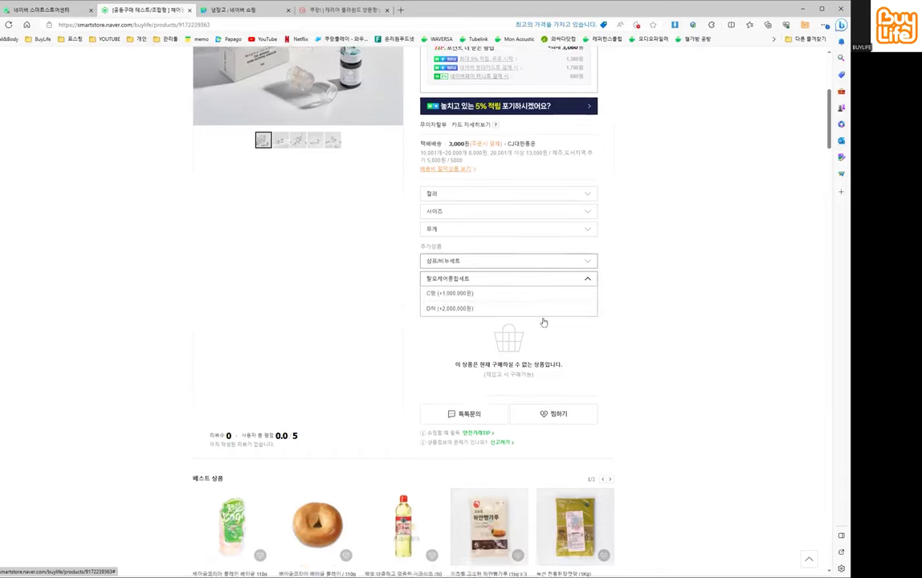